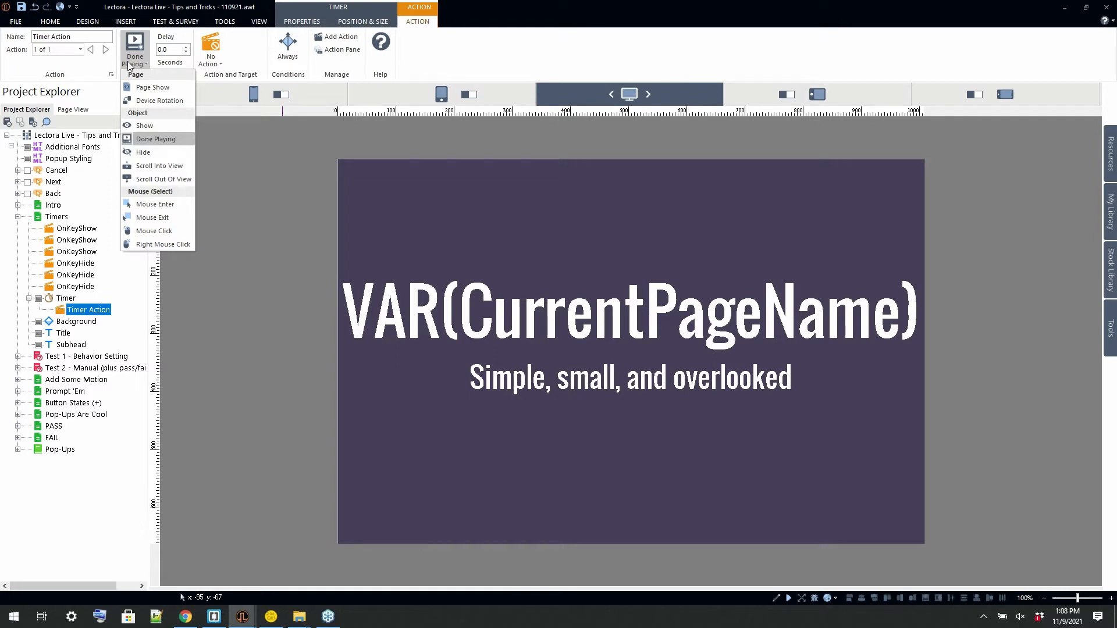
- Delete the Timer object from the Timers page
click(214, 61)
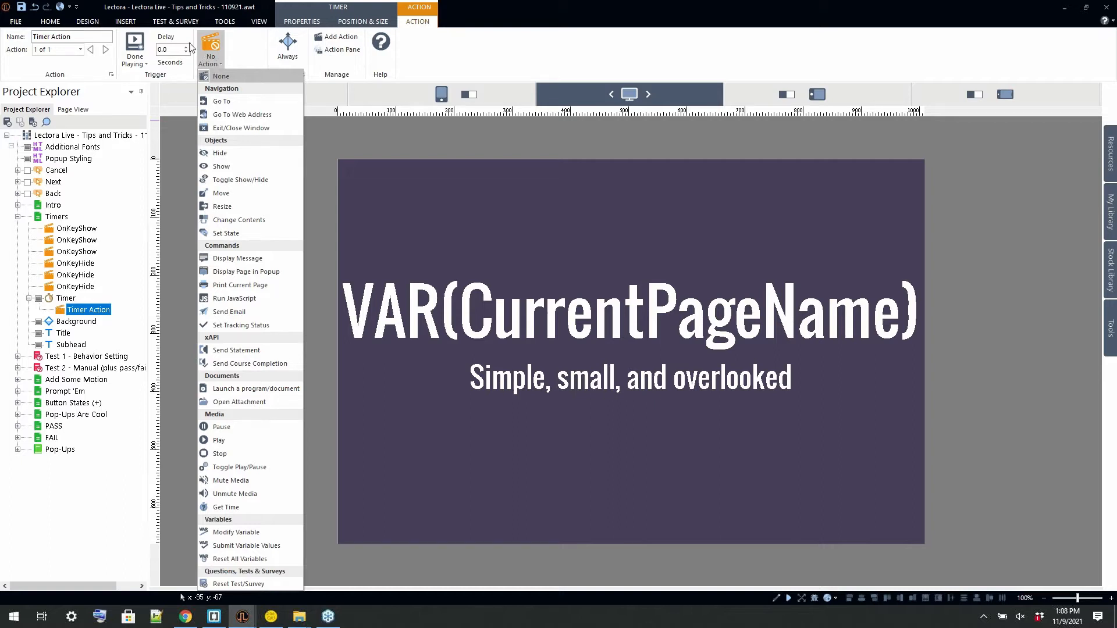
click(216, 62)
click(69, 300)
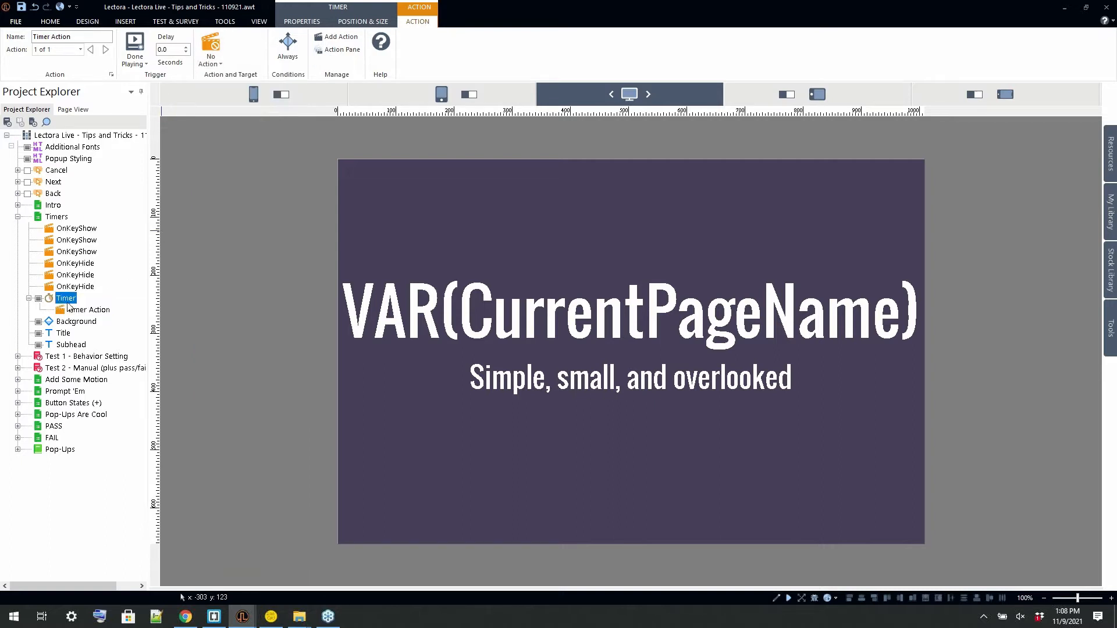
key(Delete)
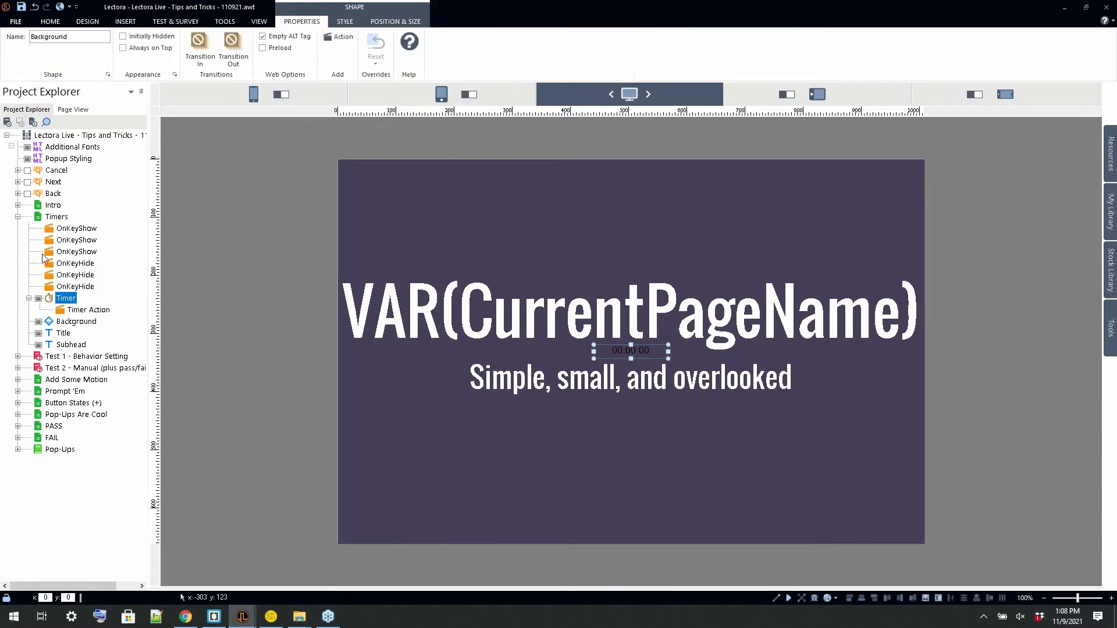
click(18, 217)
- Show the contents of Test 1 - Behavior Setting and view its Q1 page
click(53, 229)
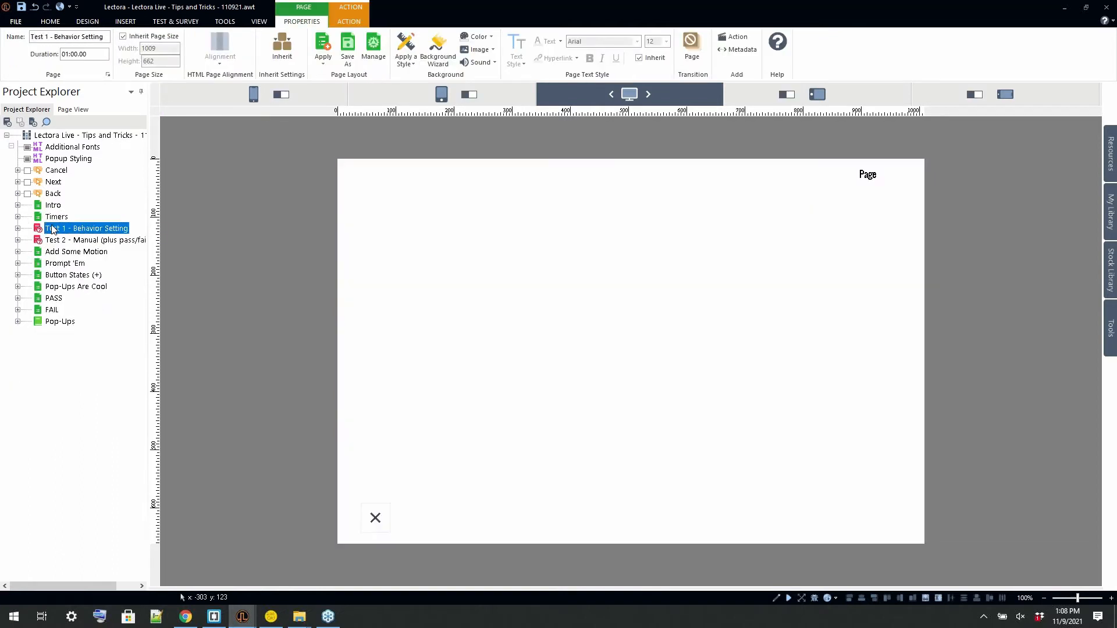
click(18, 228)
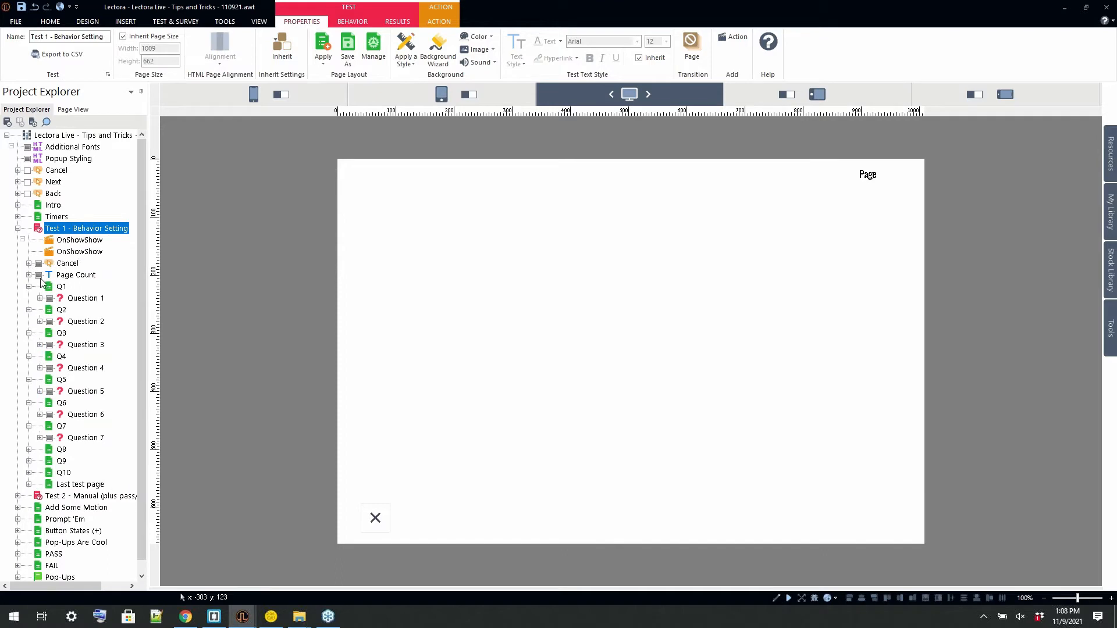
click(60, 287)
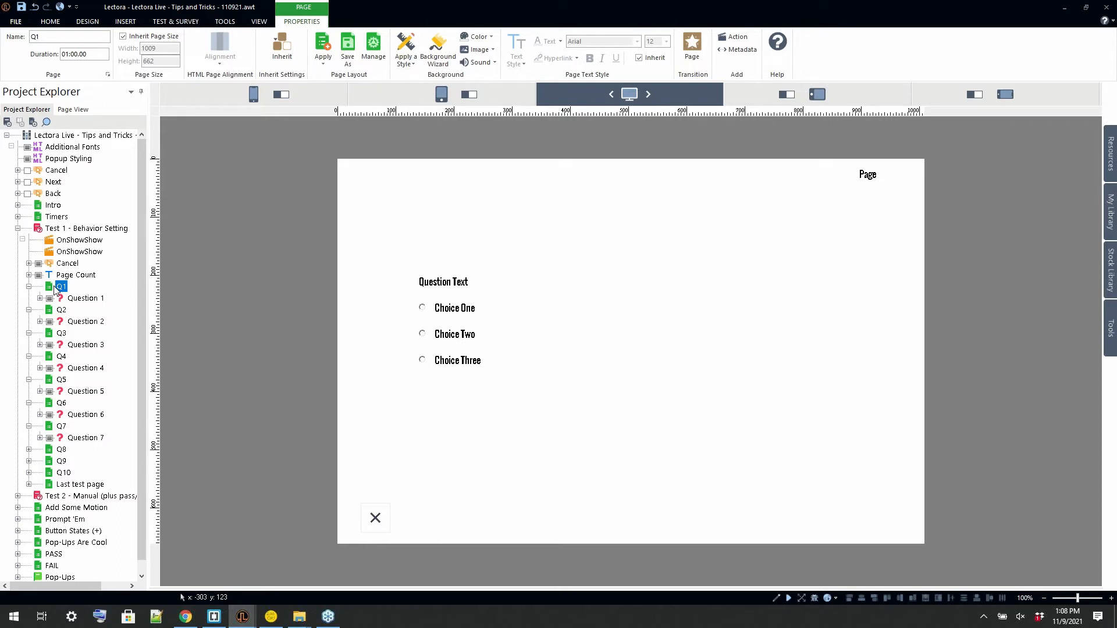
click(78, 228)
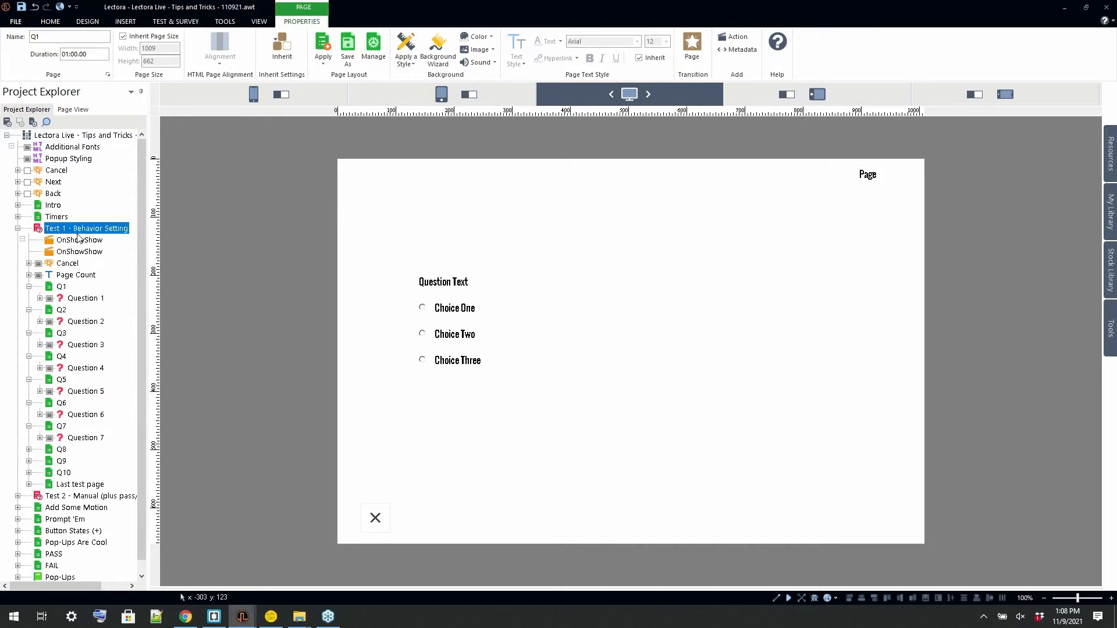
- Collapse question pages Q1 through Q7 inside Test 1 - Behavior Setting
click(28, 286)
click(29, 298)
click(29, 309)
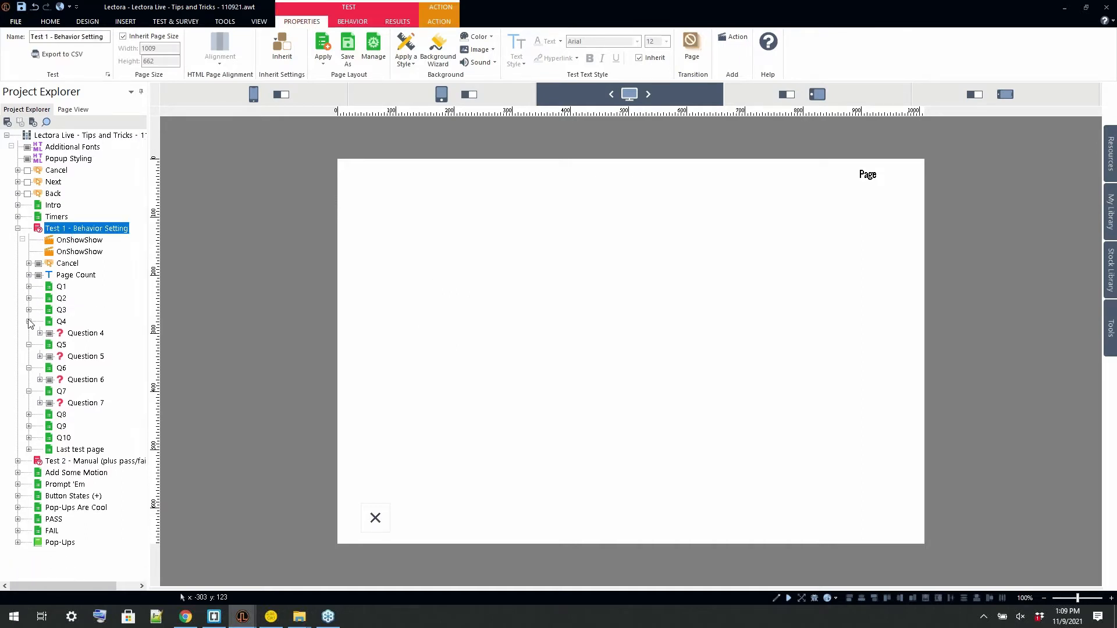
click(29, 321)
click(29, 332)
click(28, 344)
click(29, 356)
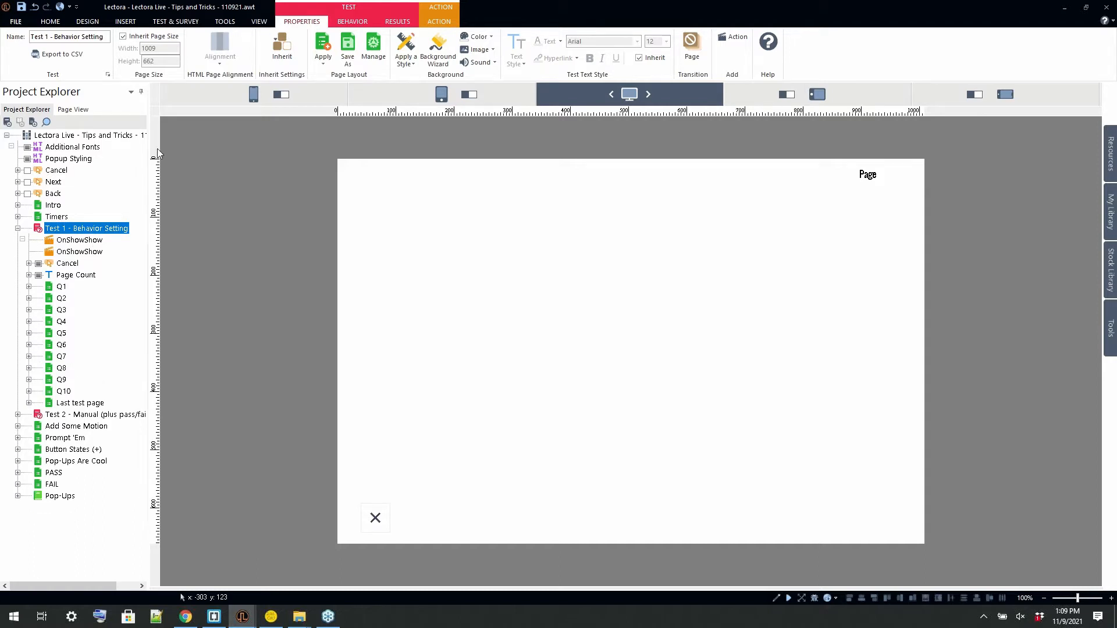
- Make Test 1 - Behavior Setting a timed test and inspect its timer's type, time and action
click(350, 23)
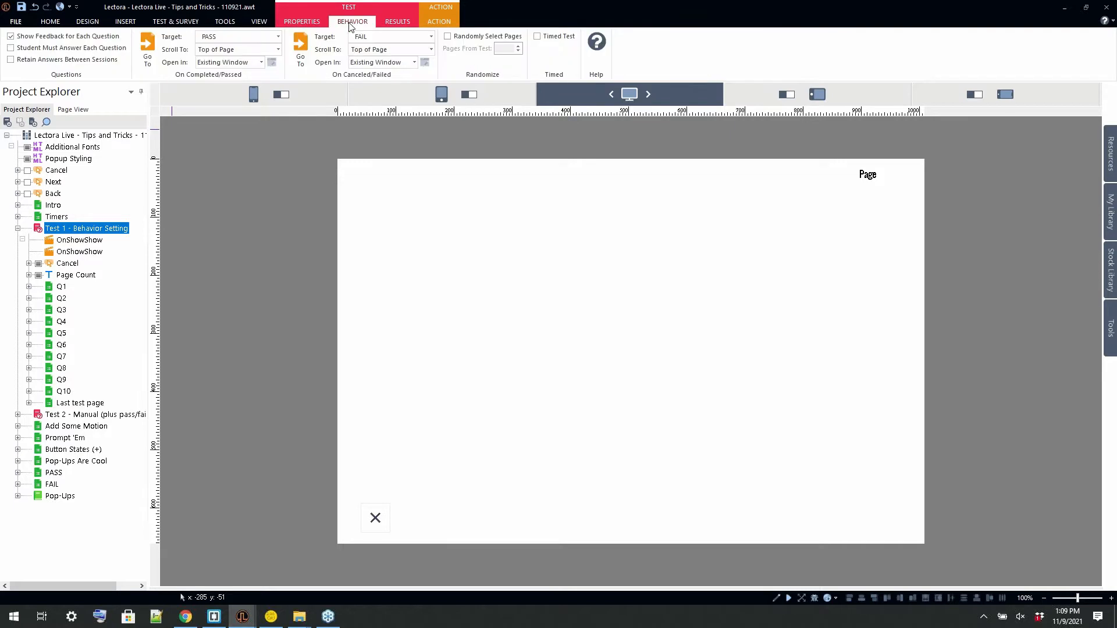
click(538, 38)
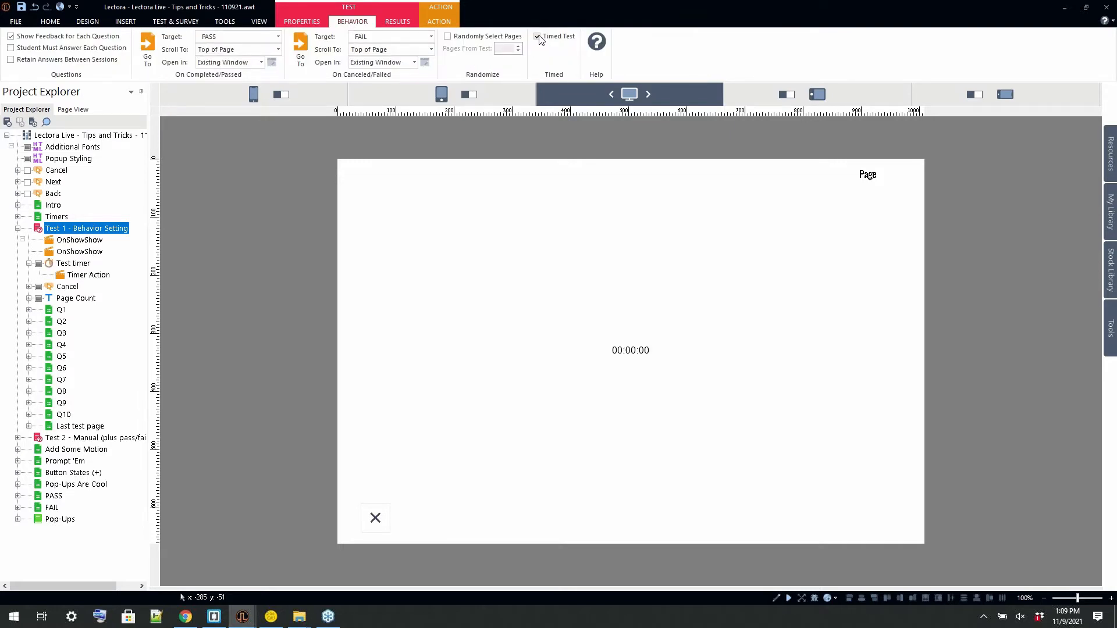
click(73, 264)
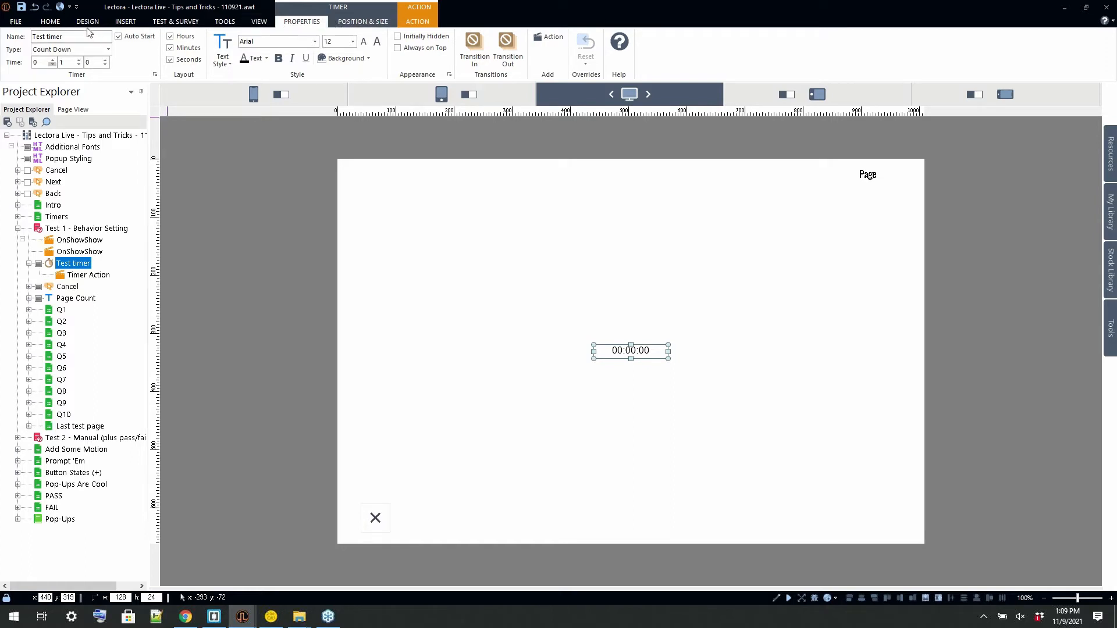
click(106, 51)
click(64, 62)
click(86, 278)
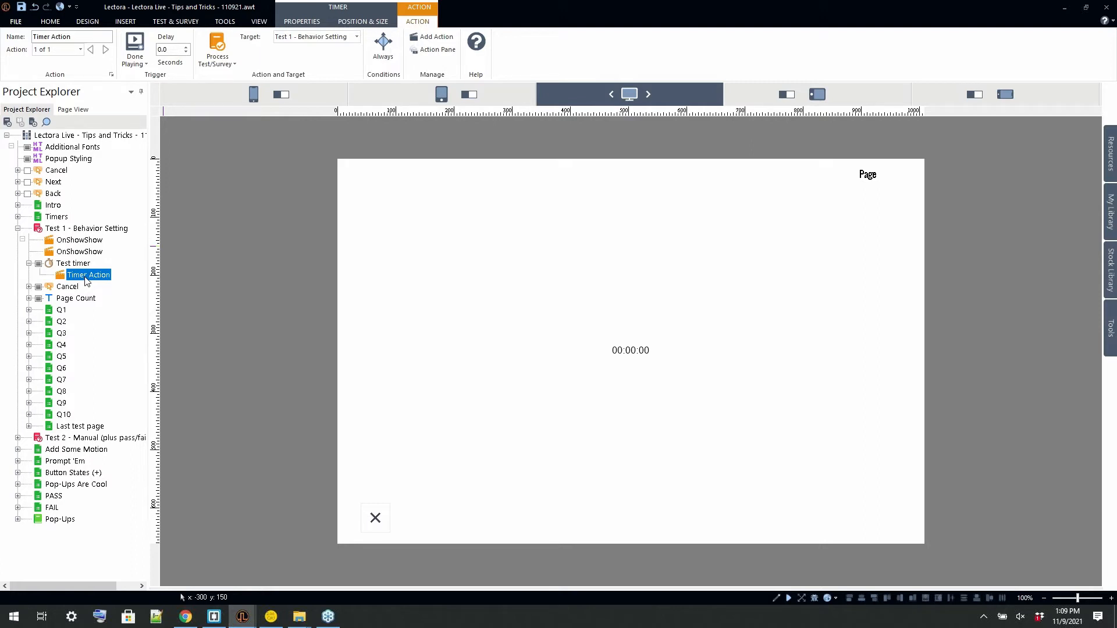
click(51, 230)
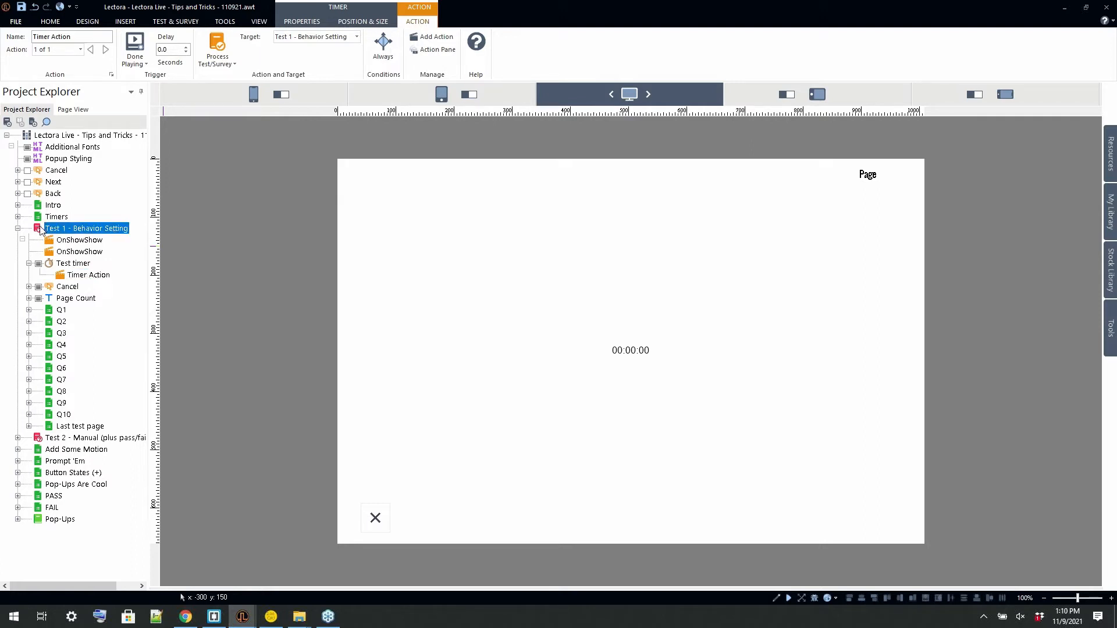
click(18, 228)
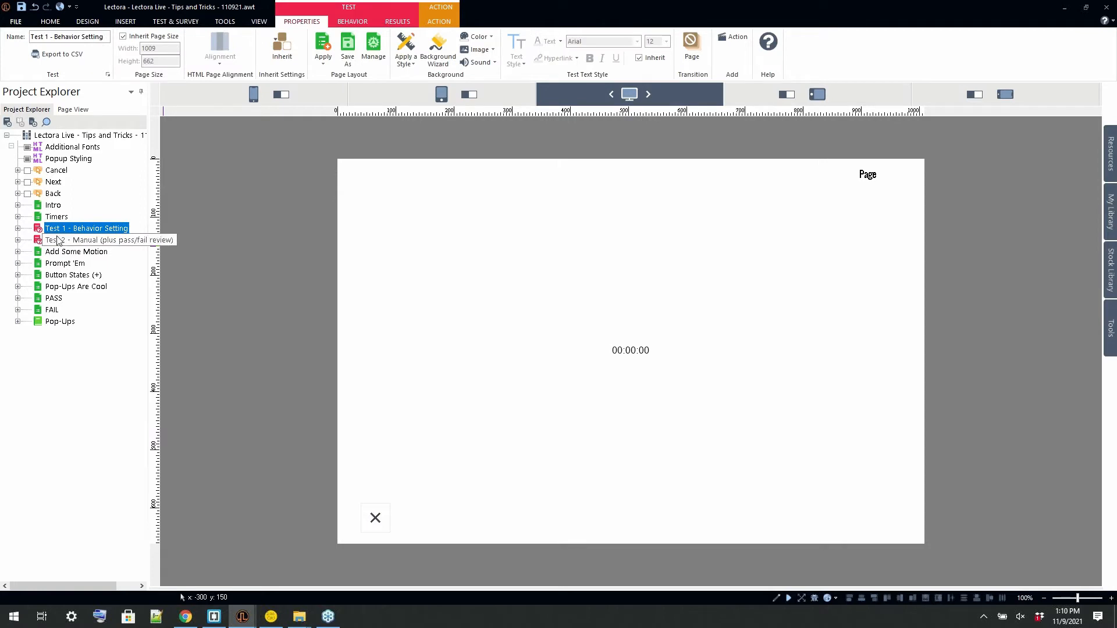
- Insert a timer at the test level of Test 2 - Manual (plus pass/fail review)
click(58, 241)
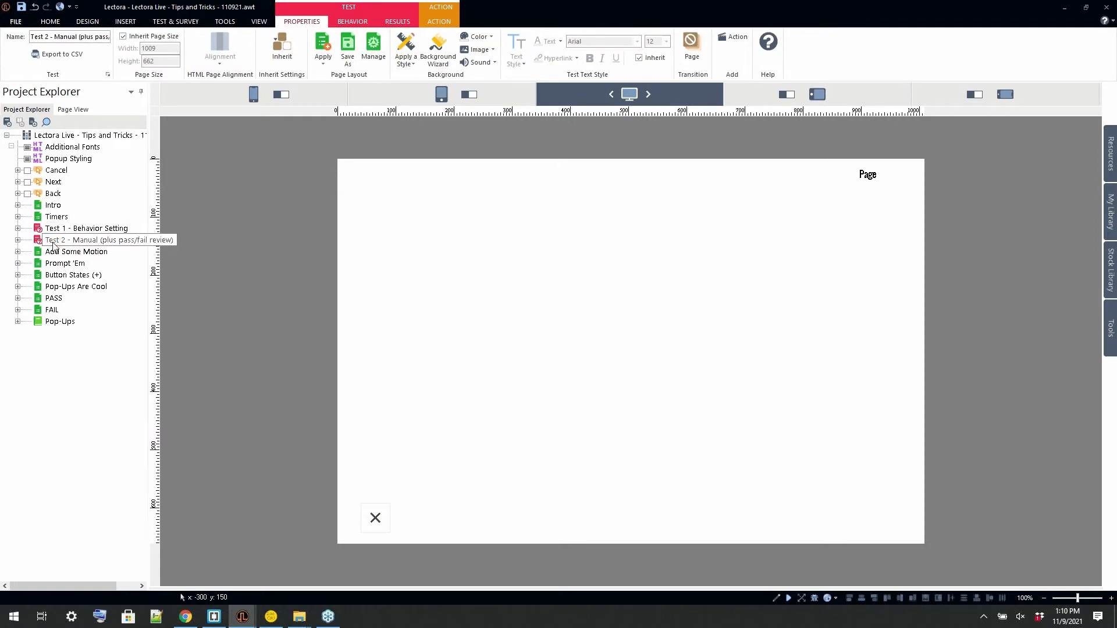
click(126, 22)
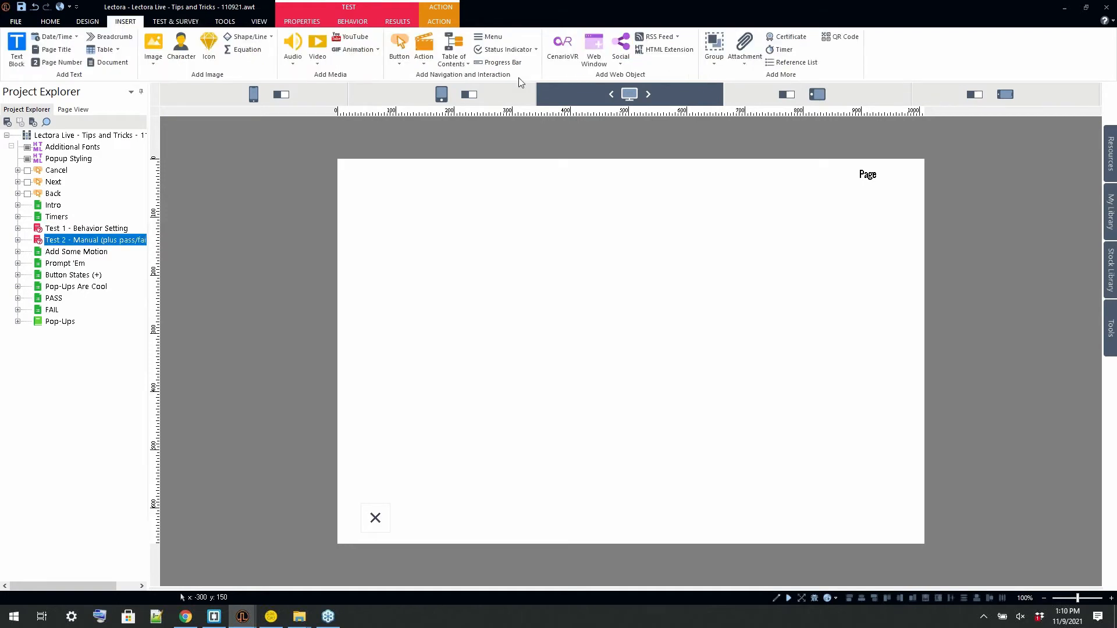
click(781, 50)
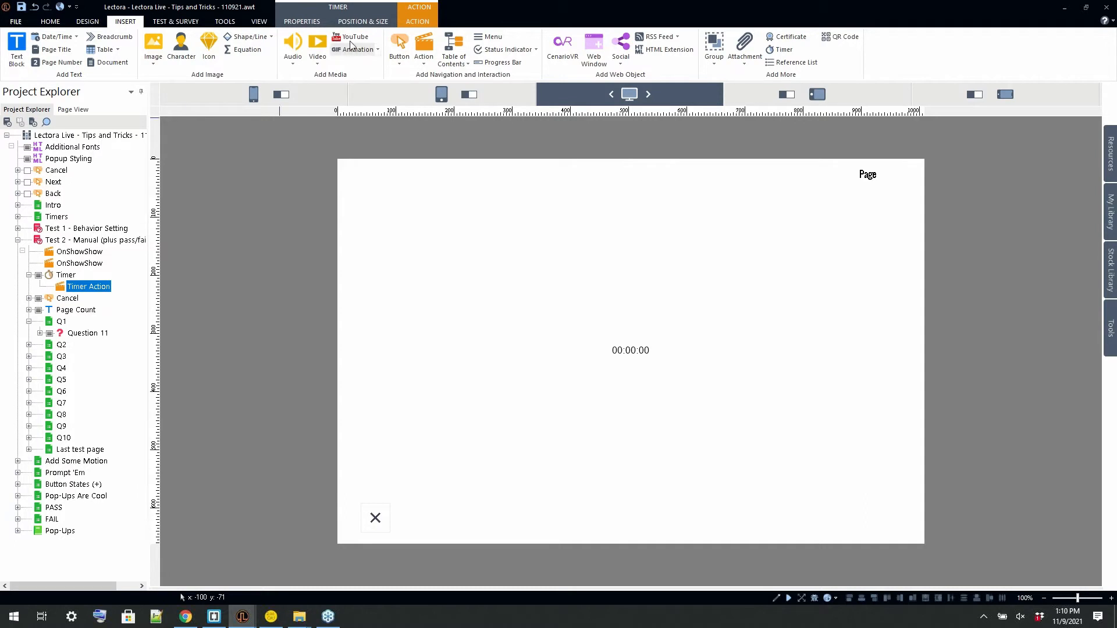
- Set the new timer's action to Process Test/Survey, targeting Test 2 - Manual (plus pass/fail review)
click(418, 22)
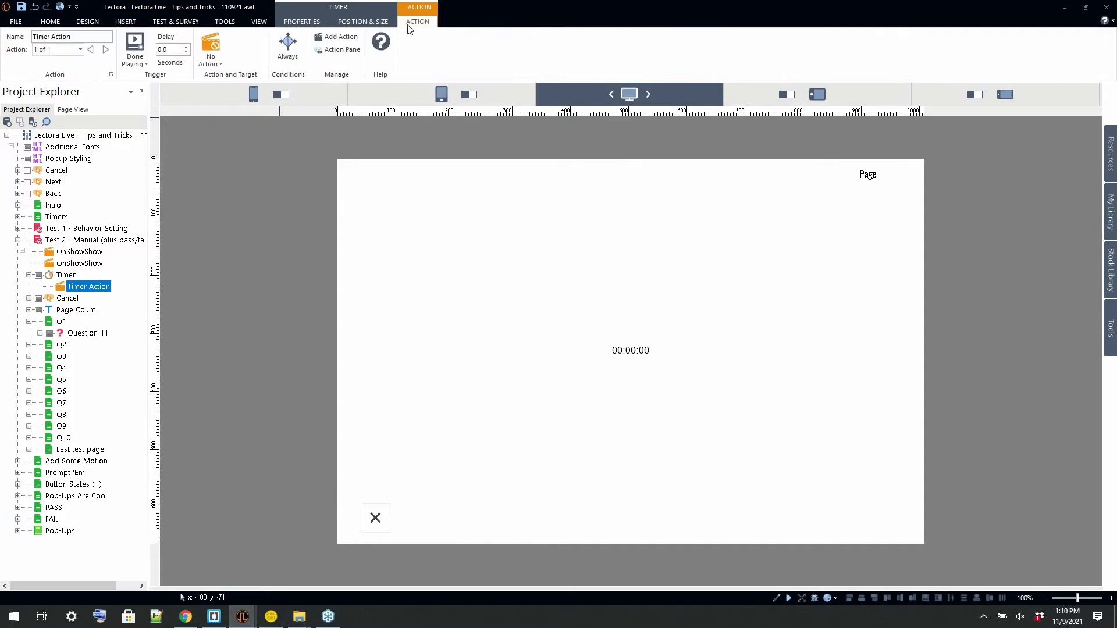
click(211, 45)
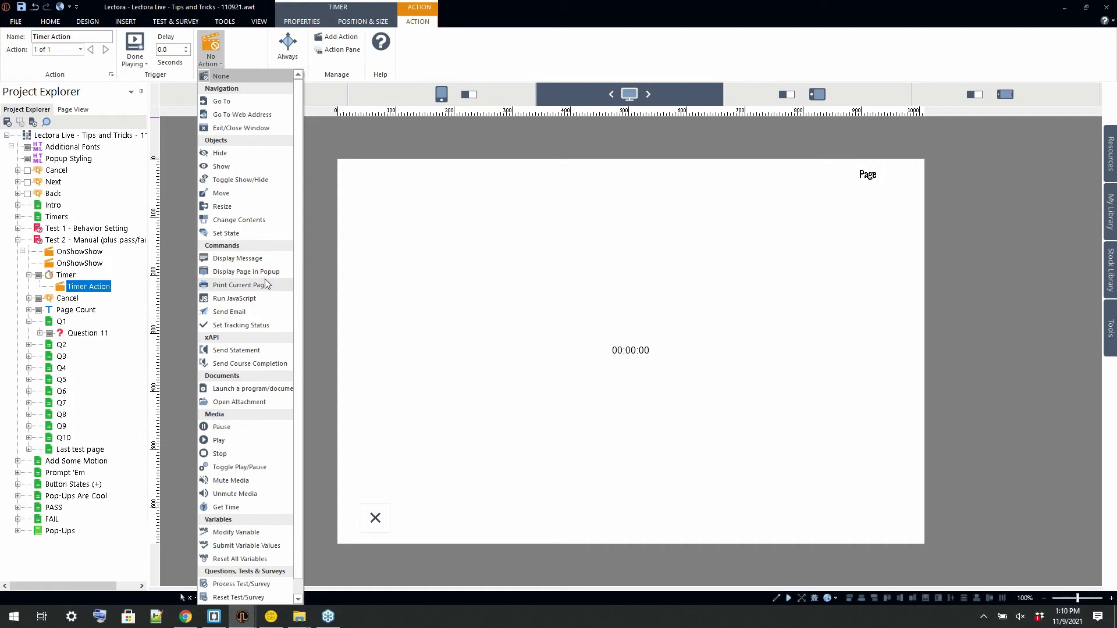
click(238, 584)
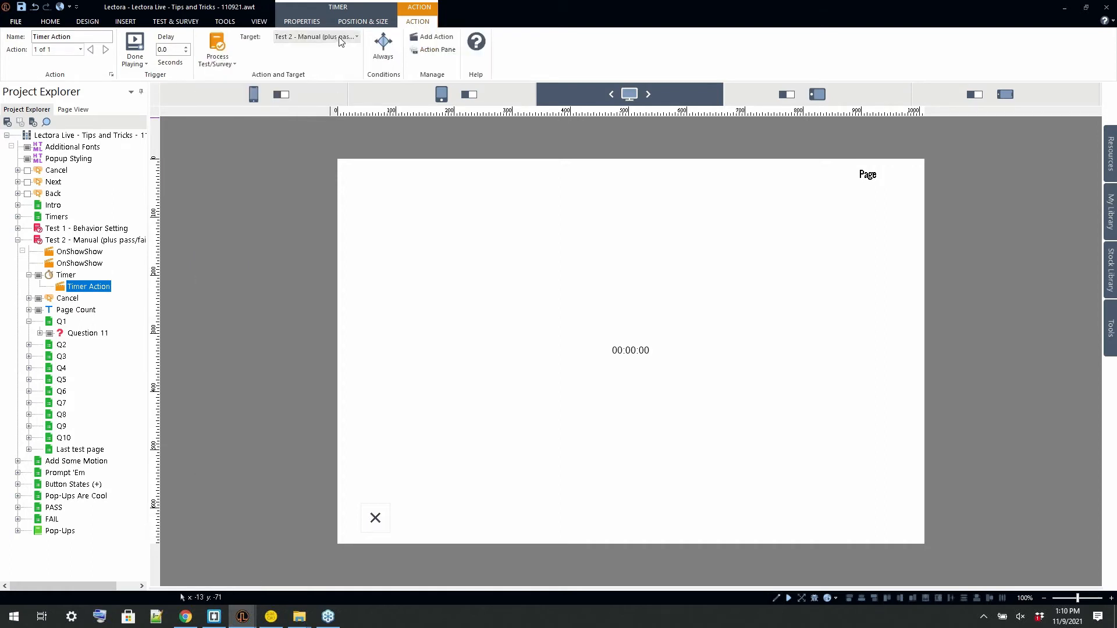
click(333, 39)
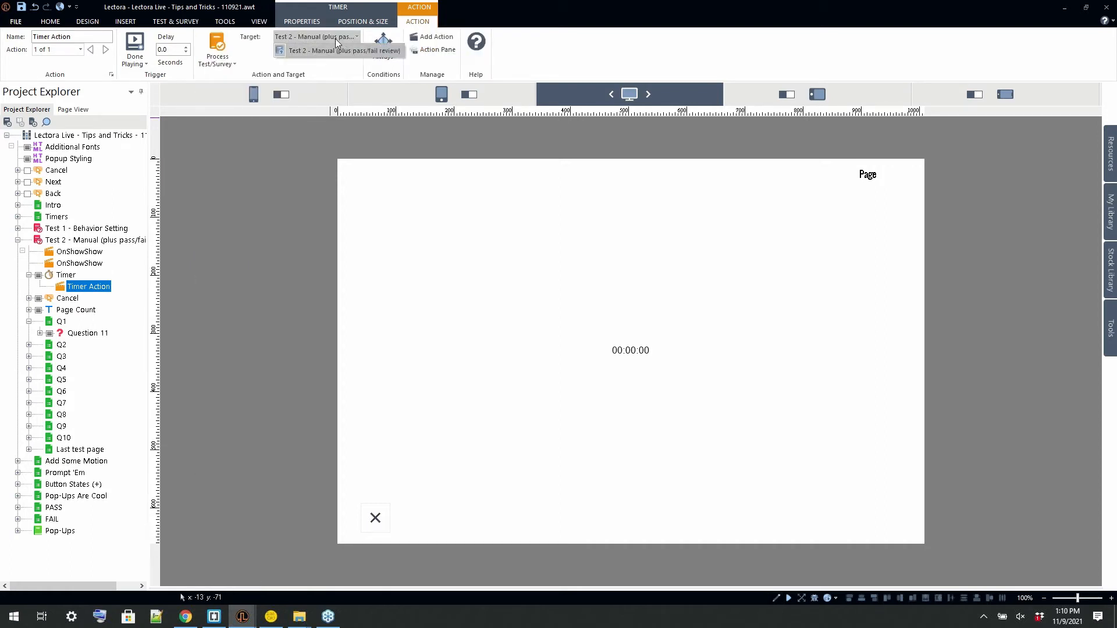
click(335, 38)
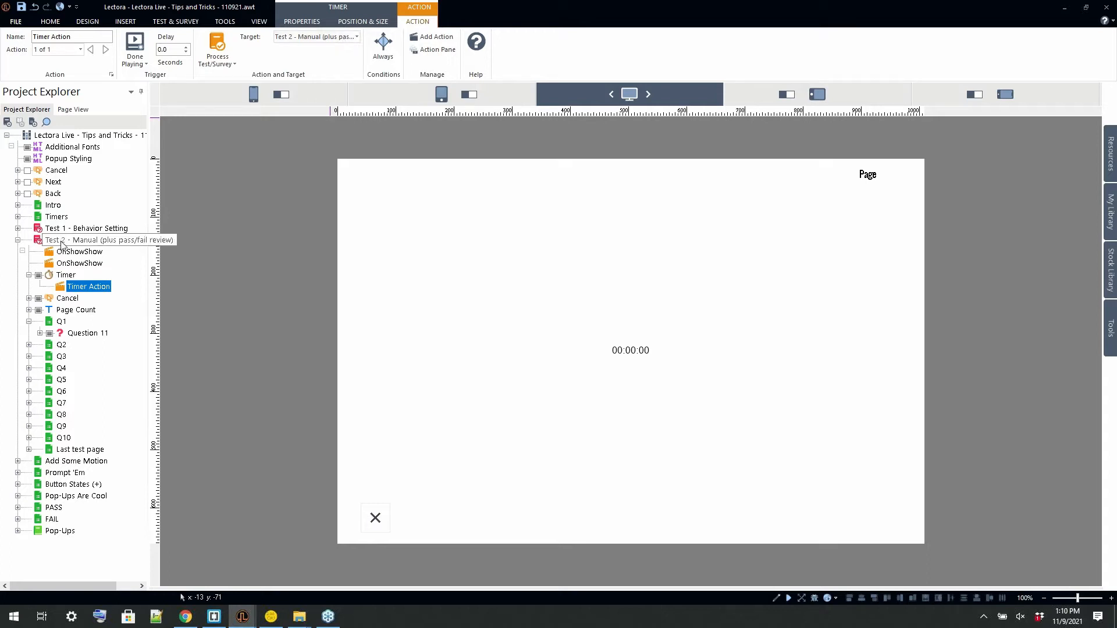
click(64, 240)
click(28, 275)
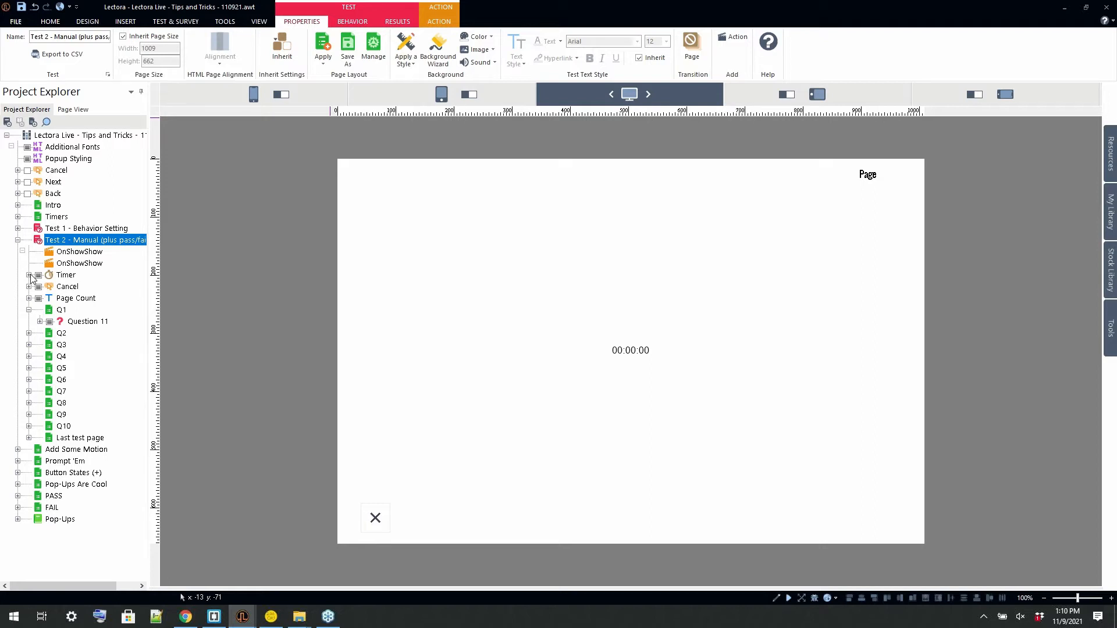
- Review Test 1 - Behavior Setting's test timer, and turn off that test's Timed Test option
click(18, 228)
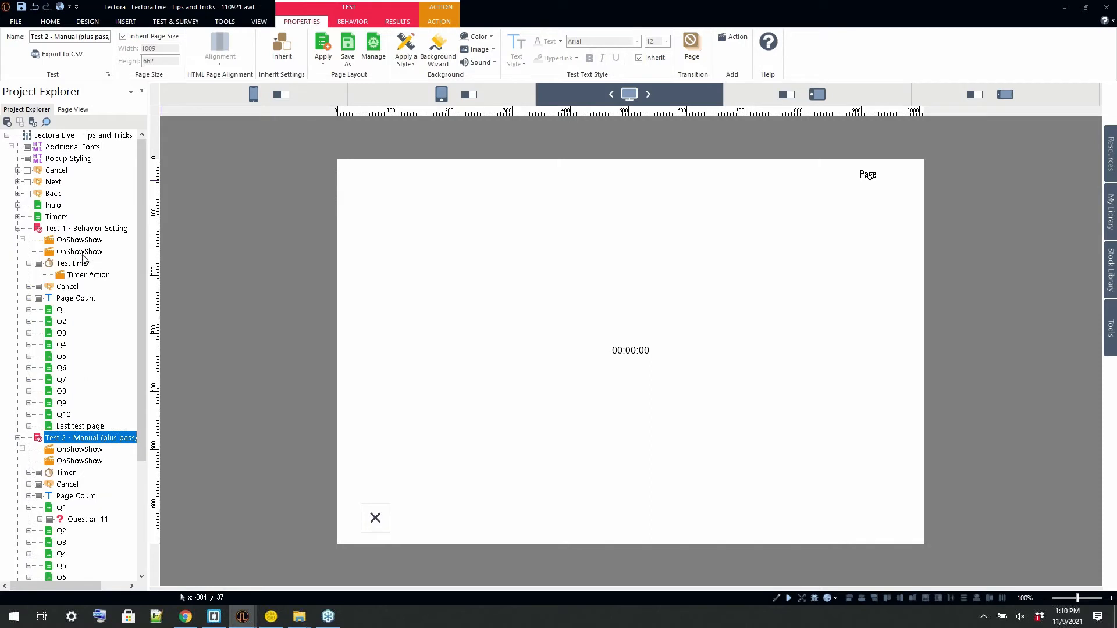
double_click(73, 263)
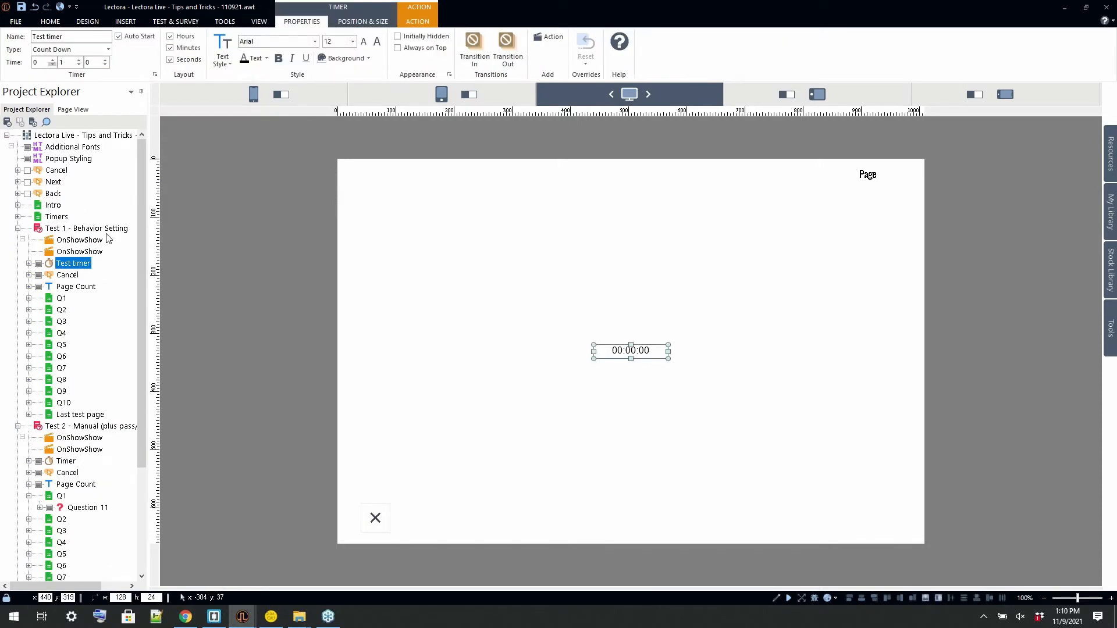
click(62, 228)
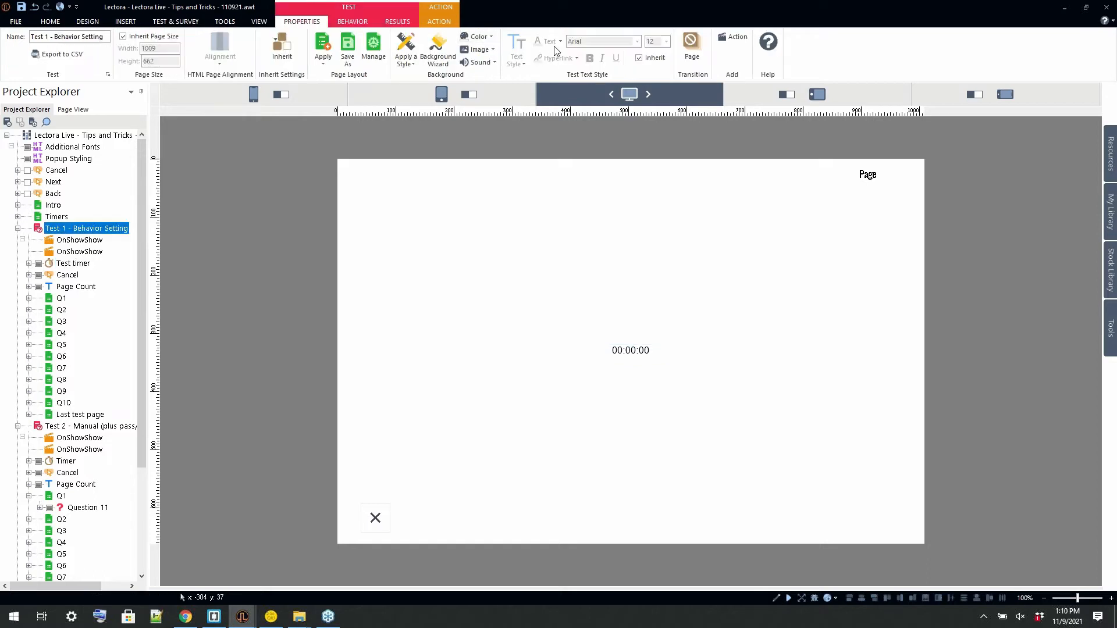
click(356, 23)
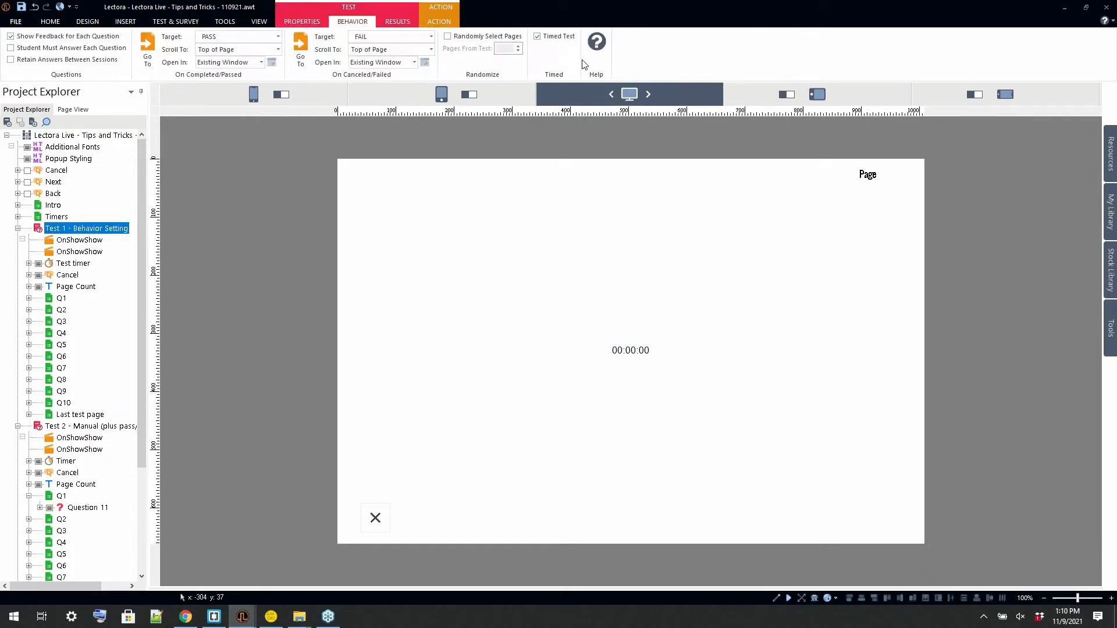
click(552, 36)
click(17, 228)
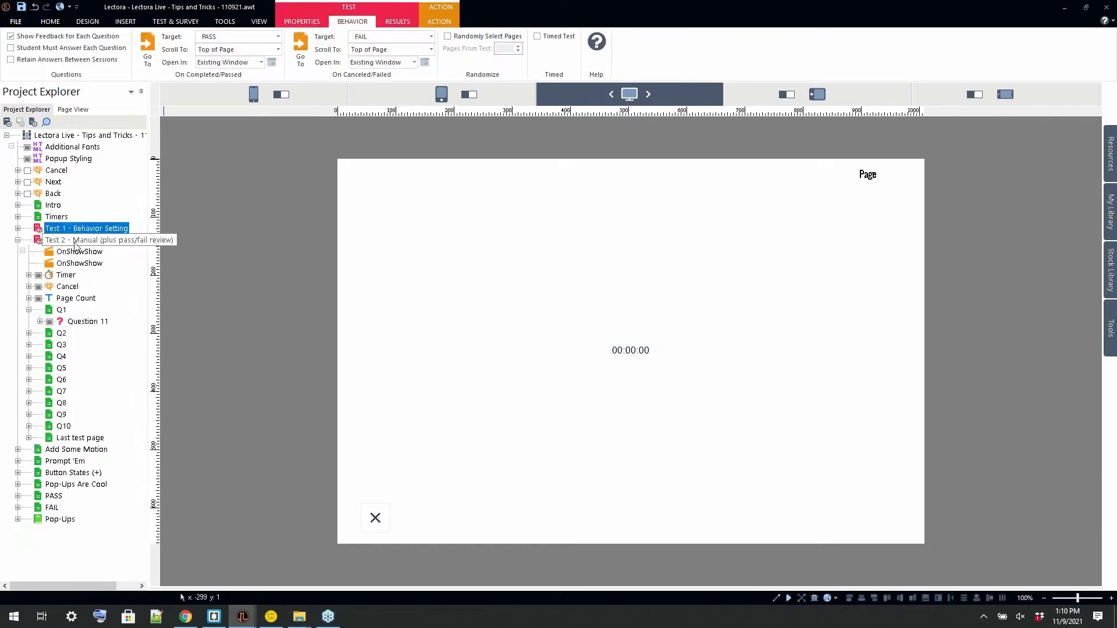
- Move Test 2's Timer to the title level, directly below Popup Styling in the project tree
click(67, 275)
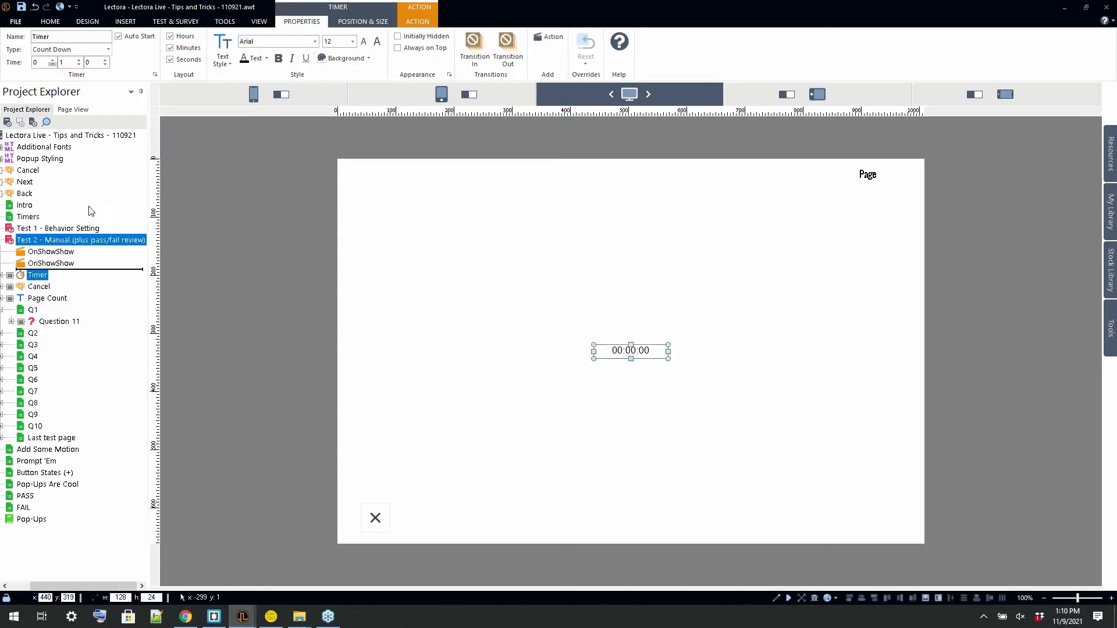
drag(90, 211, 73, 166)
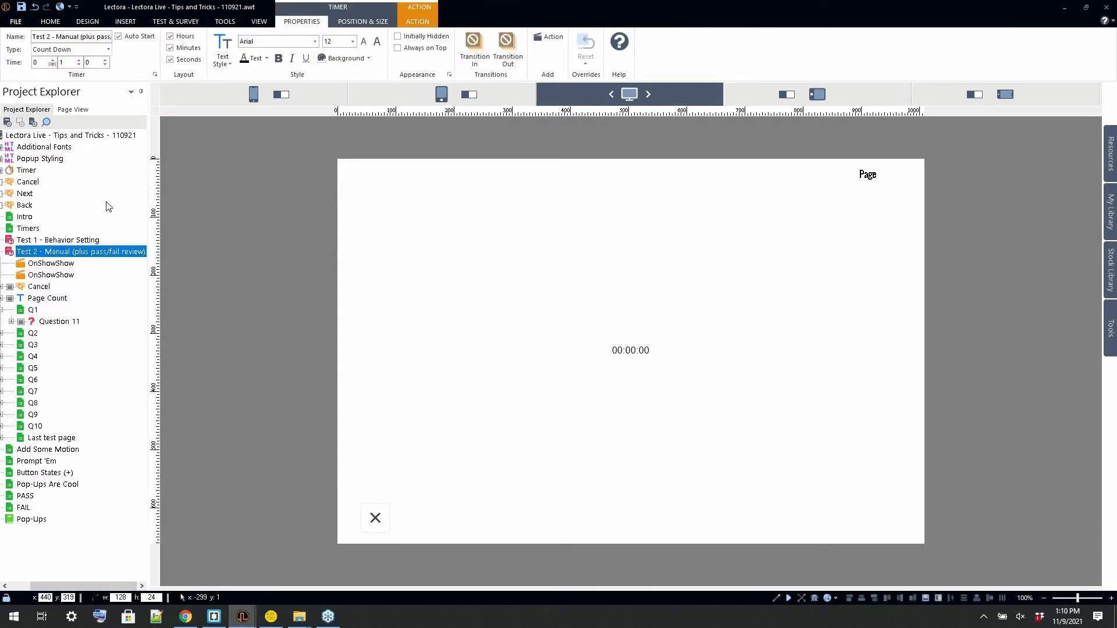
drag(65, 586, 3, 588)
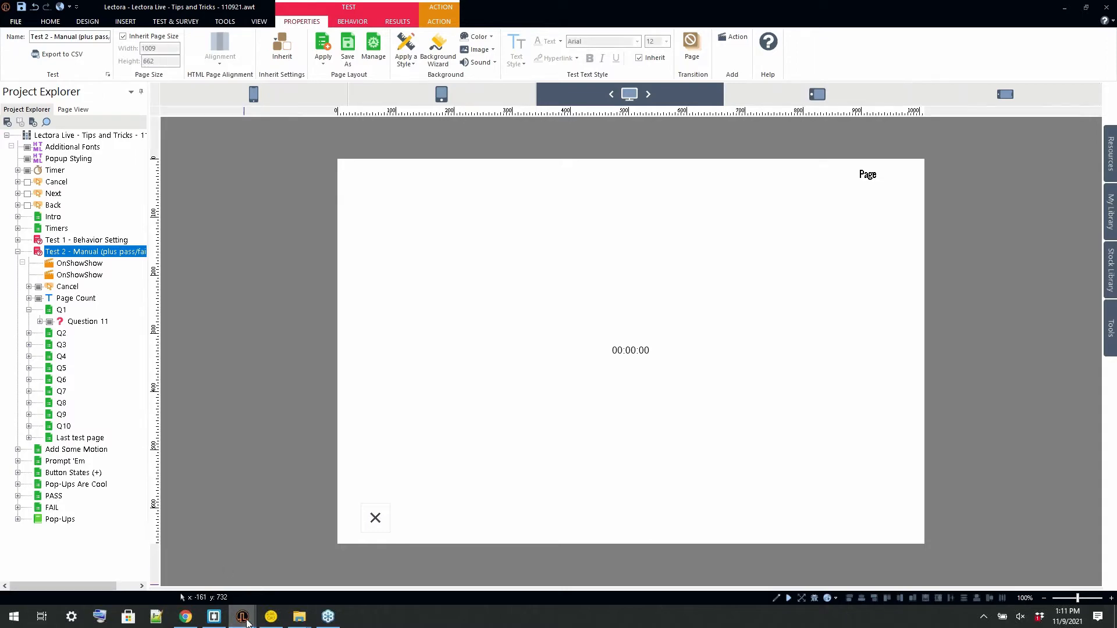
- Switch to the Haunted_Office_100621 title and view the gameplay instructions on its Pregame Room page
mouse_move(246, 622)
click(379, 560)
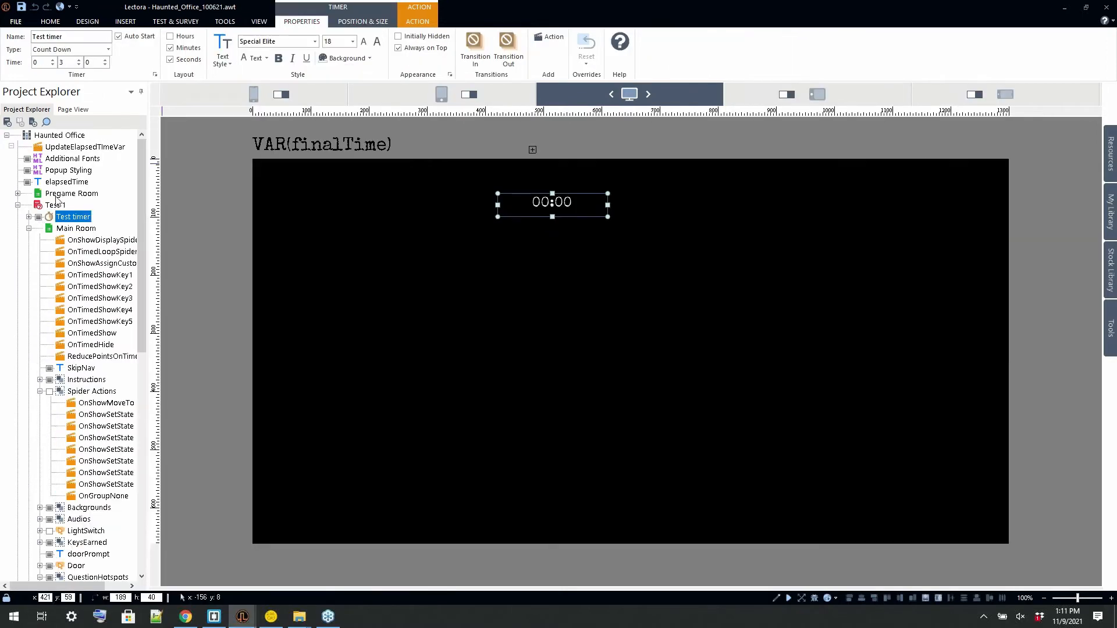
click(57, 201)
click(66, 194)
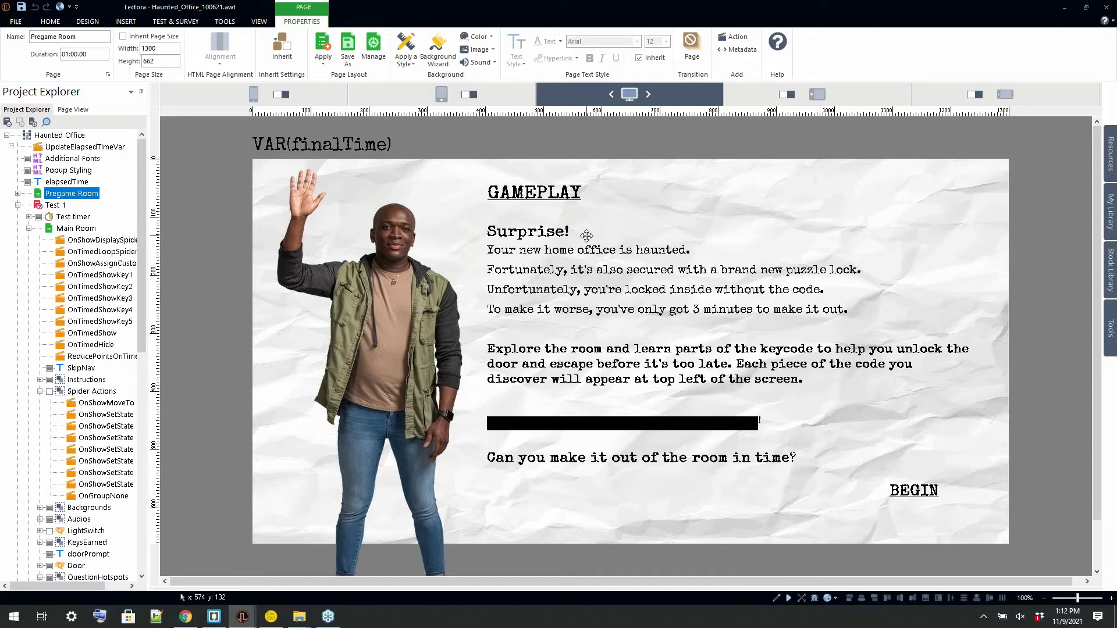
click(17, 205)
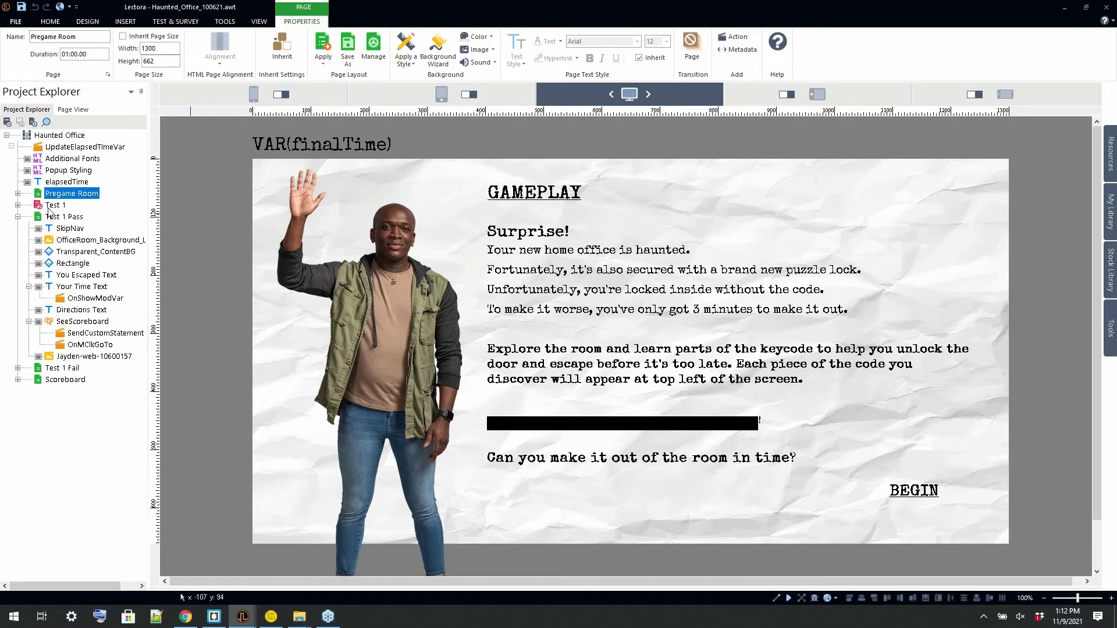
- Switch to the Lectora Live - Tips and Tricks title and run its Add Some Motion page to watch the timed animation
mouse_move(242, 616)
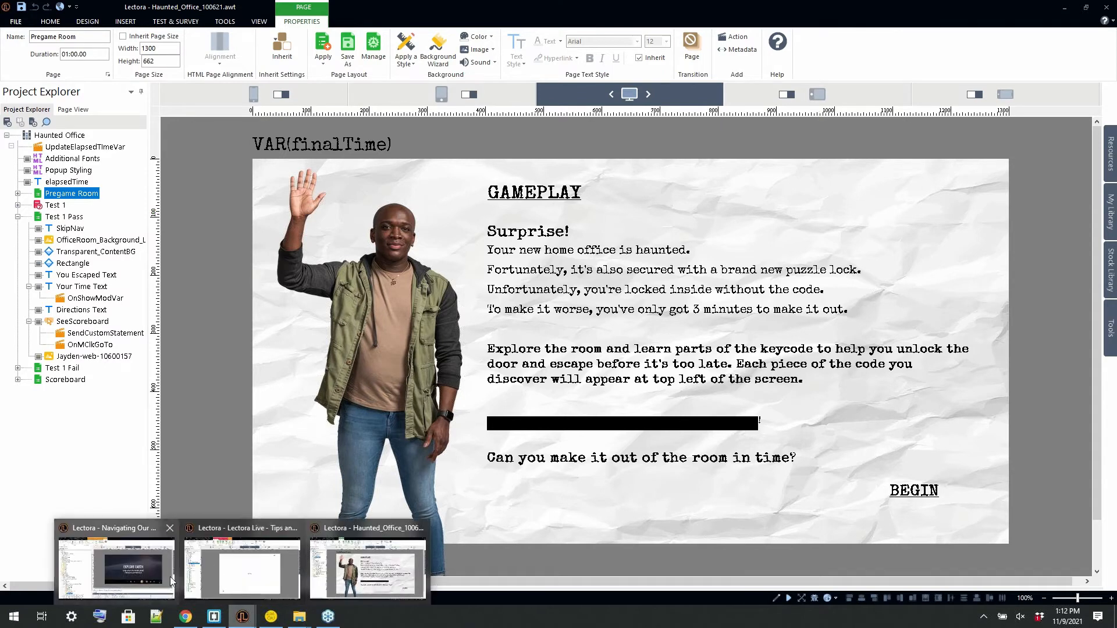
click(211, 571)
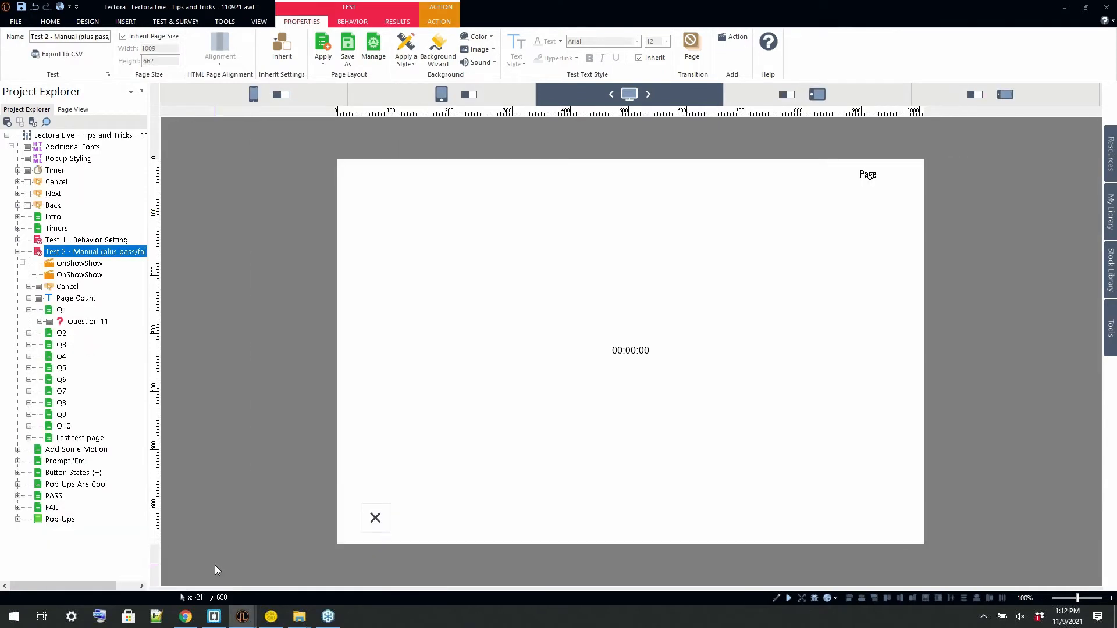
click(17, 252)
click(76, 263)
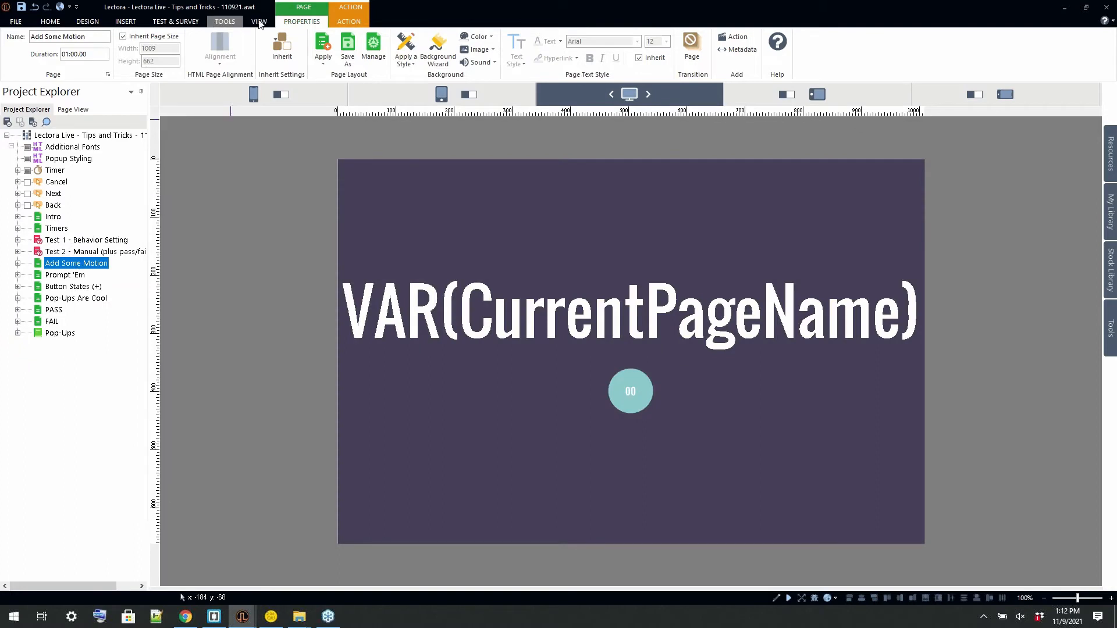
click(258, 22)
click(65, 47)
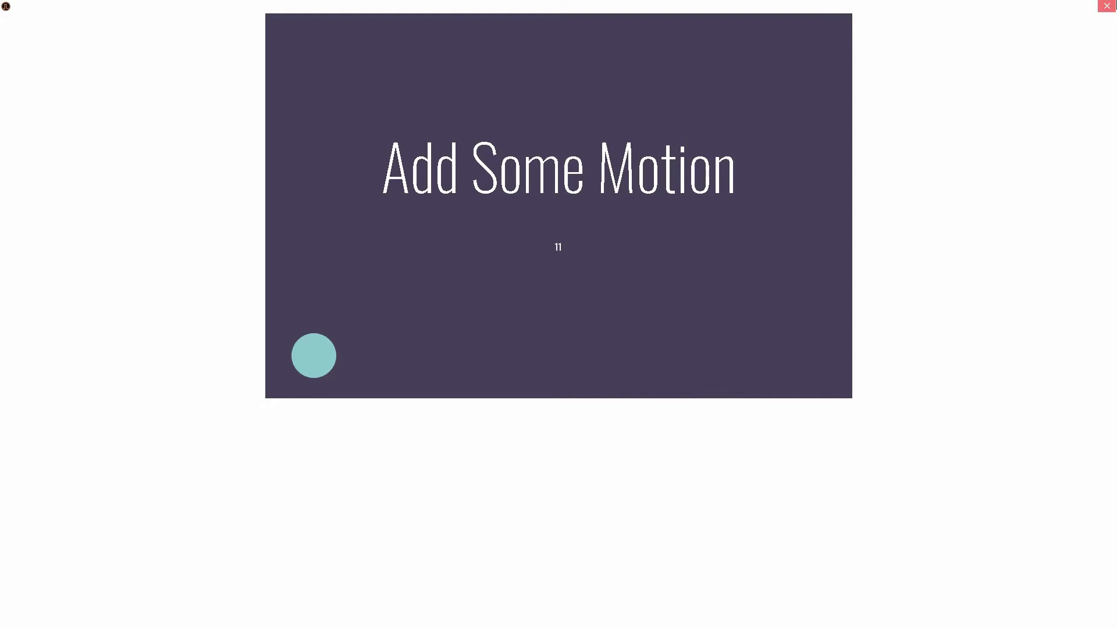
click(1107, 5)
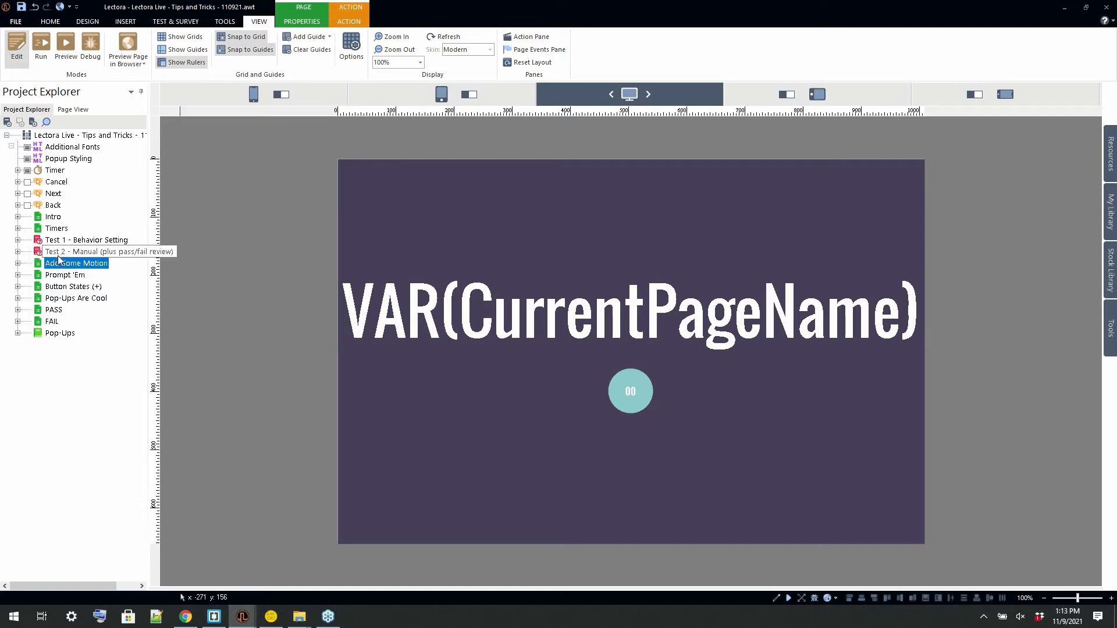
- On the Add Some Motion page, move the ellipse to the lower-left corner (about X 22, Y 560) and on to the lower-right (about X 895, Y 560)
click(18, 263)
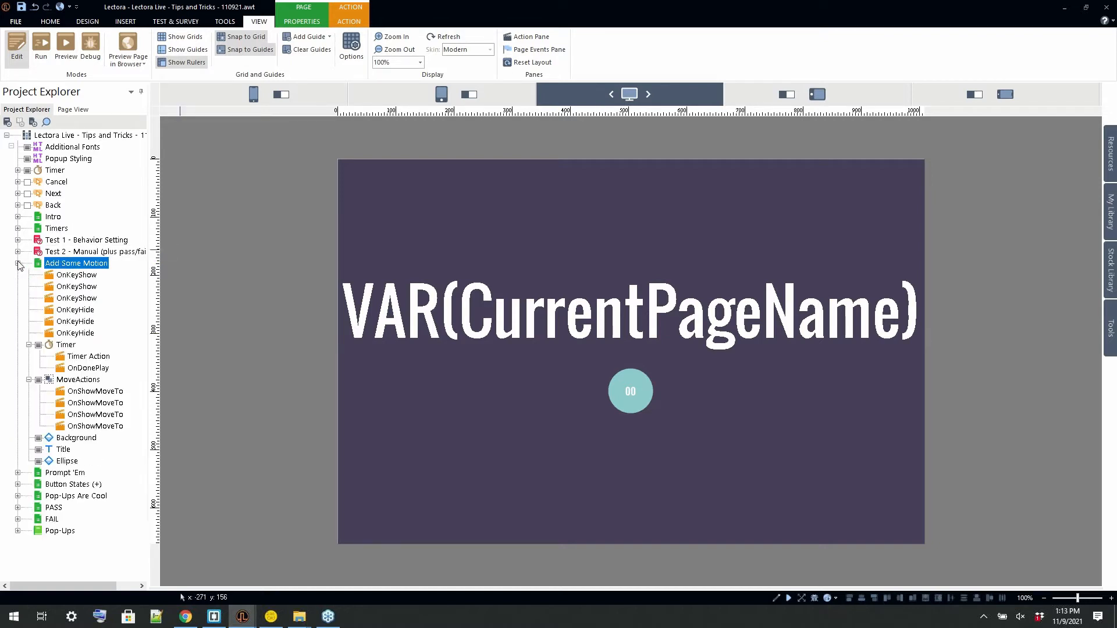
click(29, 344)
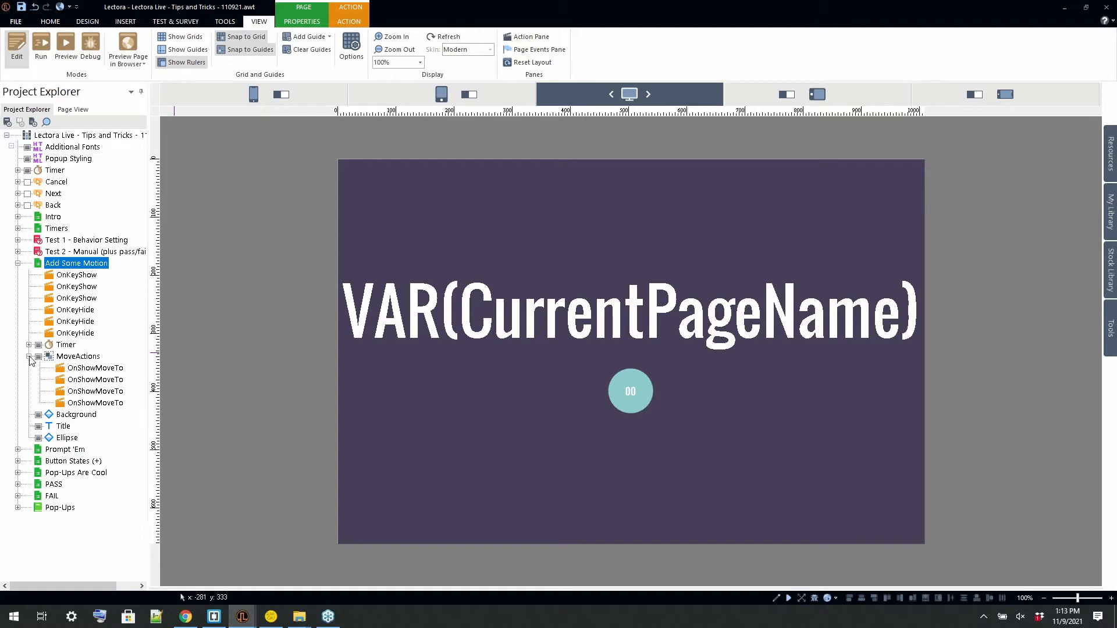
click(29, 356)
click(613, 400)
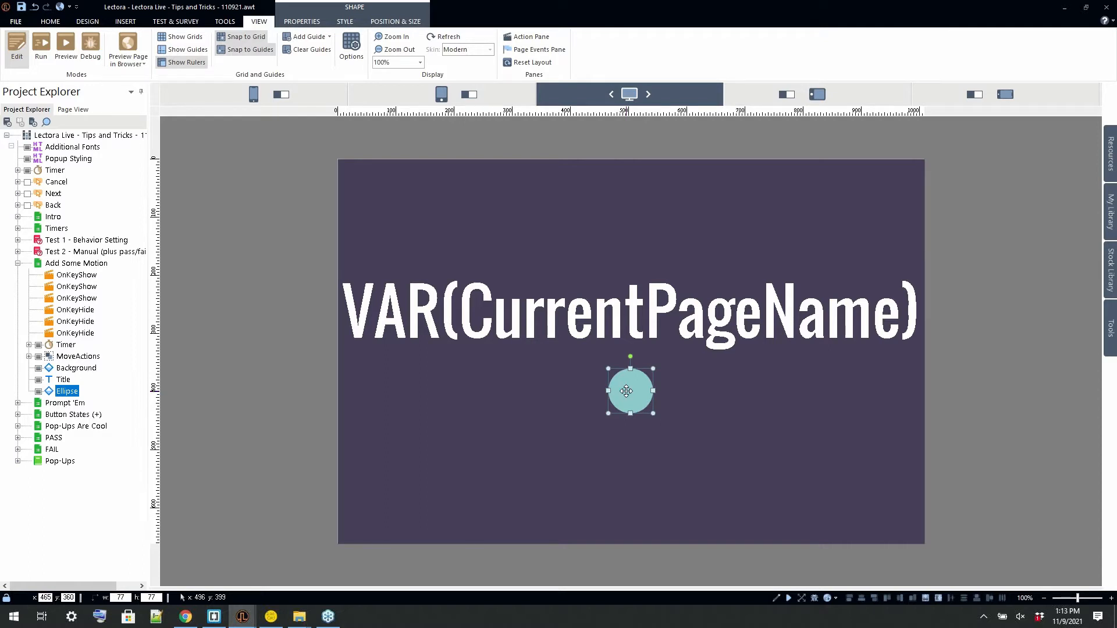
drag(625, 390, 366, 506)
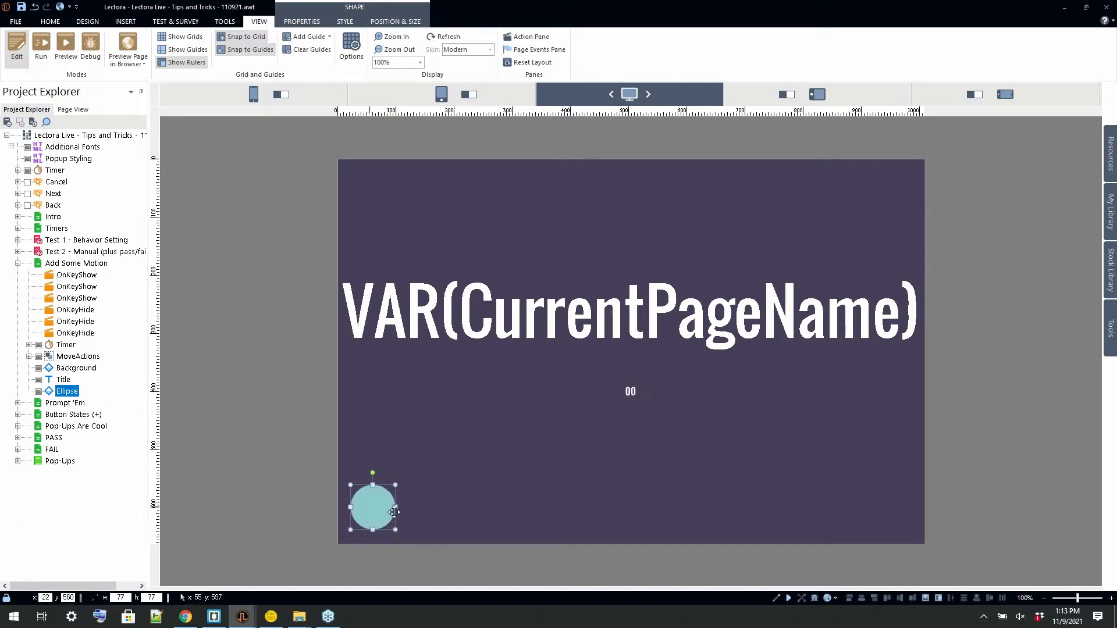
click(389, 23)
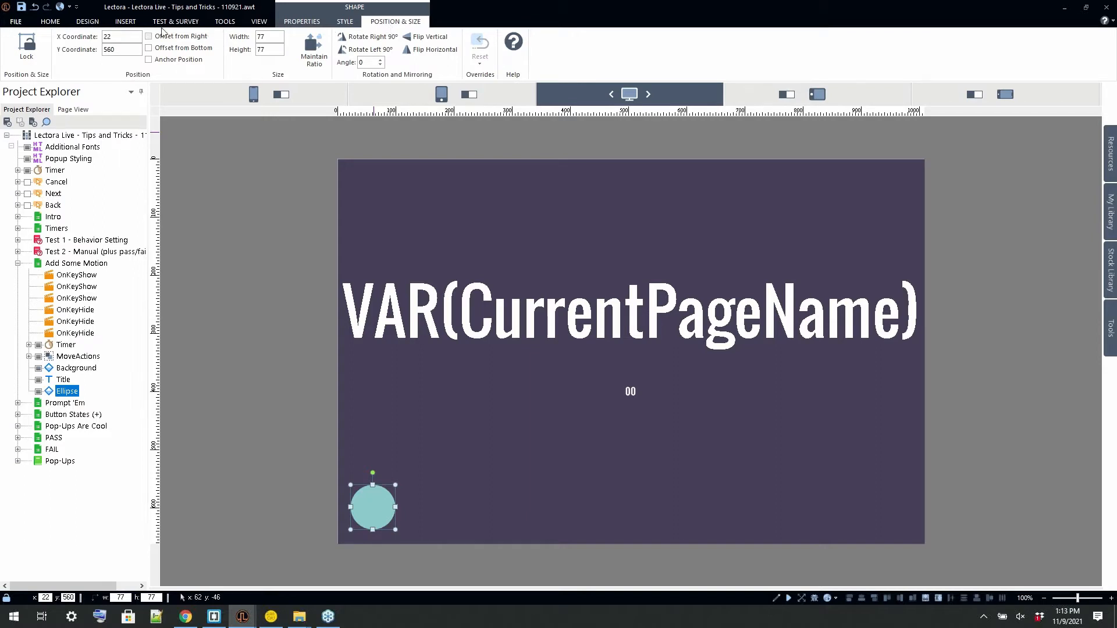
click(105, 37)
drag(372, 507, 884, 460)
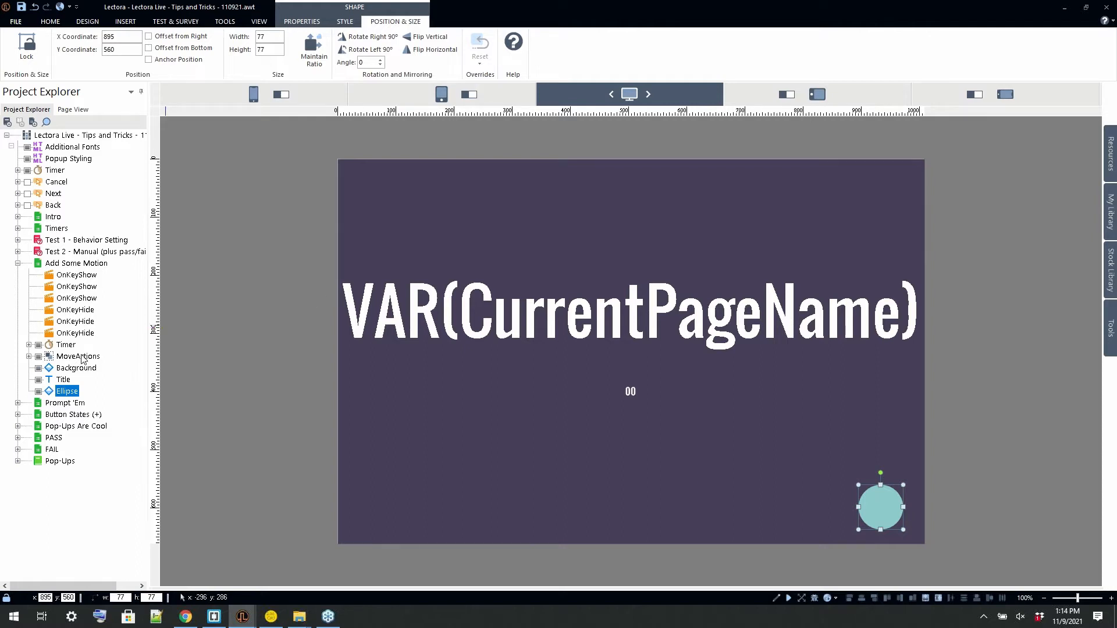
- Review the delay and move-to coordinates of each of the four OnShowMoveTo actions in the MoveActions group
click(79, 356)
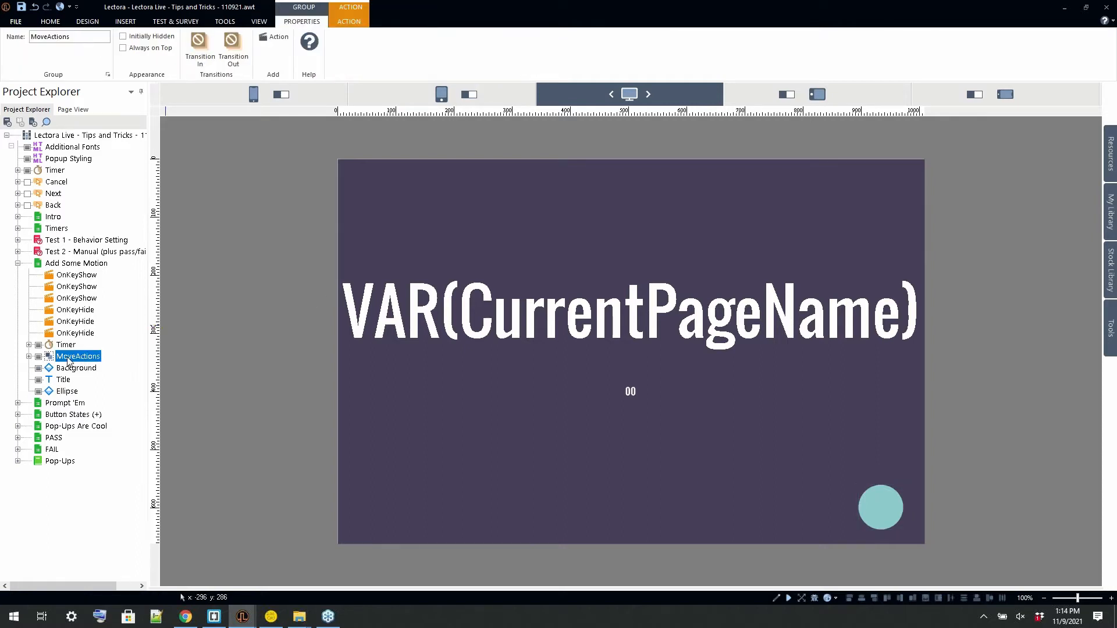
click(29, 357)
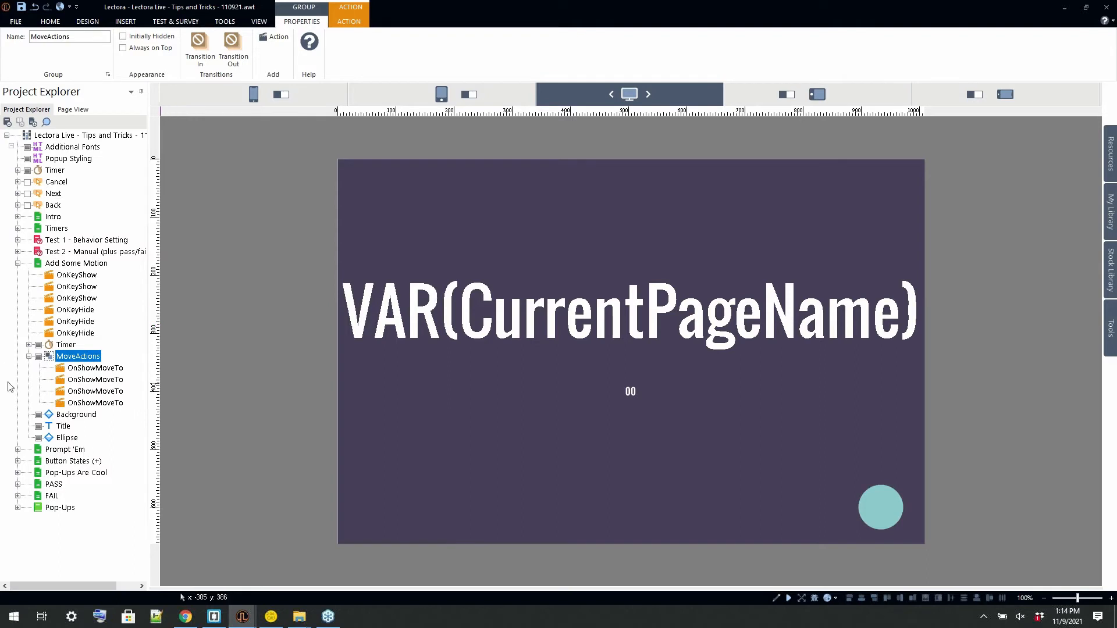
click(76, 372)
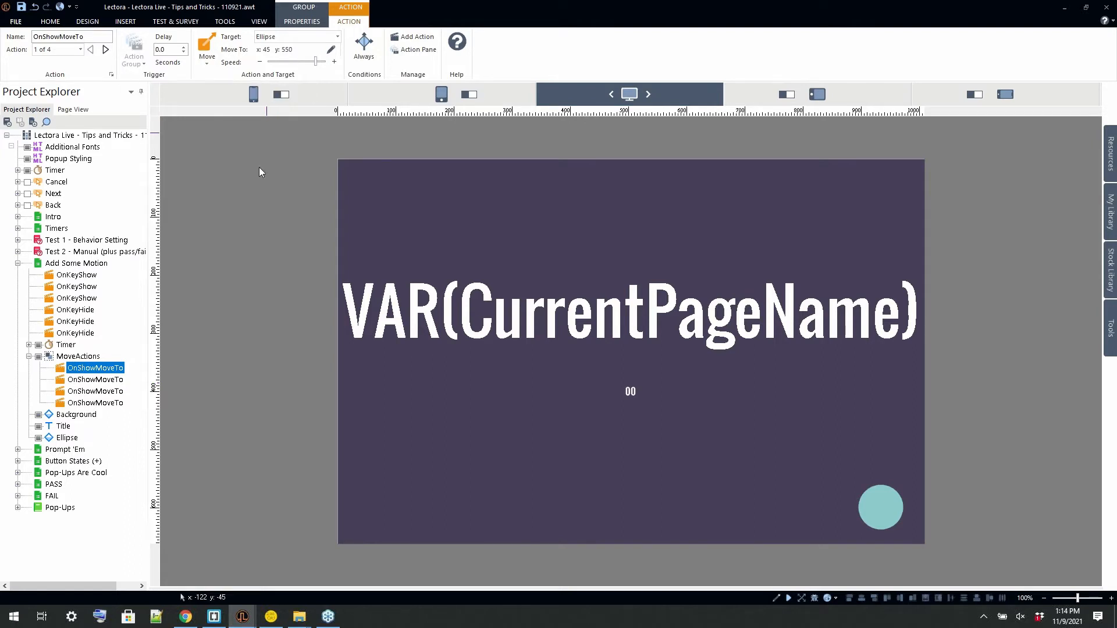
click(97, 381)
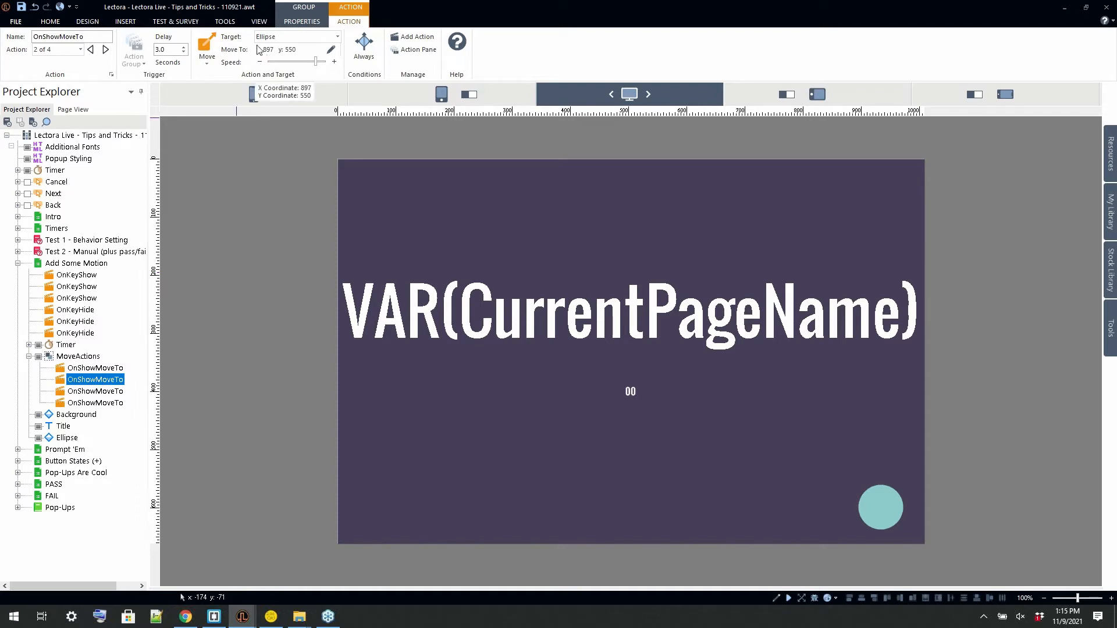
double_click(169, 50)
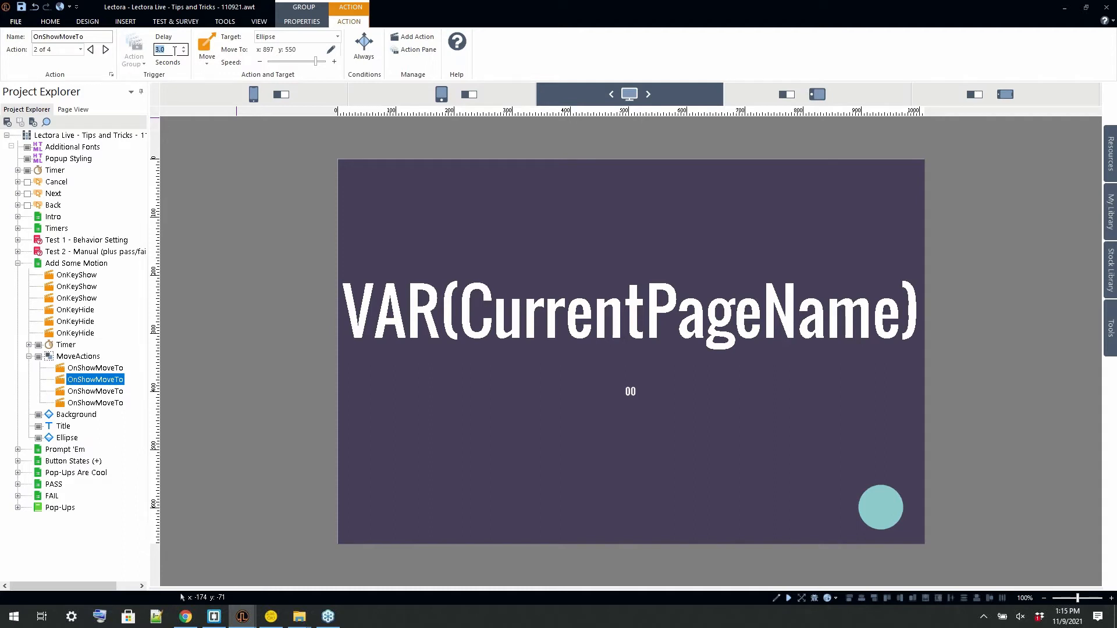
click(95, 391)
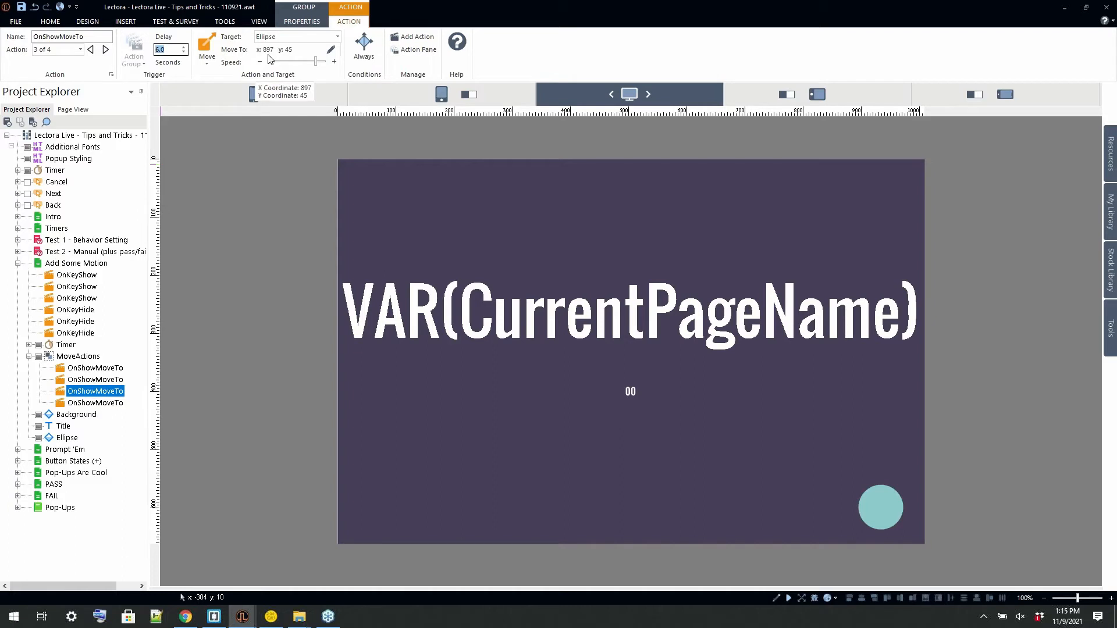
click(108, 403)
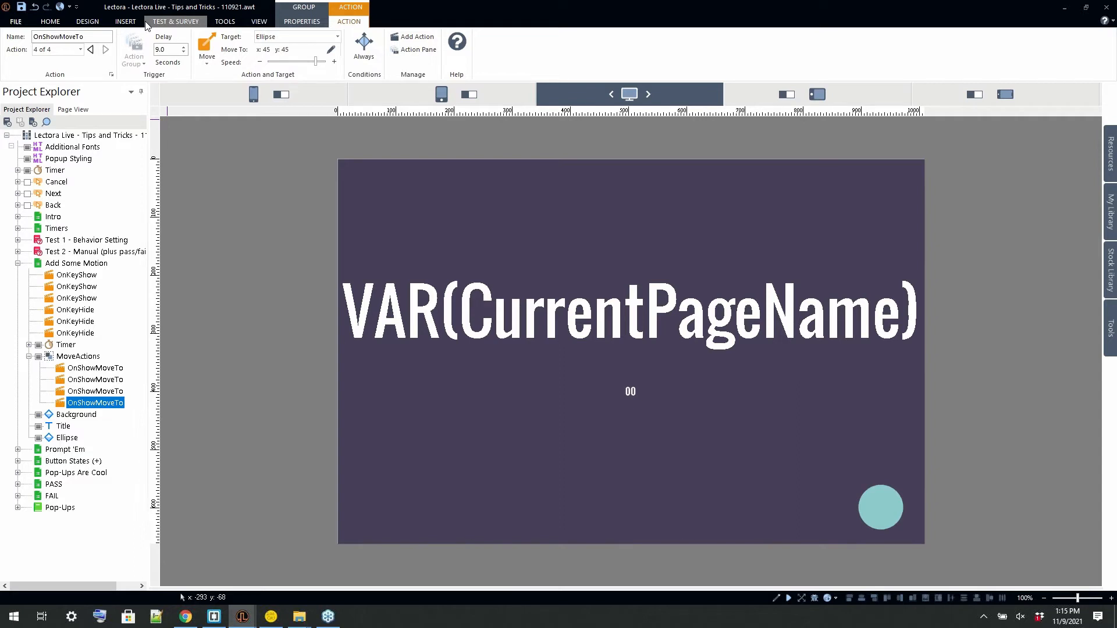
- Examine the Add Some Motion page's Timer settings and its two actions, Timer Action and OnDonePlay
click(29, 357)
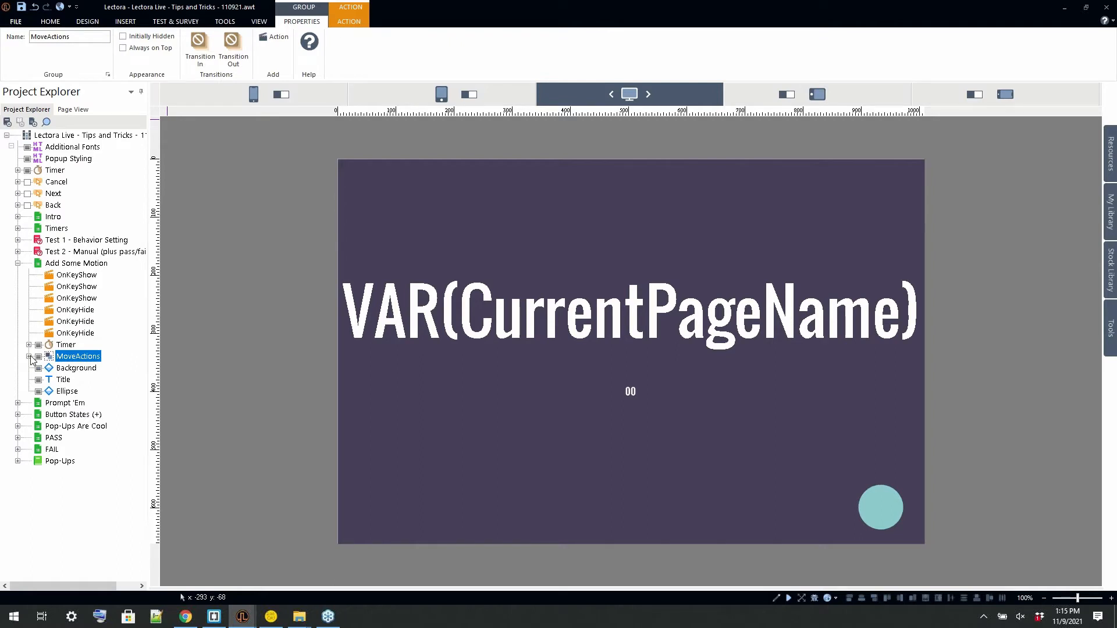
click(28, 345)
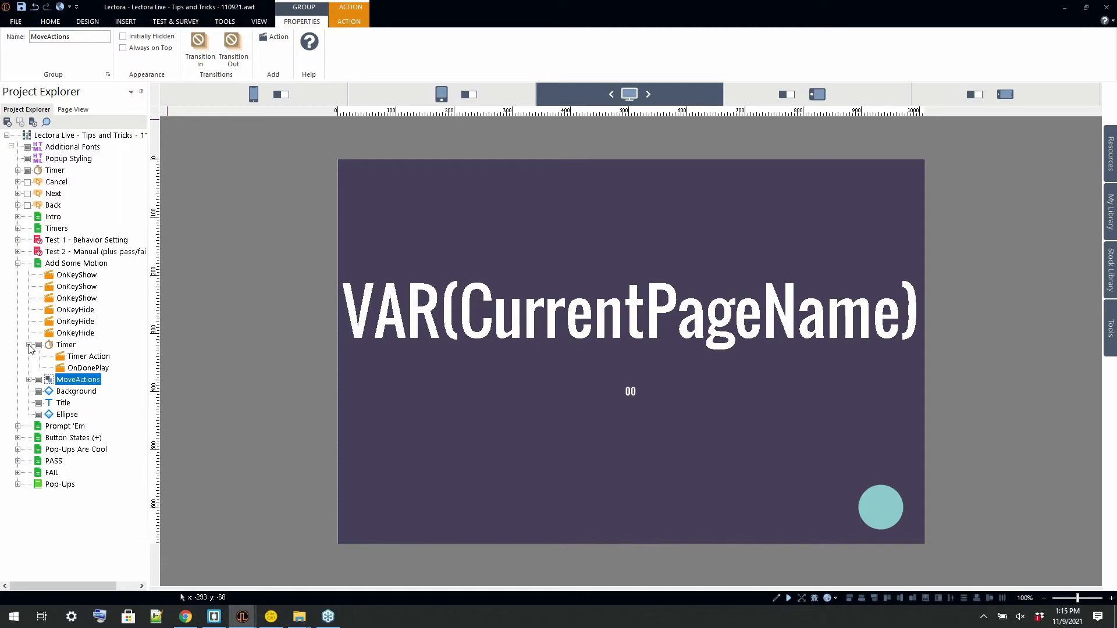
click(67, 351)
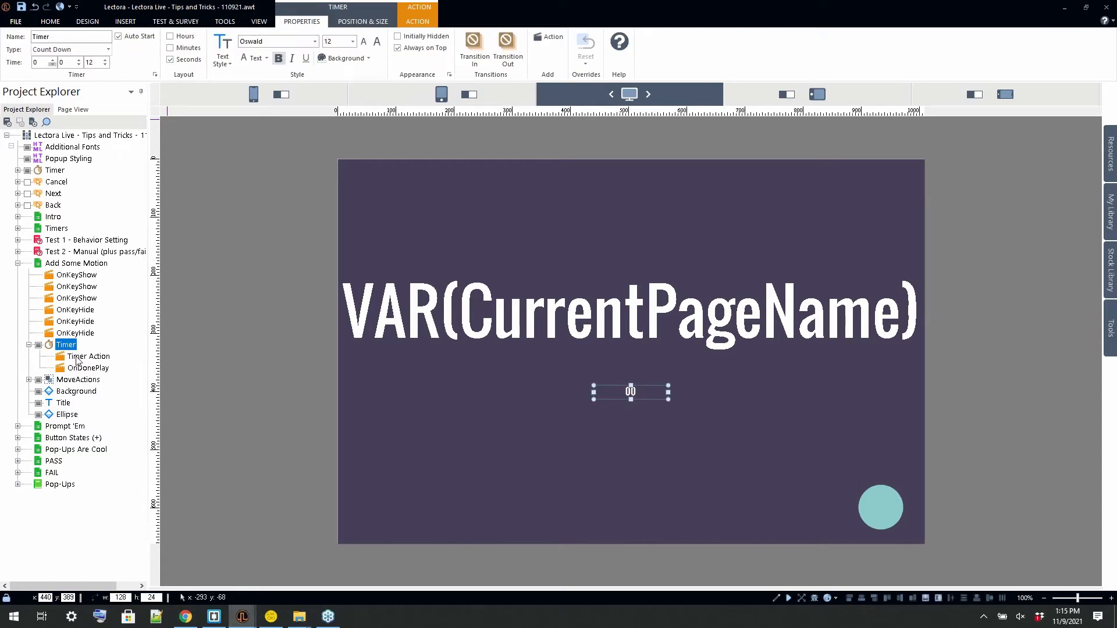
click(81, 356)
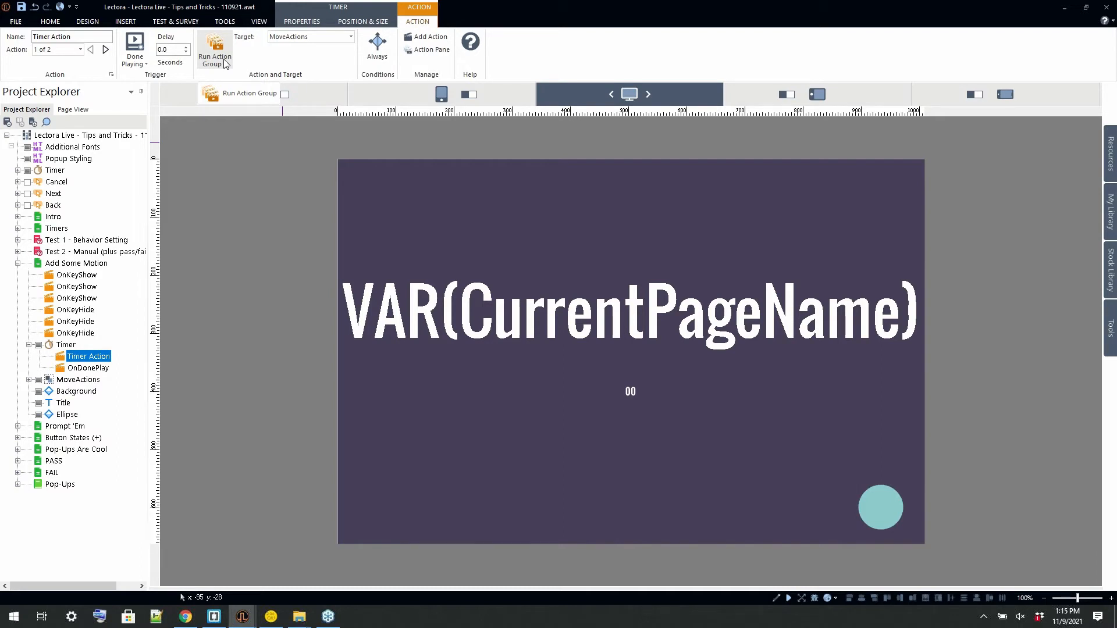
click(224, 60)
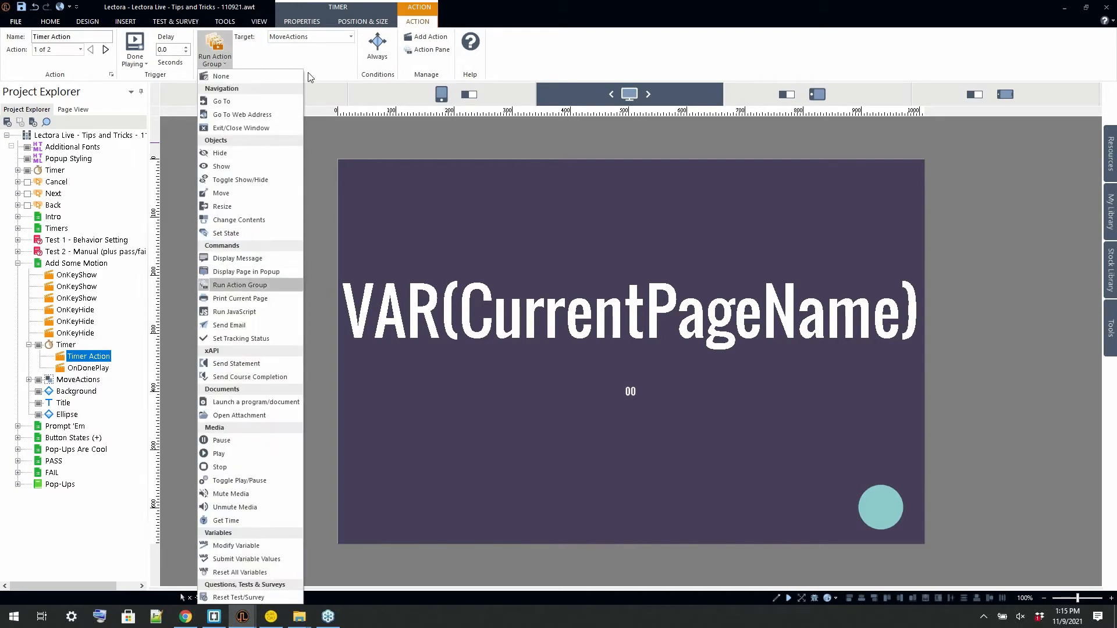
click(320, 64)
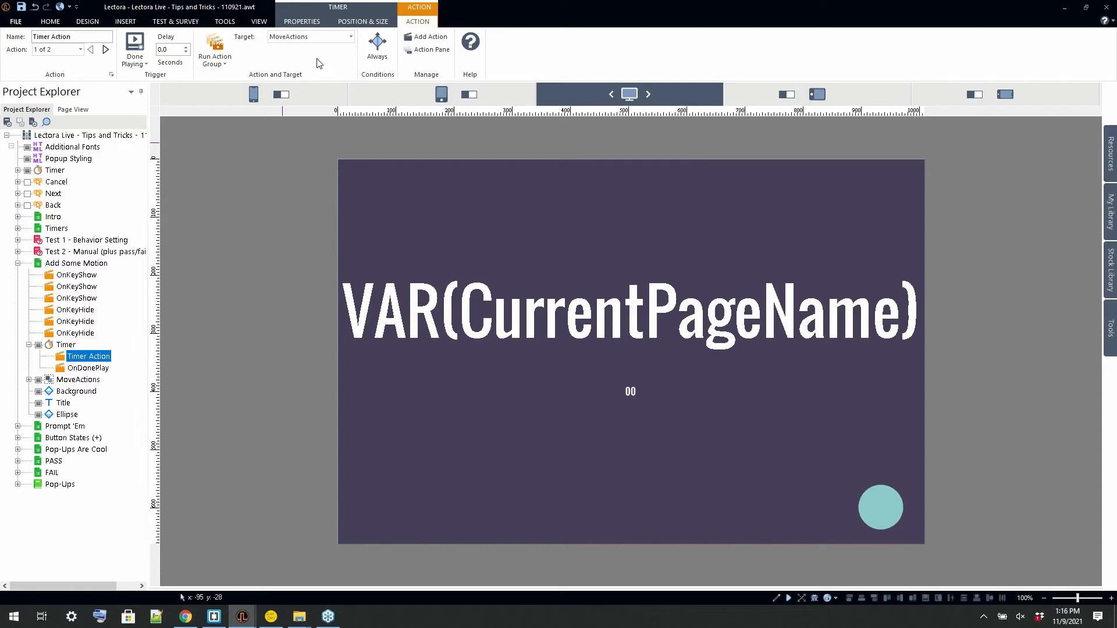
click(99, 369)
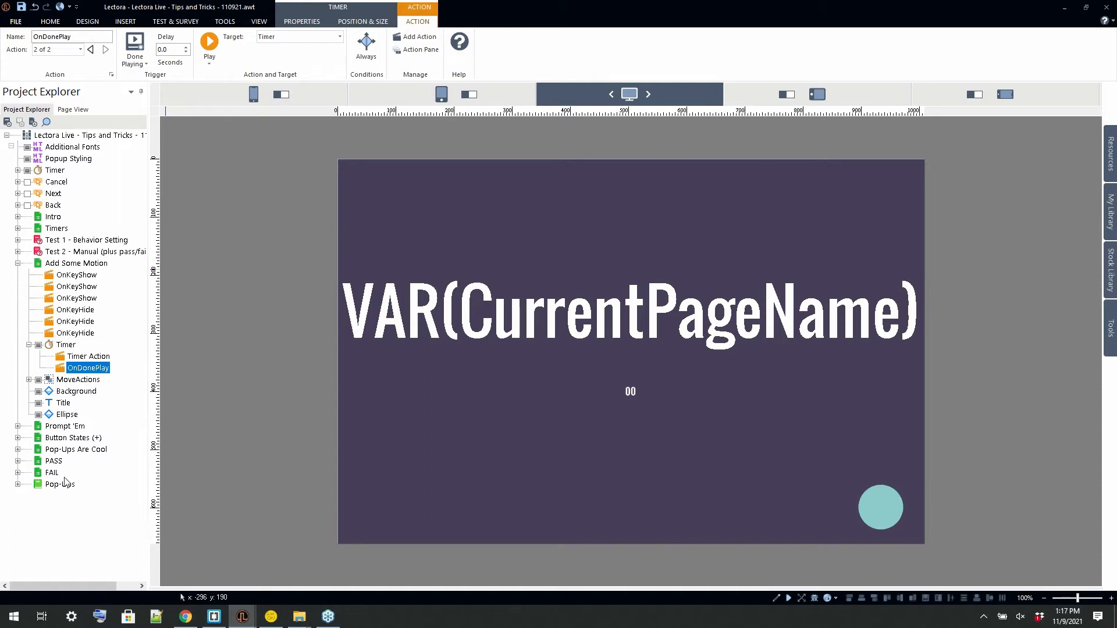
- Collapse the Add Some Motion page in the project tree and open the Prompt 'Em page with the run and preview modes shown
click(62, 427)
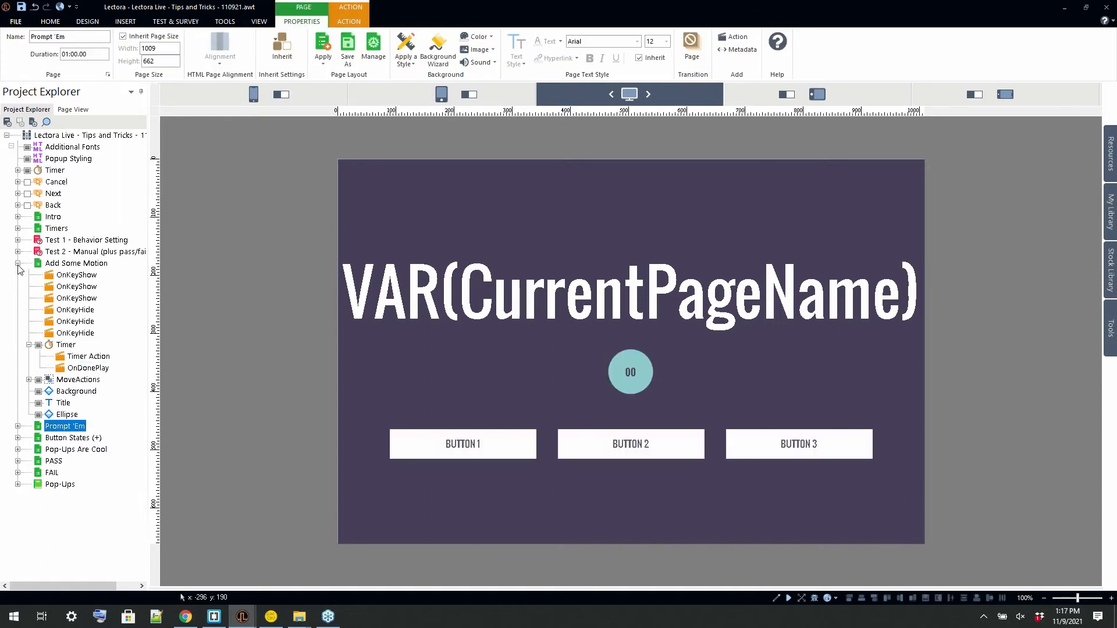
click(19, 263)
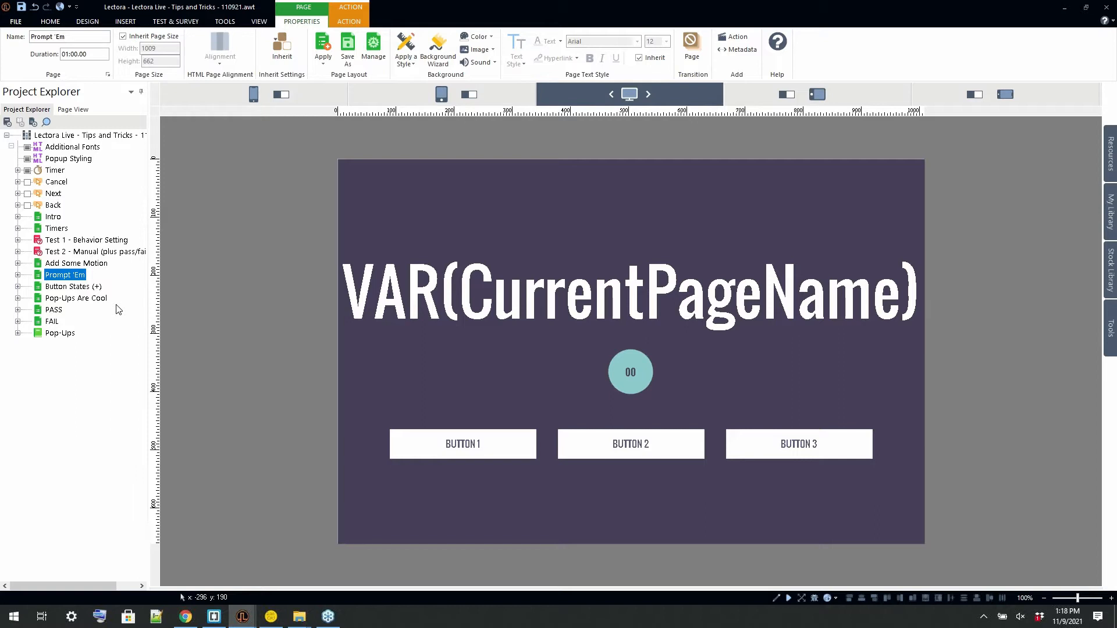
drag(263, 11, 263, 24)
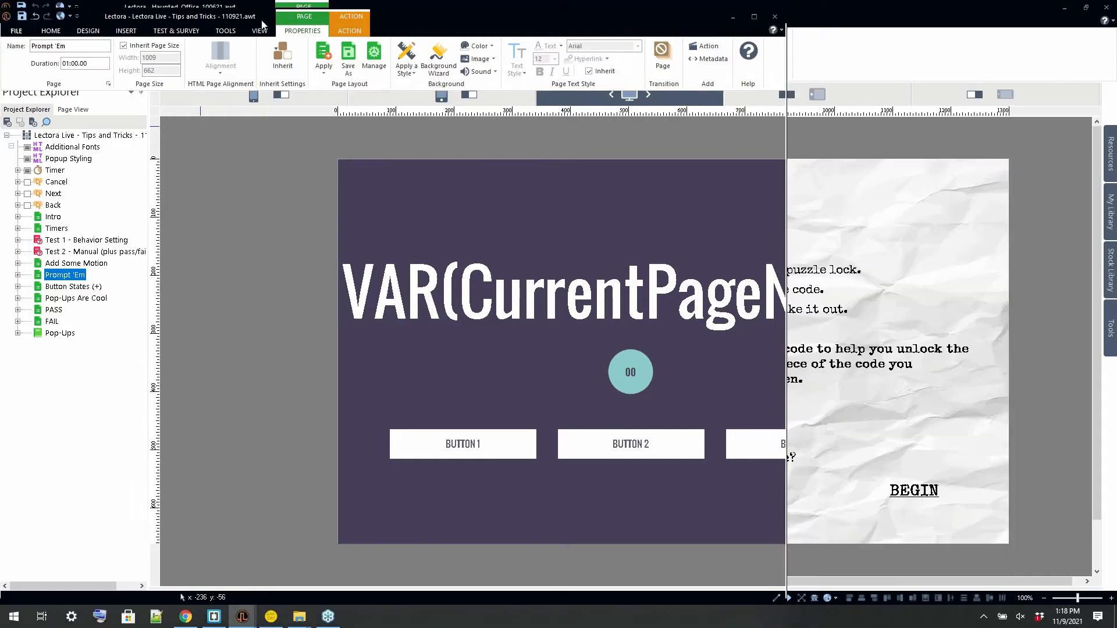
click(264, 26)
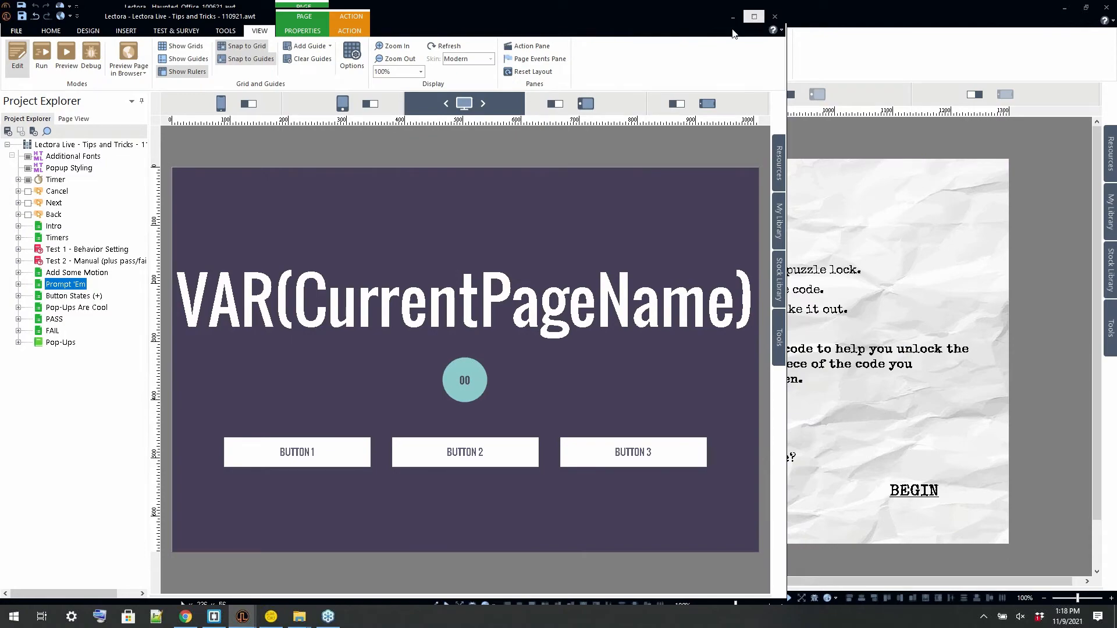
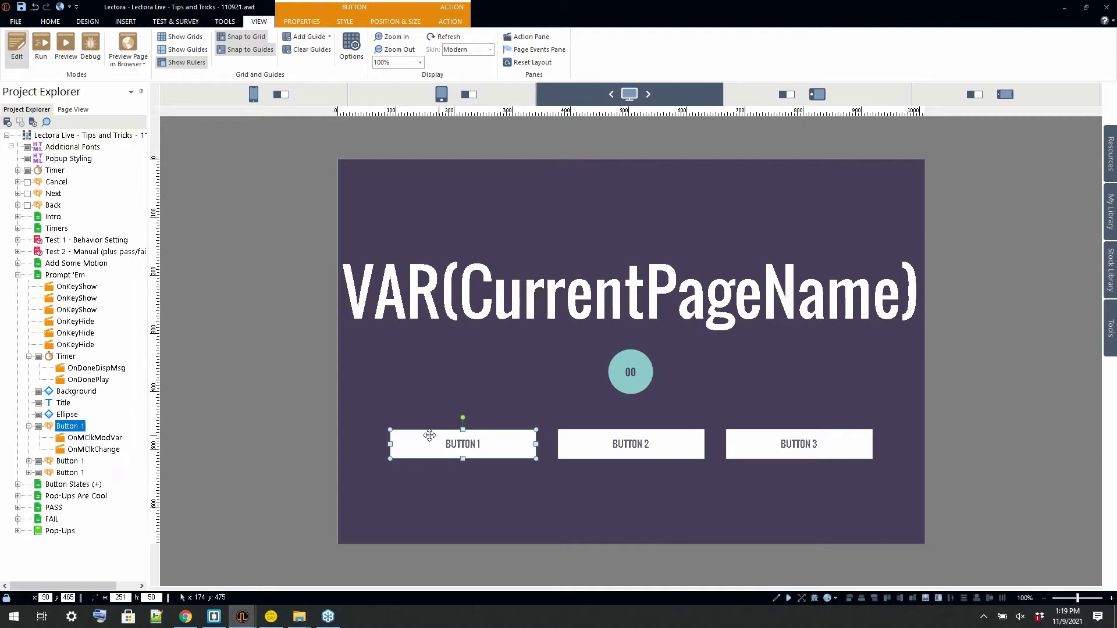
- Examine the first button's OnMClkModVar action on the Prompt 'Em page, including the variables available as its target
click(81, 438)
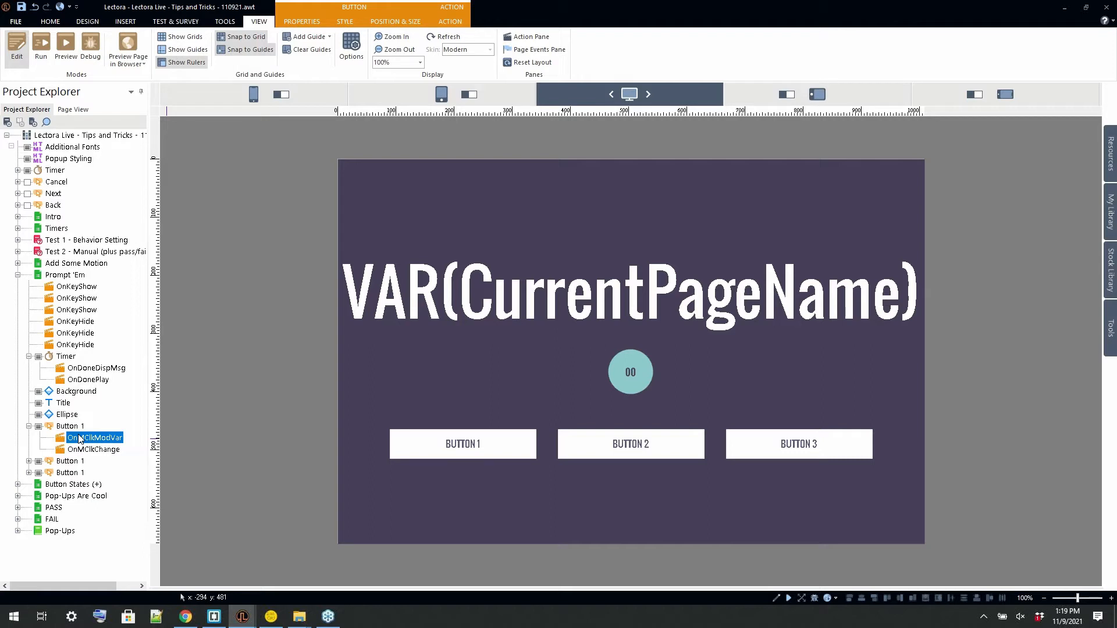
click(447, 23)
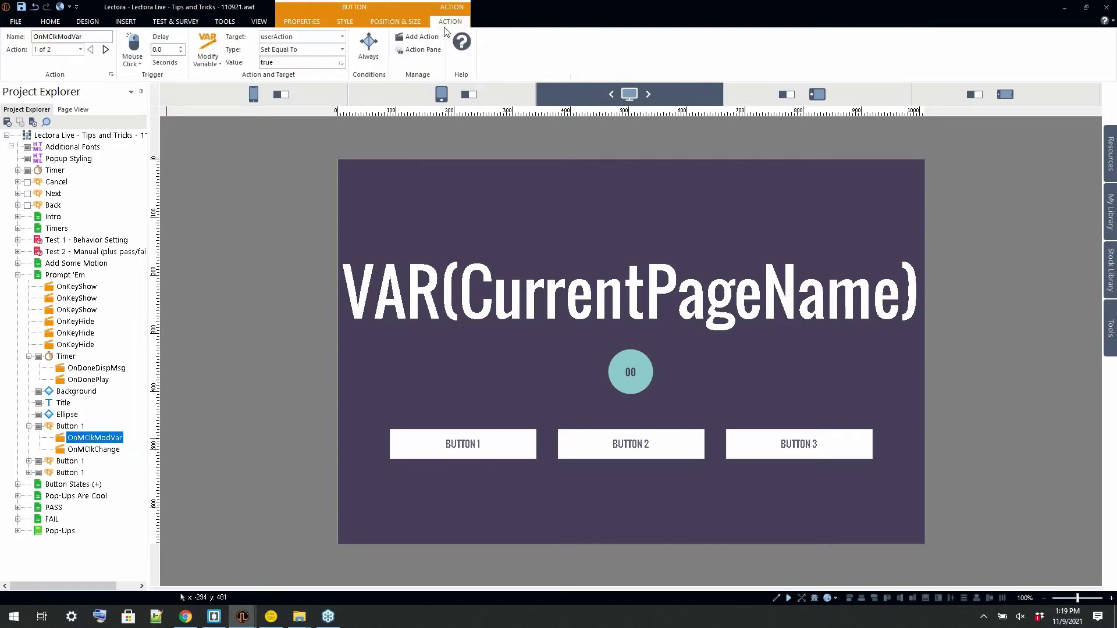
click(317, 39)
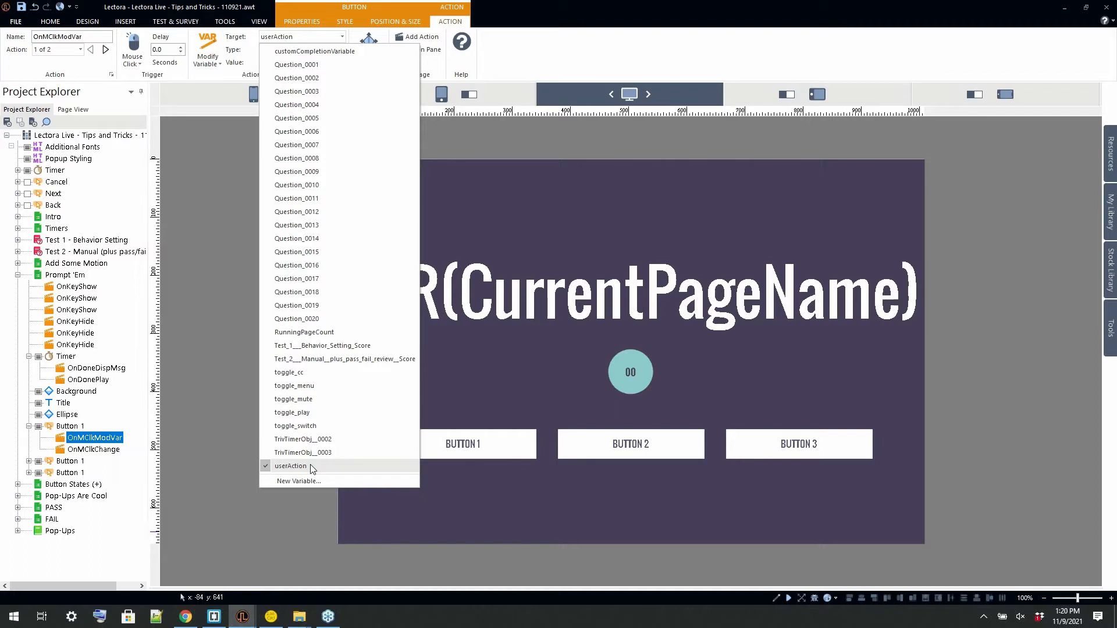
click(435, 445)
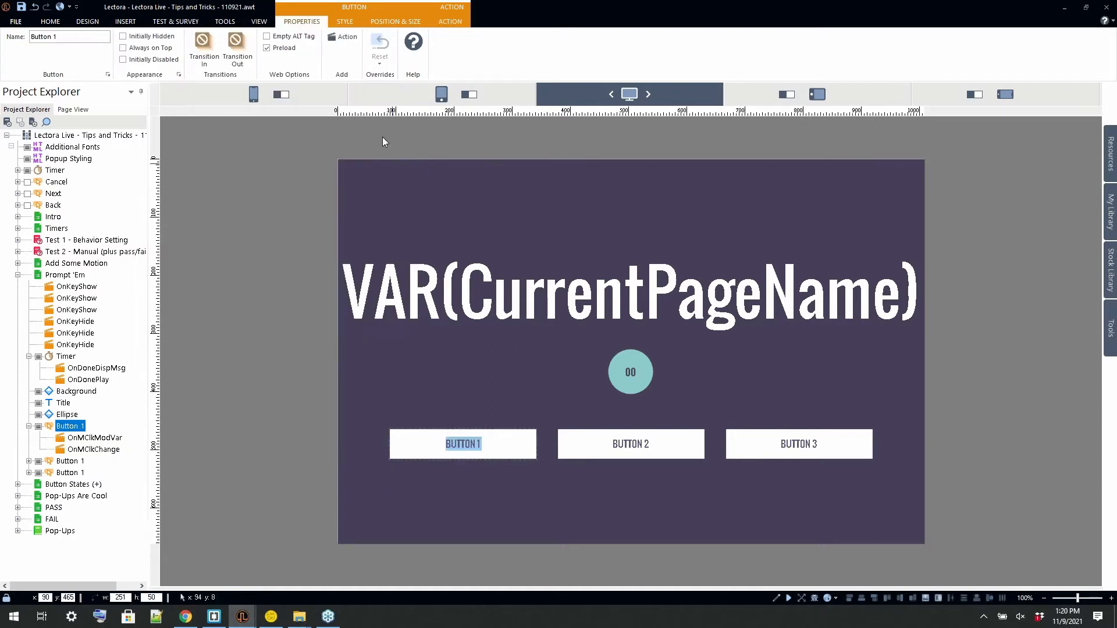
click(95, 438)
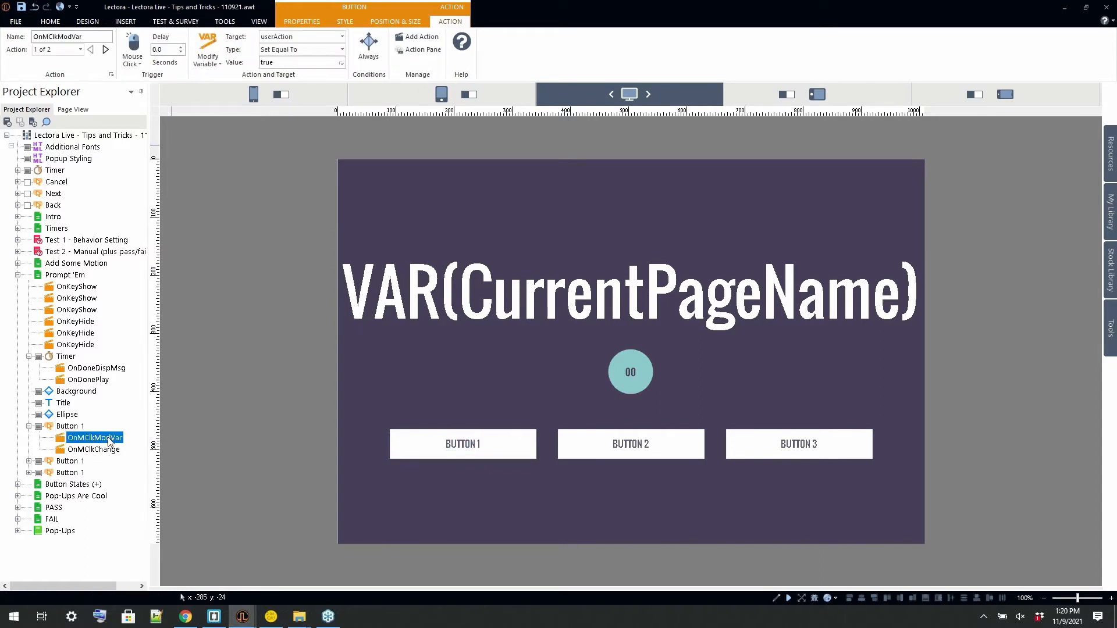
- Examine the first button's OnMClkChange action, including its Title target and replacement text
click(107, 447)
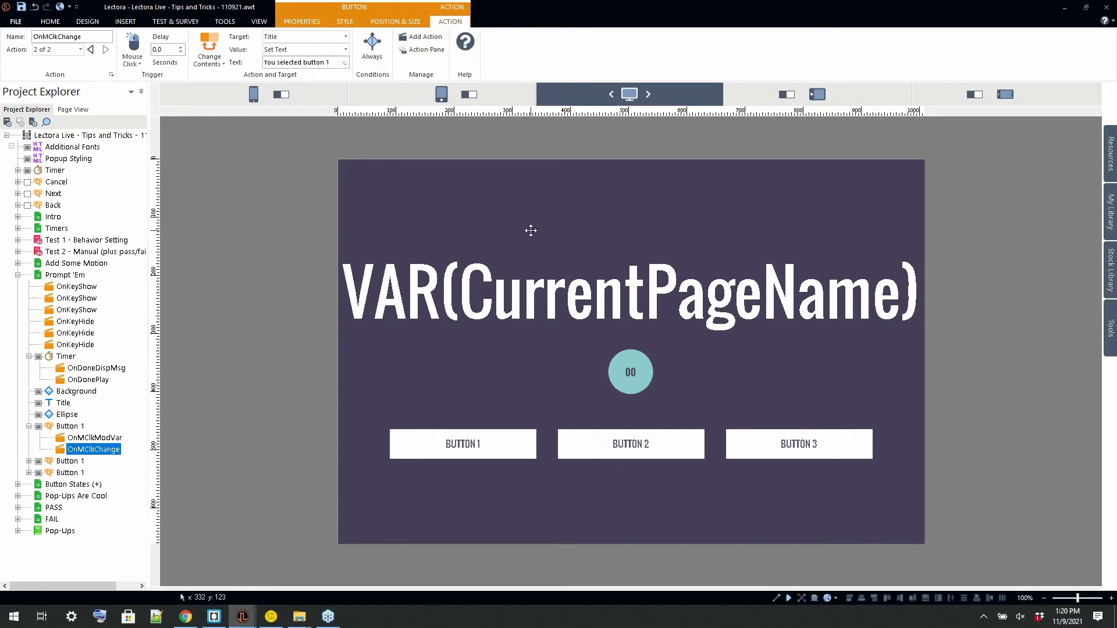
click(522, 273)
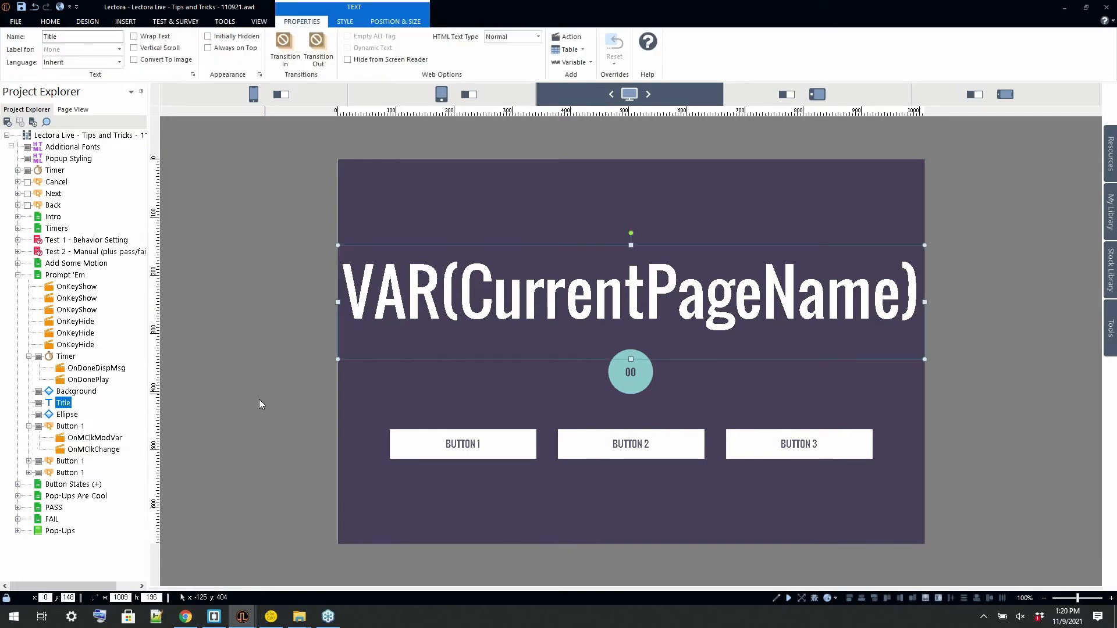
click(109, 449)
click(266, 63)
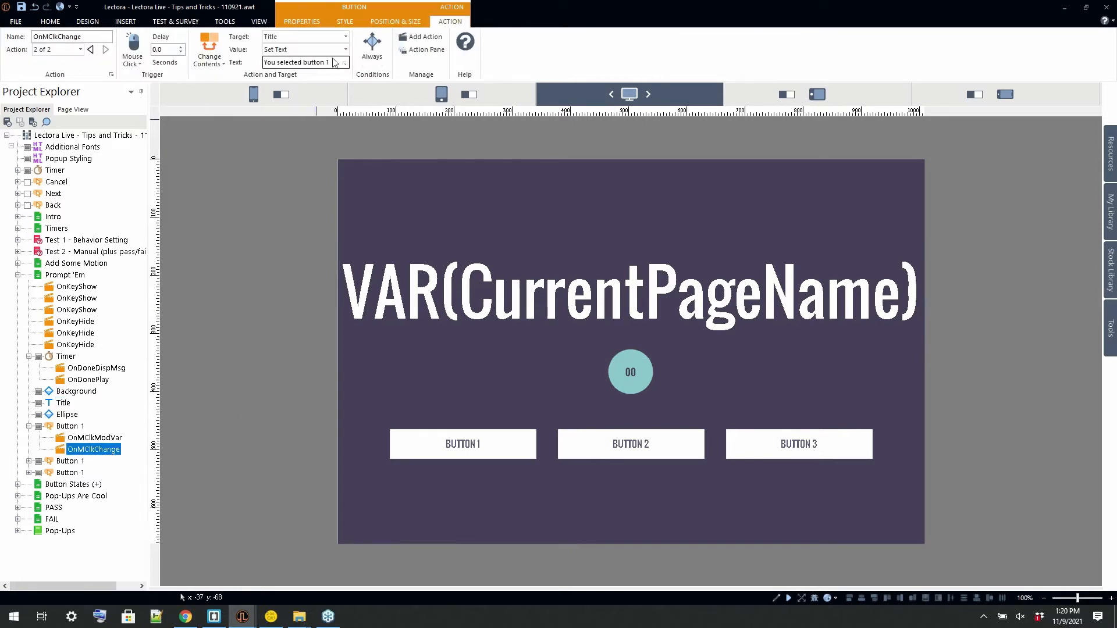
drag(265, 62, 327, 65)
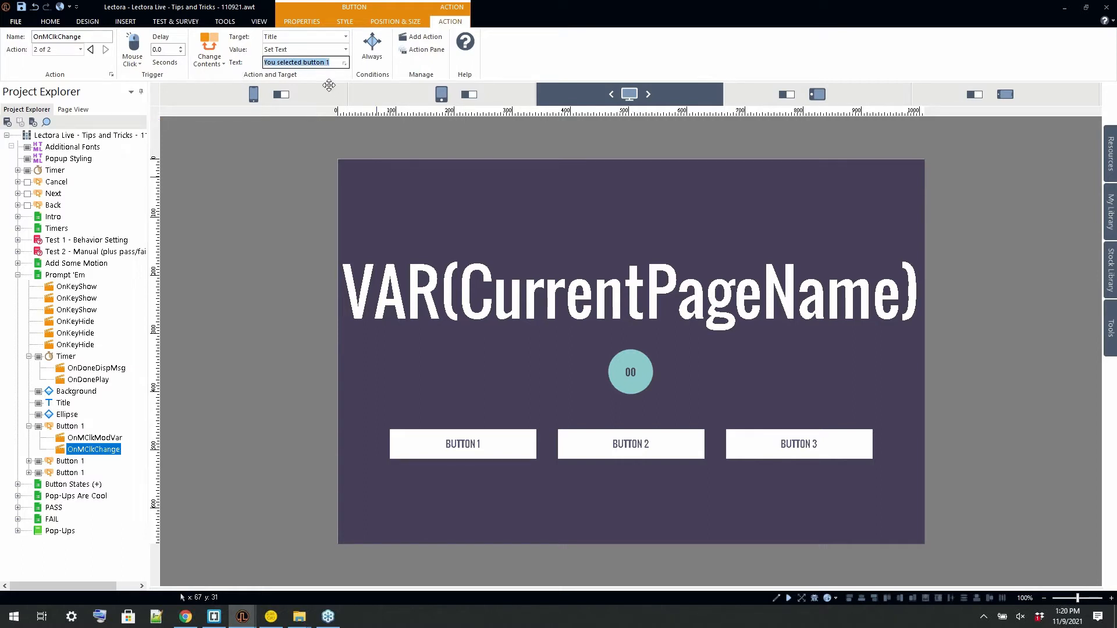
- Examine the Prompt 'Em page Timer's OnDoneDispMsg action and the conditions set on it
click(625, 375)
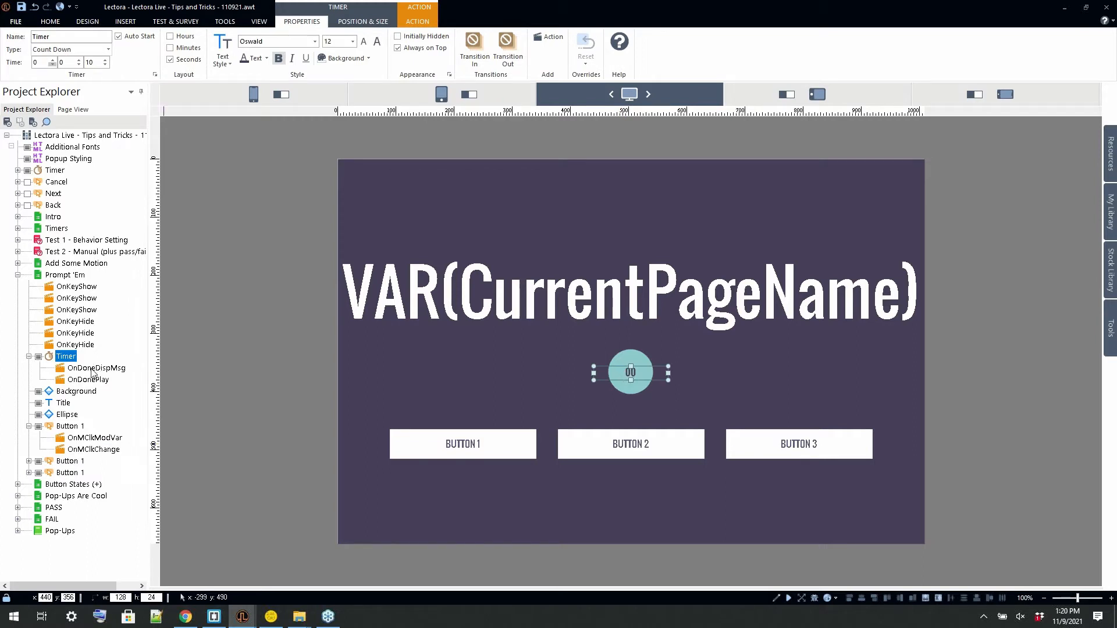
click(91, 371)
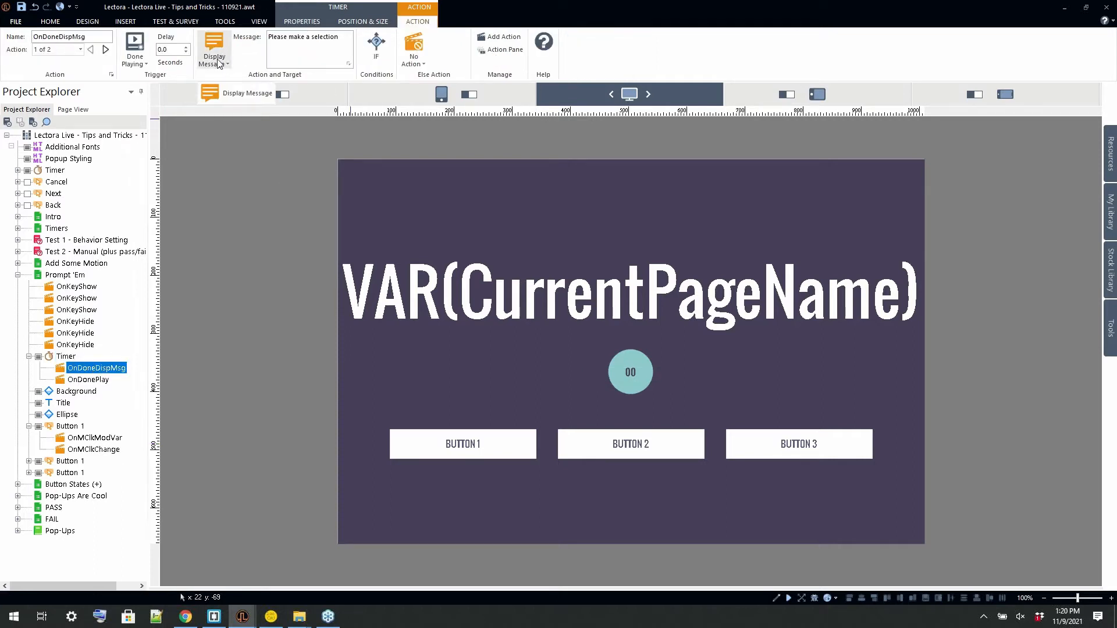
click(373, 46)
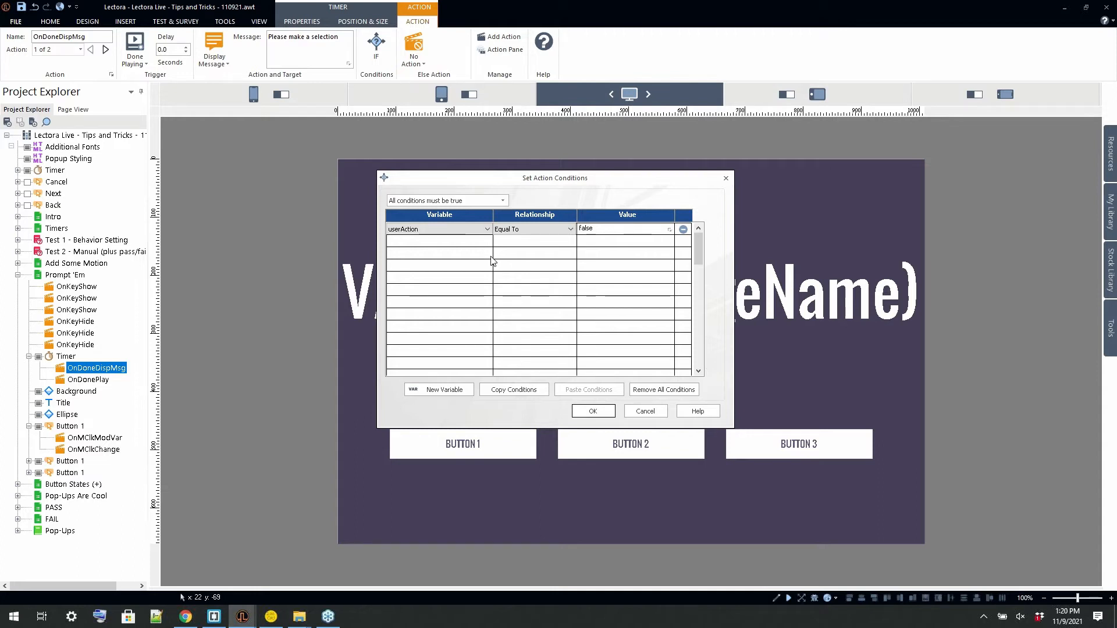
click(601, 411)
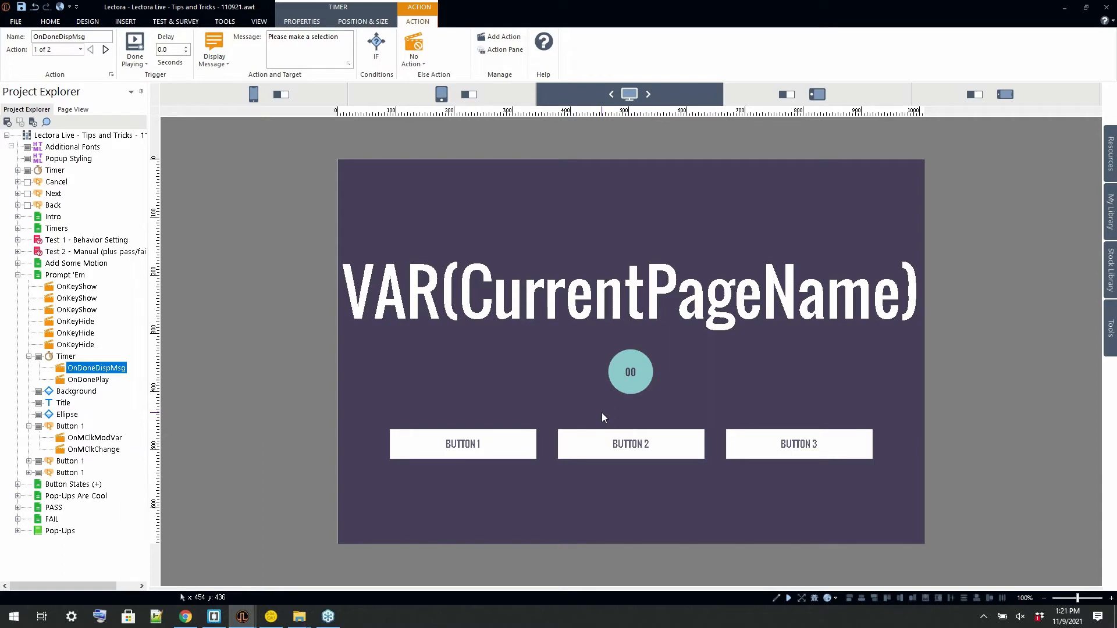
- Collapse the Prompt 'Em page in the project tree and open the Button States (+) page
click(17, 274)
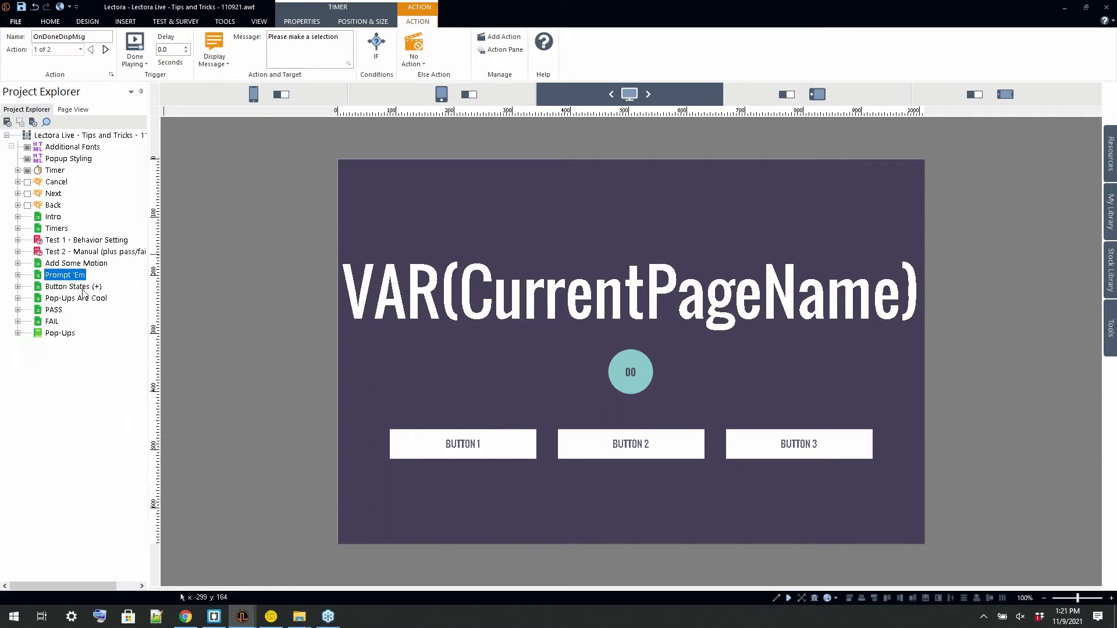
click(73, 286)
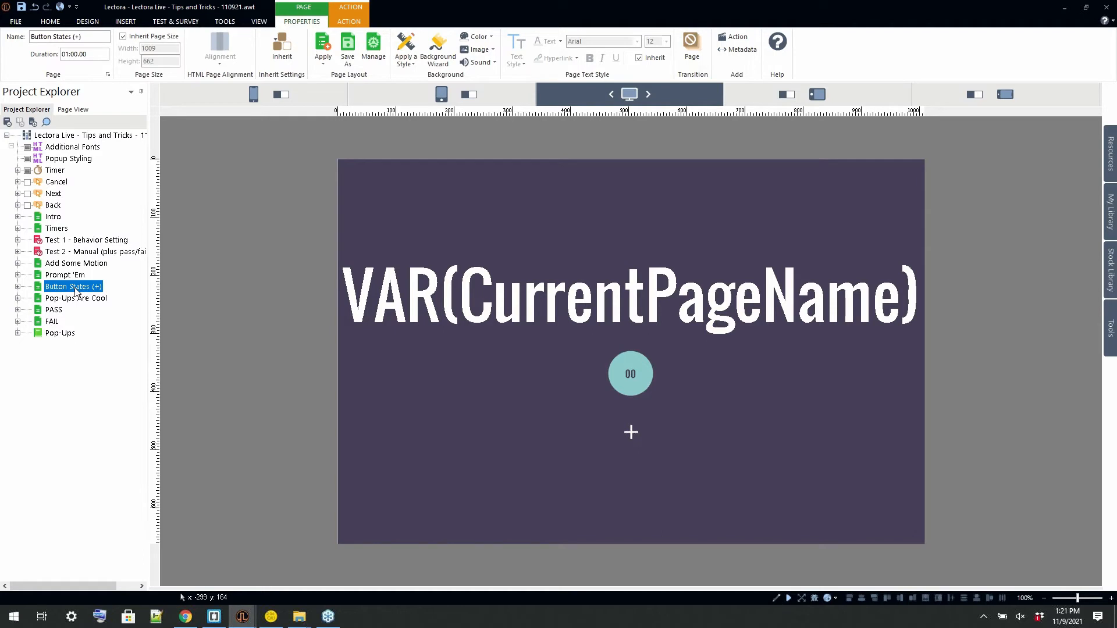
- Insert a default Click Here button on the Button States (+) page and place it below the title at about X 69, Y 403
click(125, 22)
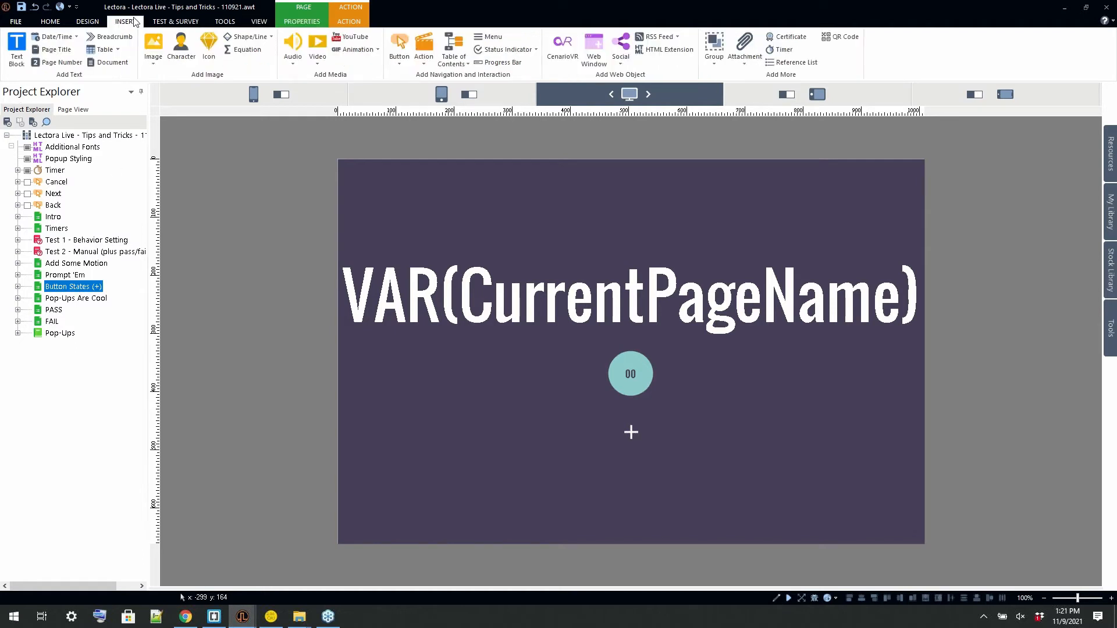
click(399, 44)
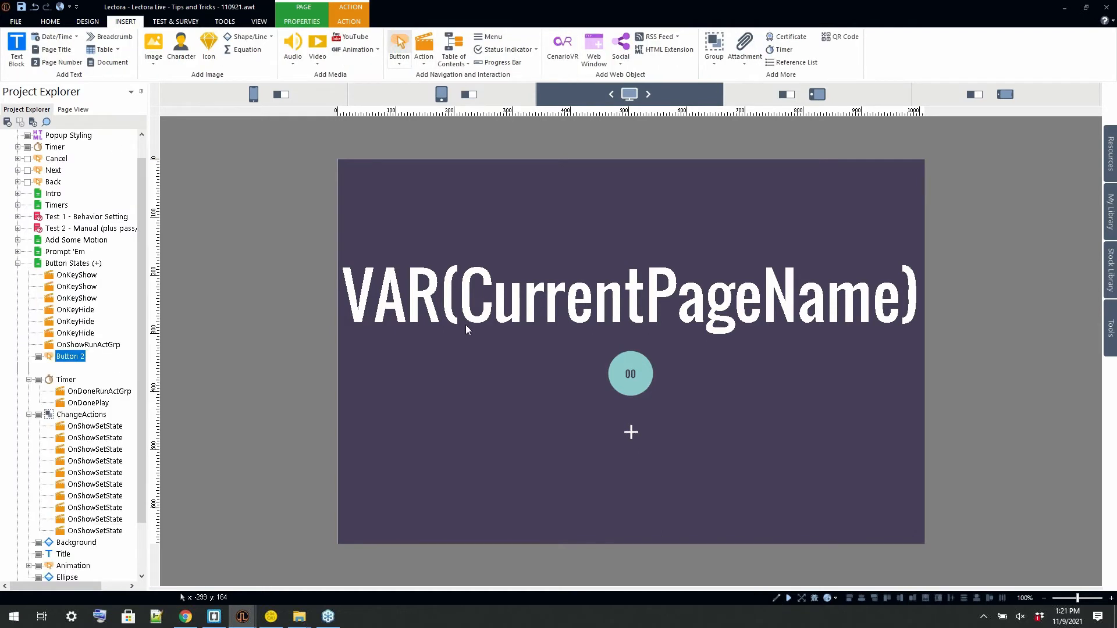
drag(670, 345, 497, 402)
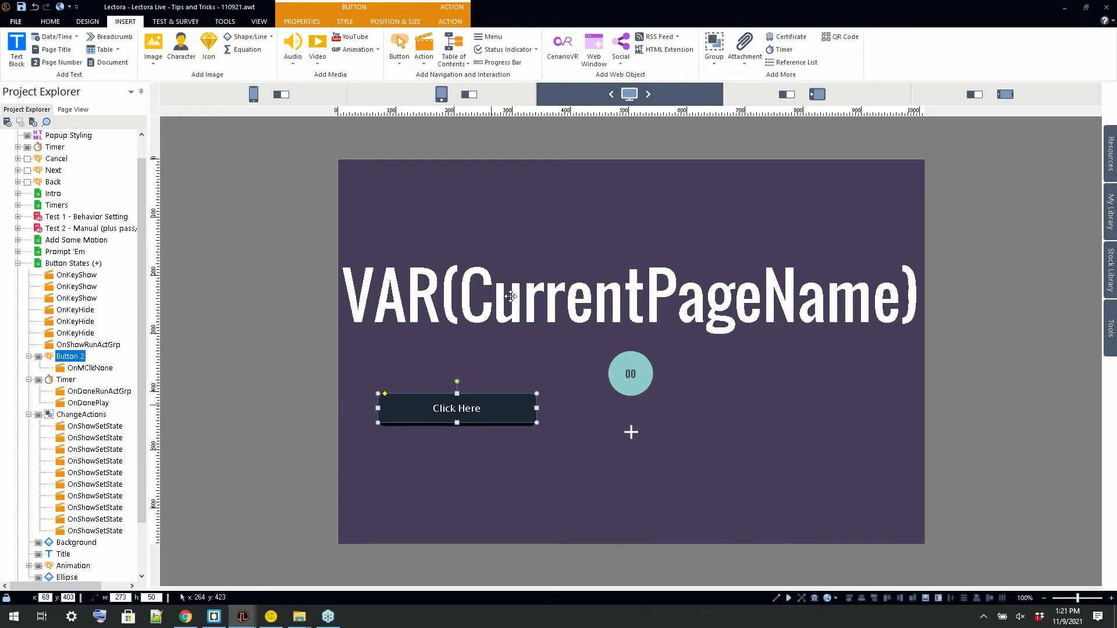
- Open the new button's states and review the Over, Down, Disabled, Visited and Selected states
click(345, 21)
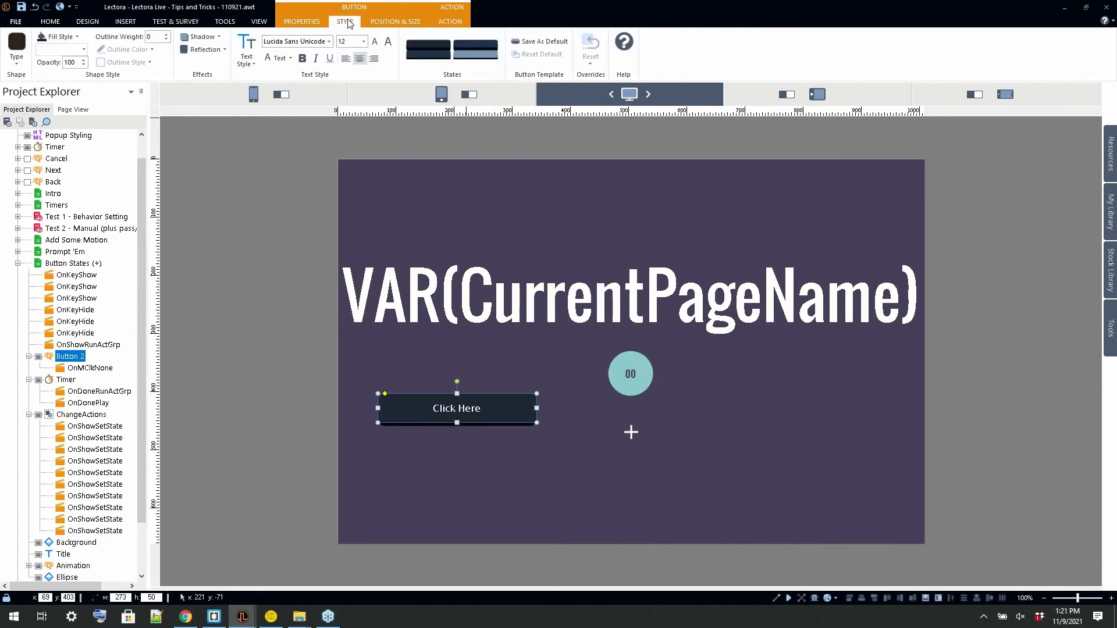
click(453, 73)
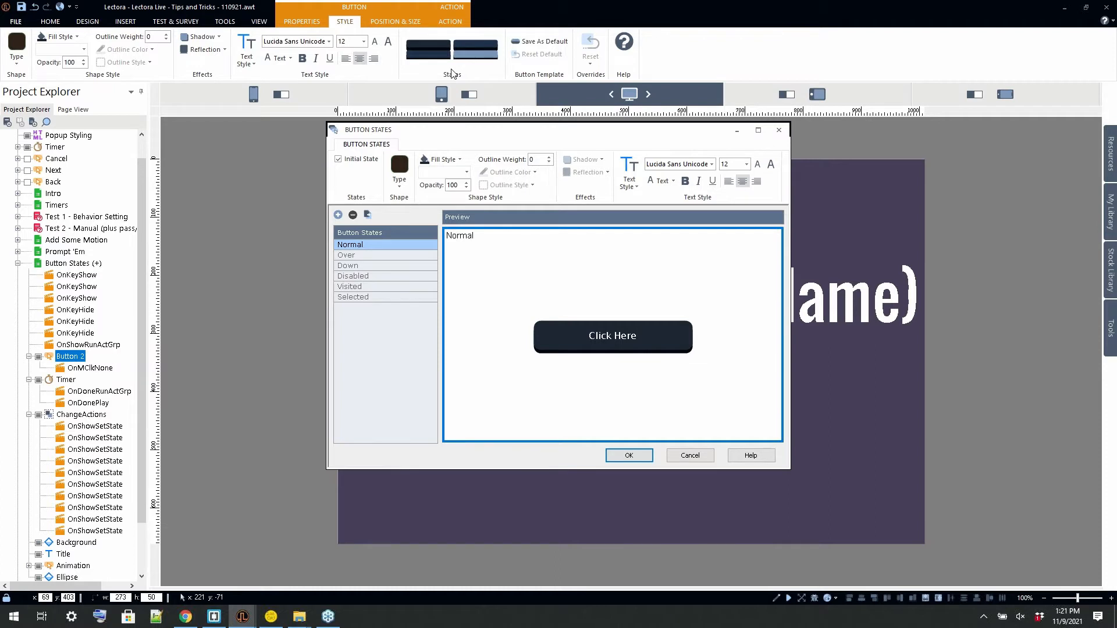
click(375, 256)
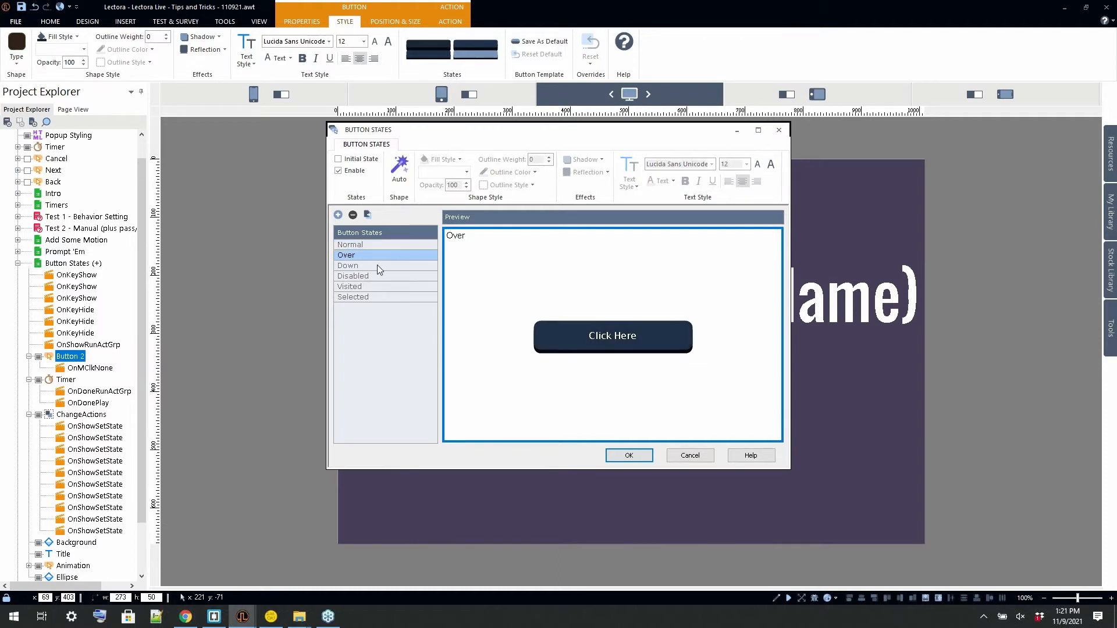
click(377, 265)
click(379, 275)
click(382, 286)
click(381, 296)
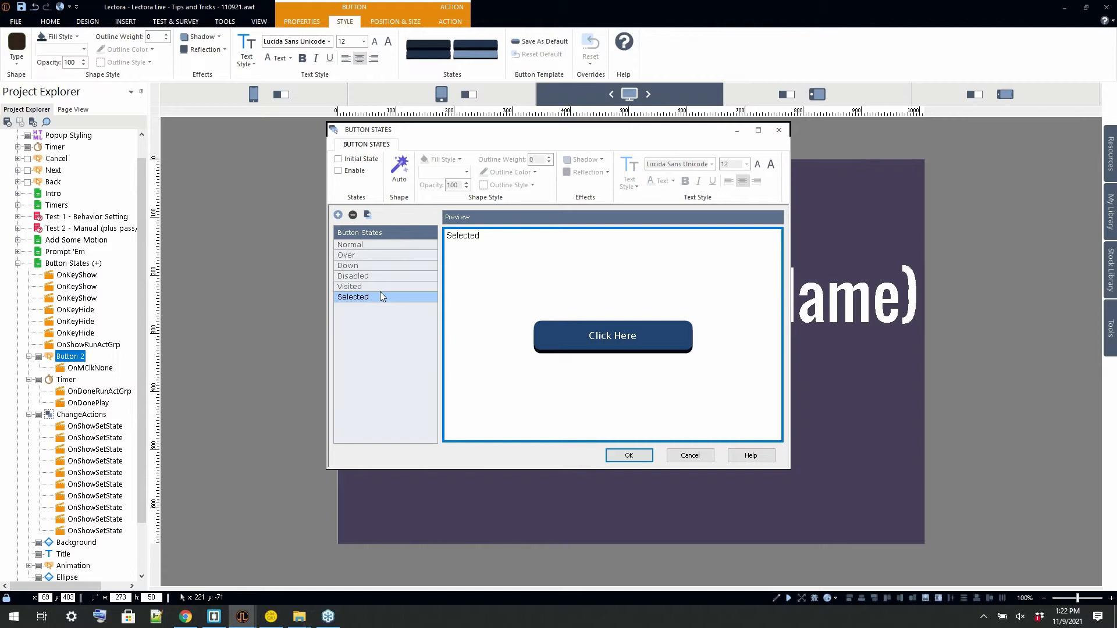
- Toggle the Enable option for the button's Over and Down states
click(371, 257)
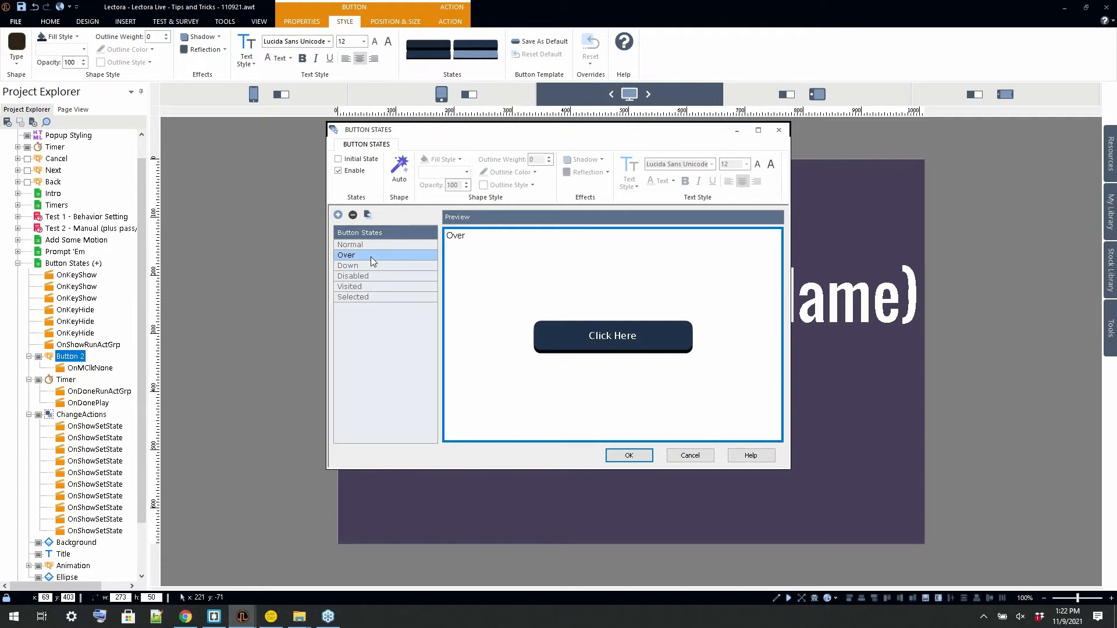
click(351, 171)
click(366, 265)
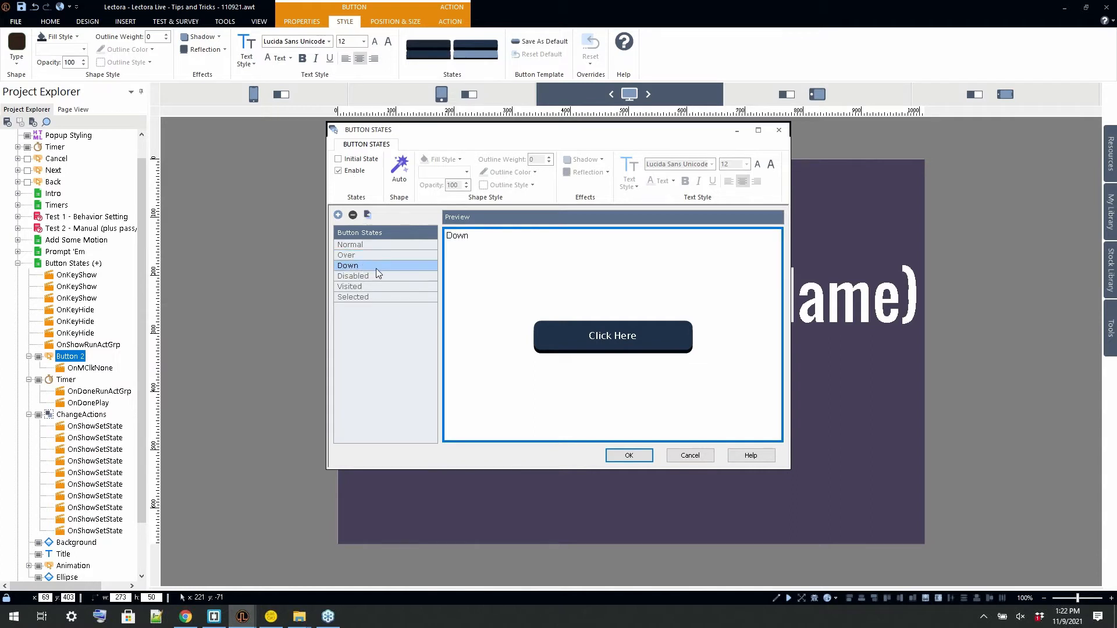
click(357, 172)
- Add a custom button state, keep its shape style set to Custom, and fill it with the recent orange color
click(338, 215)
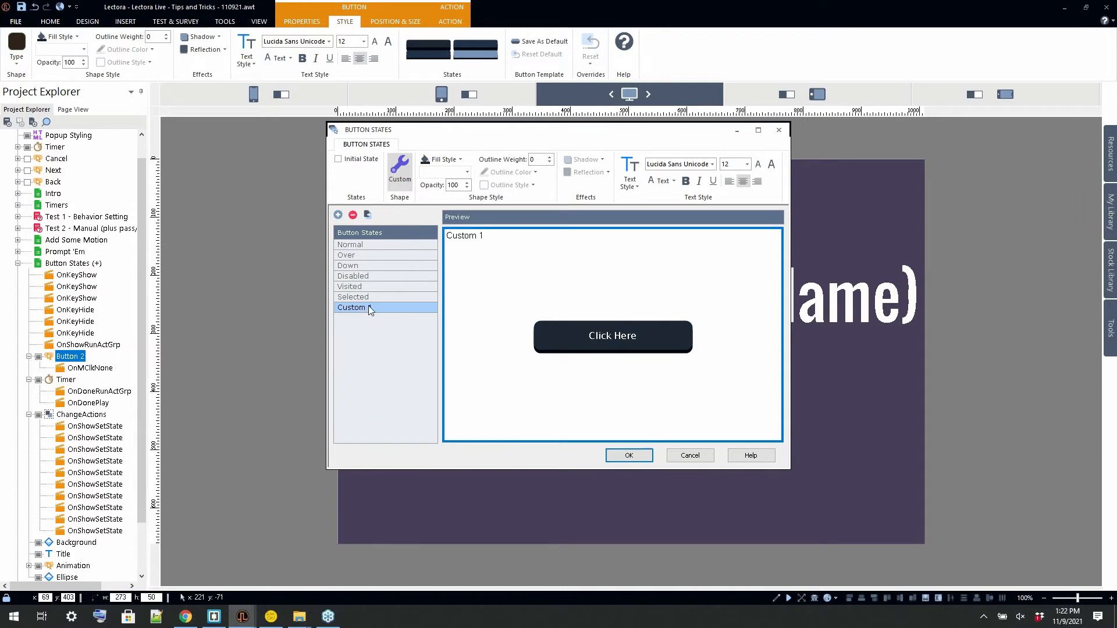
click(399, 170)
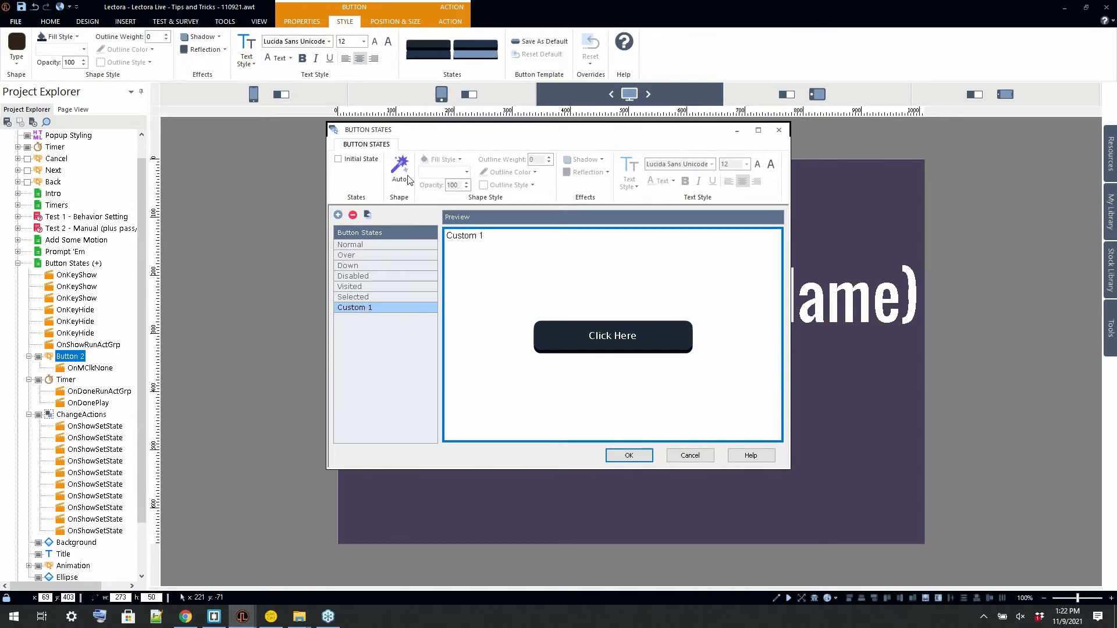
click(407, 177)
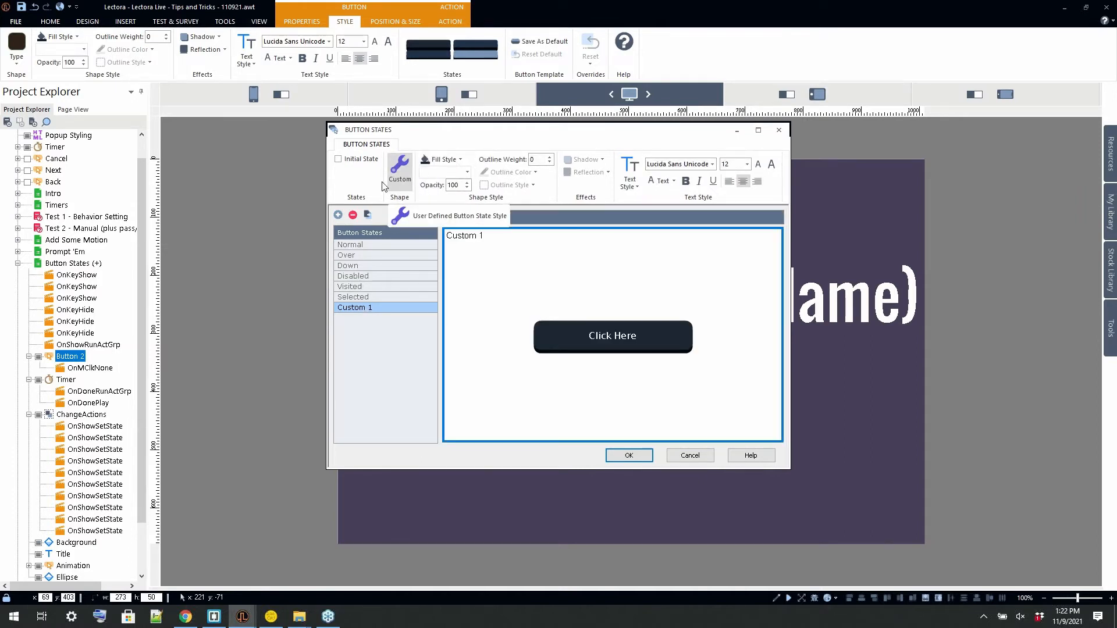
click(400, 173)
click(403, 170)
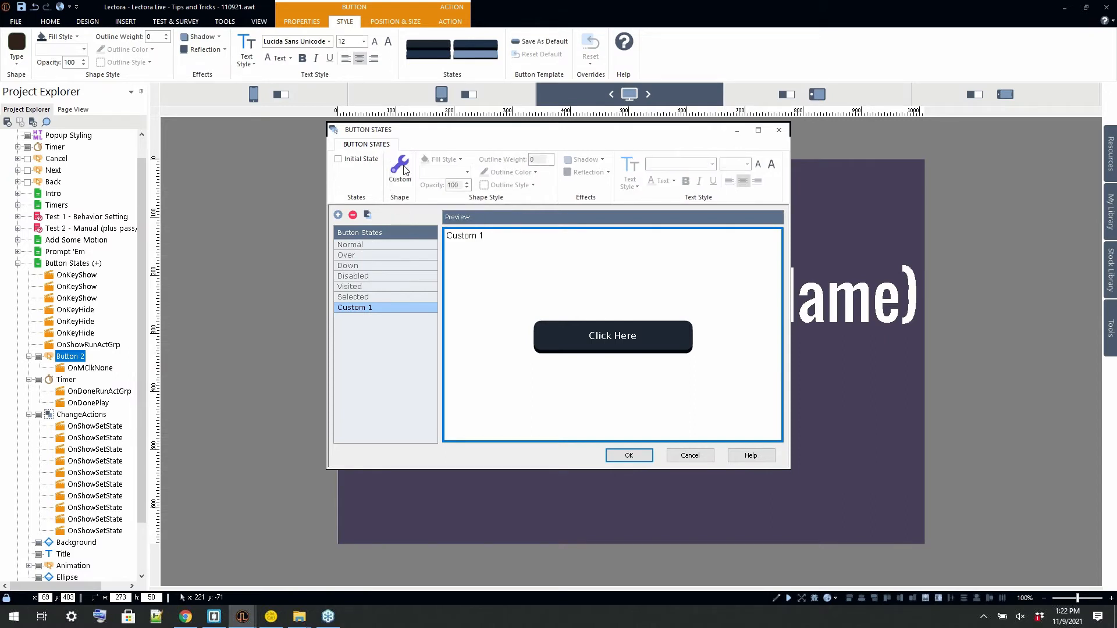
click(456, 160)
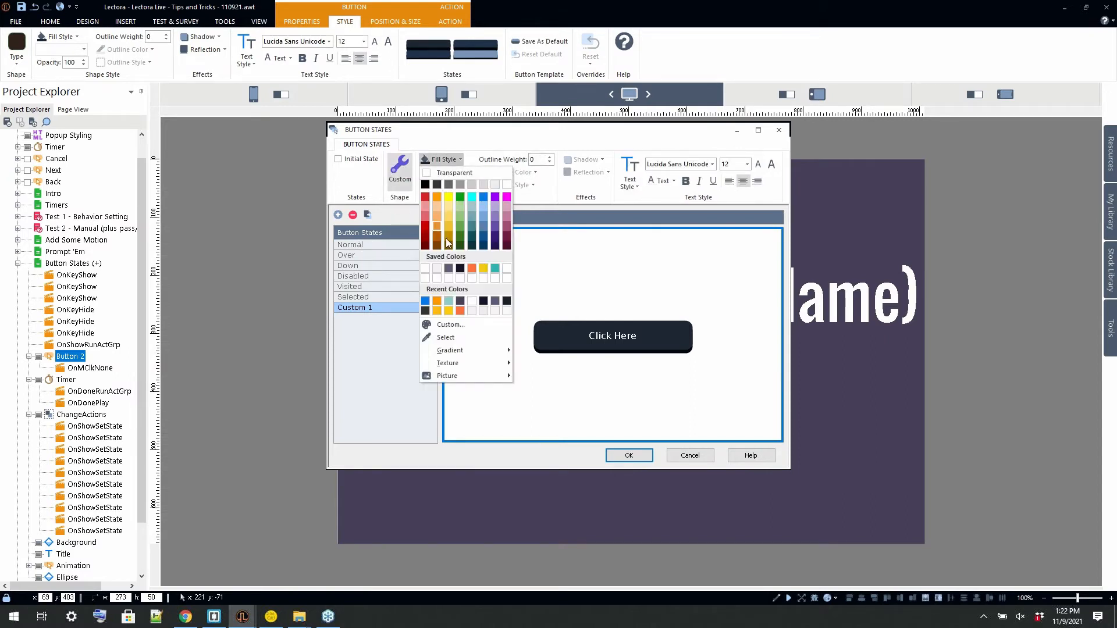
click(460, 310)
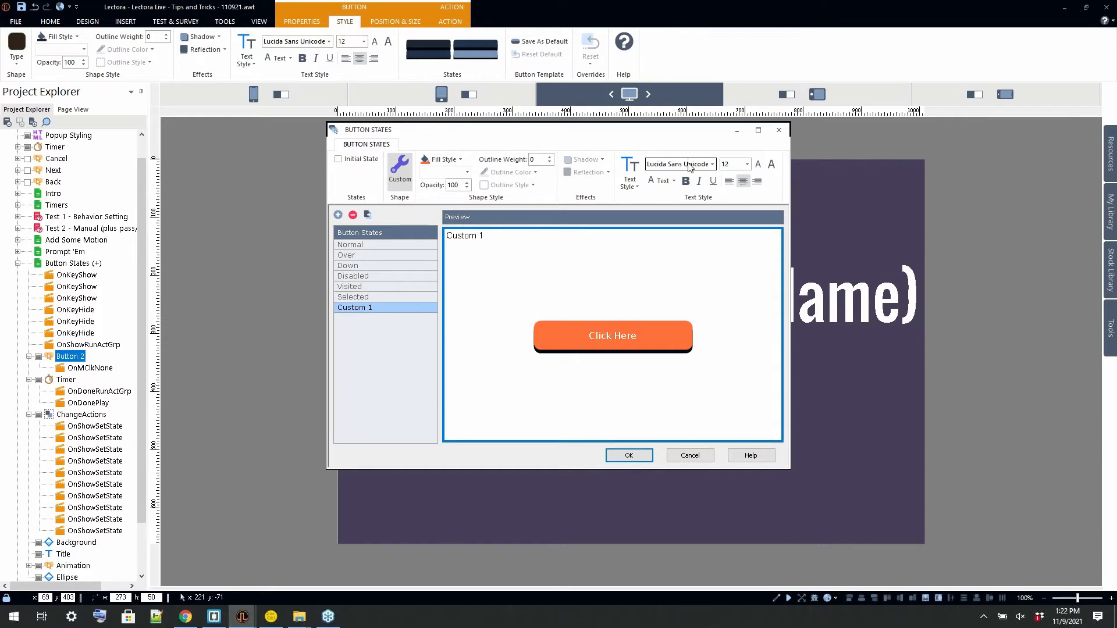
- Duplicate the orange custom state, accept the button states, and delete the Click Here button from the page
click(367, 214)
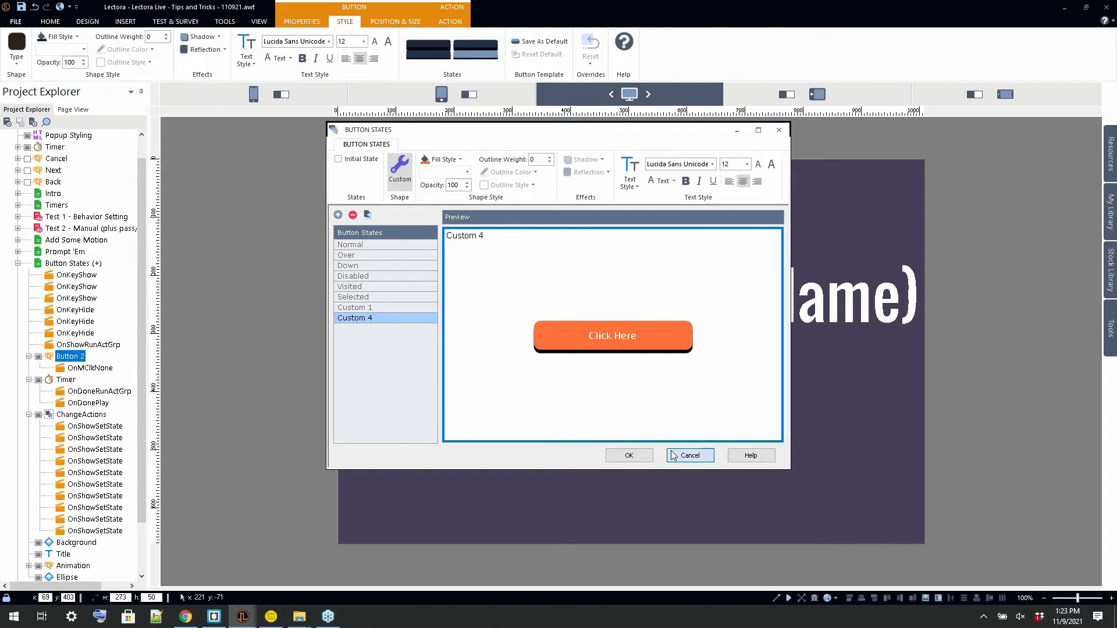
click(639, 456)
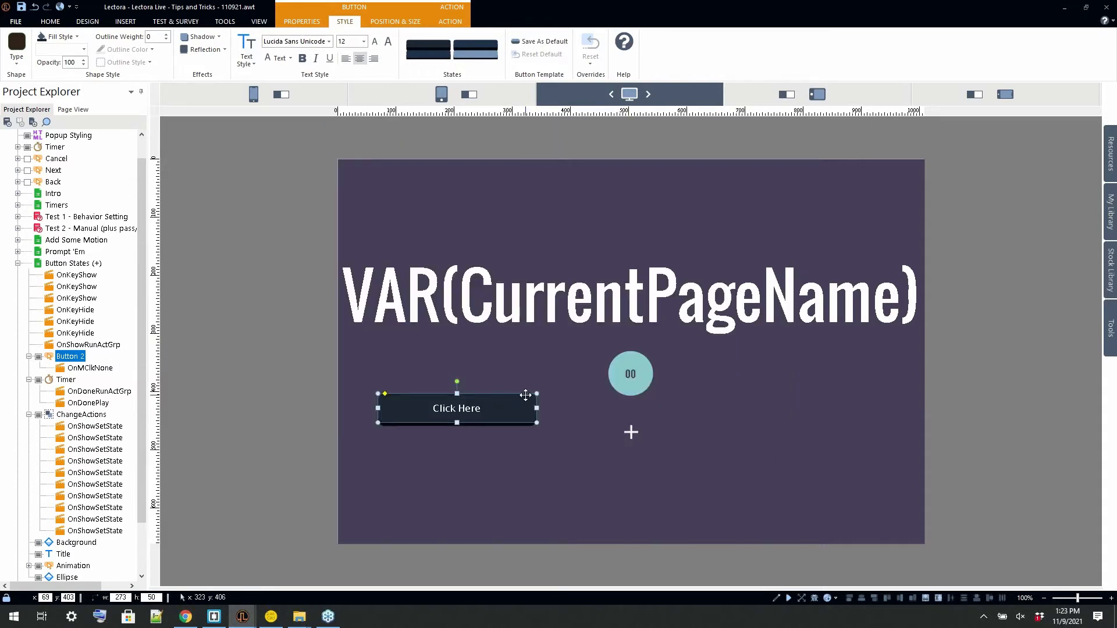
key(Delete)
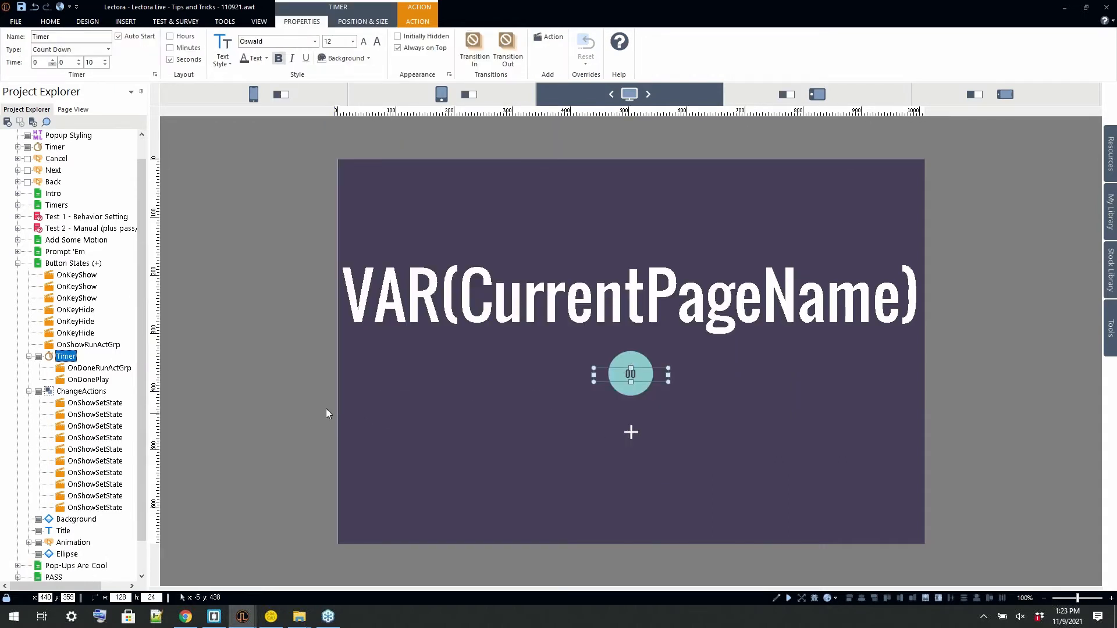
- Preview the Button States (+) page in the browser, close that window, and preview it in full-screen Preview mode
click(259, 21)
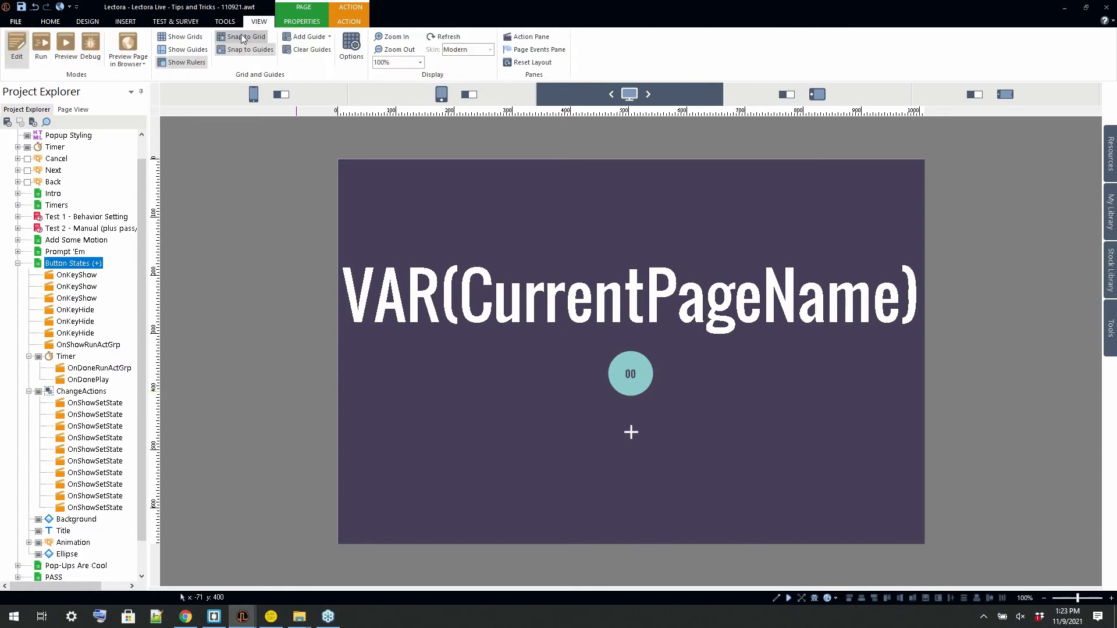
click(121, 47)
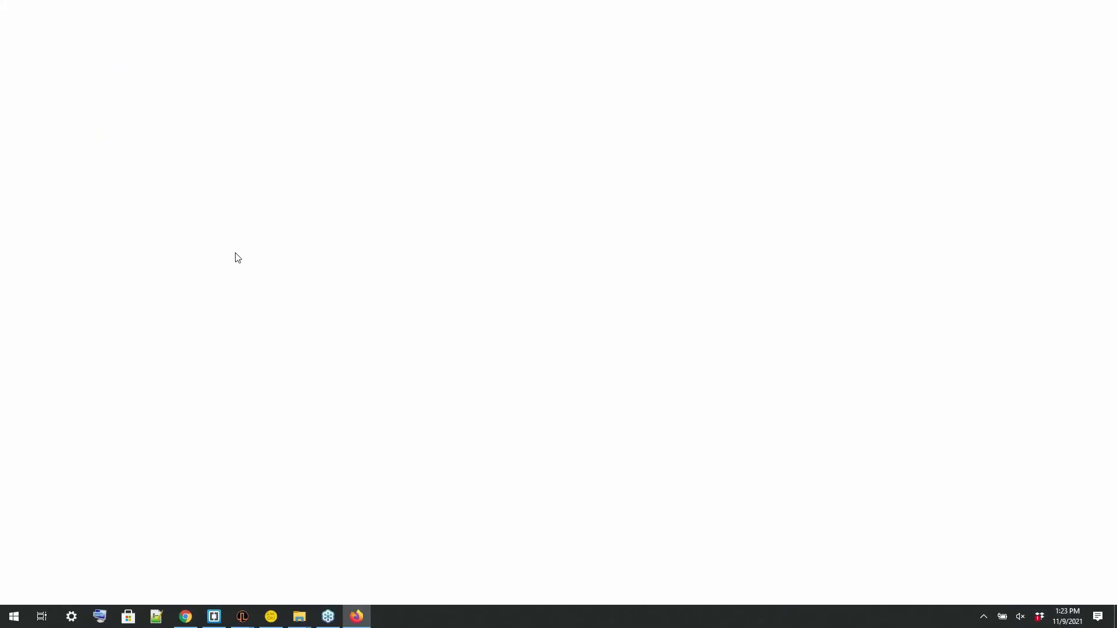
click(1109, 10)
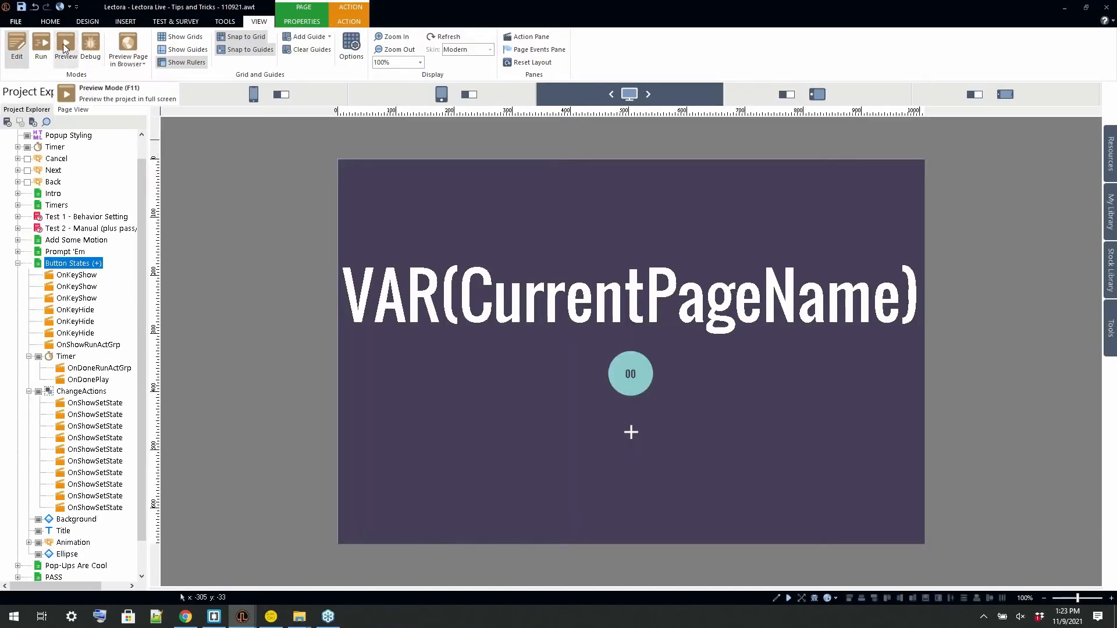
click(75, 64)
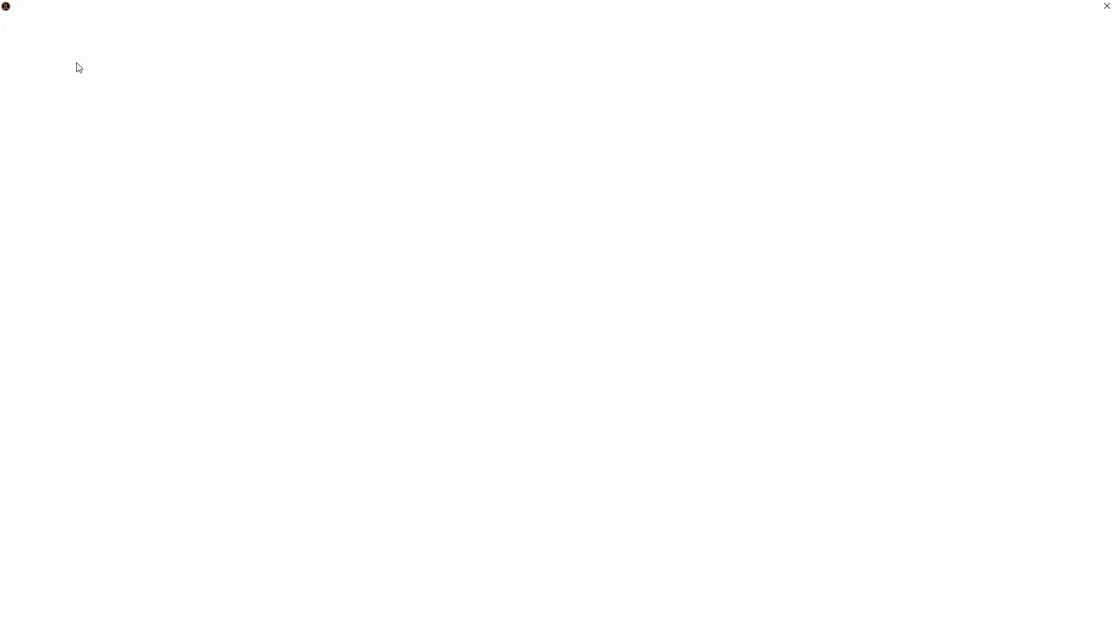
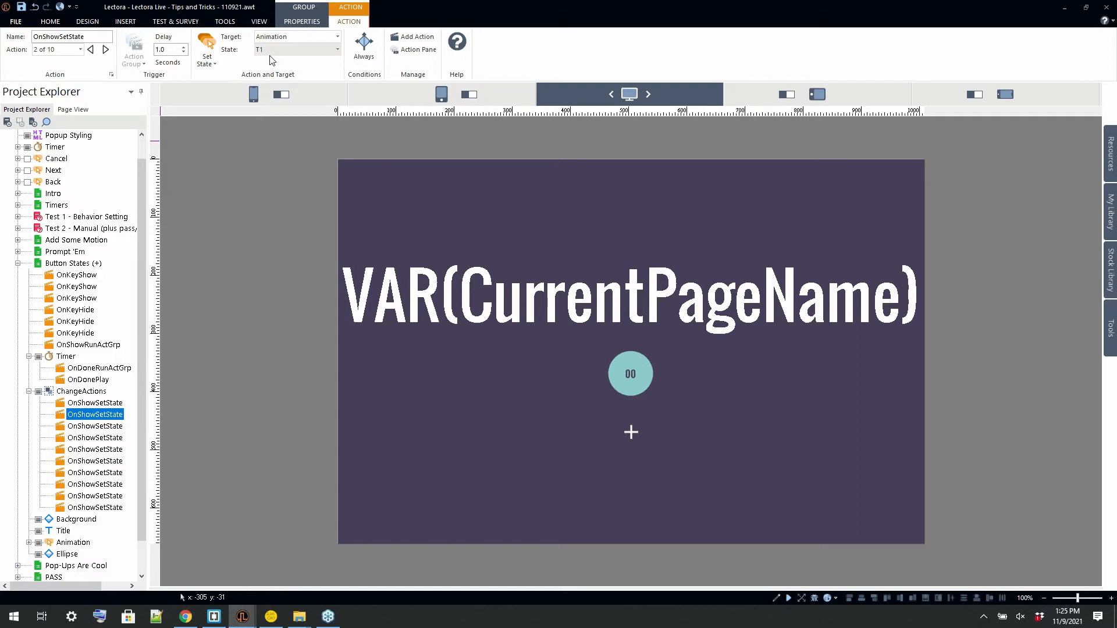
- Examine the third OnShowSetState action in the ChangeActions group, including its delay and state, and collapse the Button States (+) page
click(103, 428)
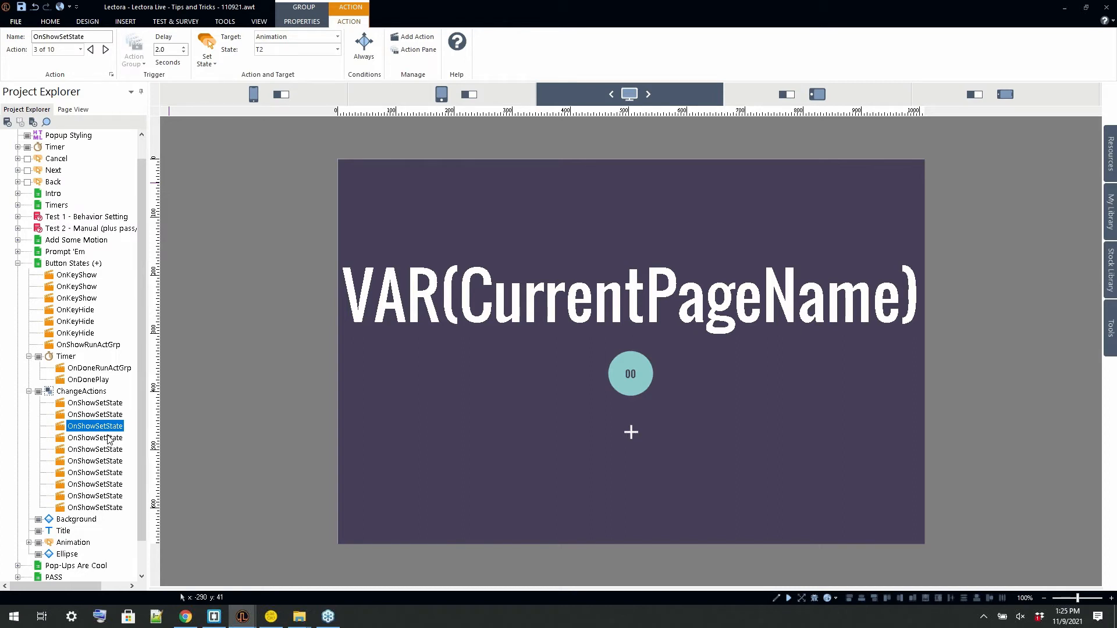
click(17, 263)
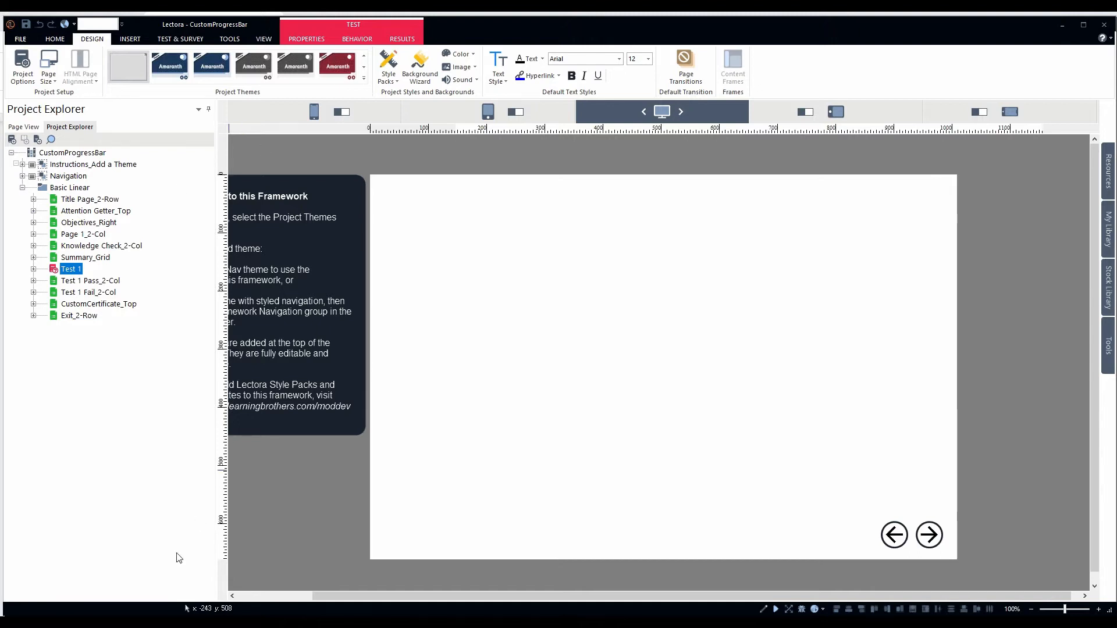
- Insert a progress bar at the CustomProgressBar project level and move it to the page's upper right, at about x 720, y 71
click(72, 153)
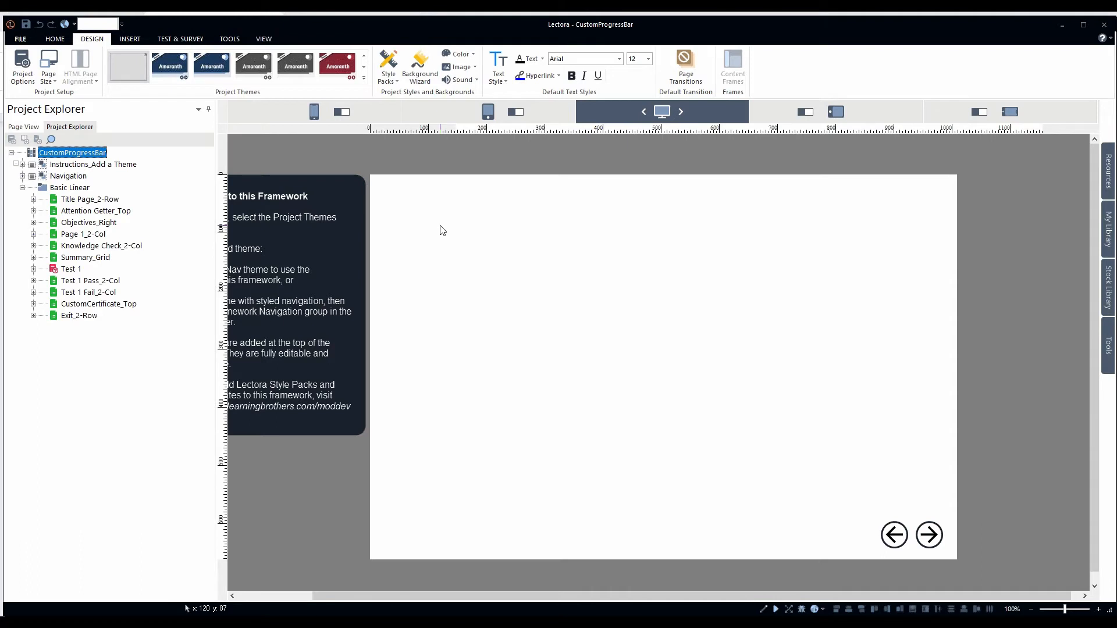
click(135, 39)
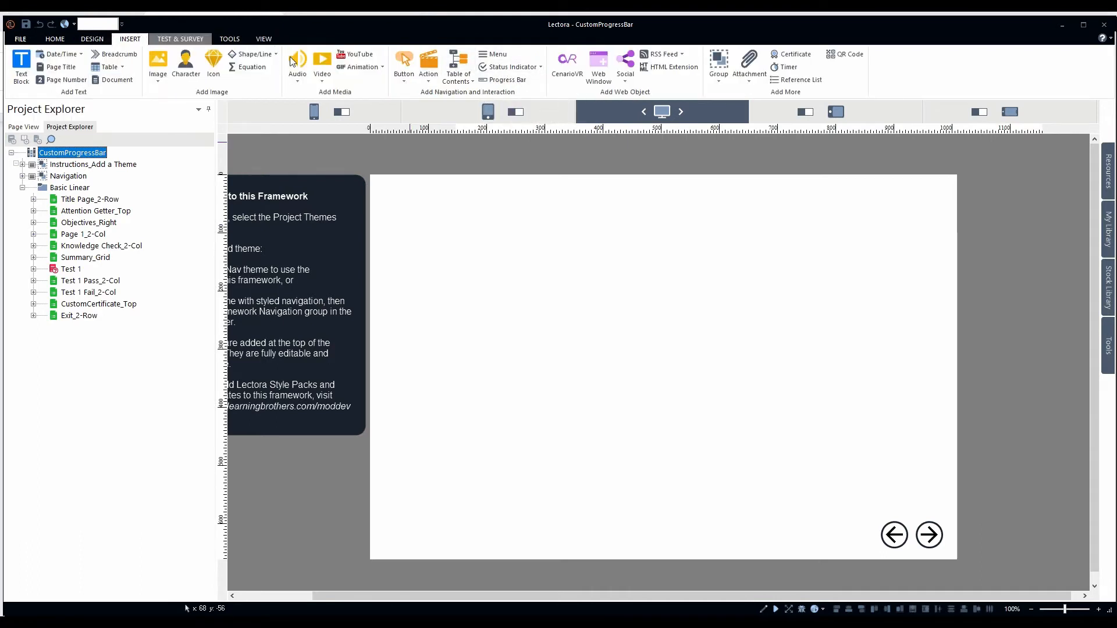
click(504, 80)
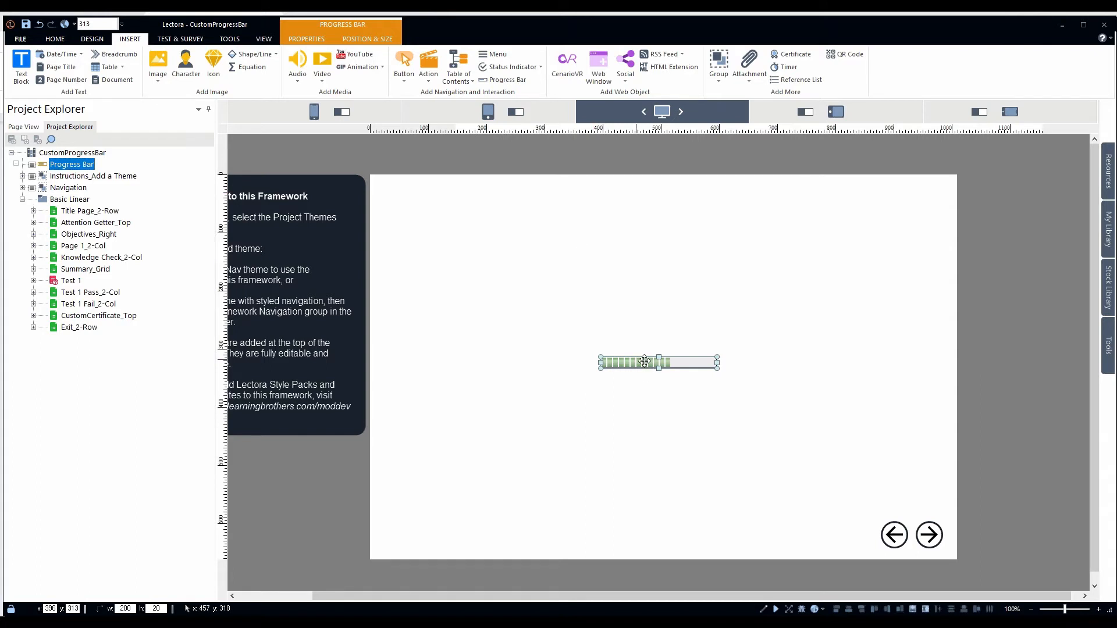
drag(644, 361, 833, 222)
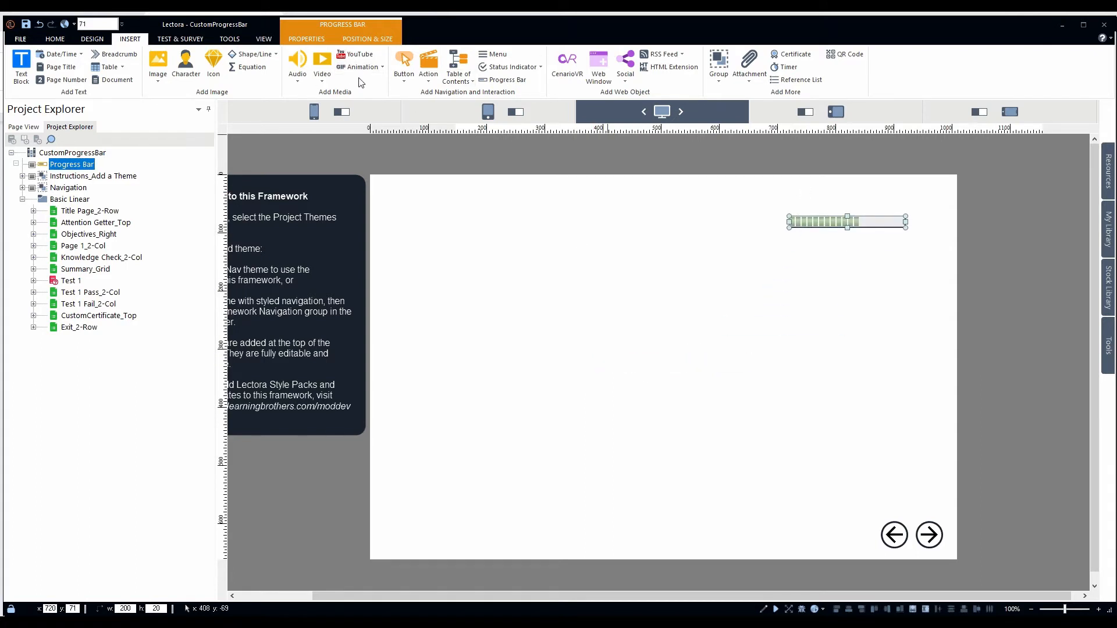
- Set the progress bar's image to the orange StatusProgress.png from the Stock Library's Status Indicators folder
click(321, 42)
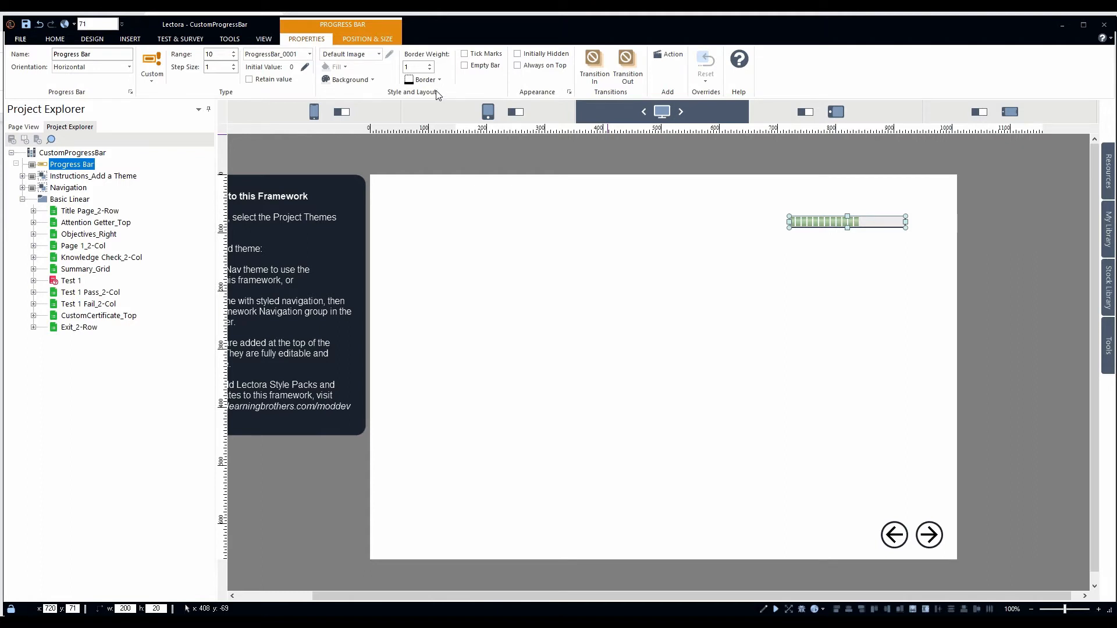
click(346, 57)
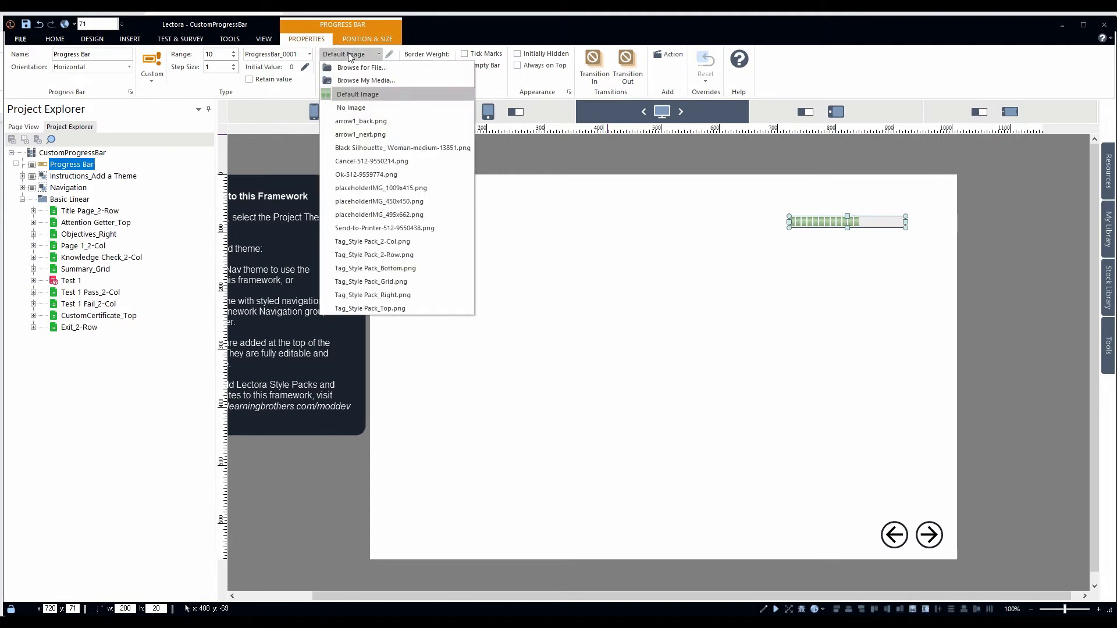
click(365, 80)
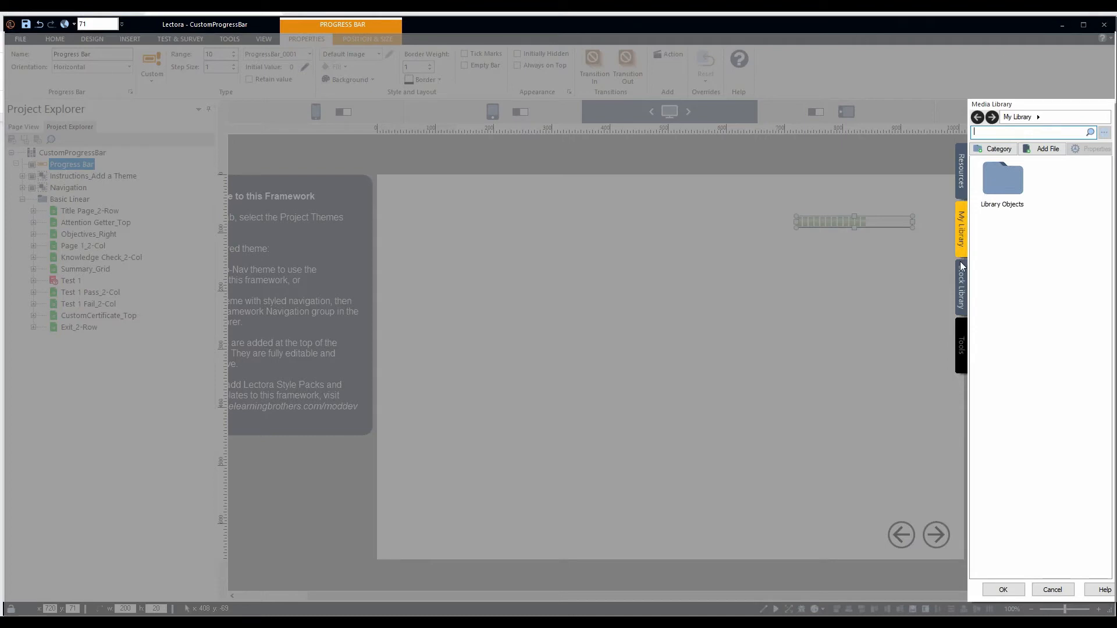
click(962, 291)
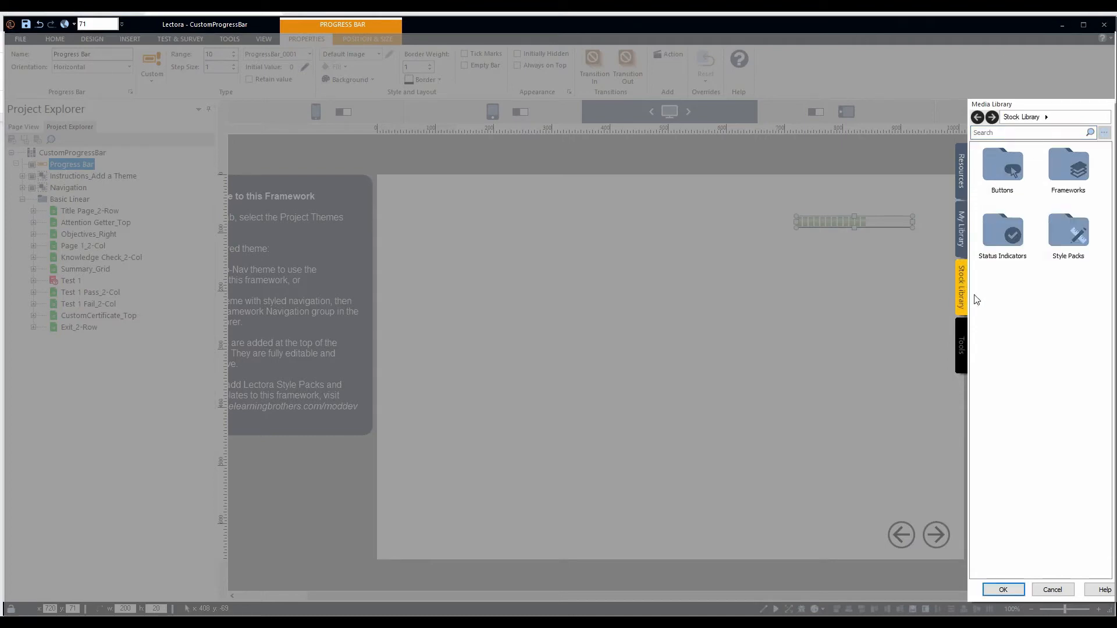
double_click(1003, 252)
scroll(1049, 313, down, 3)
scroll(1048, 314, down, 15)
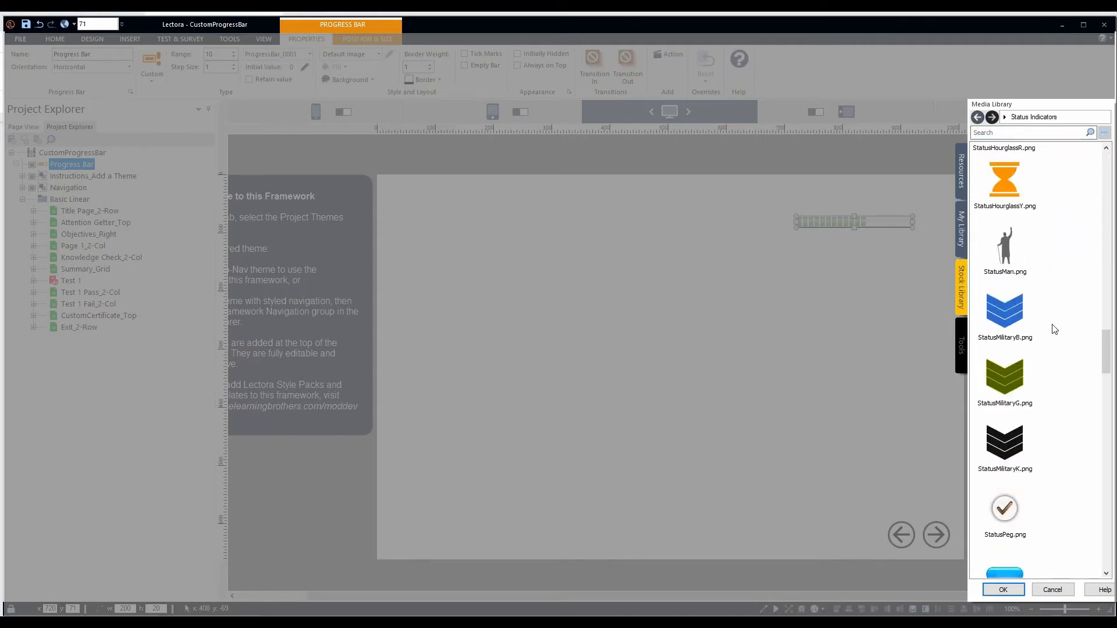
scroll(1048, 328, up, 2)
click(1018, 319)
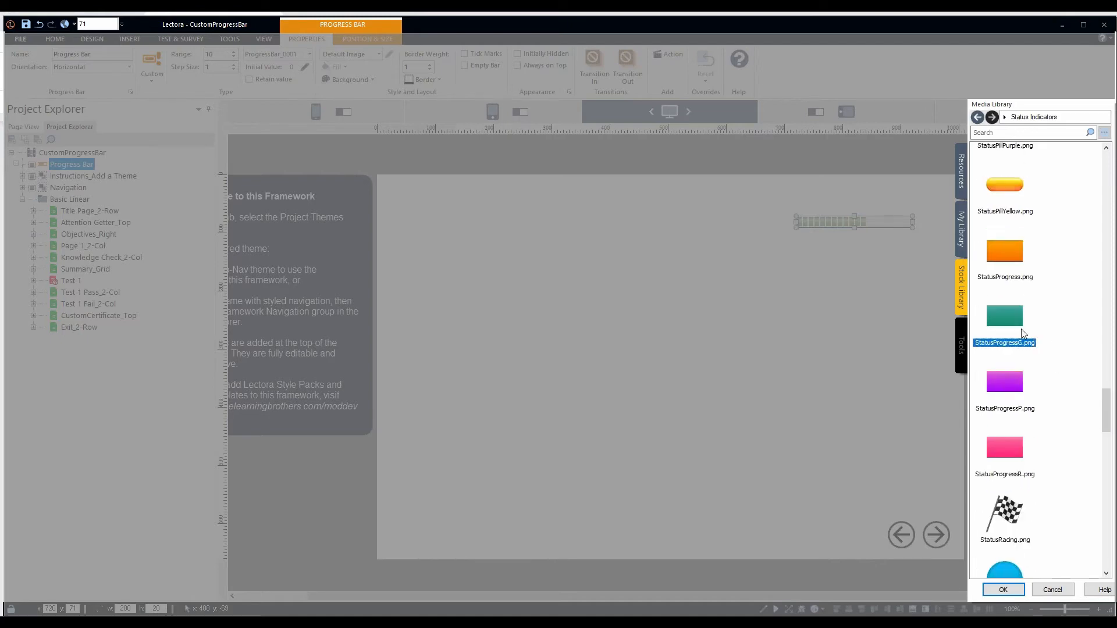
click(992, 247)
click(1009, 590)
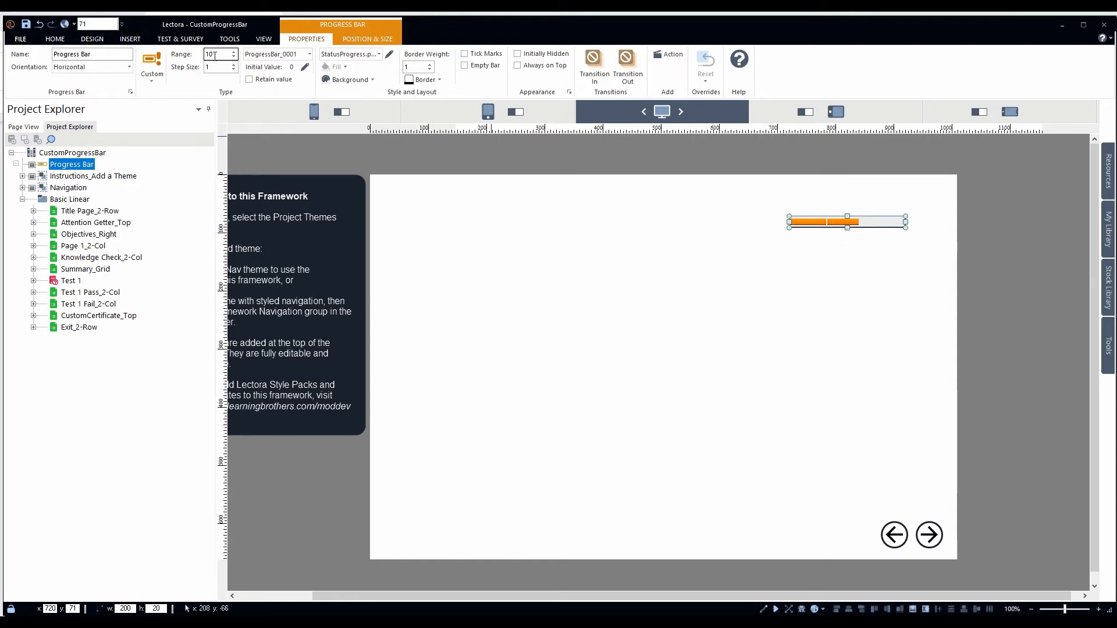
- Turn on tick marks for the progress bar and check its type, leaving it set to Custom
click(473, 55)
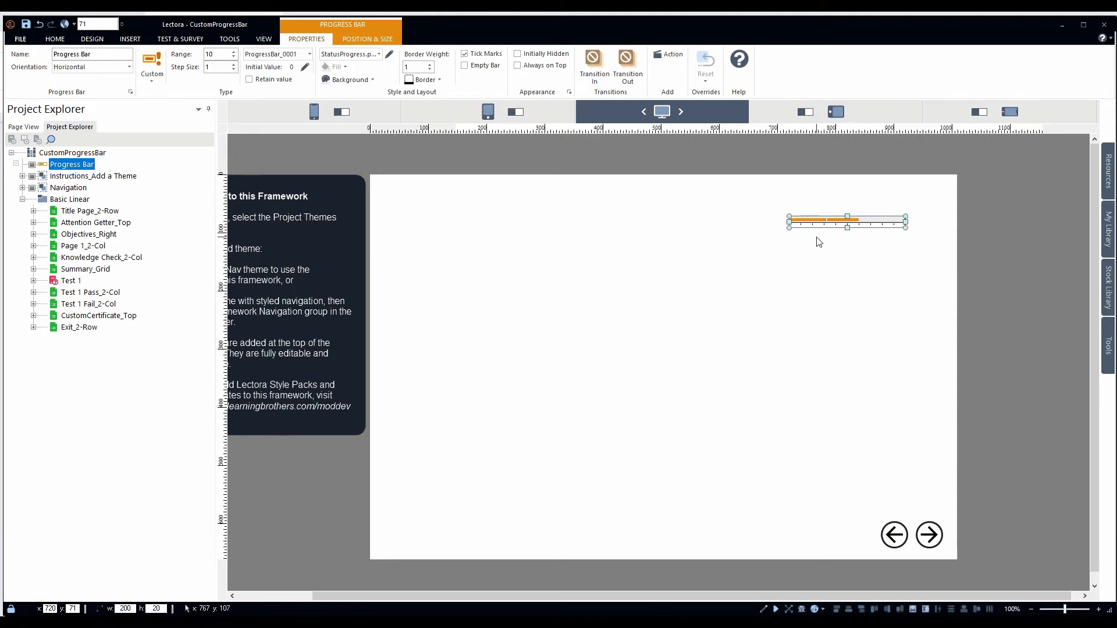
click(153, 72)
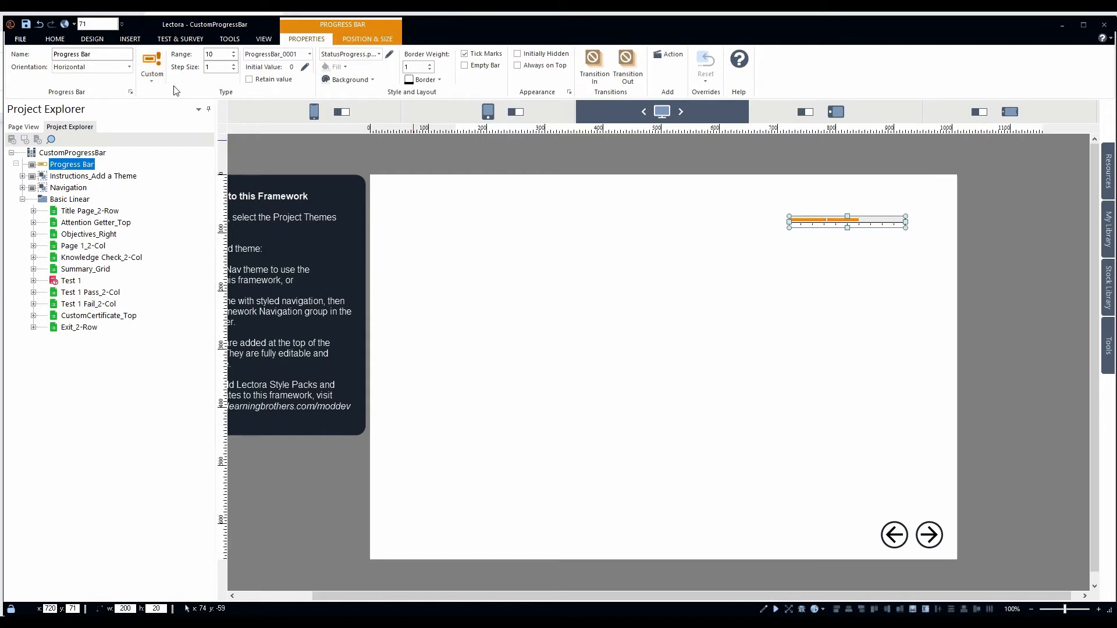
click(151, 82)
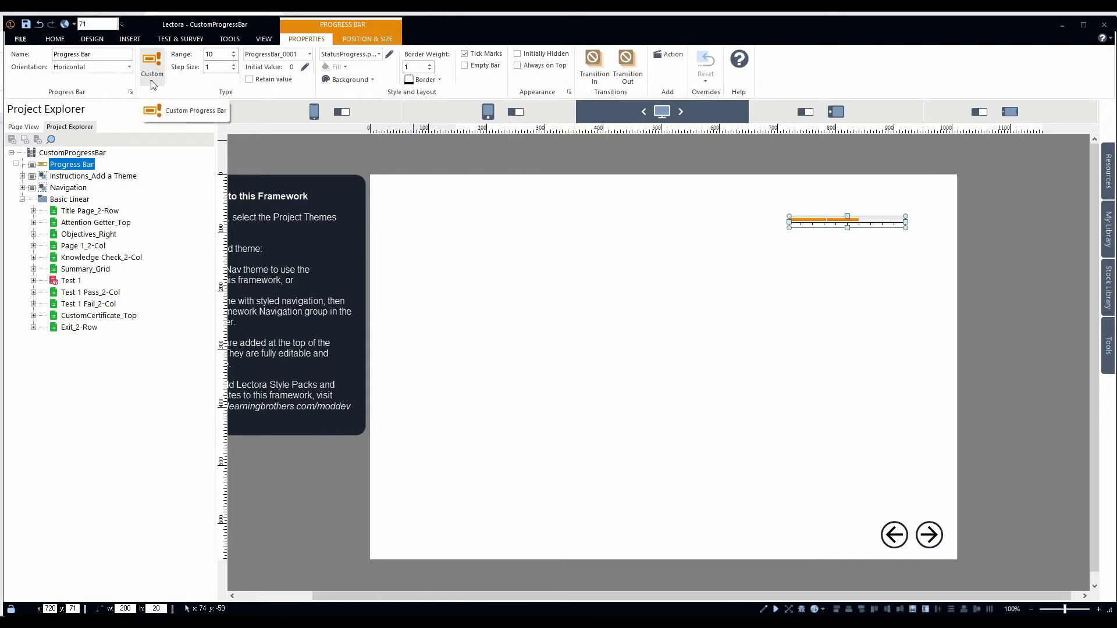
click(933, 54)
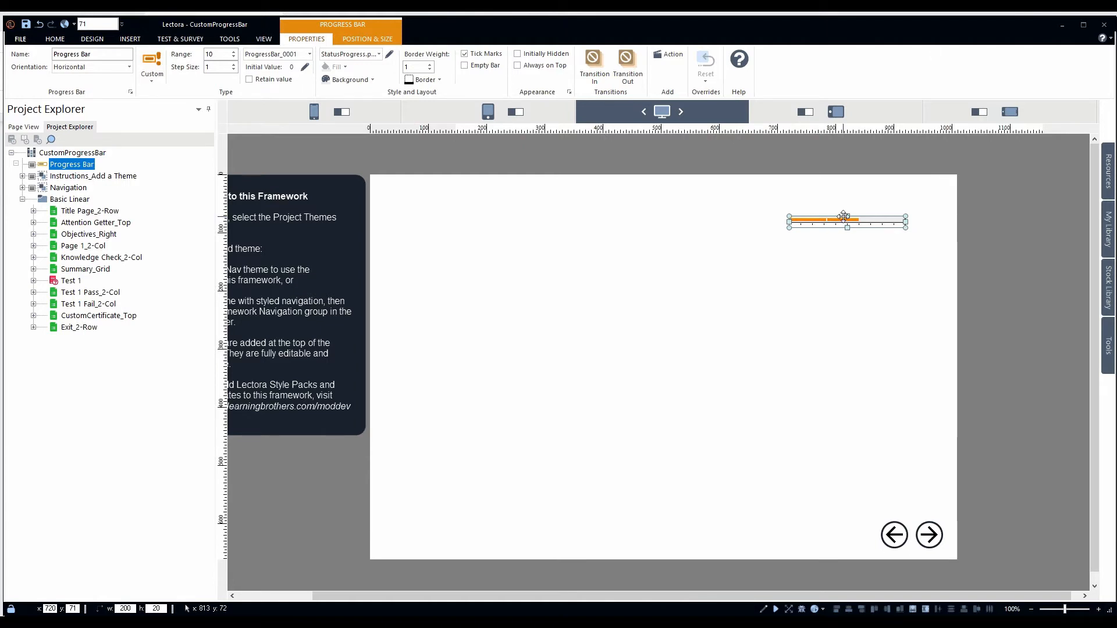
- Add a mouse-click action to the Next button that steps the Progress Bar position forward
click(932, 520)
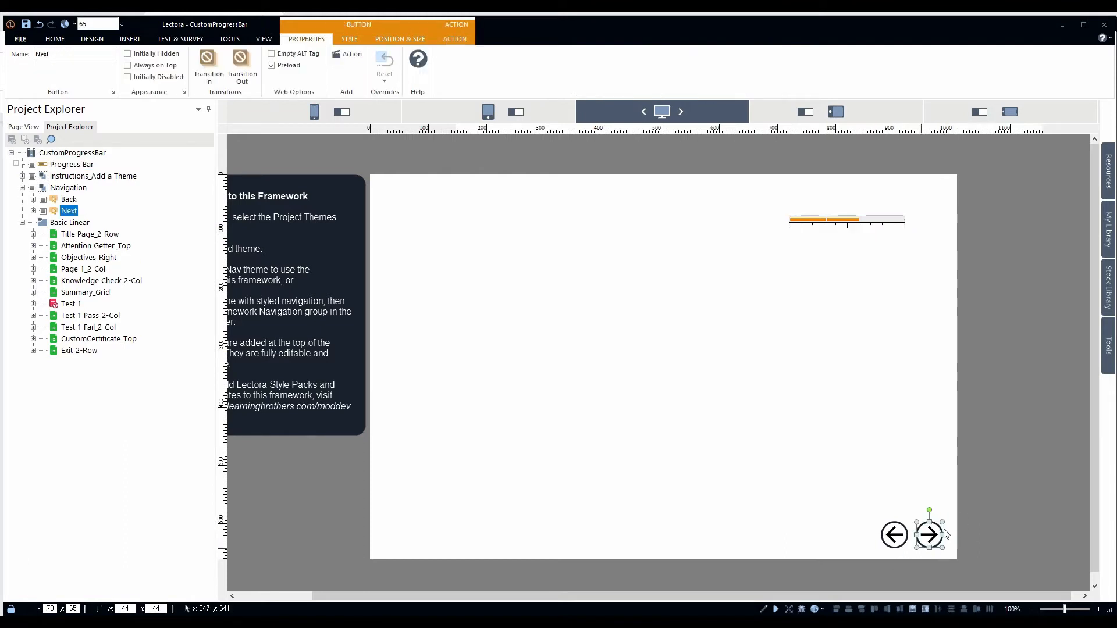
click(34, 210)
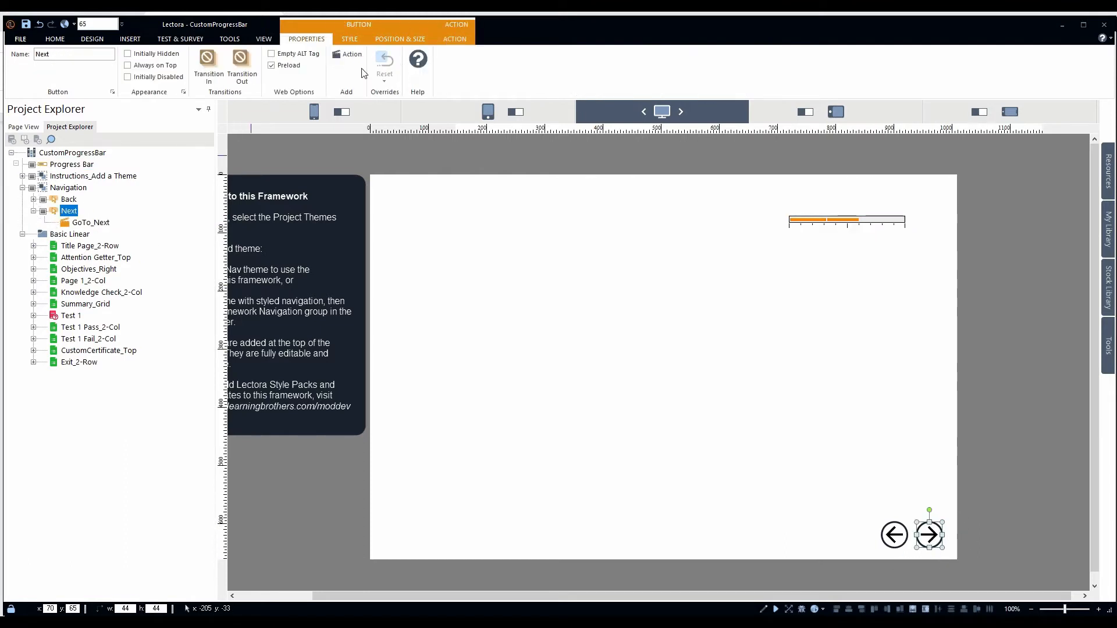
click(347, 57)
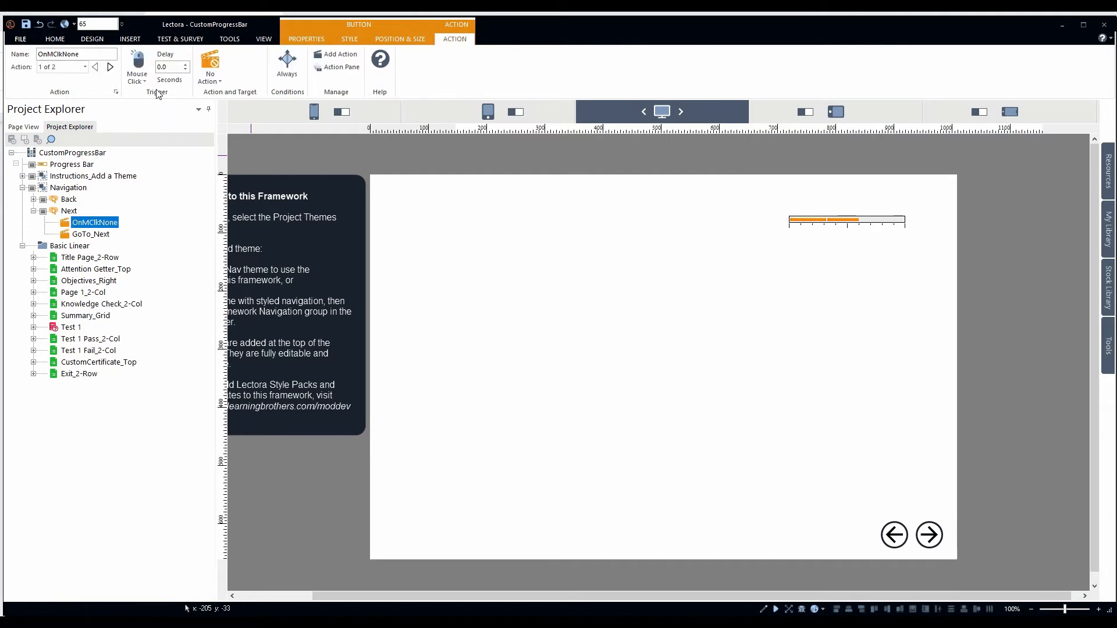
click(138, 75)
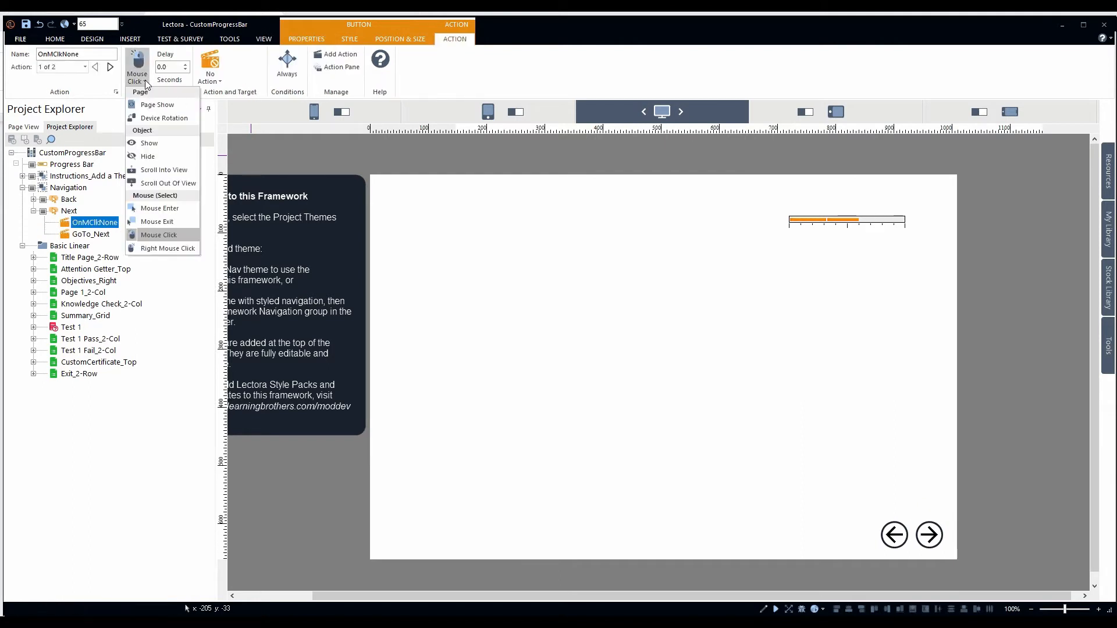
click(216, 79)
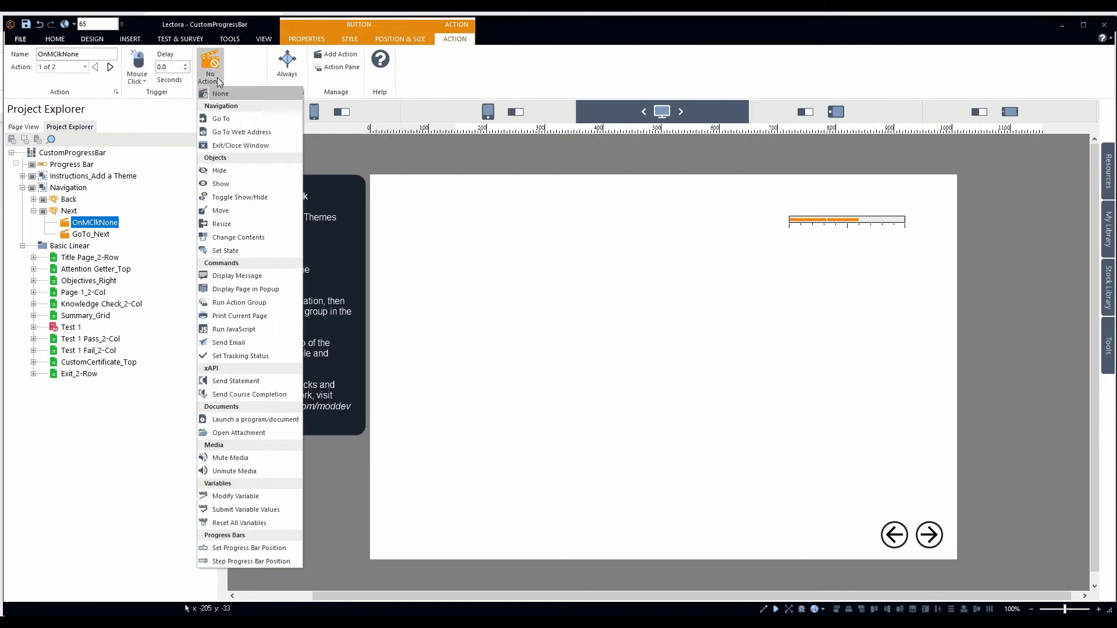
click(246, 560)
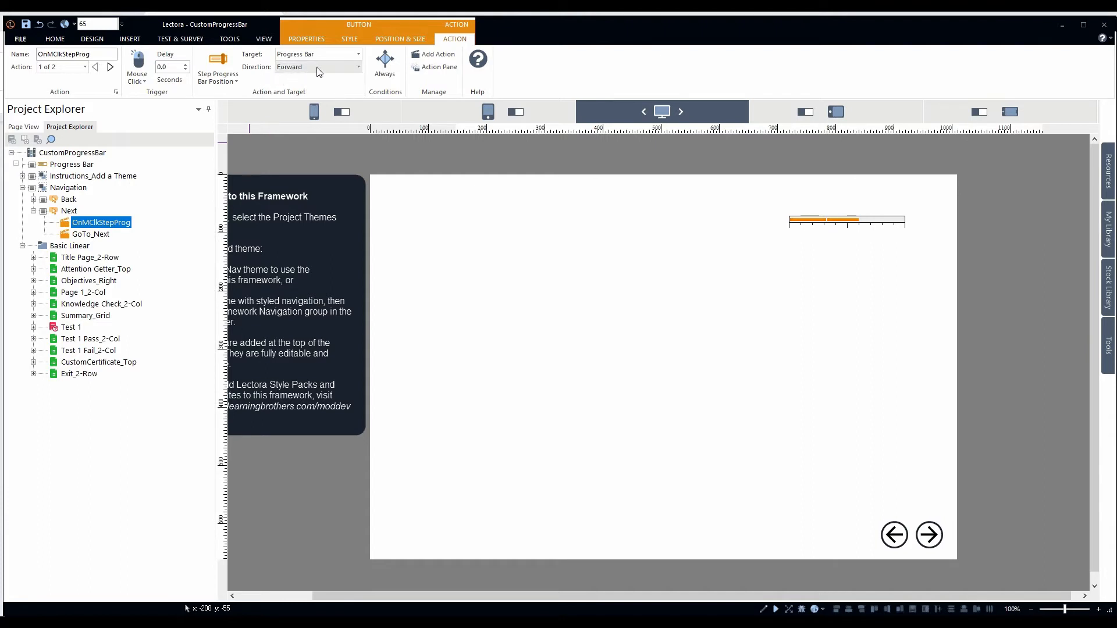
- Add a mouse-click action to the Back button that steps the Progress Bar position, with its direction set to Backward
click(67, 201)
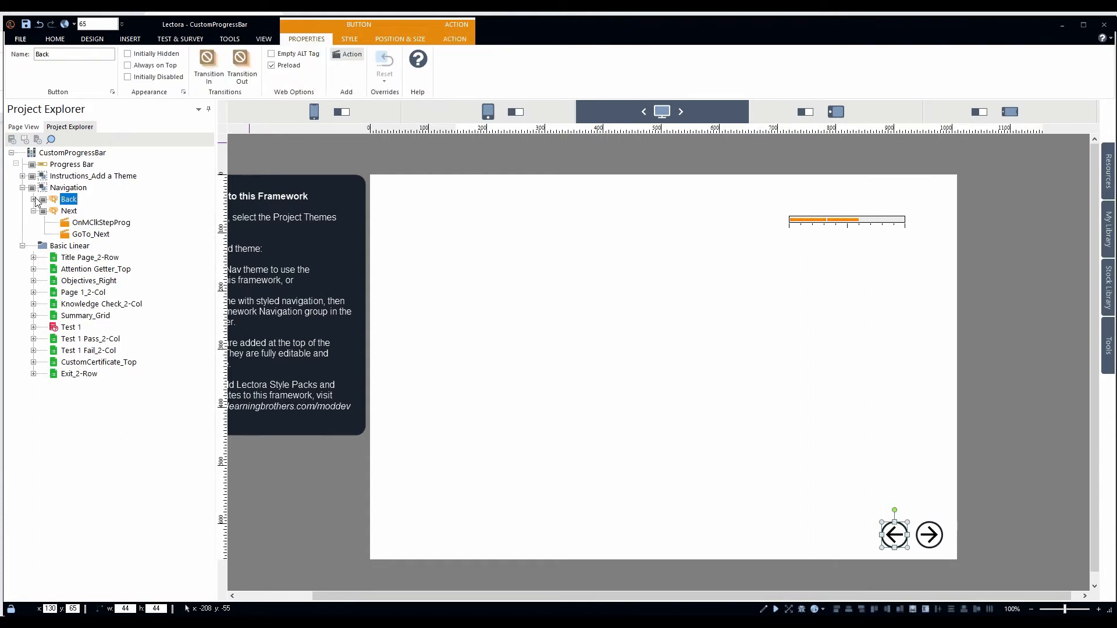
click(34, 199)
click(94, 211)
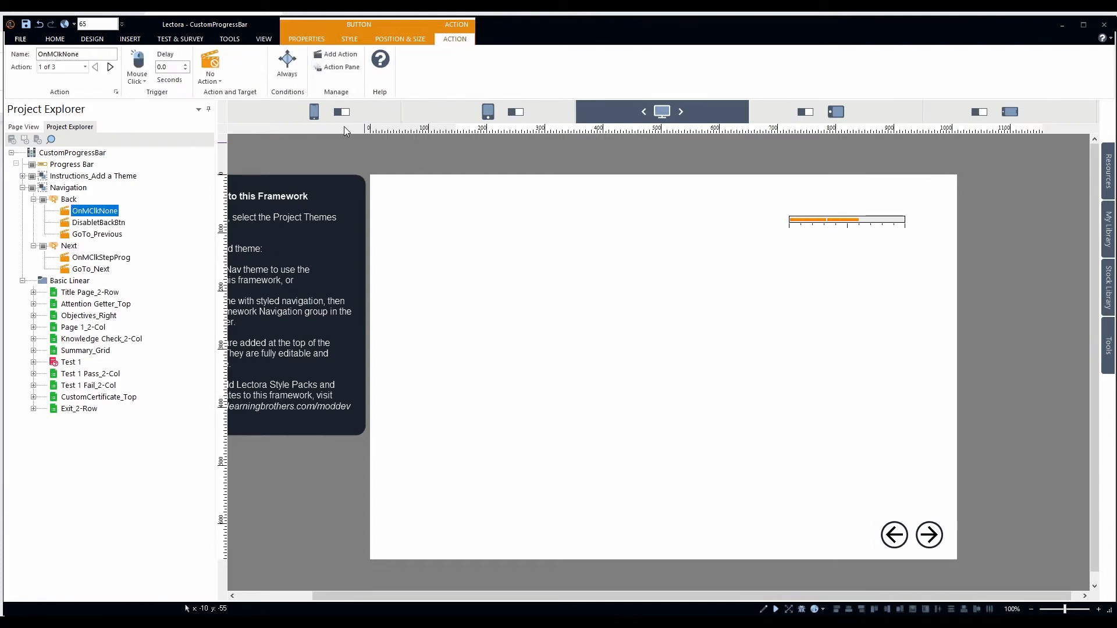
click(210, 74)
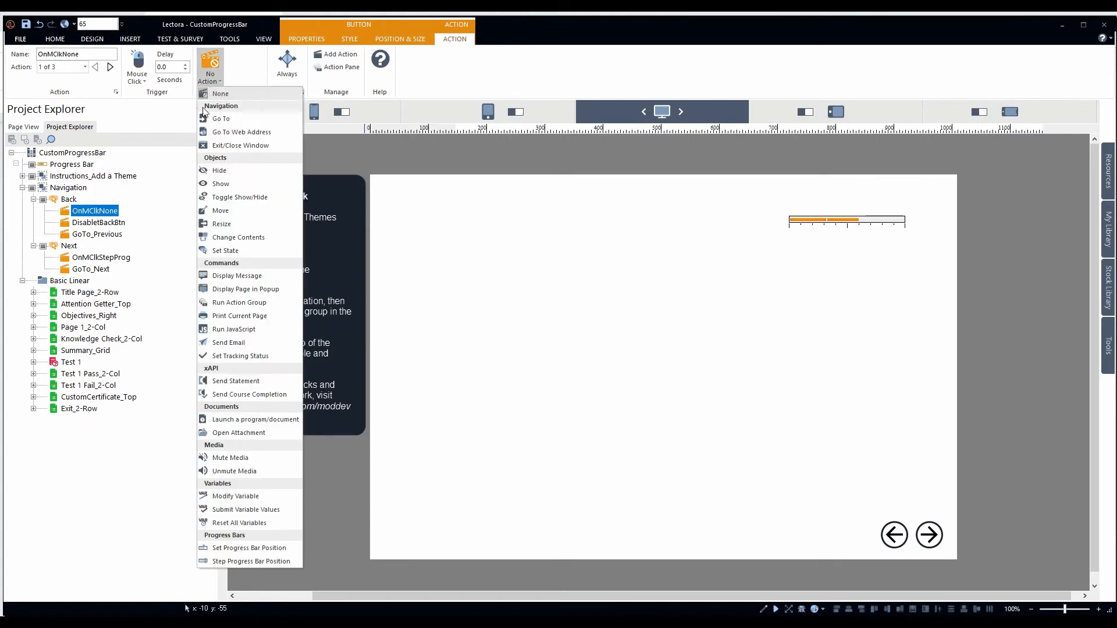
click(253, 562)
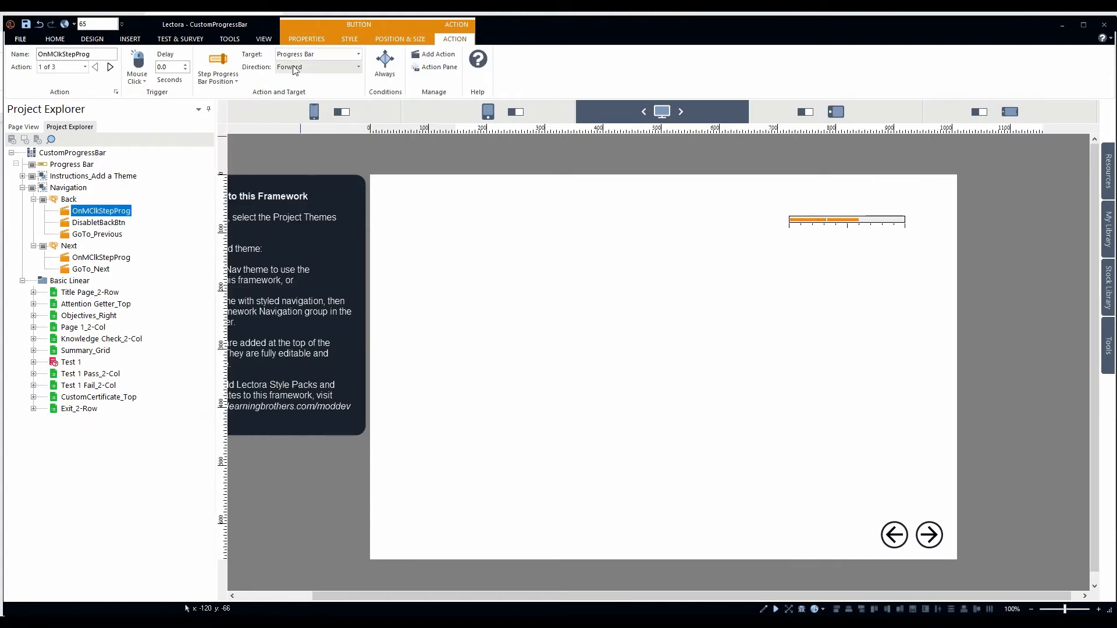
click(314, 66)
- Run the project from Title Page_2-Row, test the progress bar by paging forward and back, and return to Edit mode
click(82, 296)
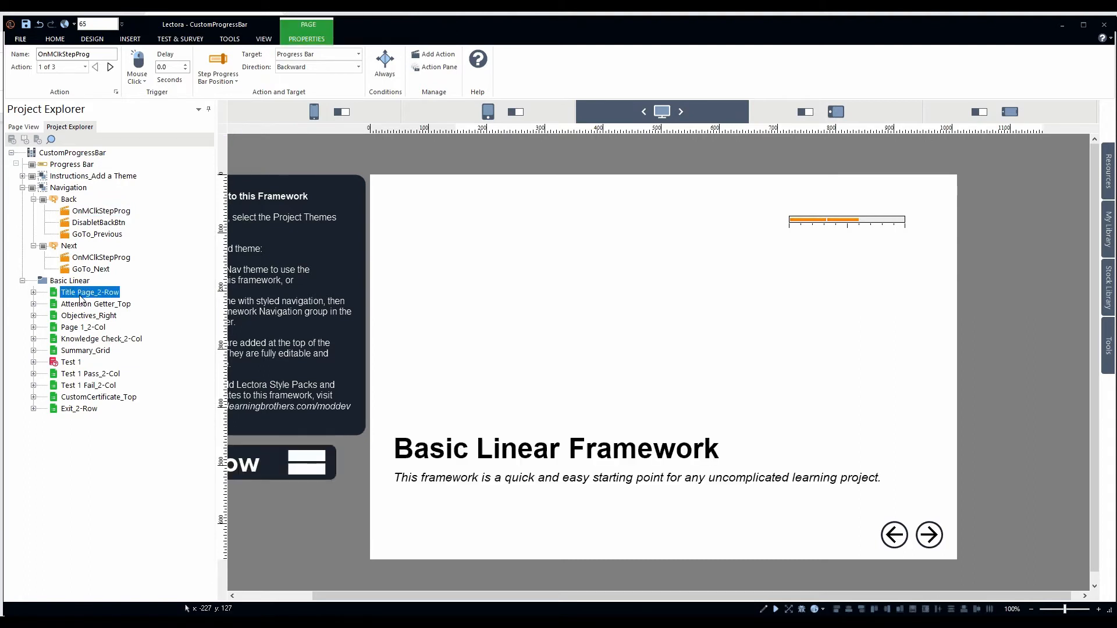
click(264, 40)
click(44, 63)
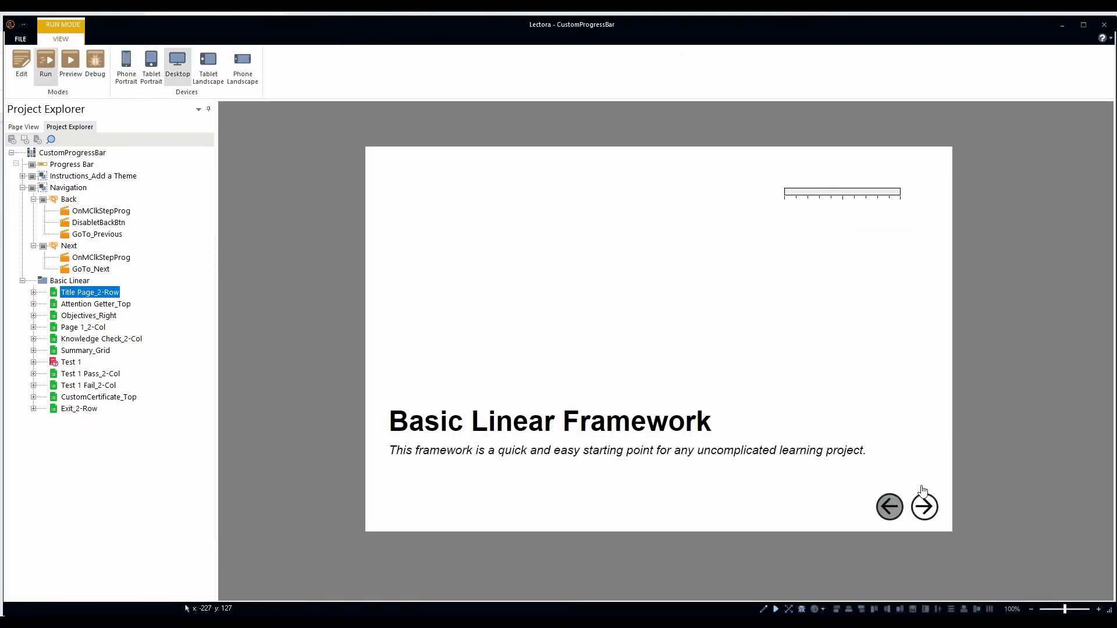
click(926, 507)
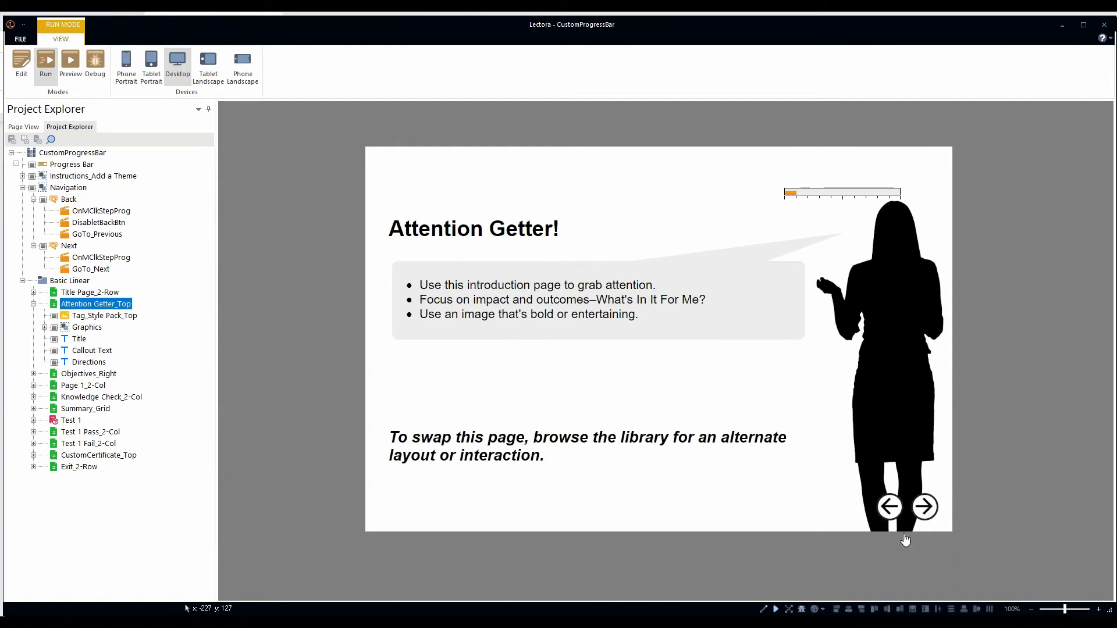
click(924, 507)
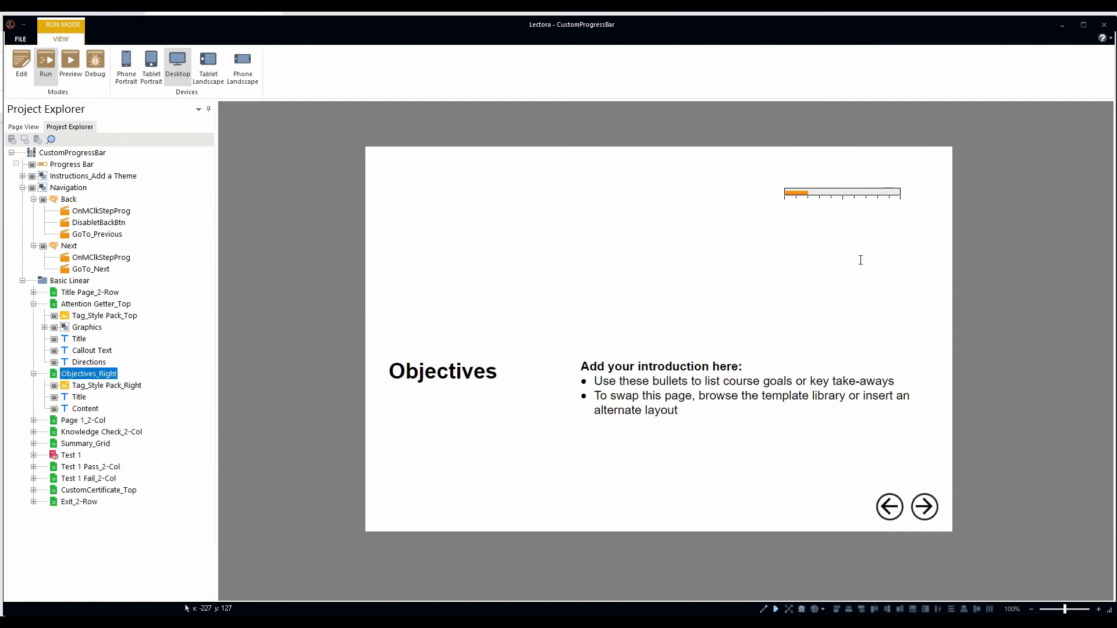
click(924, 505)
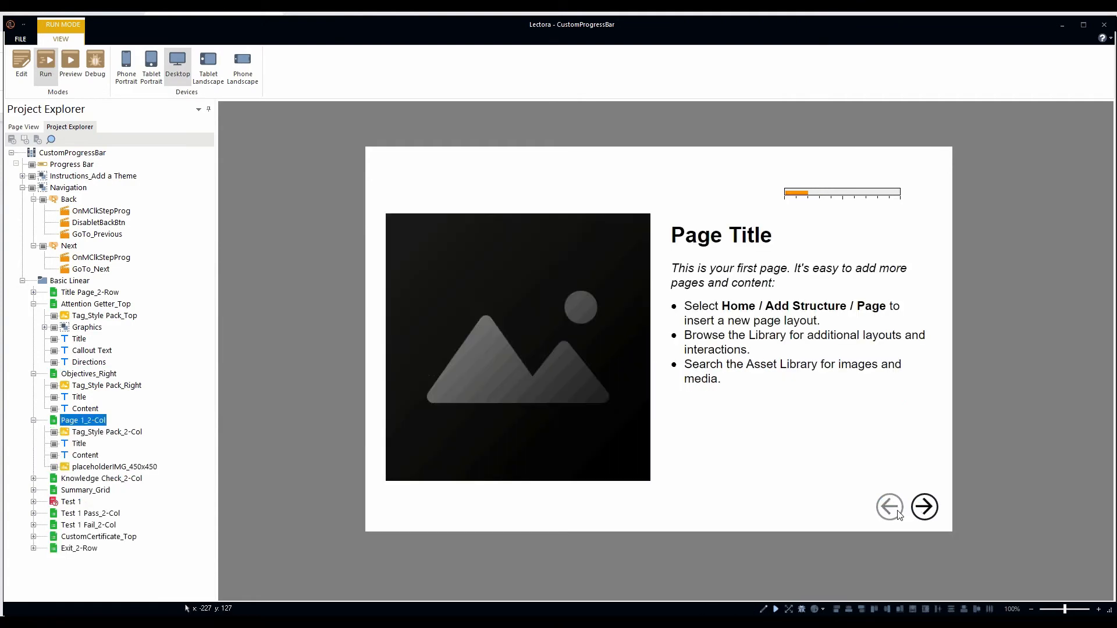
click(890, 508)
click(921, 512)
click(923, 512)
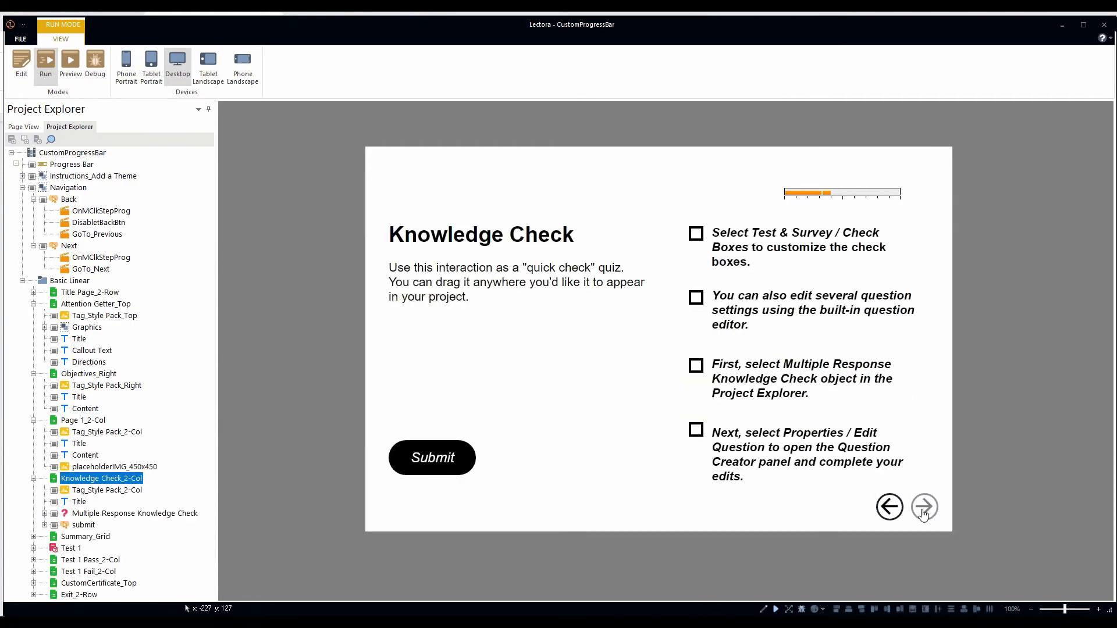
click(924, 509)
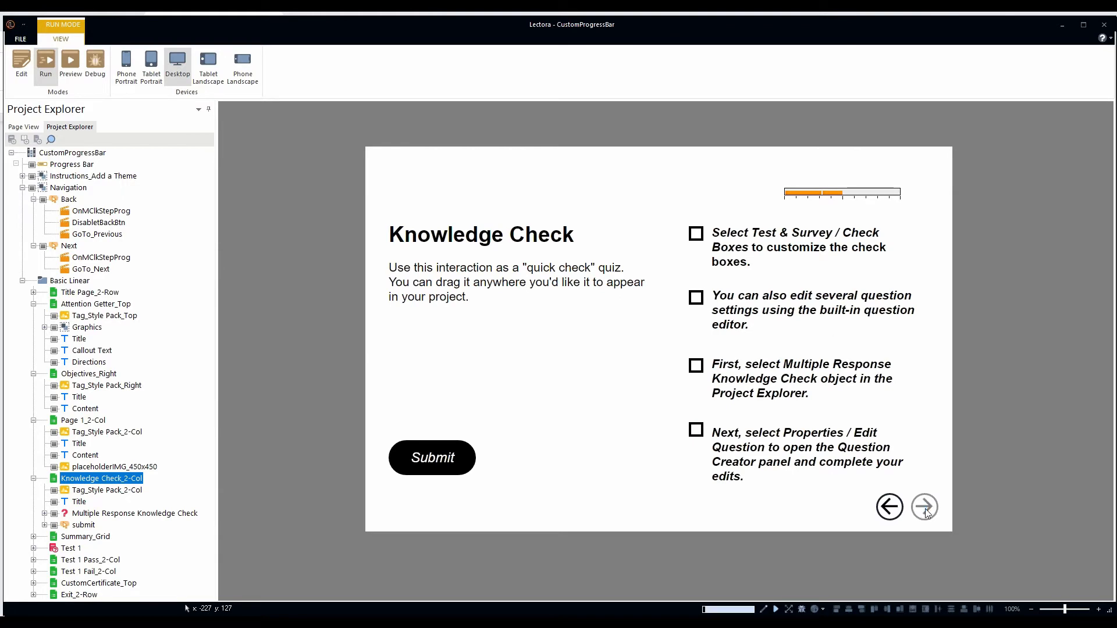
click(22, 68)
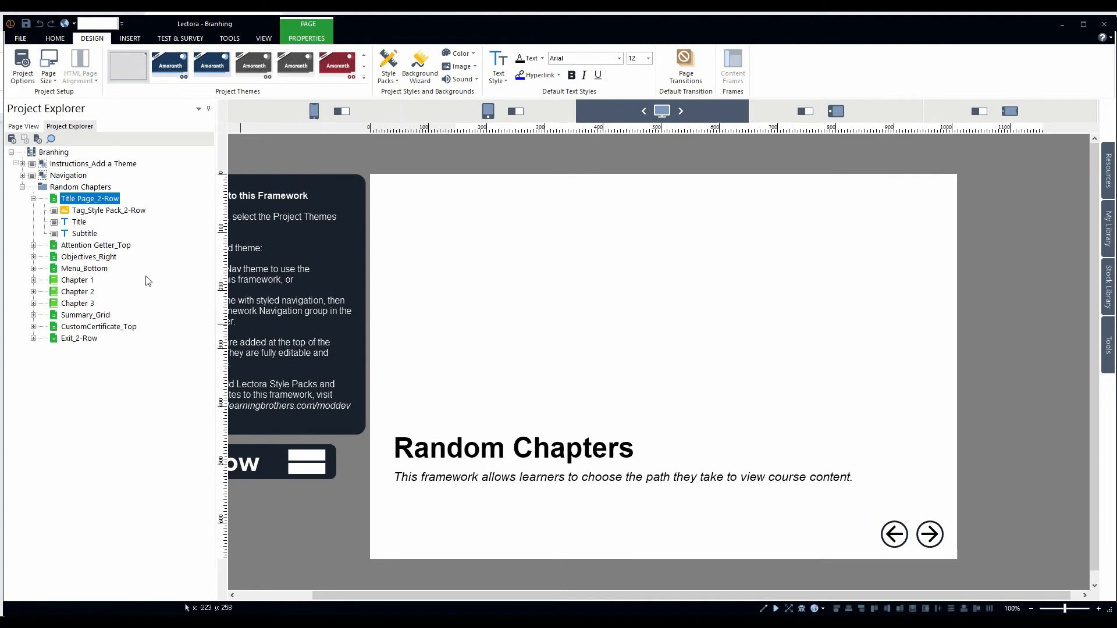
click(91, 198)
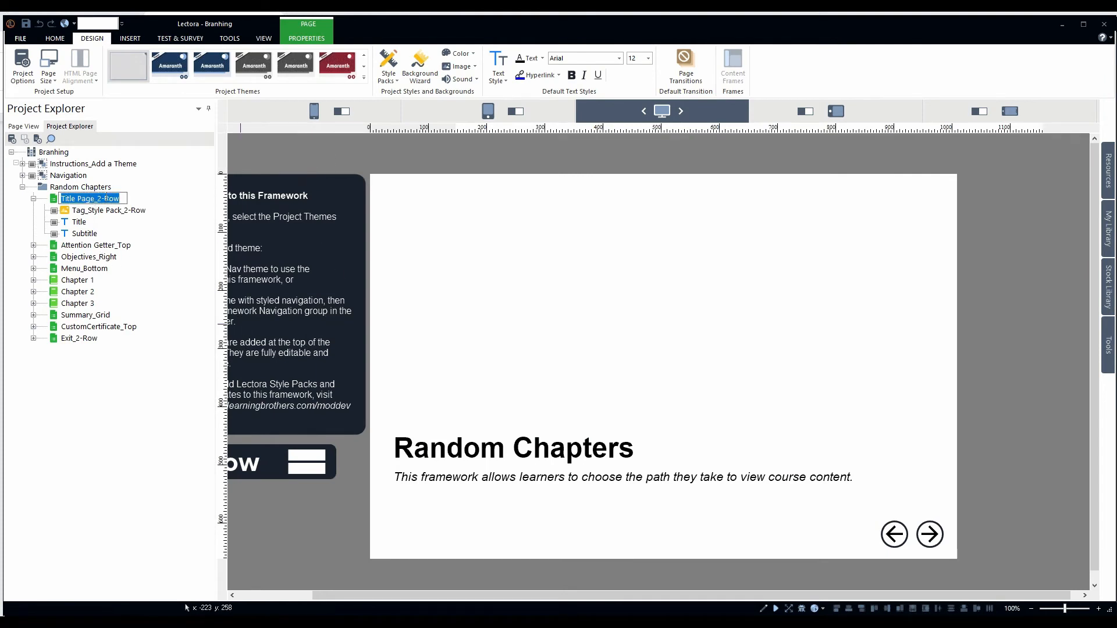
click(93, 187)
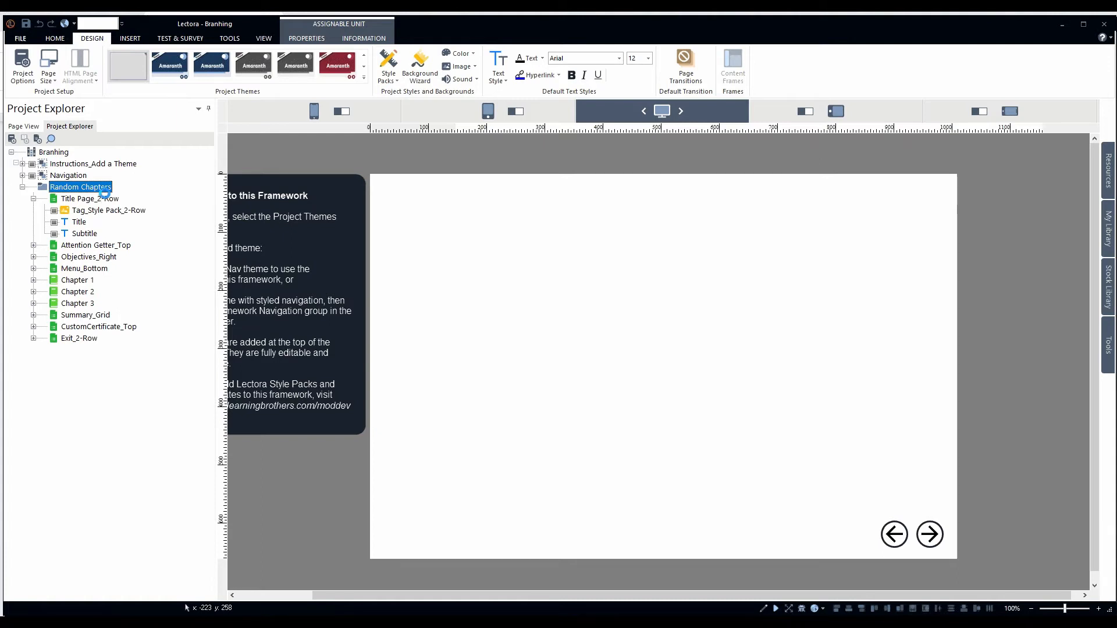
click(106, 199)
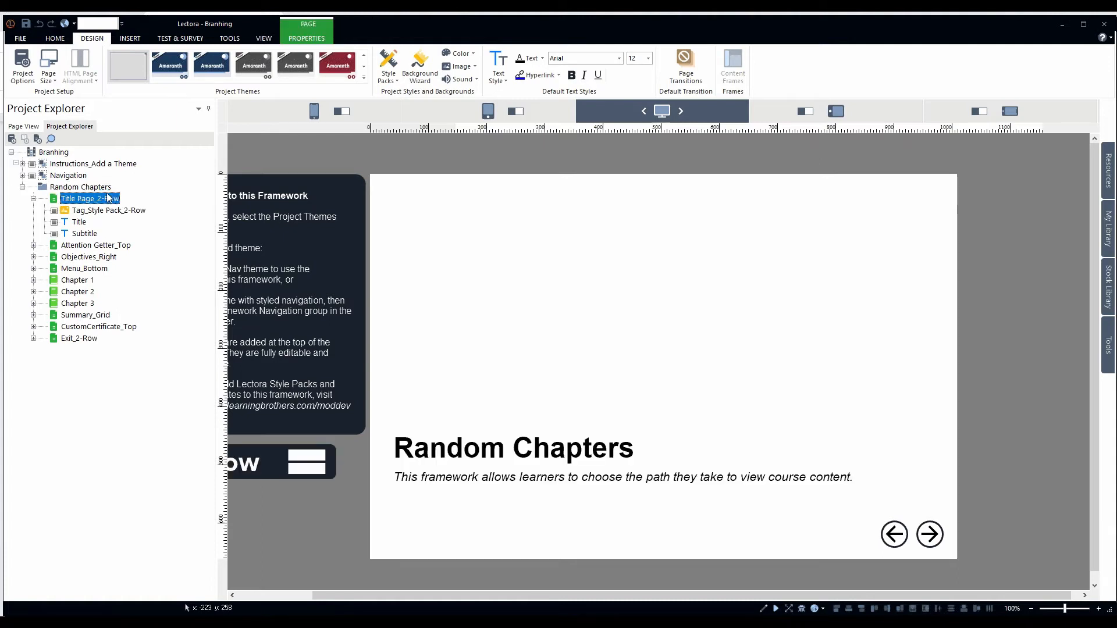
- Insert a progress bar at the project level of Branhing so every page inherits it
click(68, 153)
click(131, 39)
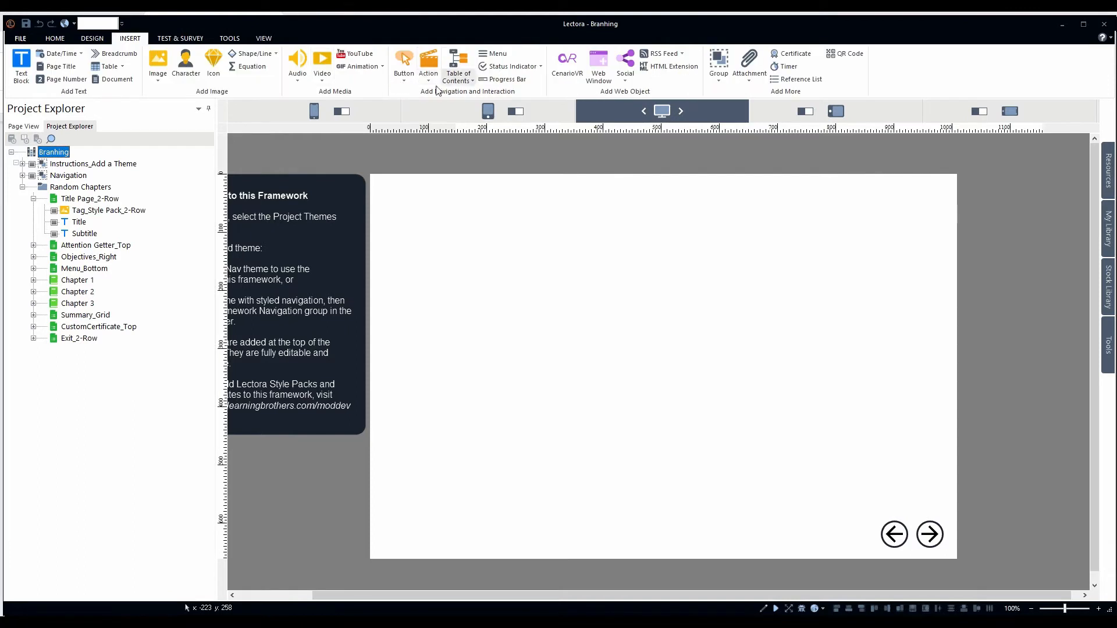
click(504, 79)
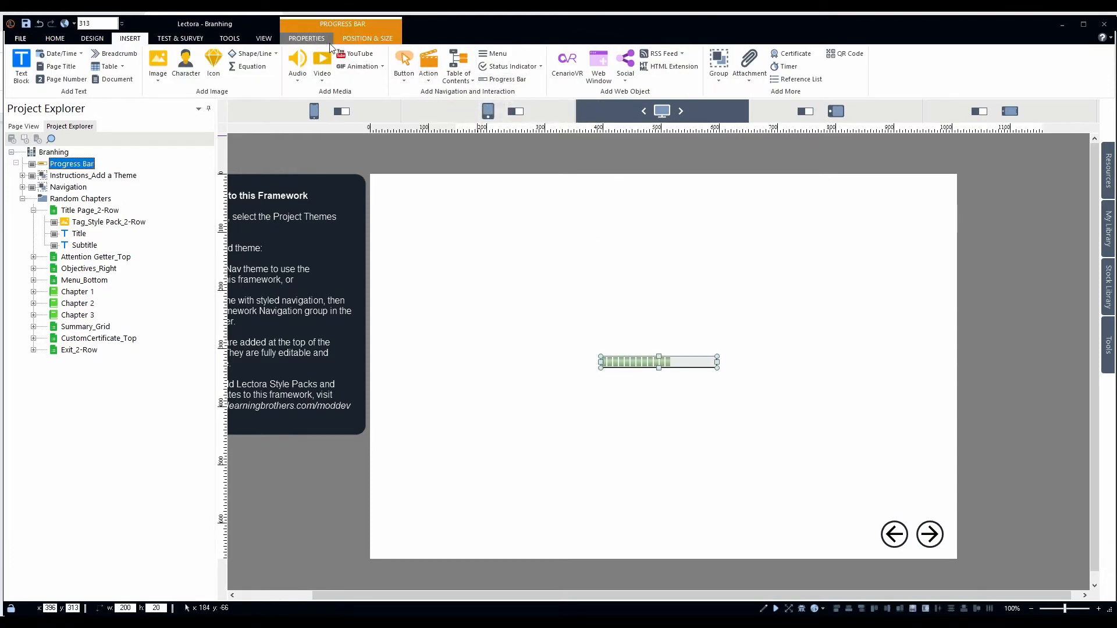
- Style the progress bar with no image, a purple fill and a dark grey background
click(319, 39)
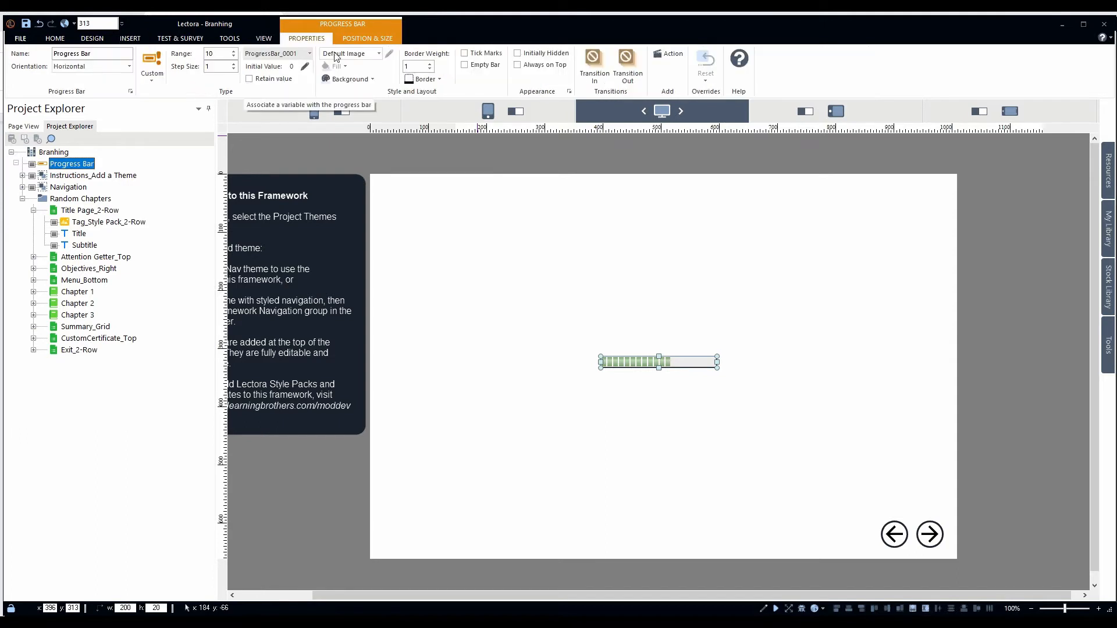
click(353, 53)
click(366, 107)
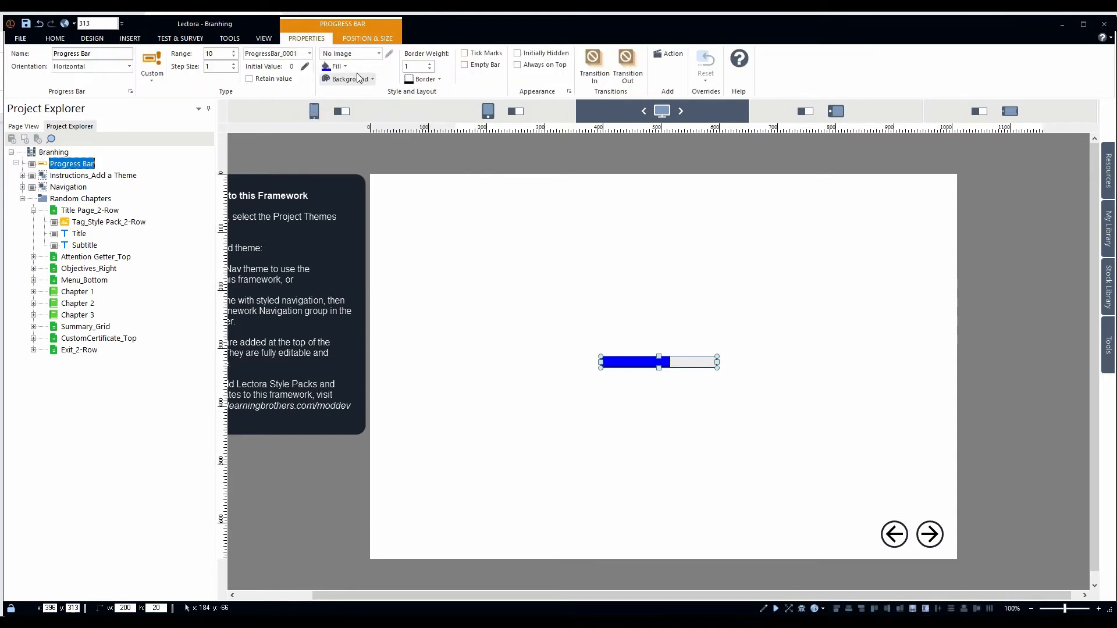
click(337, 67)
click(398, 91)
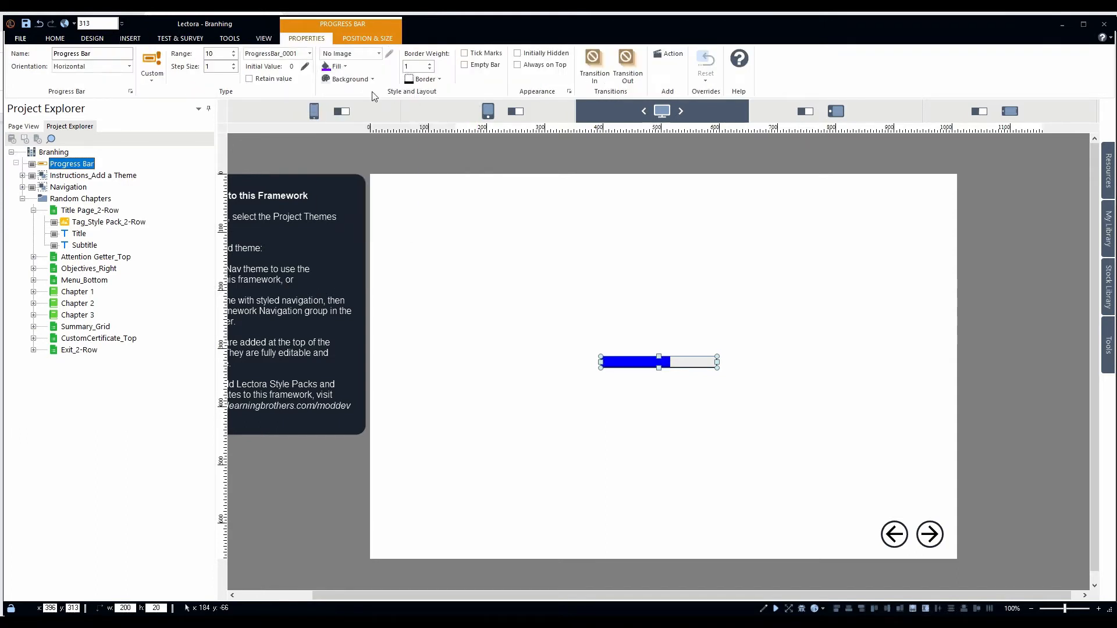
click(349, 79)
click(337, 91)
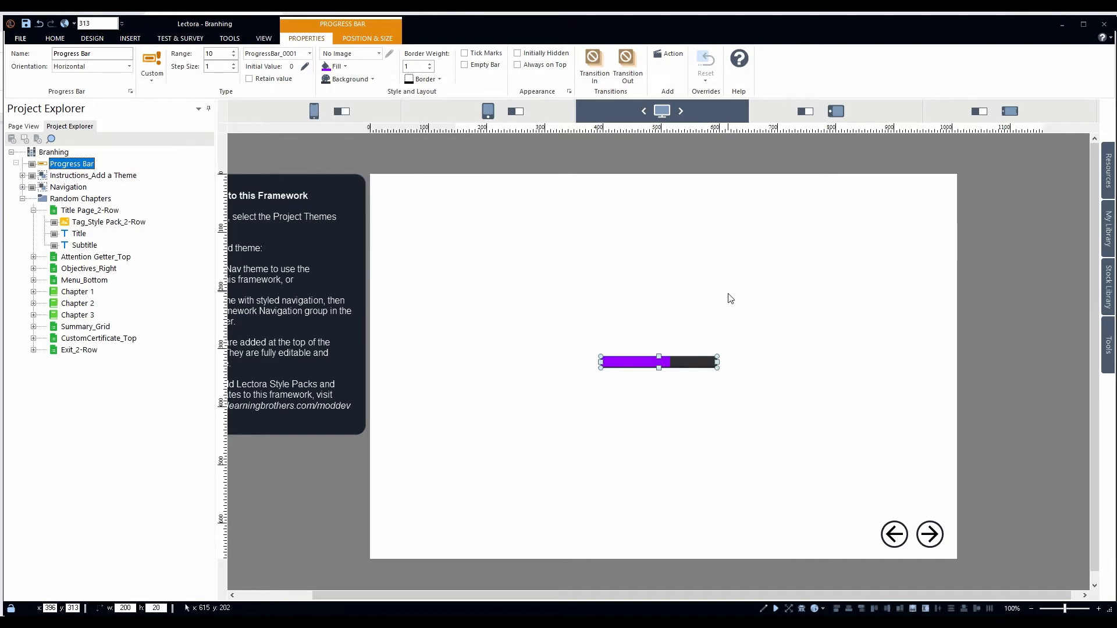
- Place the progress bar near the page's upper-right corner at about 301 by 21 pixels and set its type to Table of Contents
drag(717, 363, 870, 205)
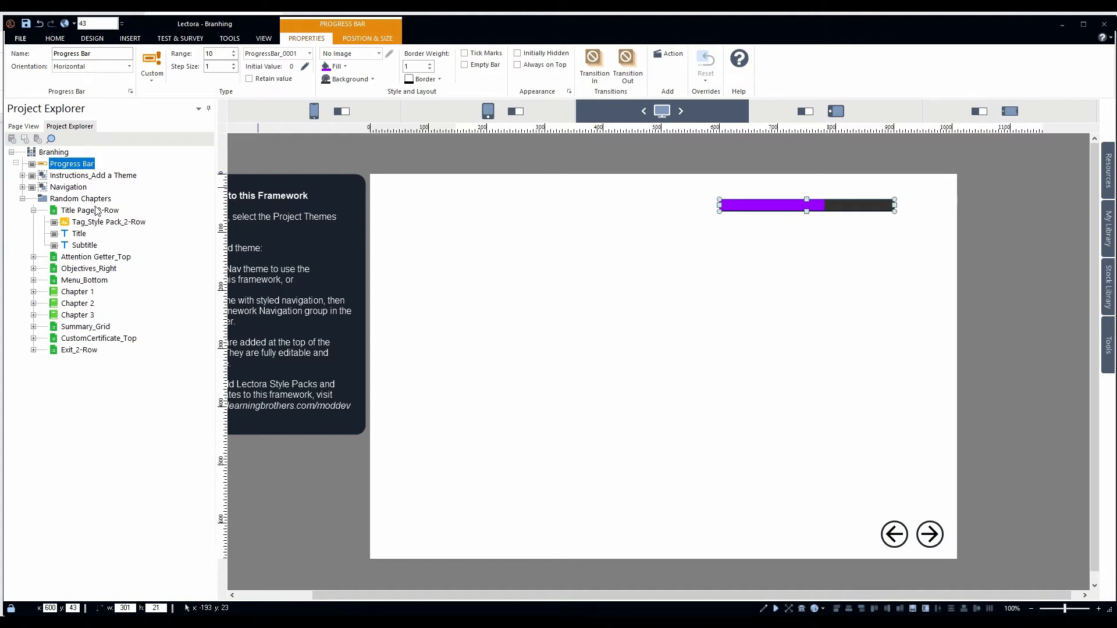
click(156, 68)
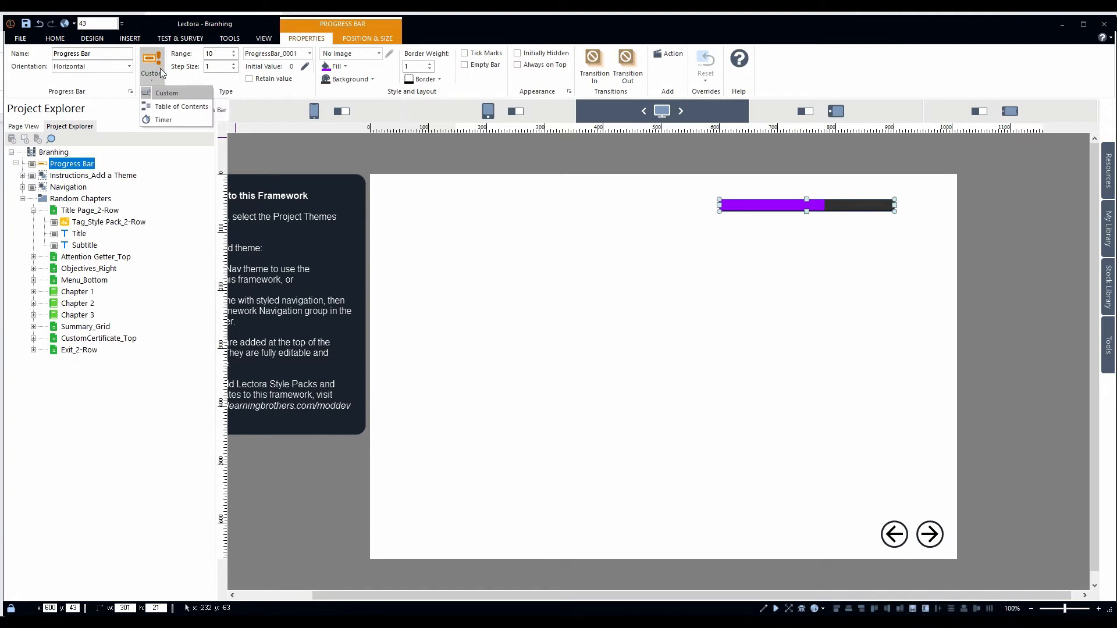
click(176, 107)
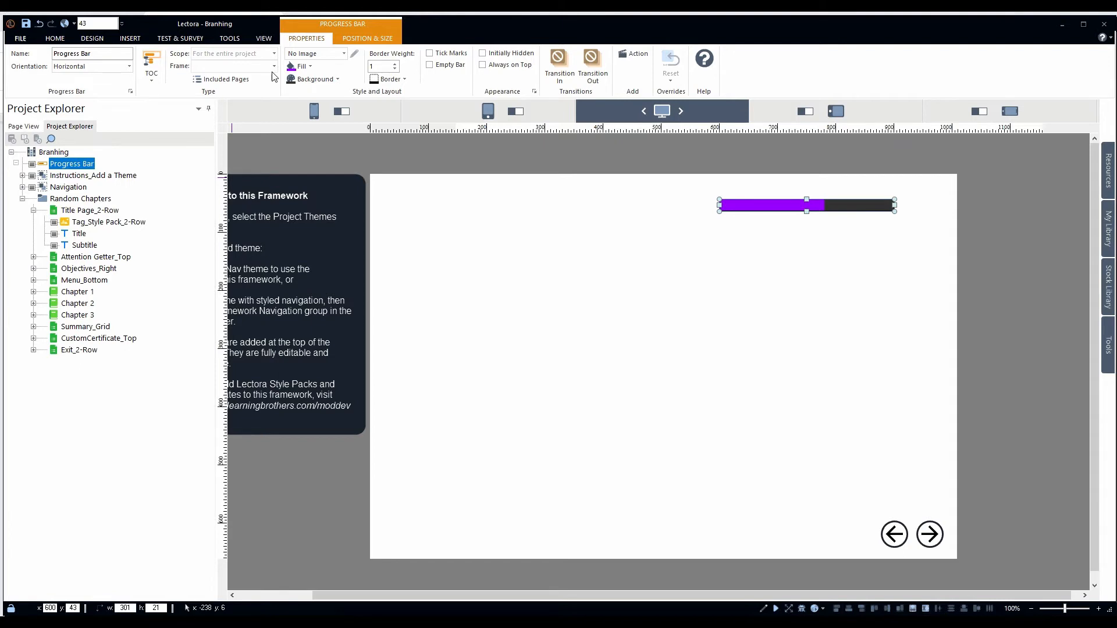
- Run the project, test the progress bar by paging through Chapter 1 and back to the course menu, and return to Edit mode
click(264, 38)
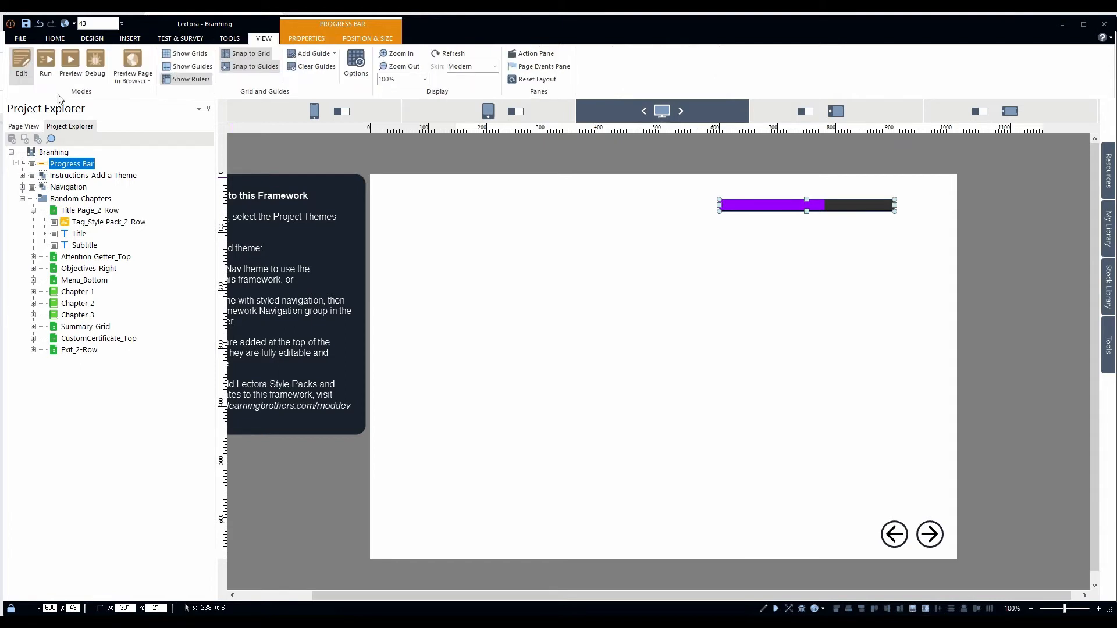
click(50, 70)
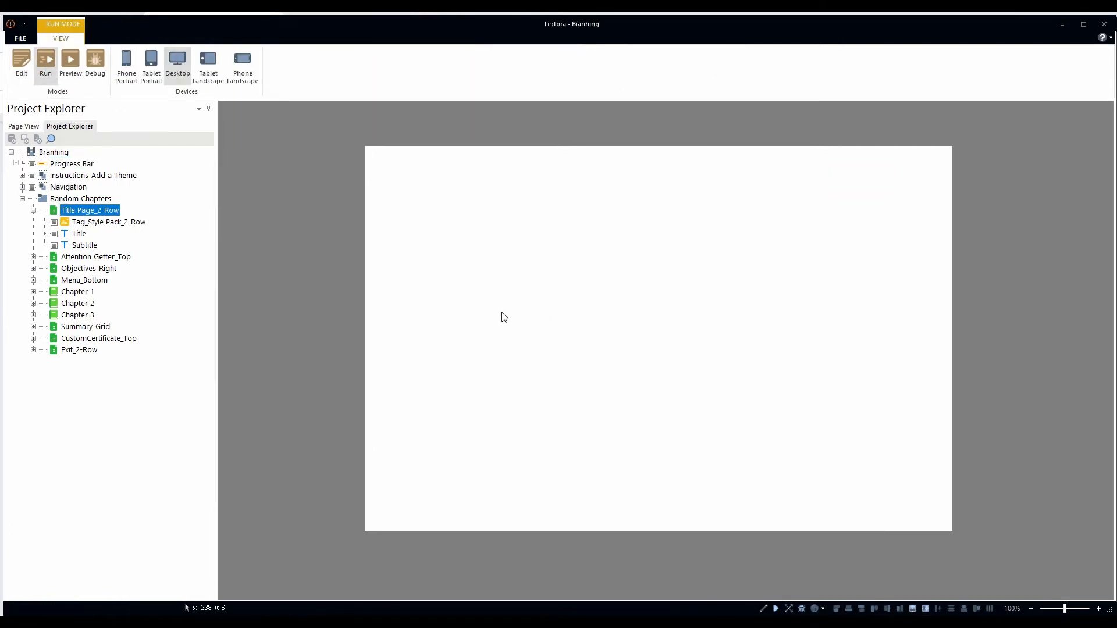
click(921, 517)
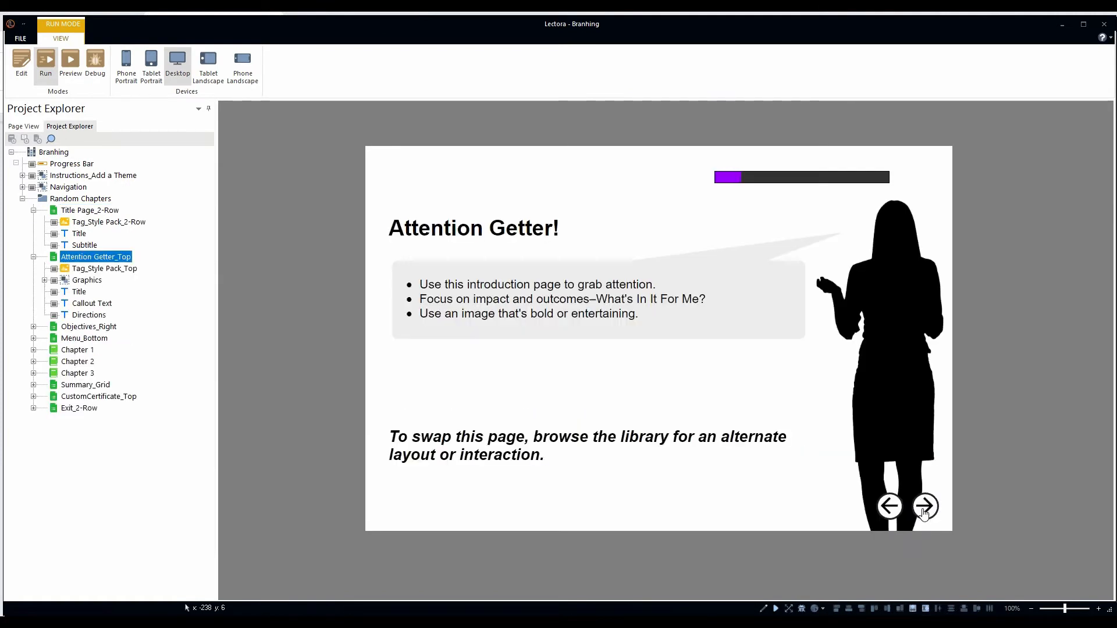
click(922, 509)
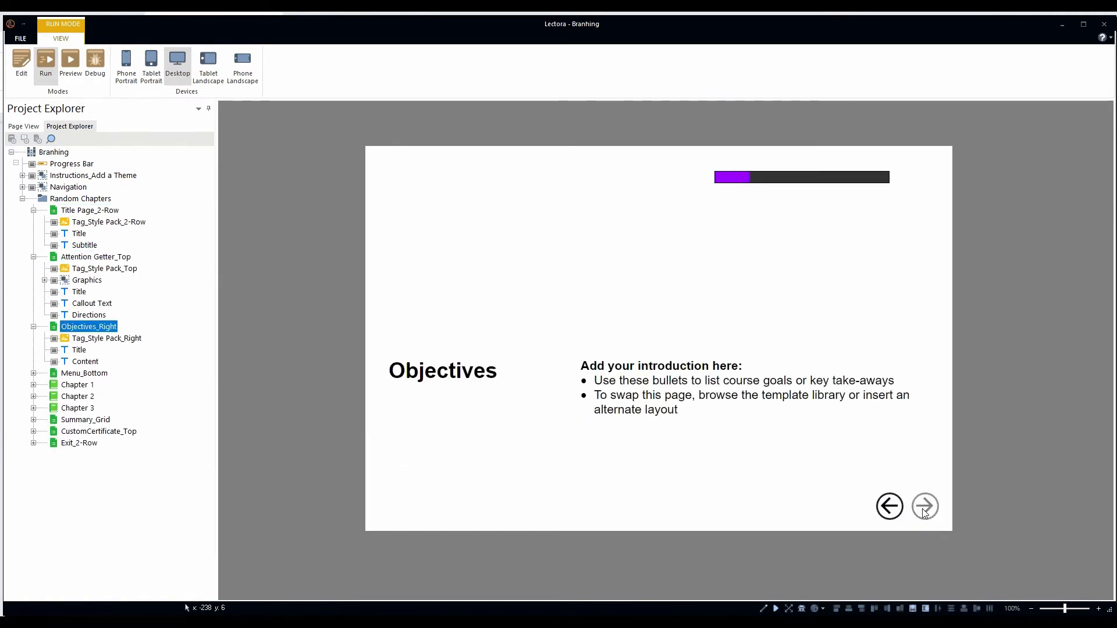
click(922, 508)
click(924, 507)
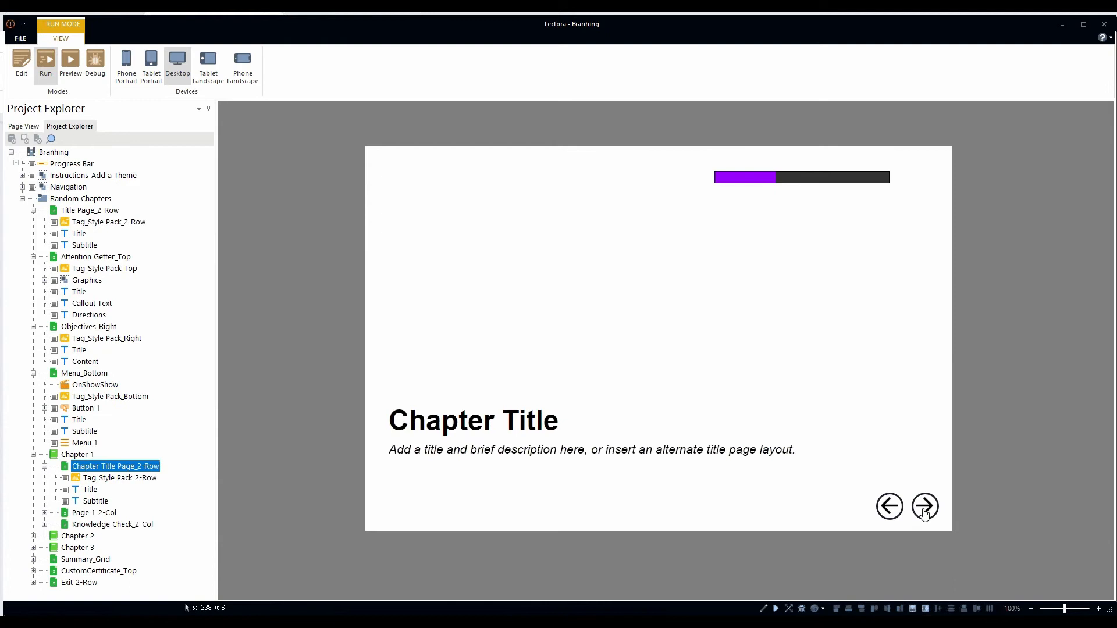
click(889, 506)
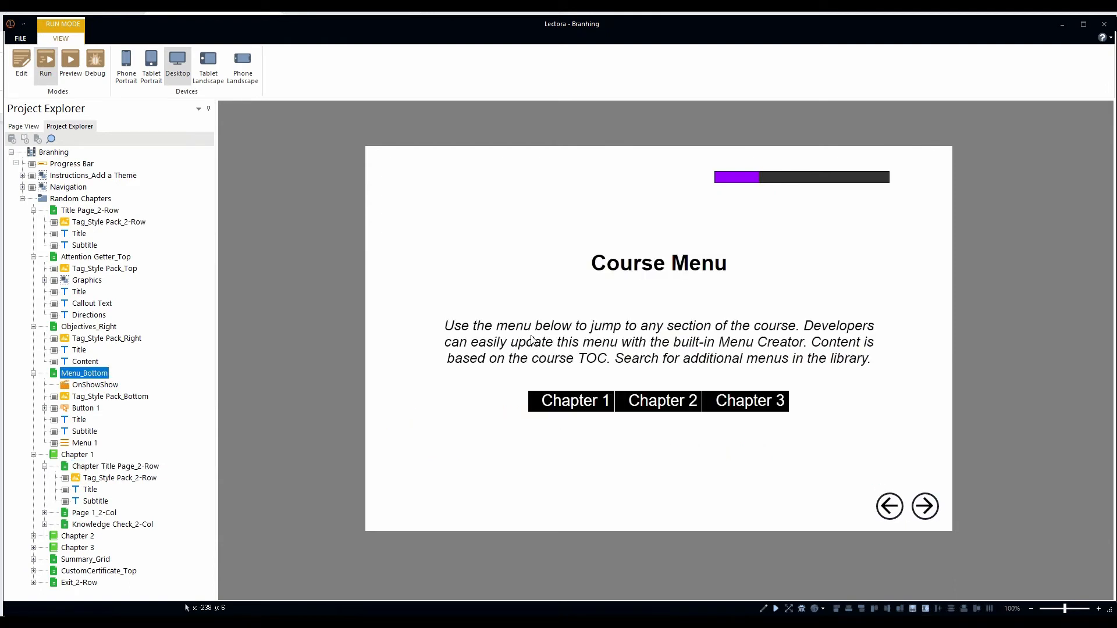
click(932, 504)
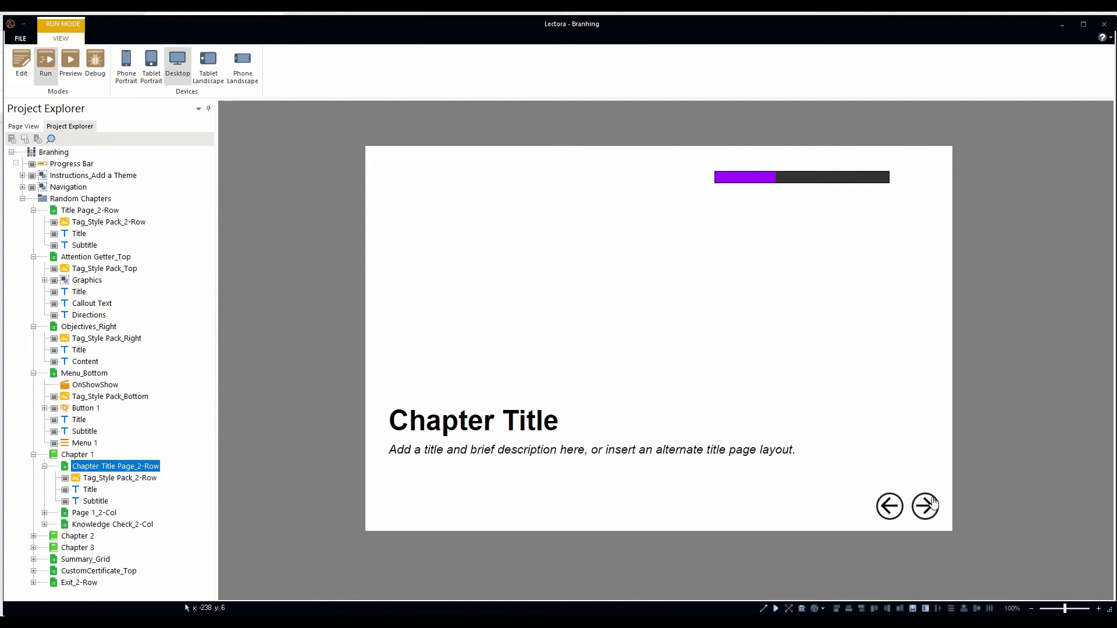
click(933, 503)
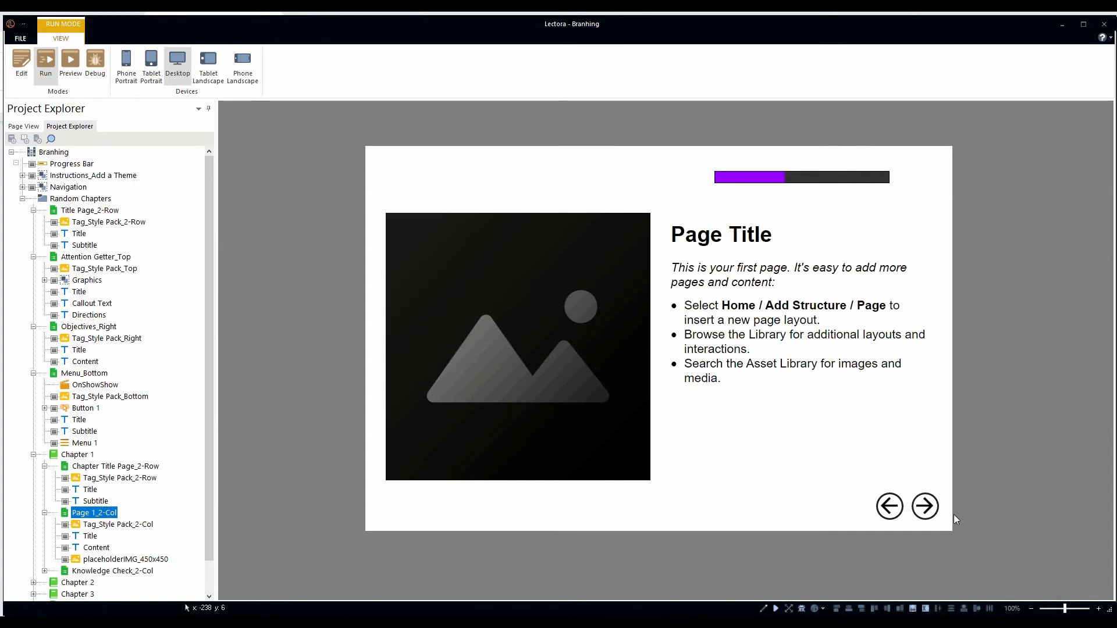
click(926, 507)
click(926, 508)
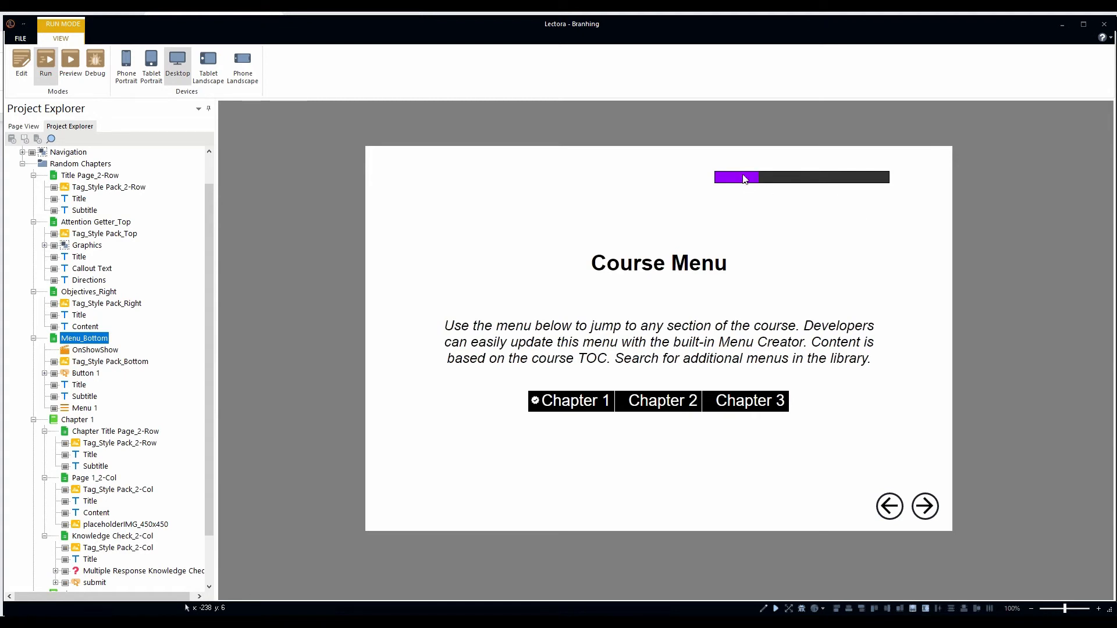
click(22, 72)
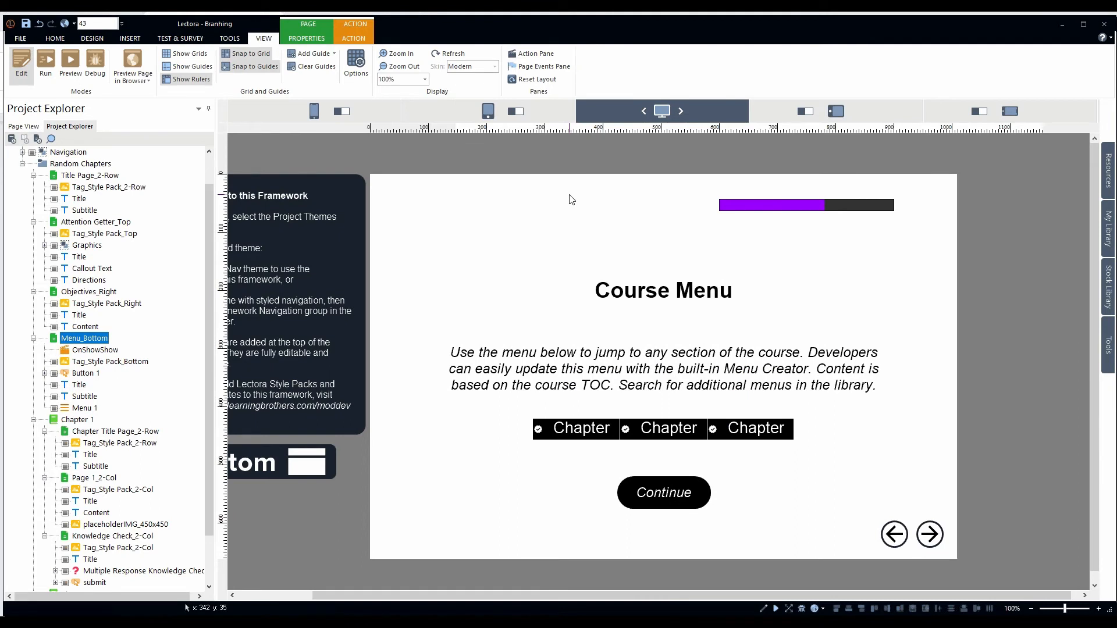
- Switch to the Timer project and examine the progress bar's type, total time and increment settings
click(763, 203)
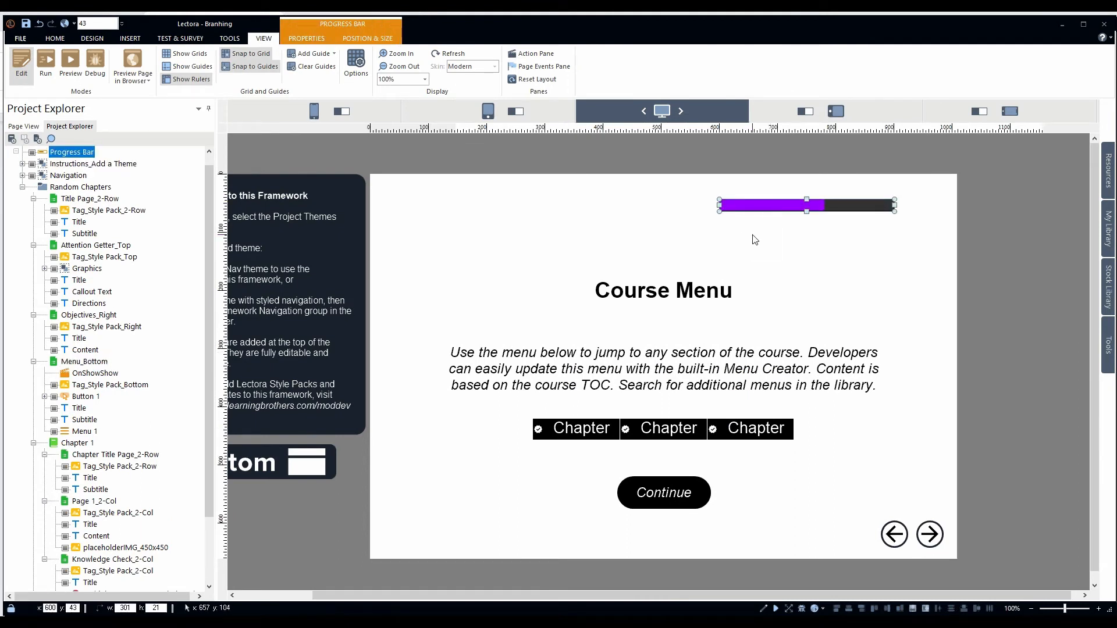
click(178, 621)
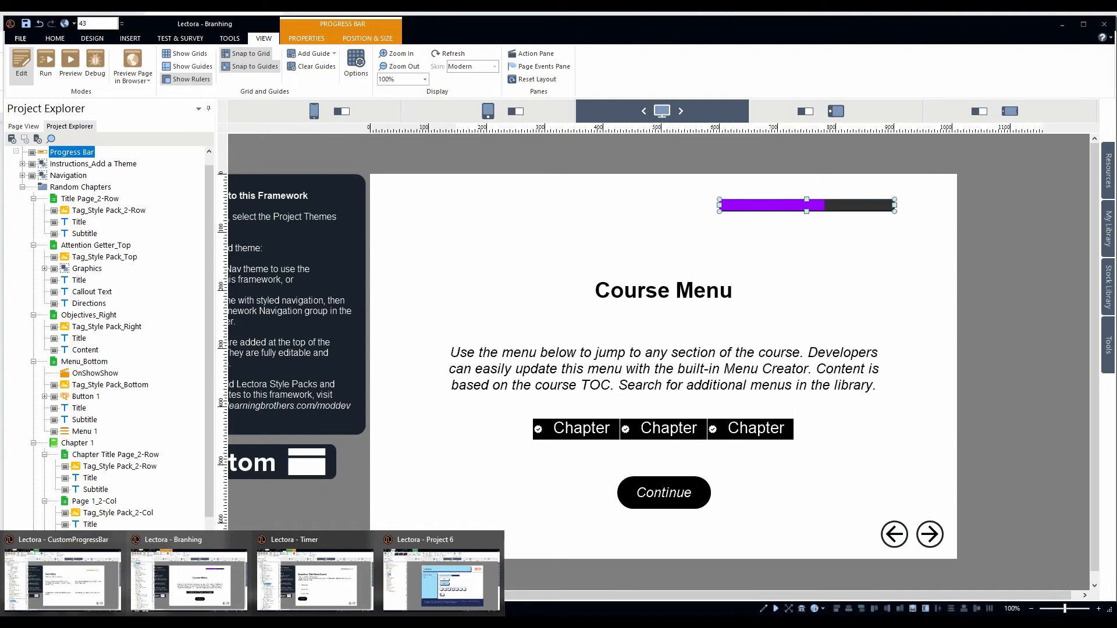
click(354, 582)
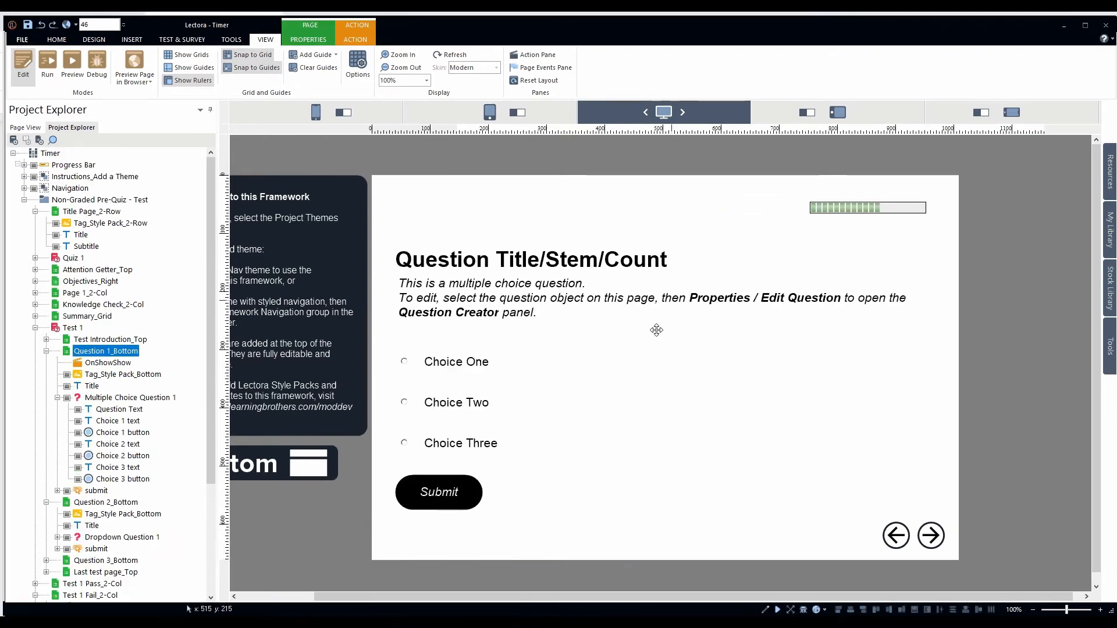
click(876, 207)
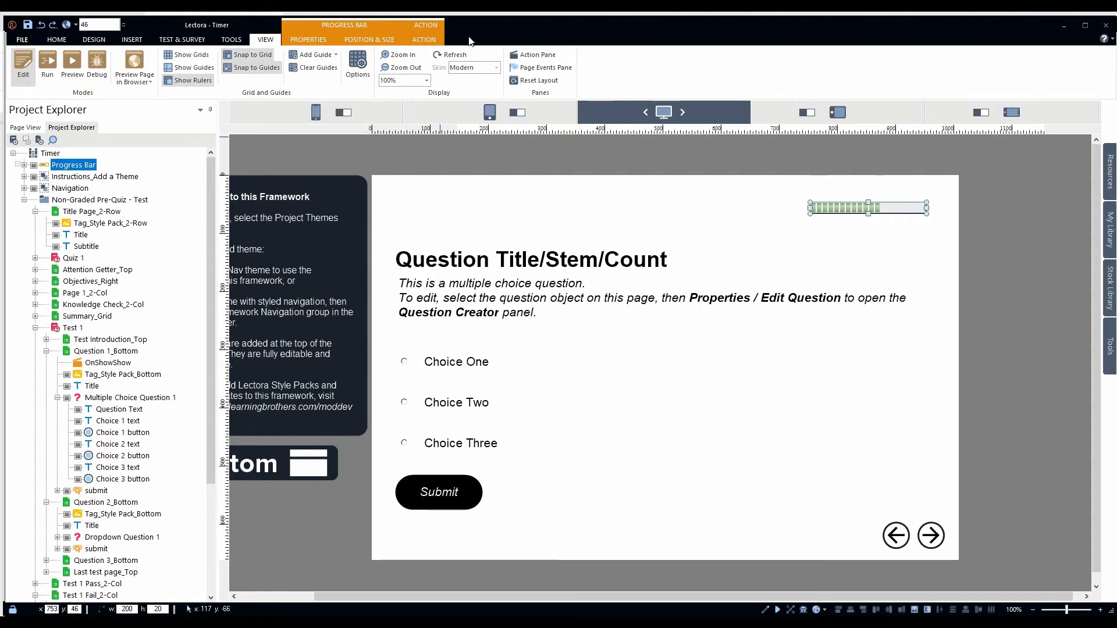
click(145, 40)
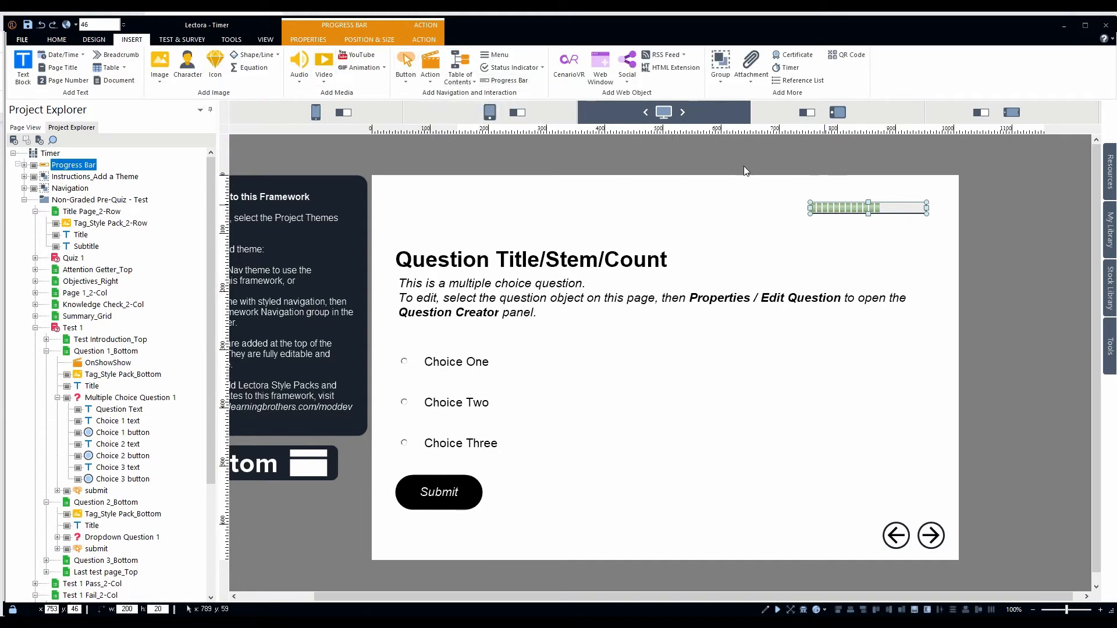
click(363, 40)
click(329, 40)
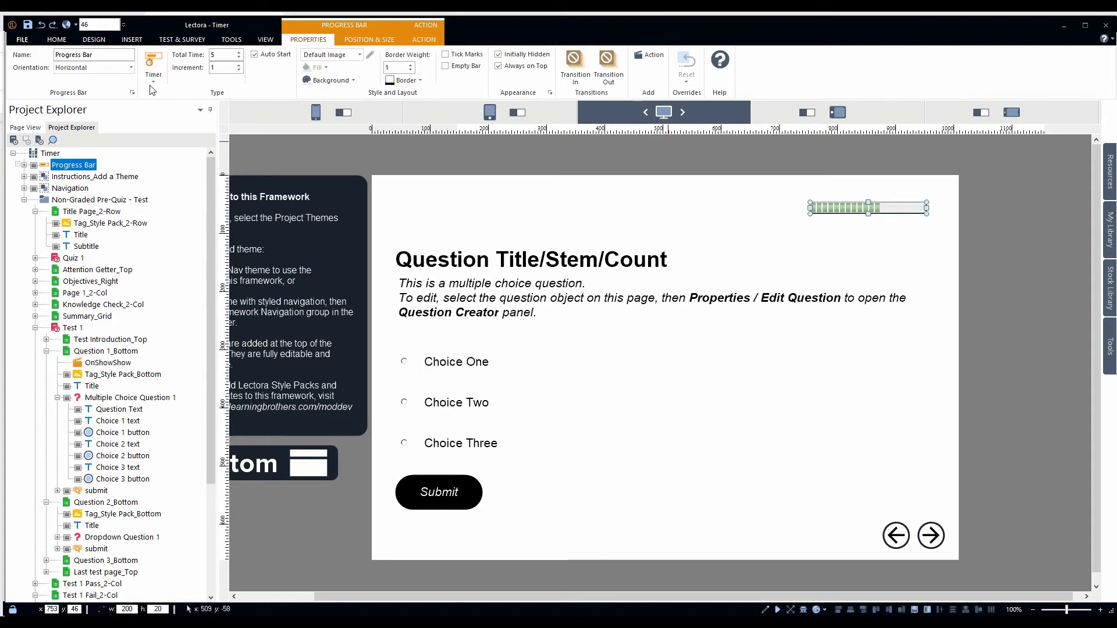
double_click(224, 55)
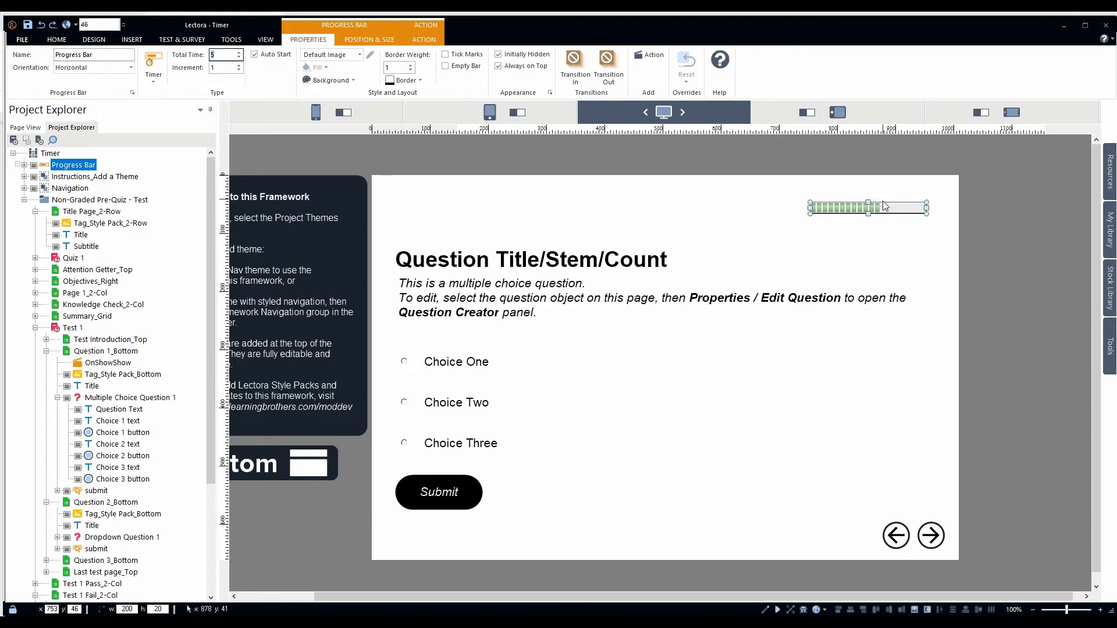
click(941, 208)
click(911, 207)
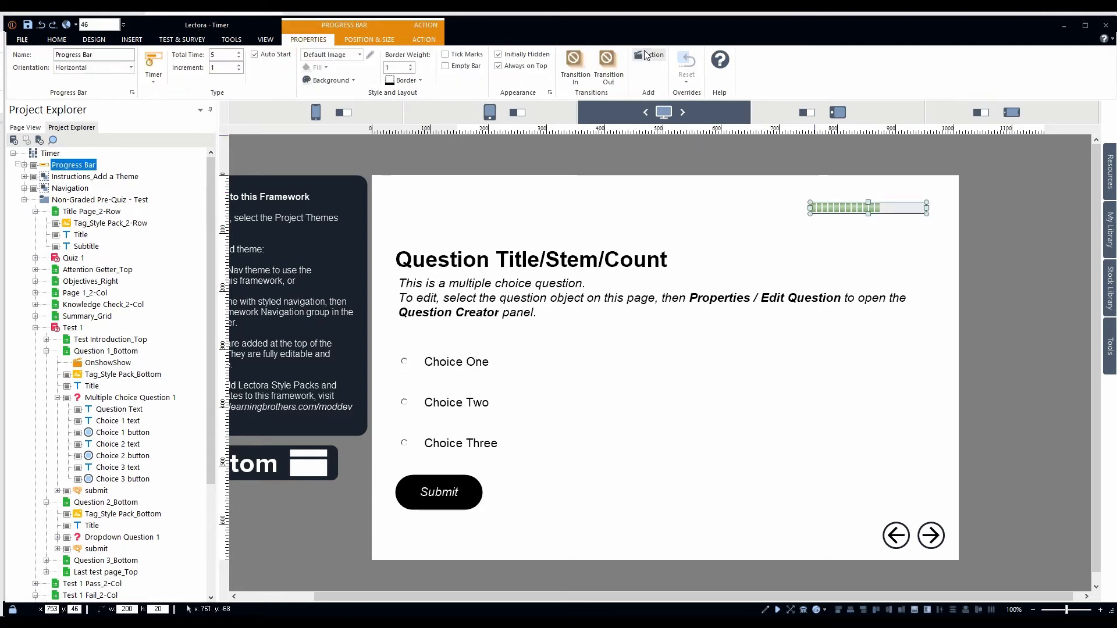
click(649, 56)
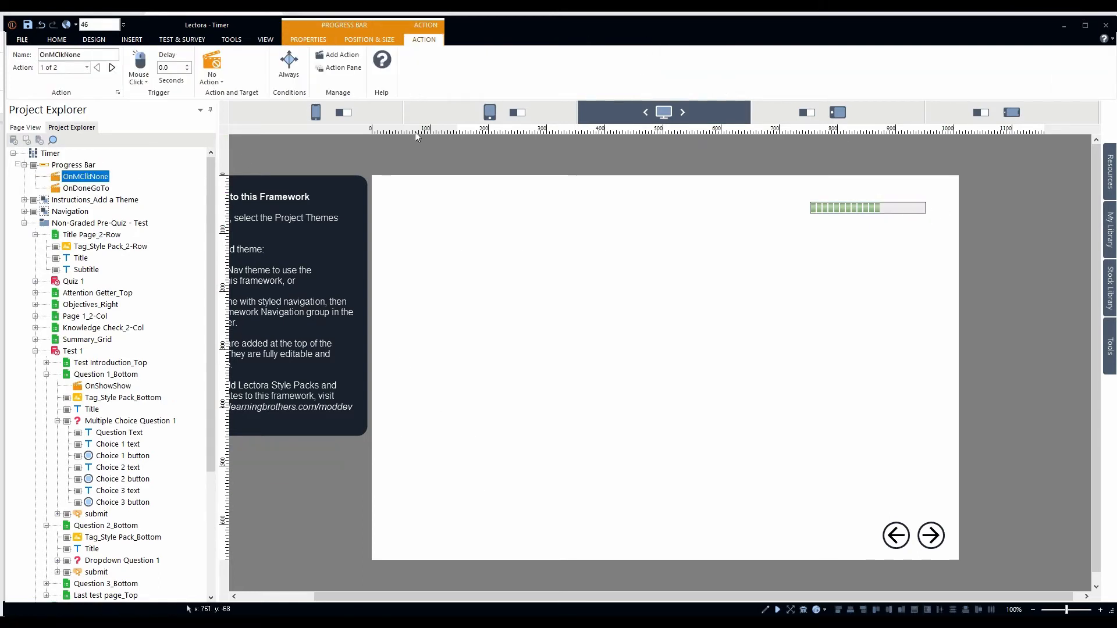
click(88, 187)
key(Delete)
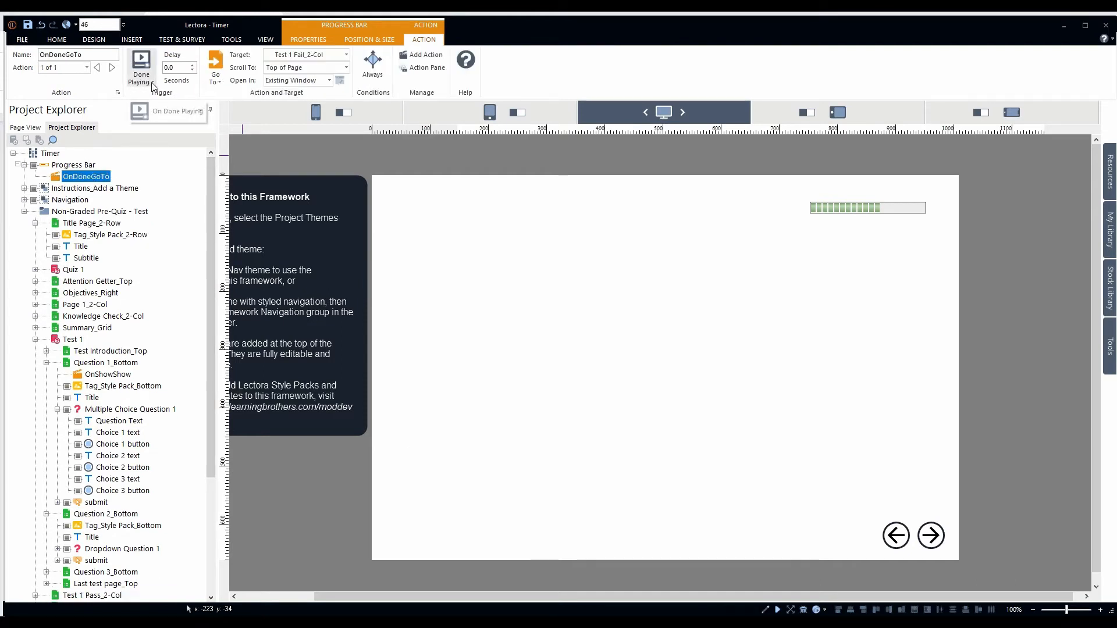
- Check the target of the progress bar's Done Playing action, keeping Test 1 Fail_2-Col, and inspect the bar's properties on Test Introduction_Top
click(308, 54)
click(320, 482)
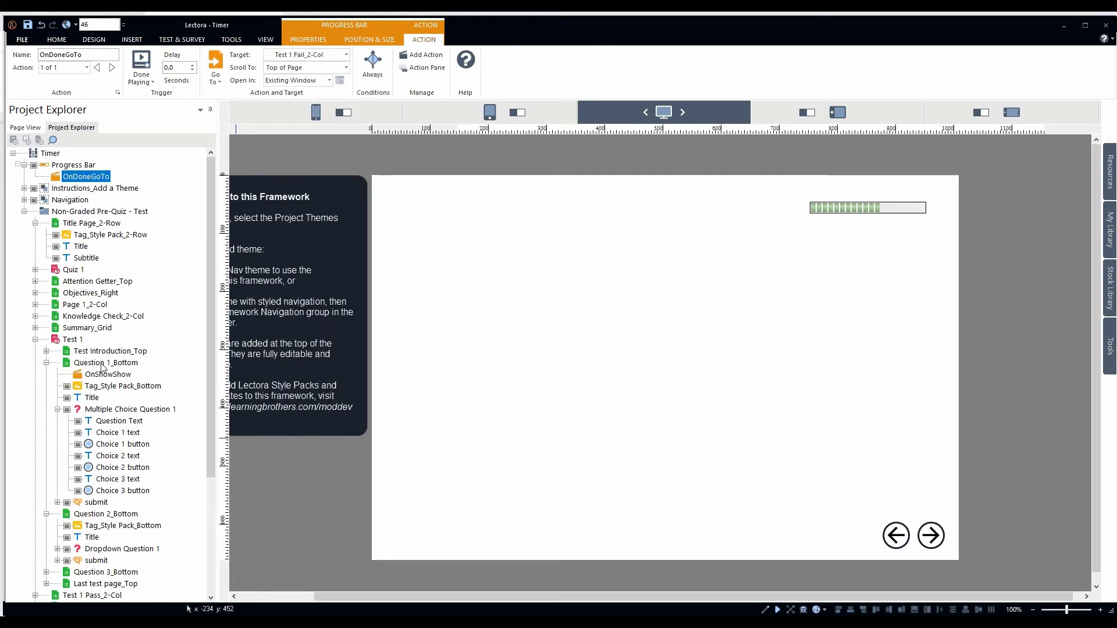
click(111, 351)
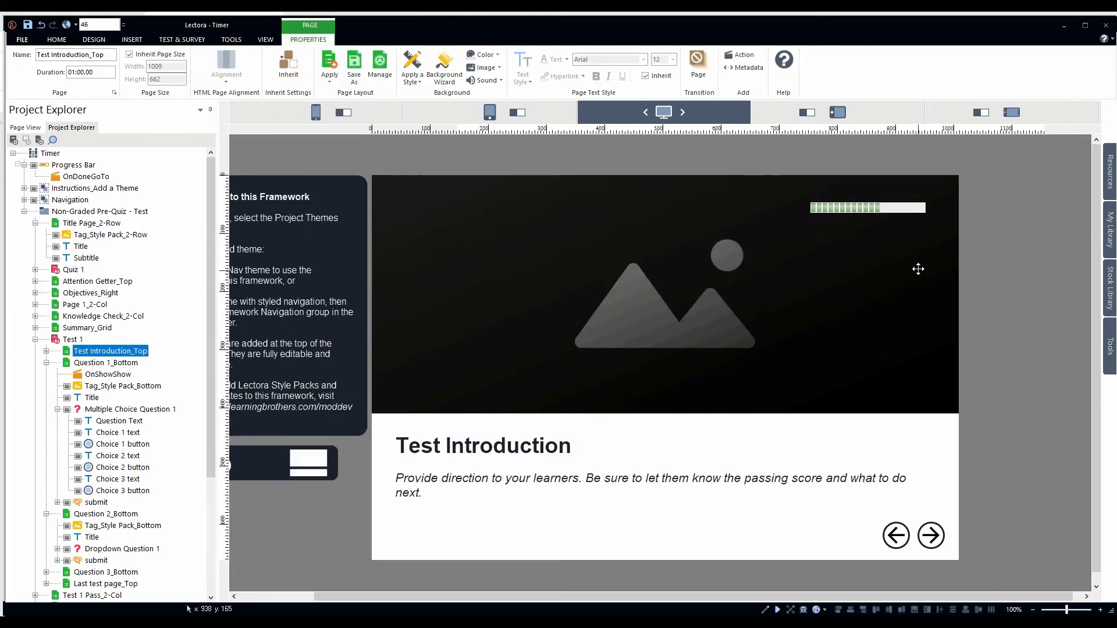
click(857, 209)
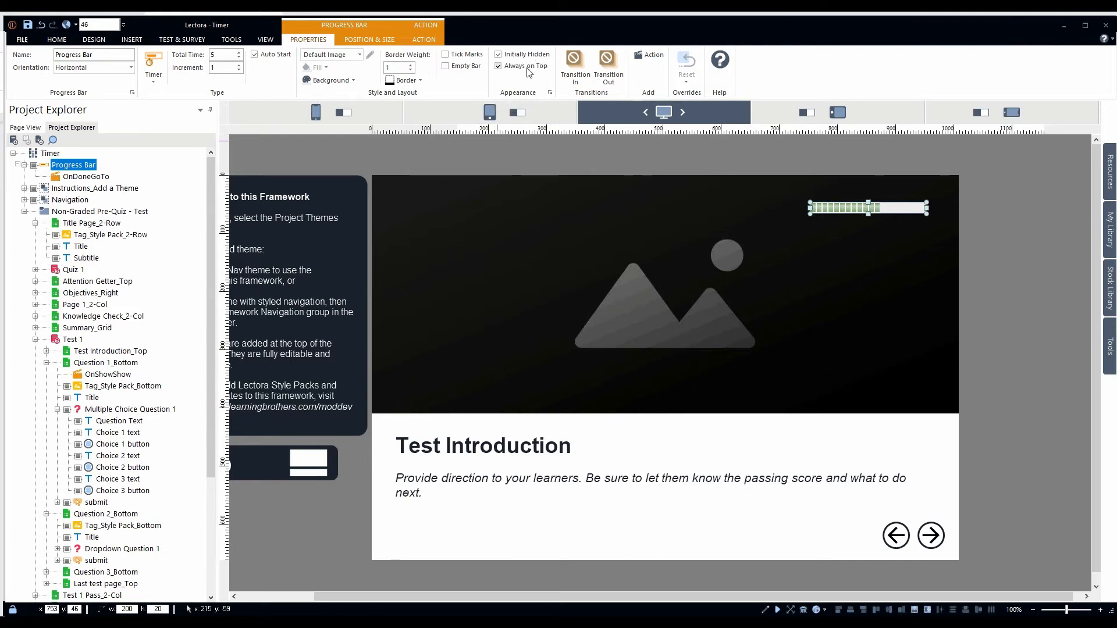
- Check the target of the show action on the Question 1_Bottom page
click(107, 366)
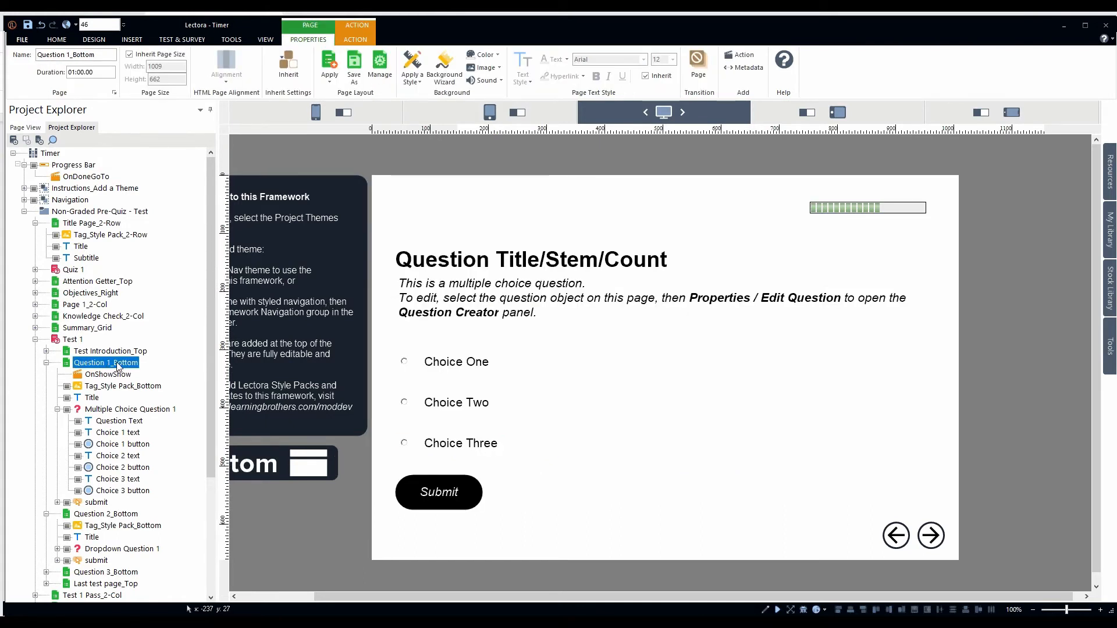
click(122, 375)
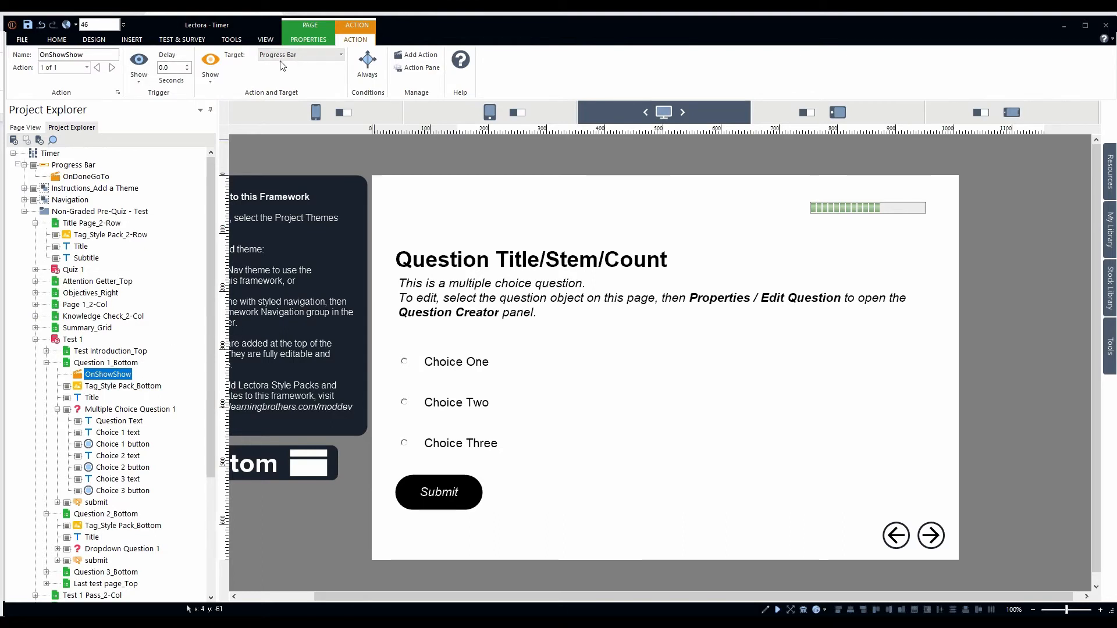
- Run the project from Test Introduction_Top, advance to the first question, let the timer run out, and return to Edit mode
click(110, 351)
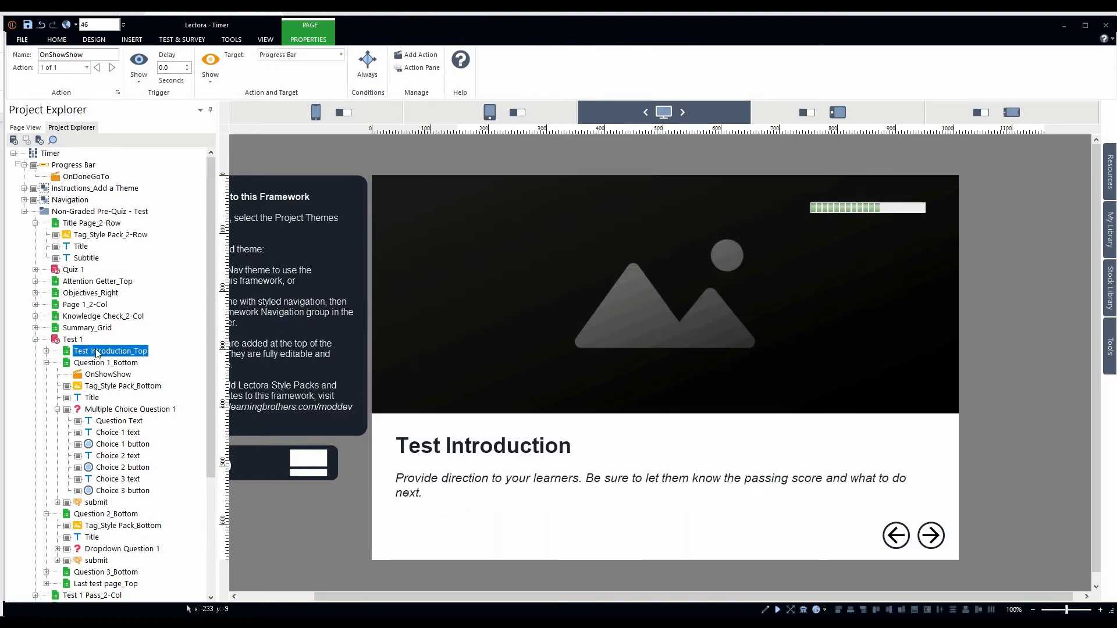
click(265, 39)
click(47, 64)
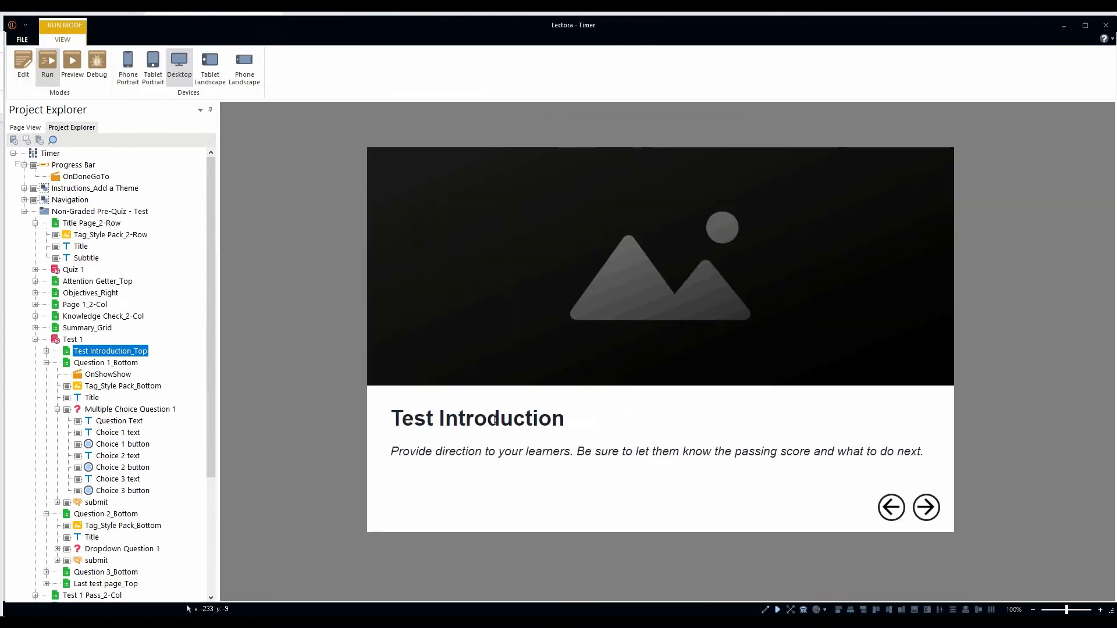
click(931, 508)
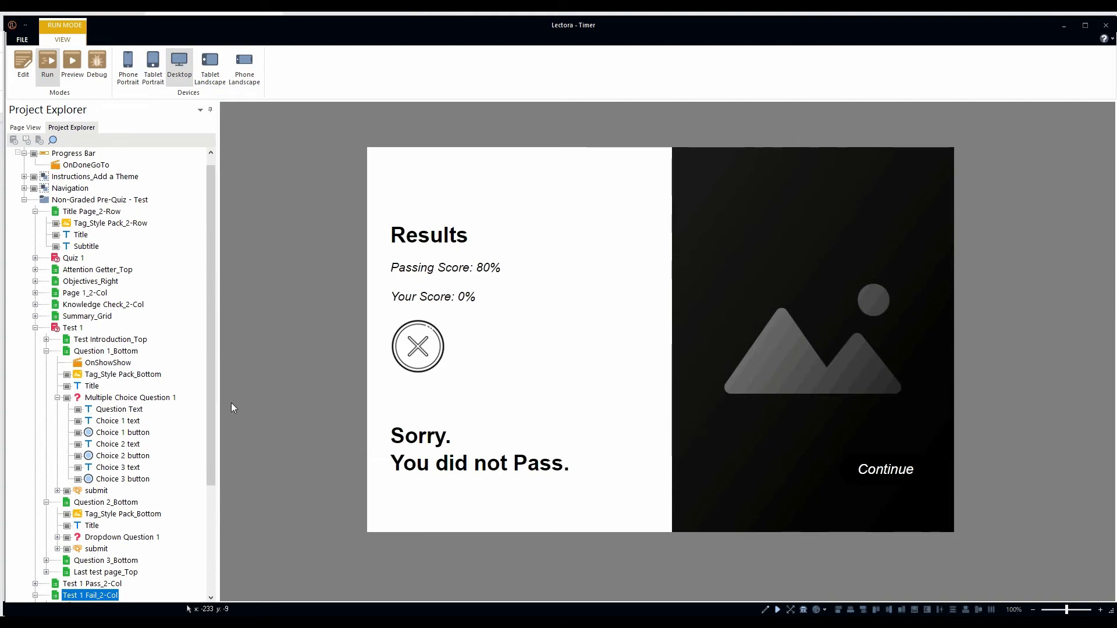
scroll(121, 240, down, 4)
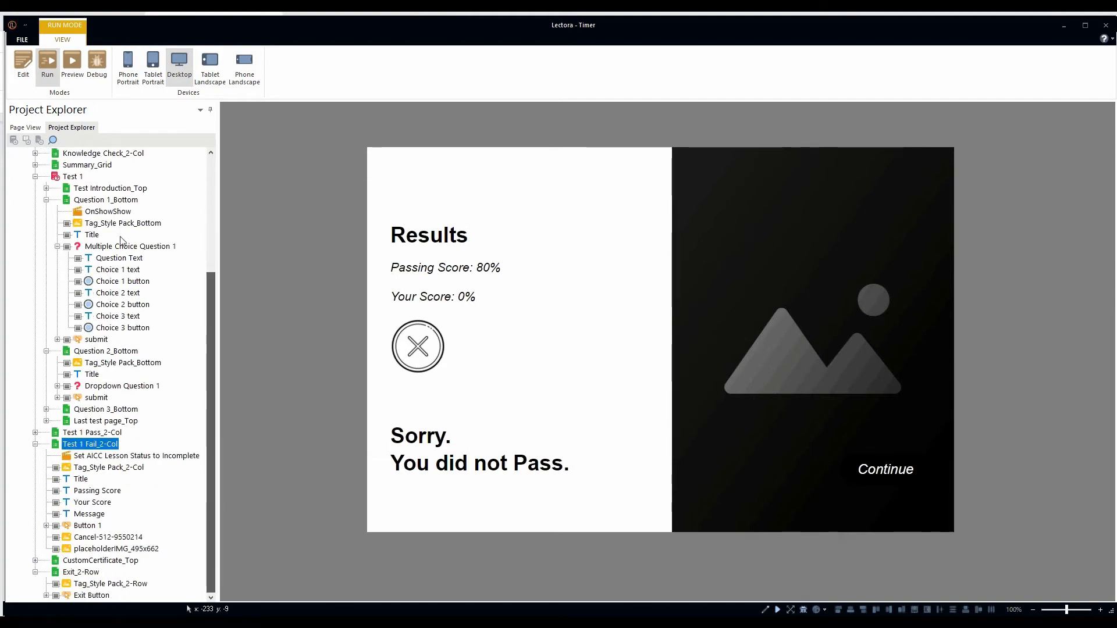
click(25, 75)
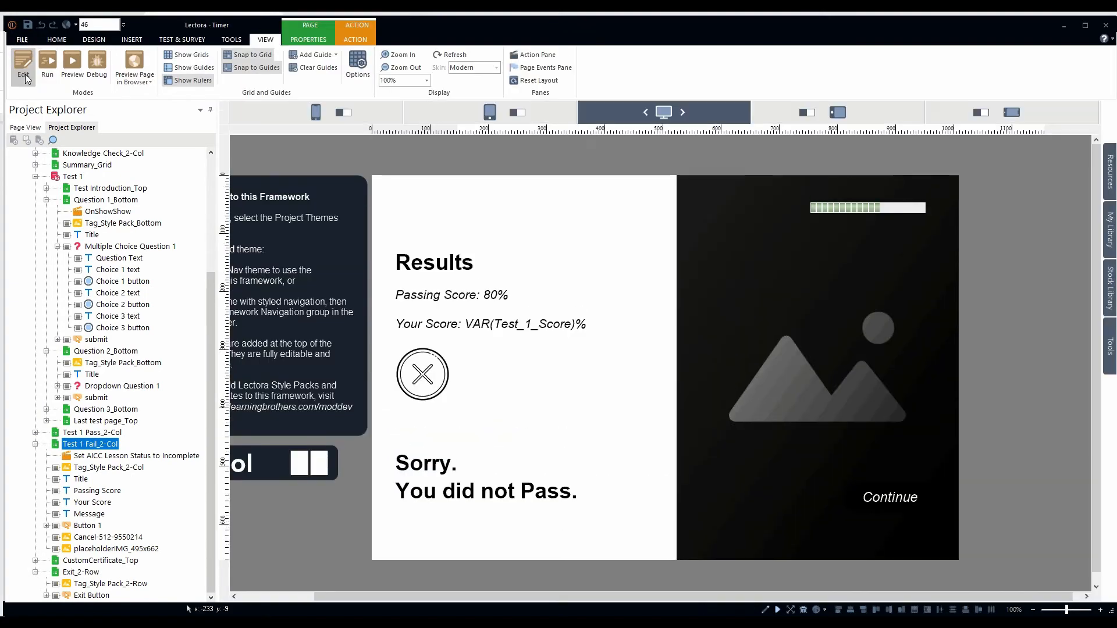
- Inspect the progress bars in the Timer project and Project 6, then switch to the Branhing project
click(888, 207)
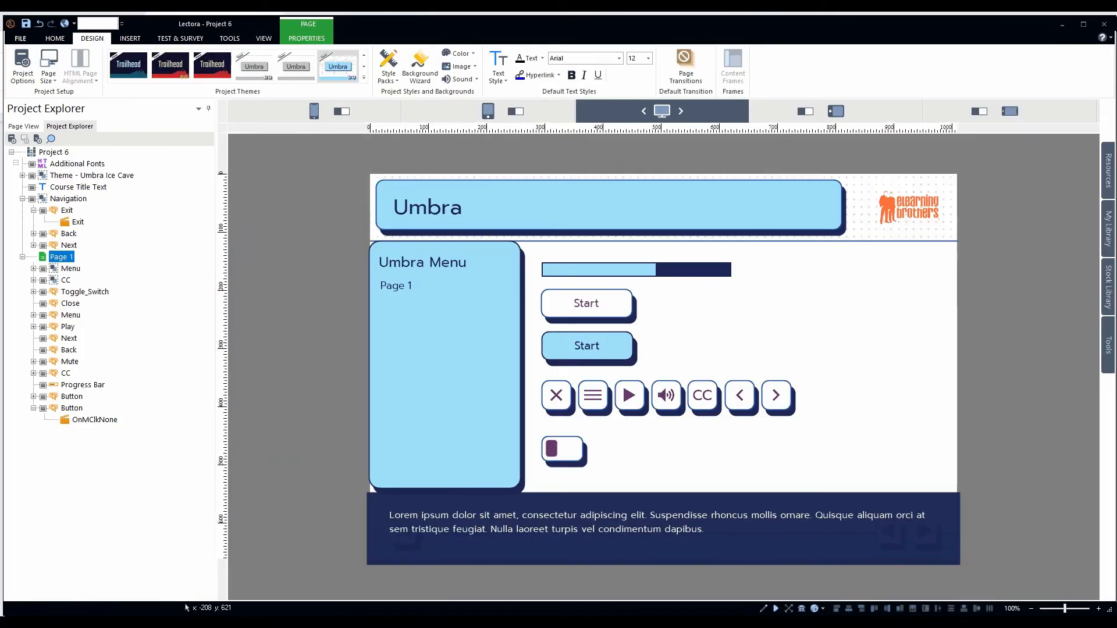
click(648, 262)
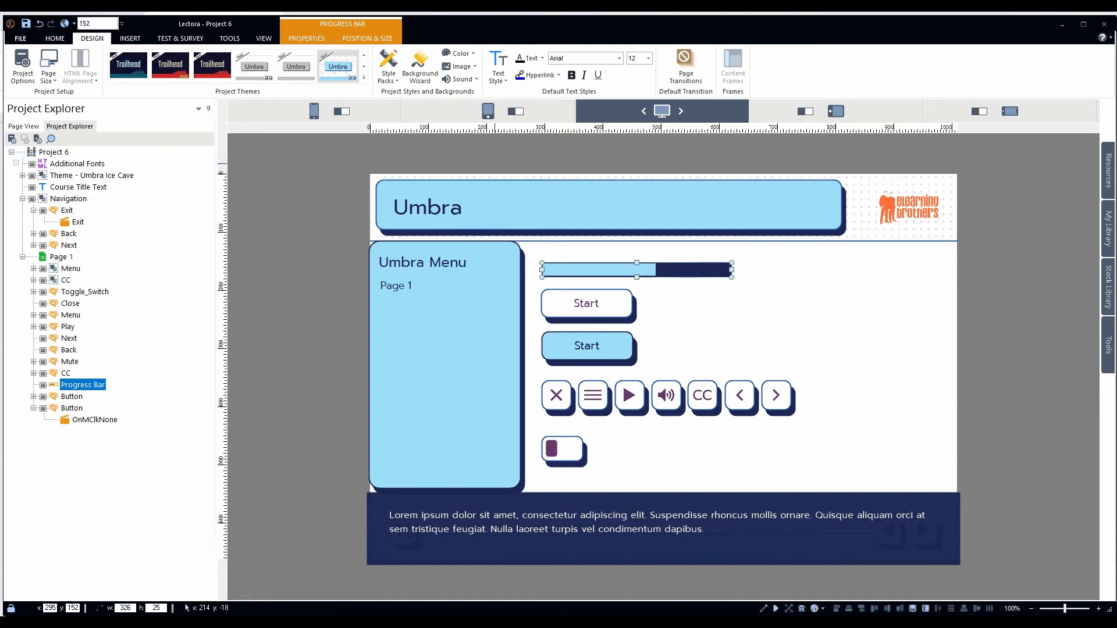
mouse_move(431, 597)
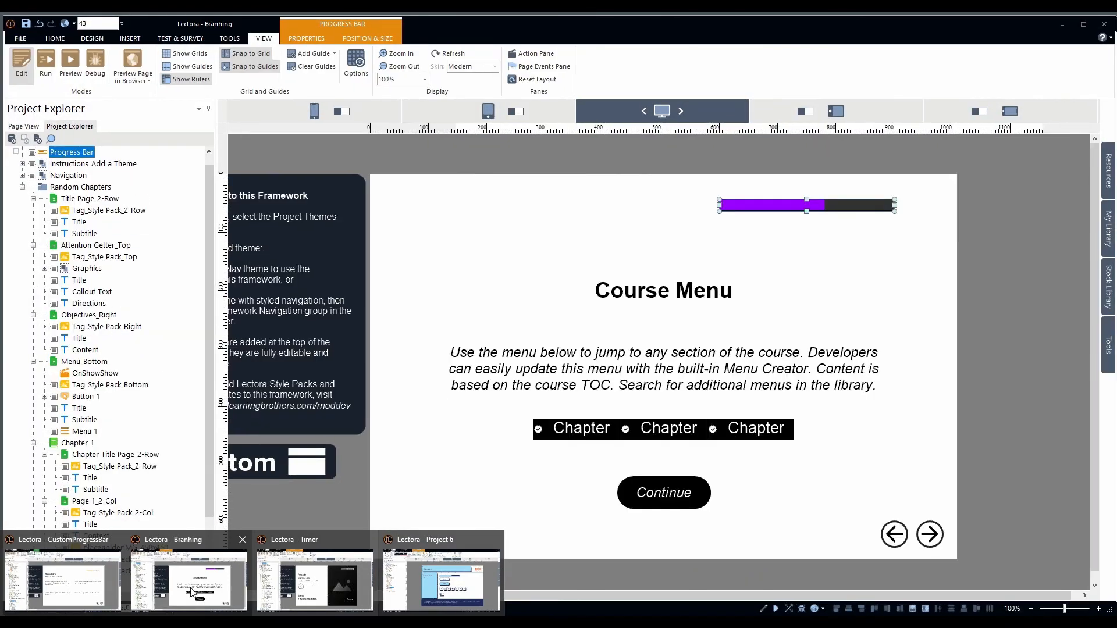
click(192, 592)
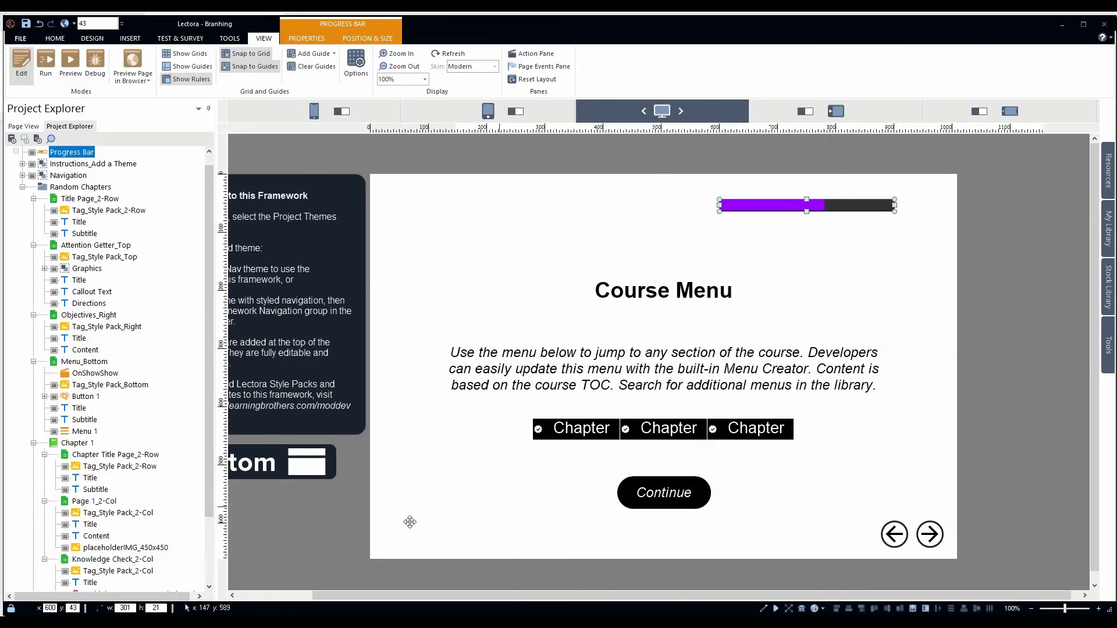
- Examine the Branhing project's progress bar properties and its available type options
click(320, 42)
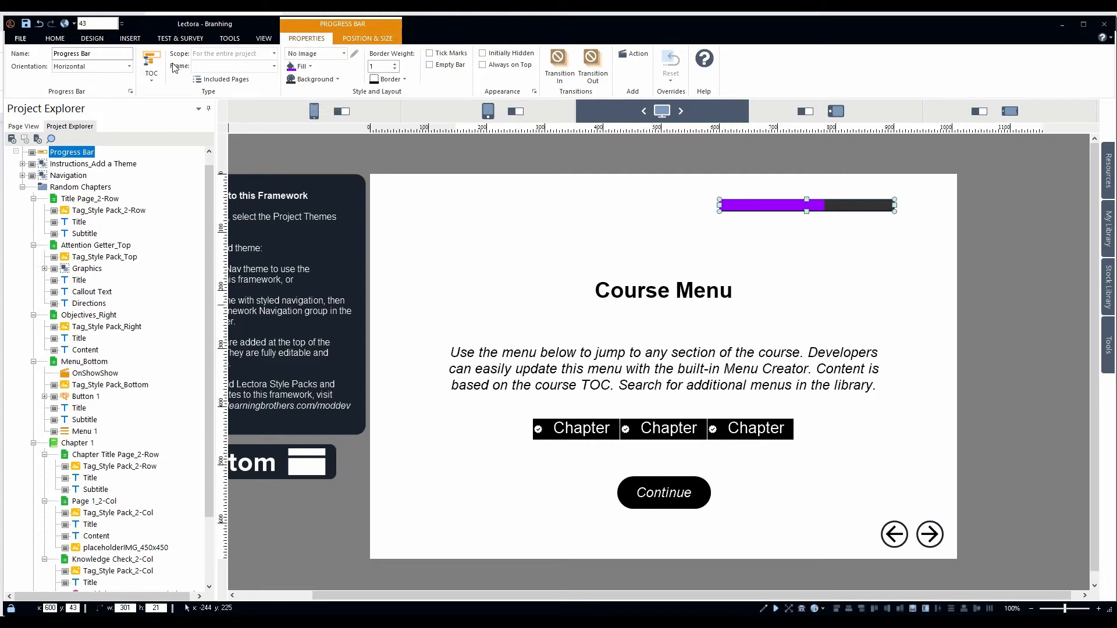
click(151, 75)
click(167, 93)
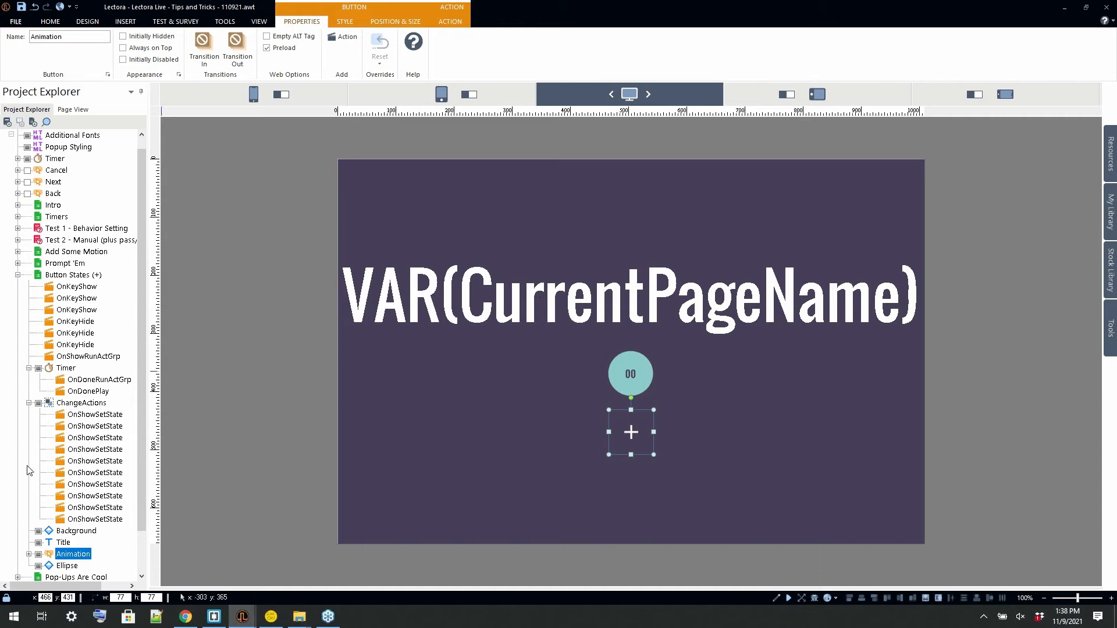
- Move the Animation plus button left of the teal timer circle, to about X 134, Y 371
click(122, 23)
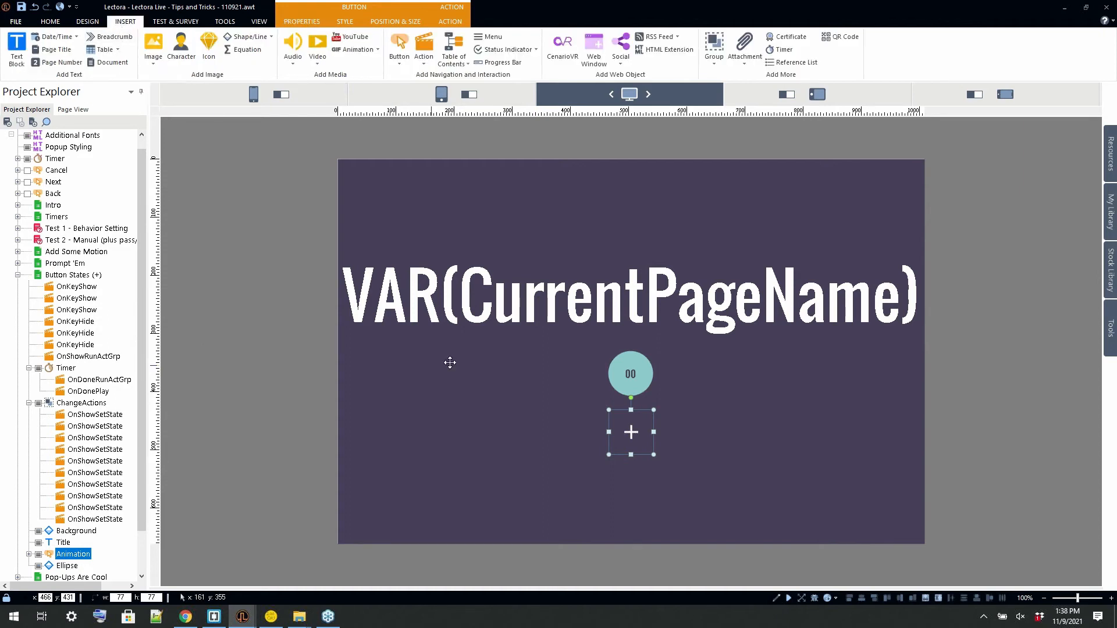
drag(631, 432, 438, 397)
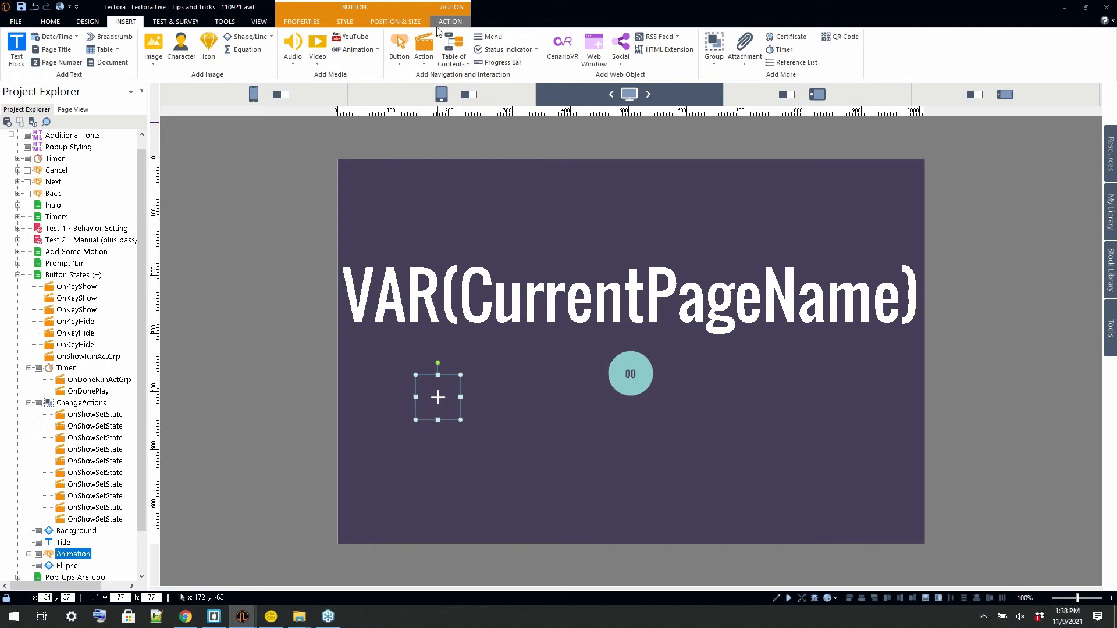
- Edit the Animation button's states, giving the Normal state a black fill and checking the Over state
click(345, 22)
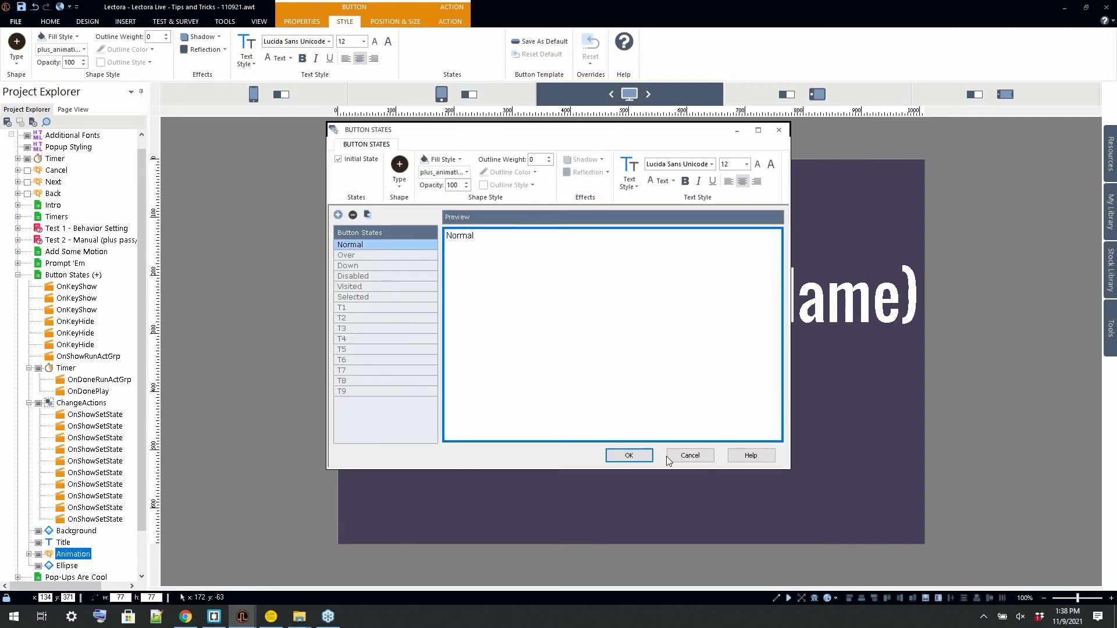
click(440, 159)
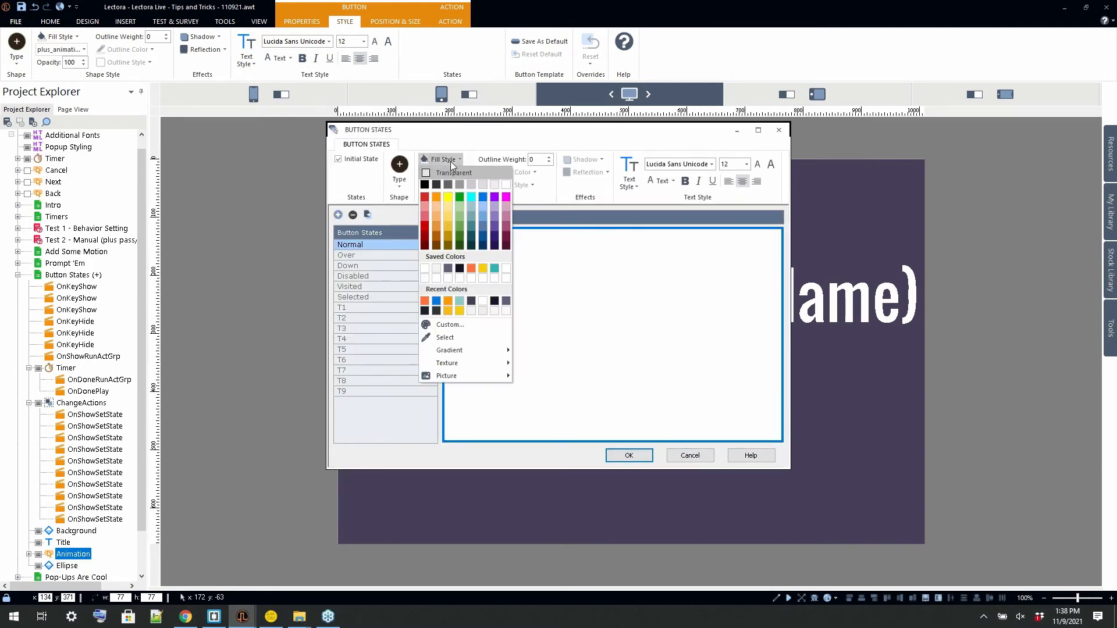
click(429, 183)
click(368, 254)
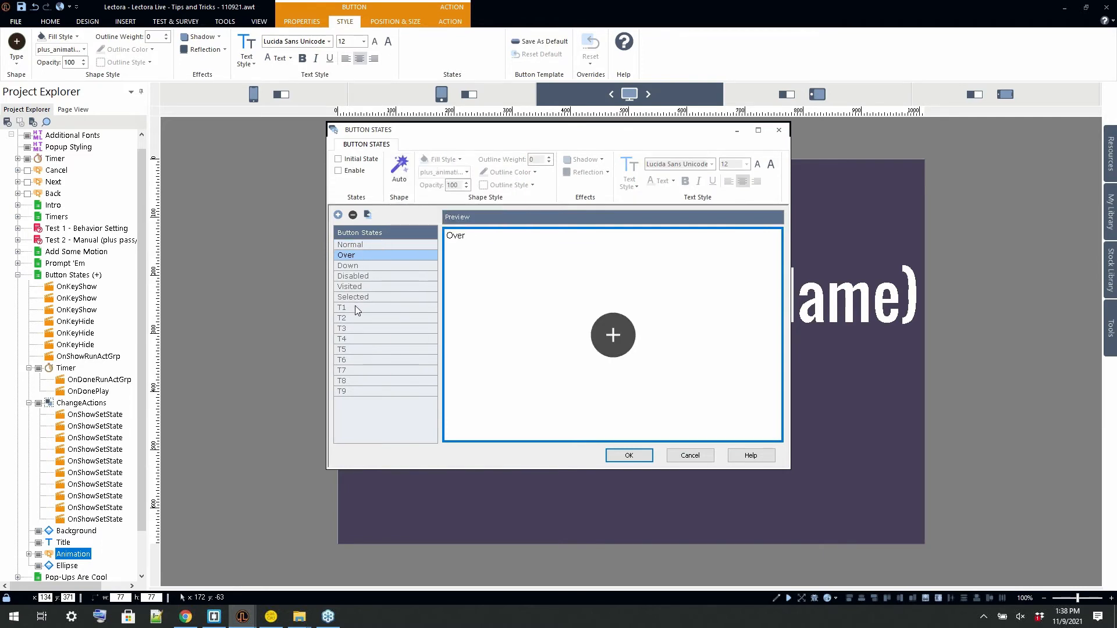
- Set the fill of the Animation button's T1, T2 and T3 states to black
click(355, 306)
click(440, 159)
click(430, 184)
click(353, 317)
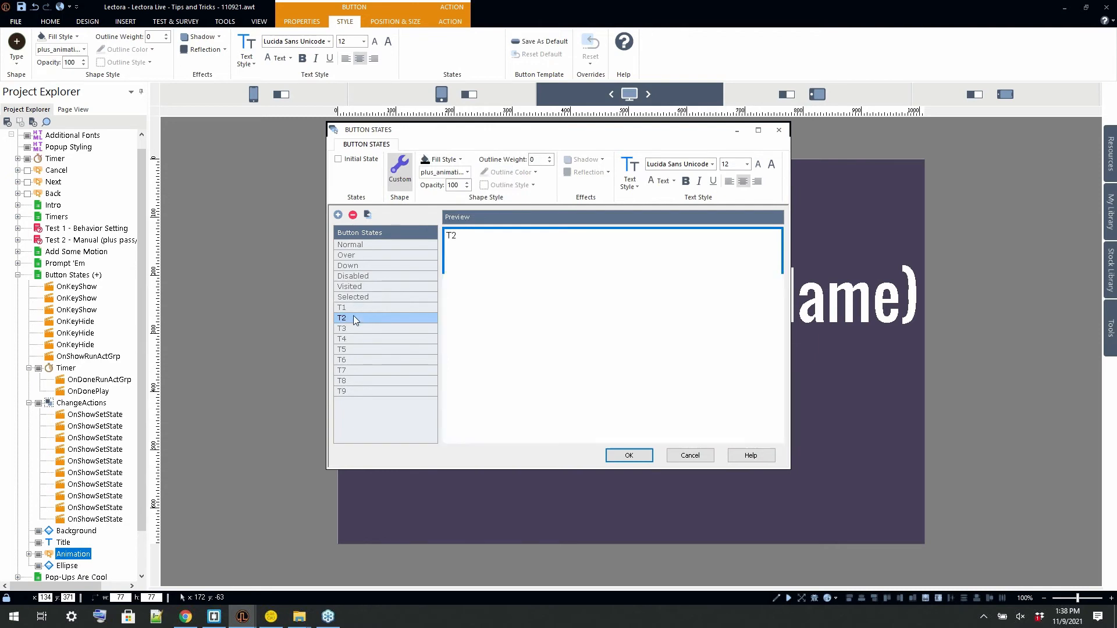
click(440, 160)
click(429, 183)
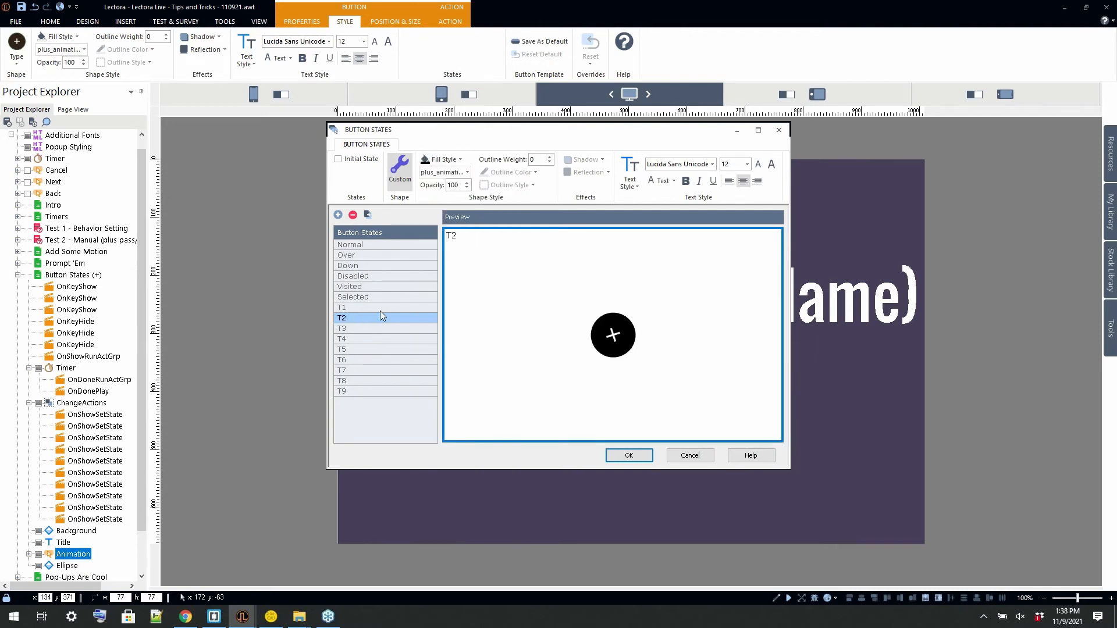
click(360, 328)
click(440, 160)
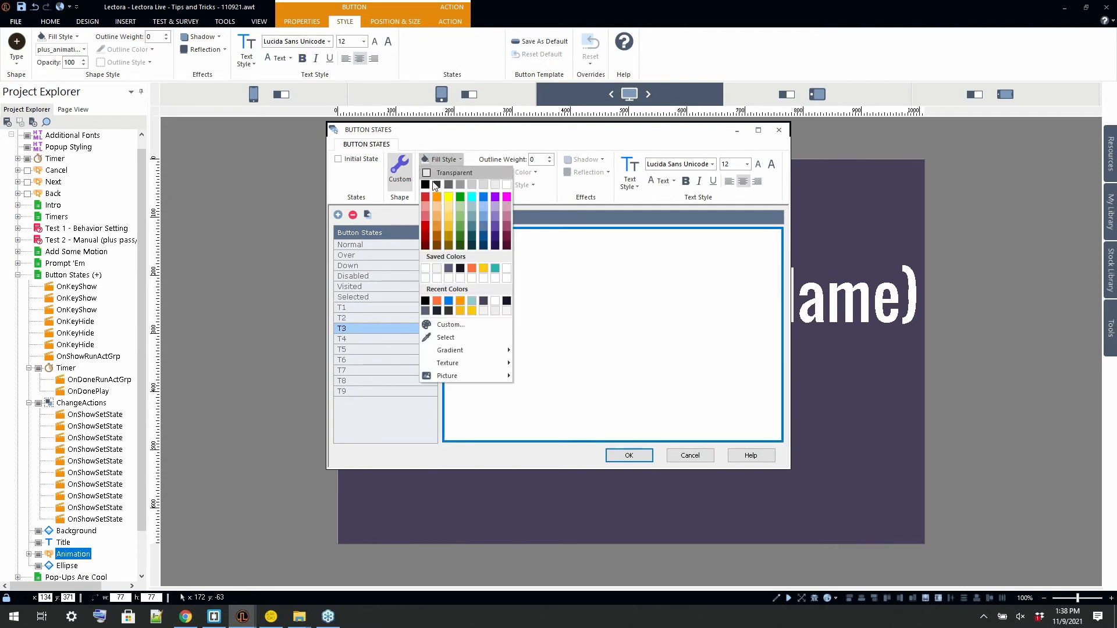
click(430, 187)
- Set the fill of the T4 and T5 states to black and apply the button state changes
click(354, 338)
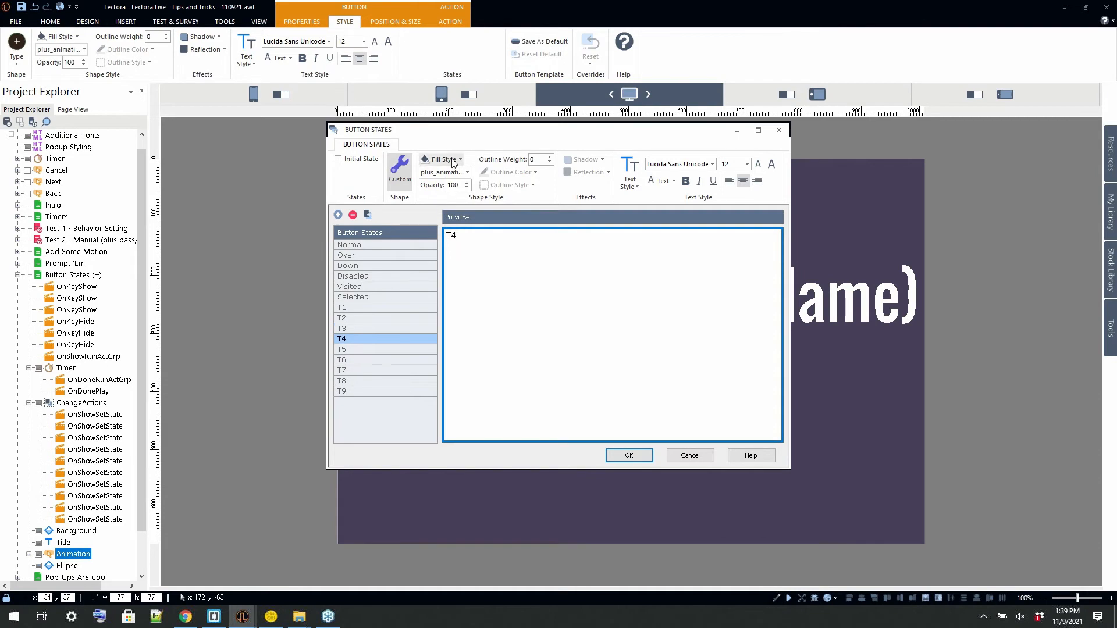
click(440, 159)
click(425, 186)
click(356, 349)
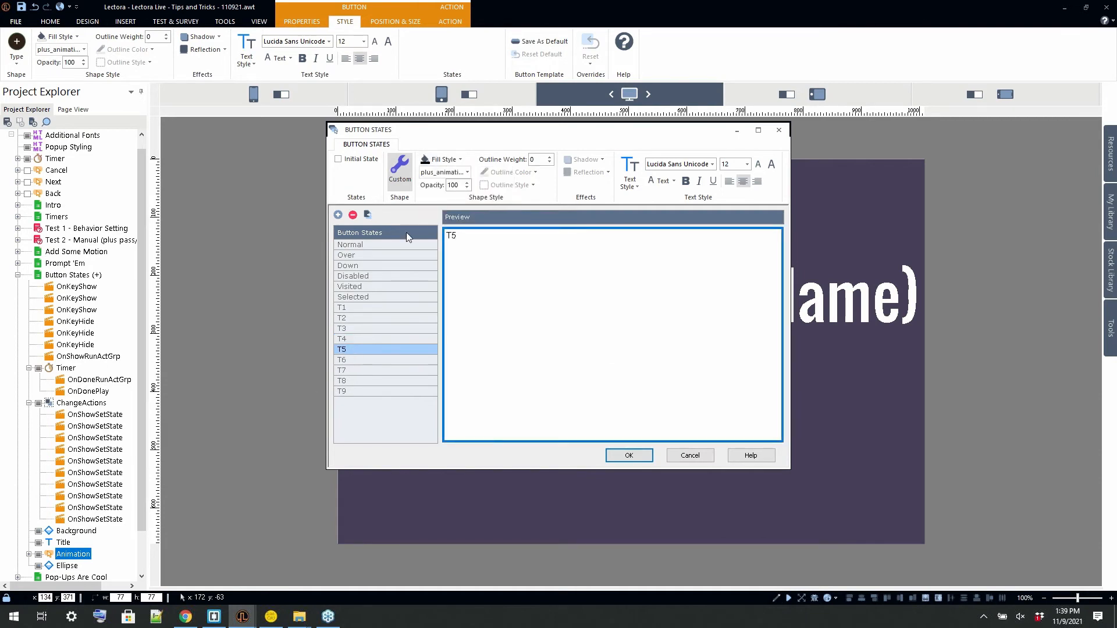
click(440, 159)
click(431, 188)
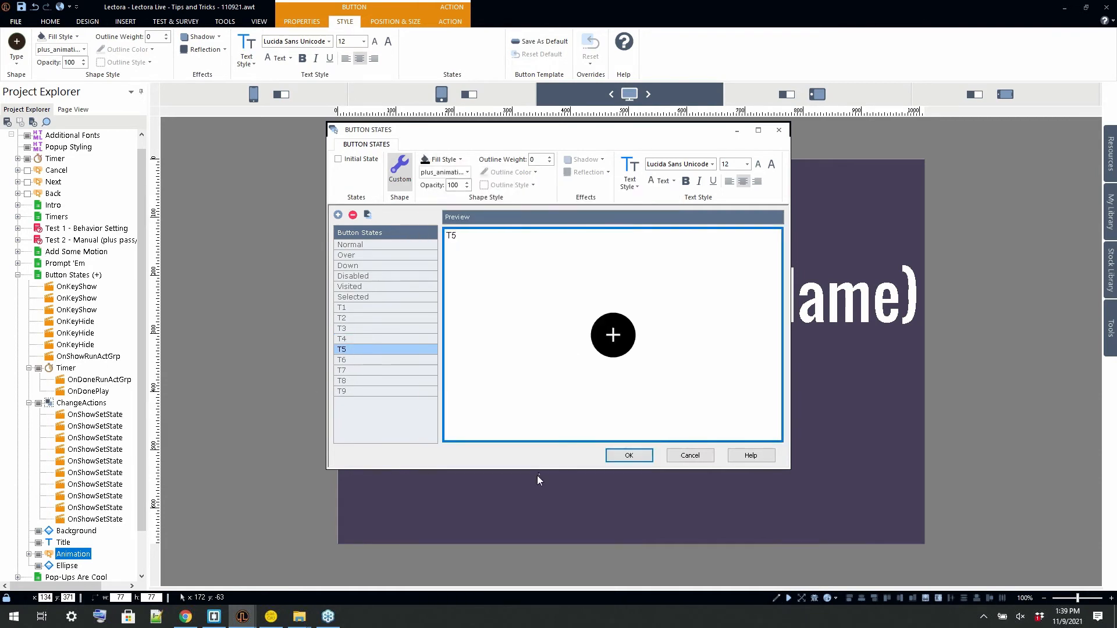
click(622, 453)
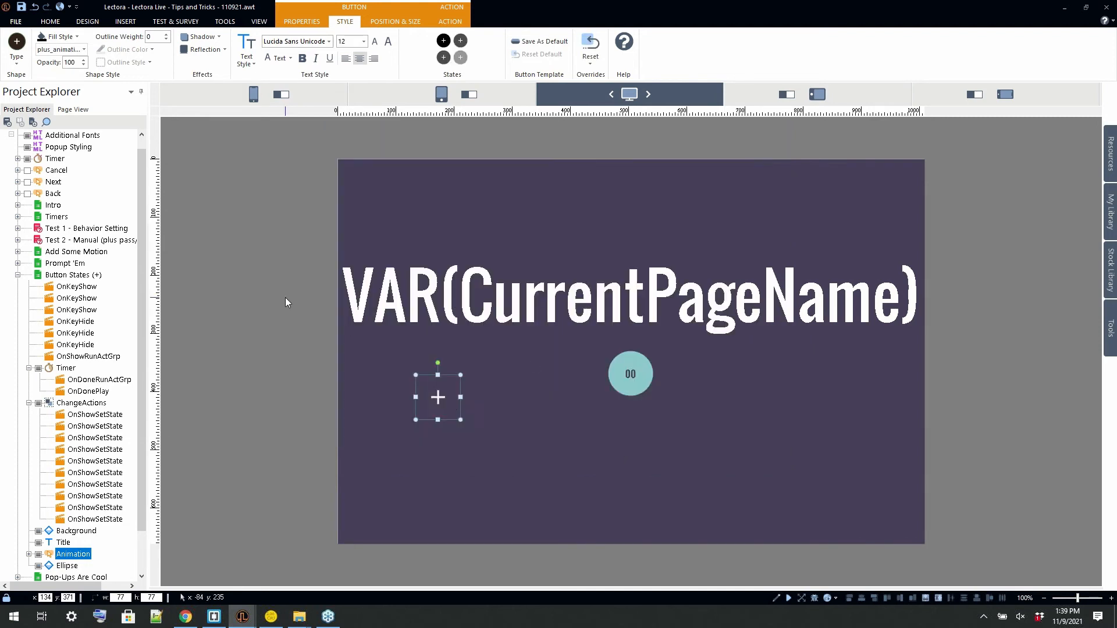
- Copy Button 1, Button 2 and Button 3 together from the Prompt 'Em page
click(178, 280)
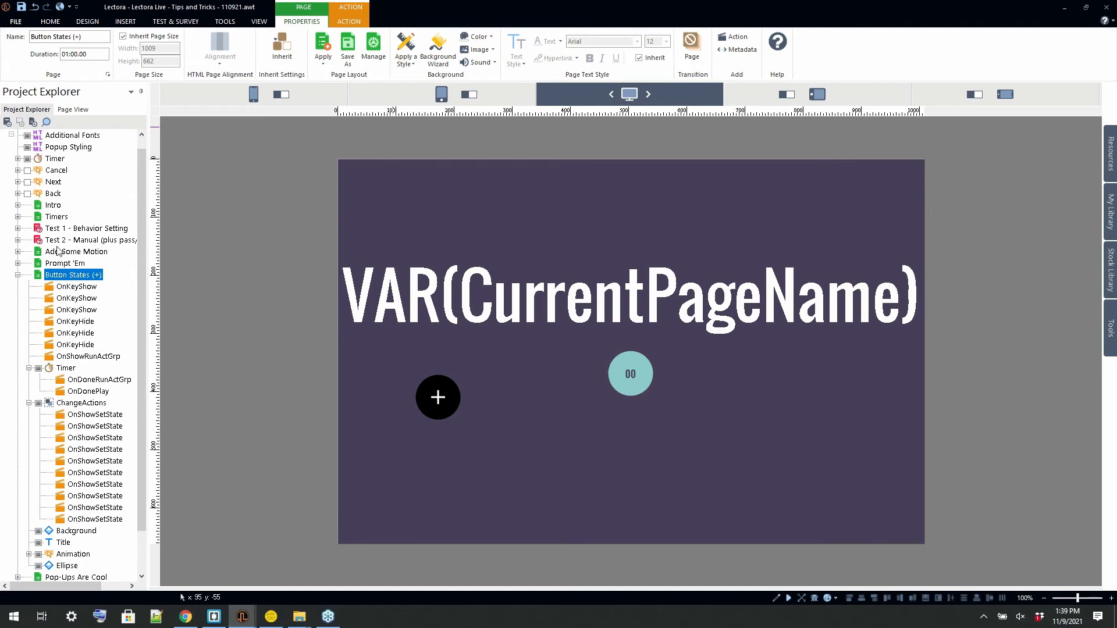
click(56, 265)
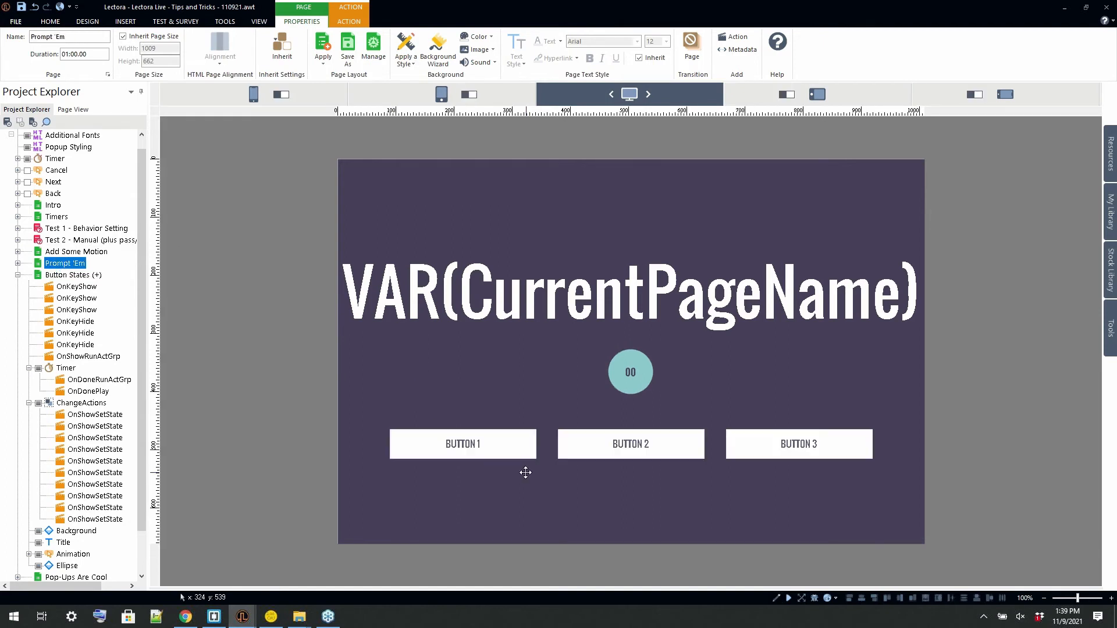
click(572, 449)
click(751, 444)
ctrl+click(622, 445)
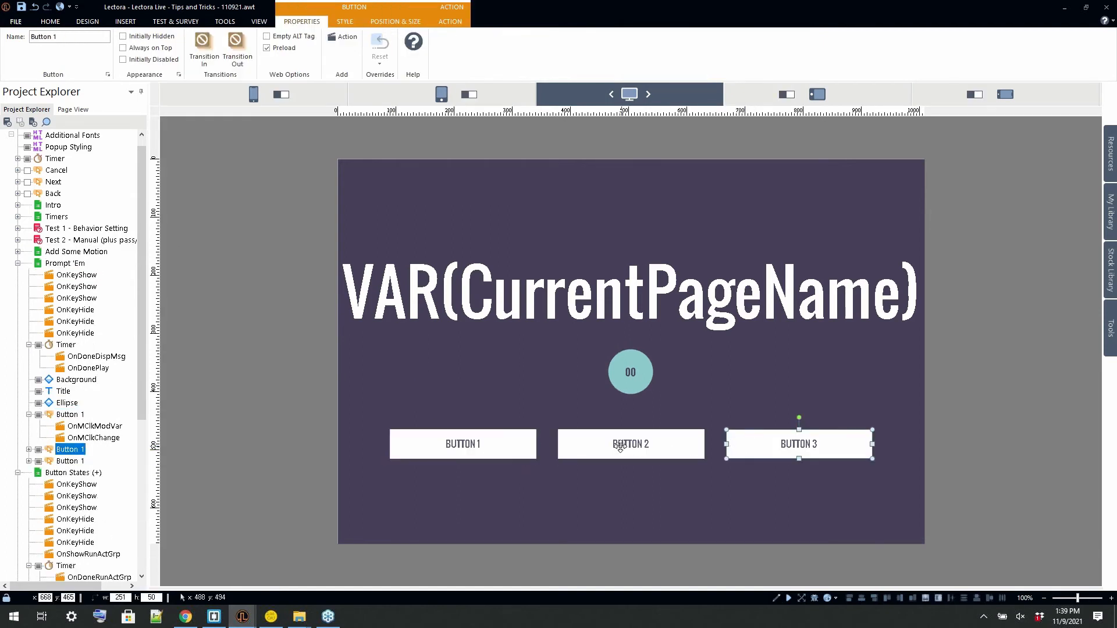
ctrl+click(451, 445)
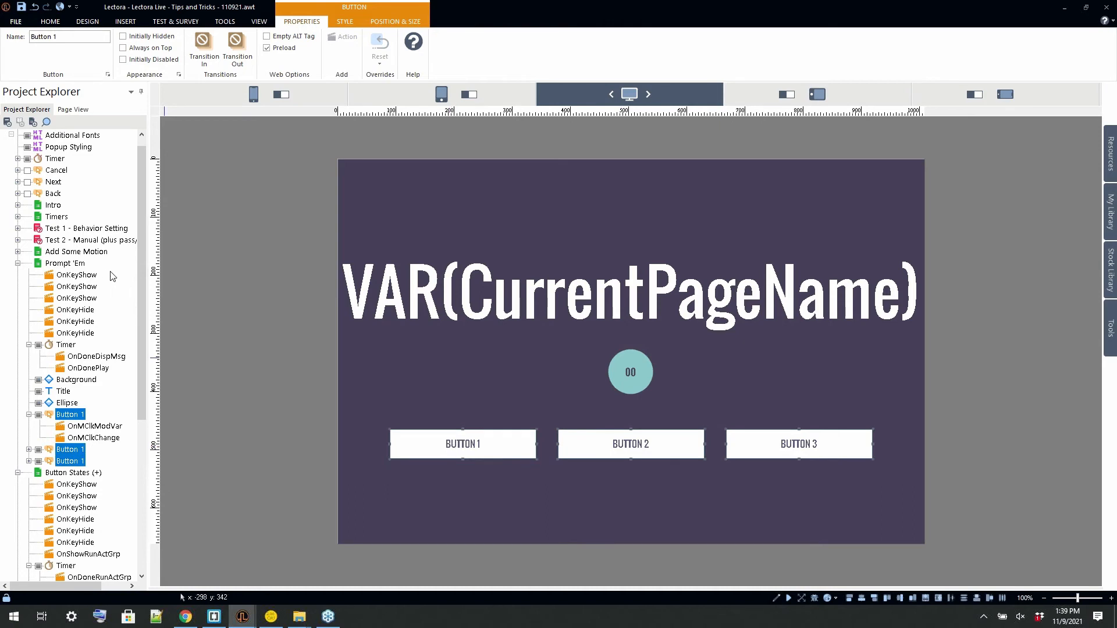
- Paste the three copied buttons after the Background shape on the Button States (+) page
click(18, 263)
click(66, 277)
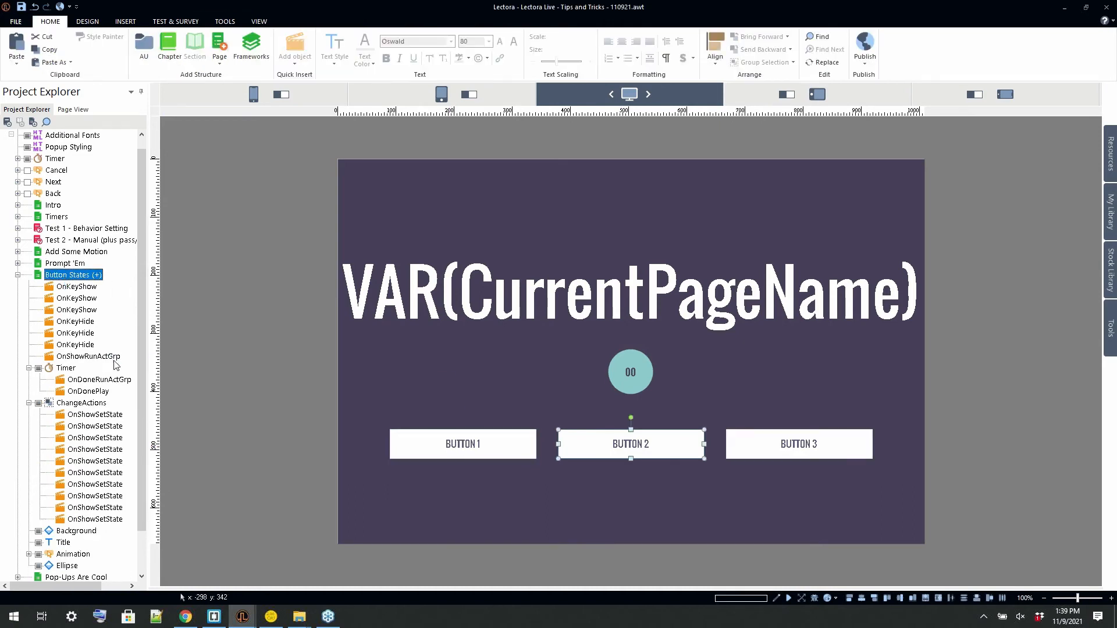
click(29, 403)
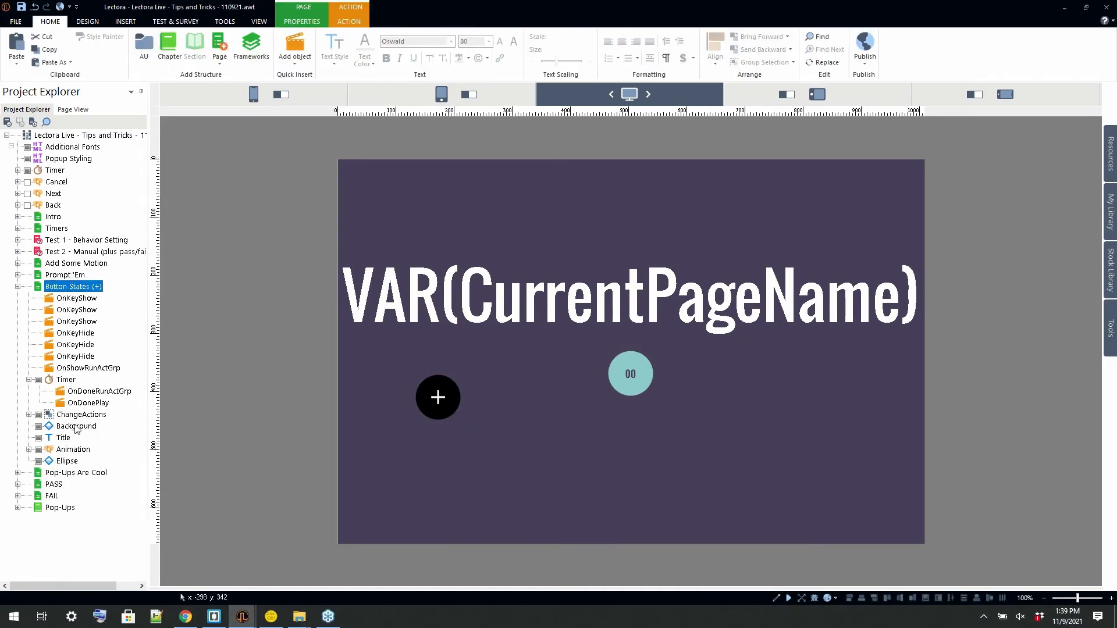
click(75, 426)
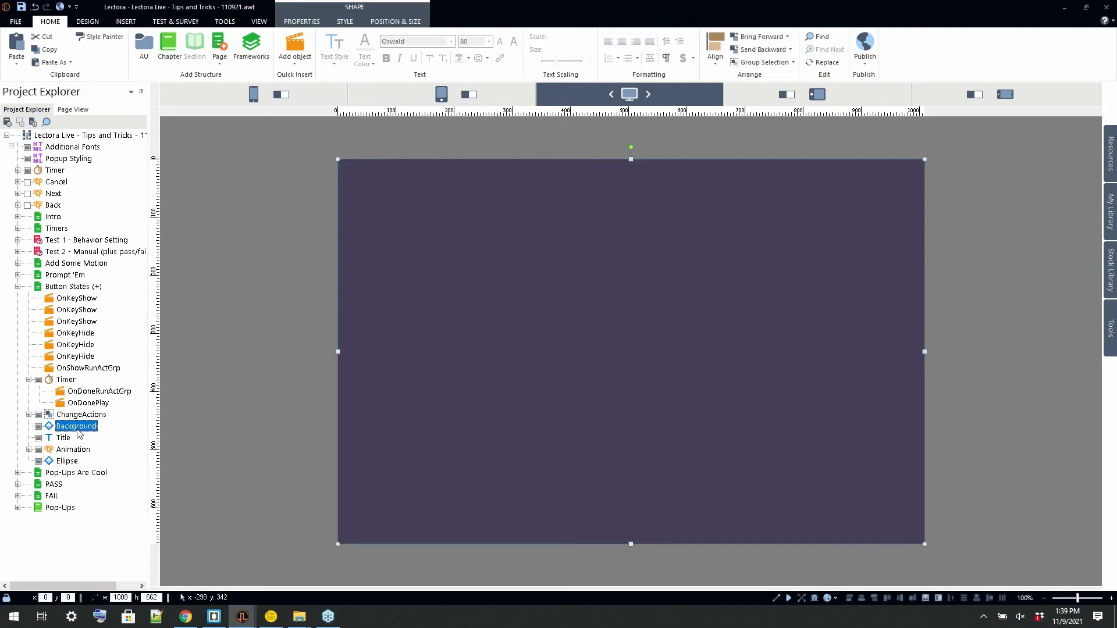
click(244, 411)
click(466, 452)
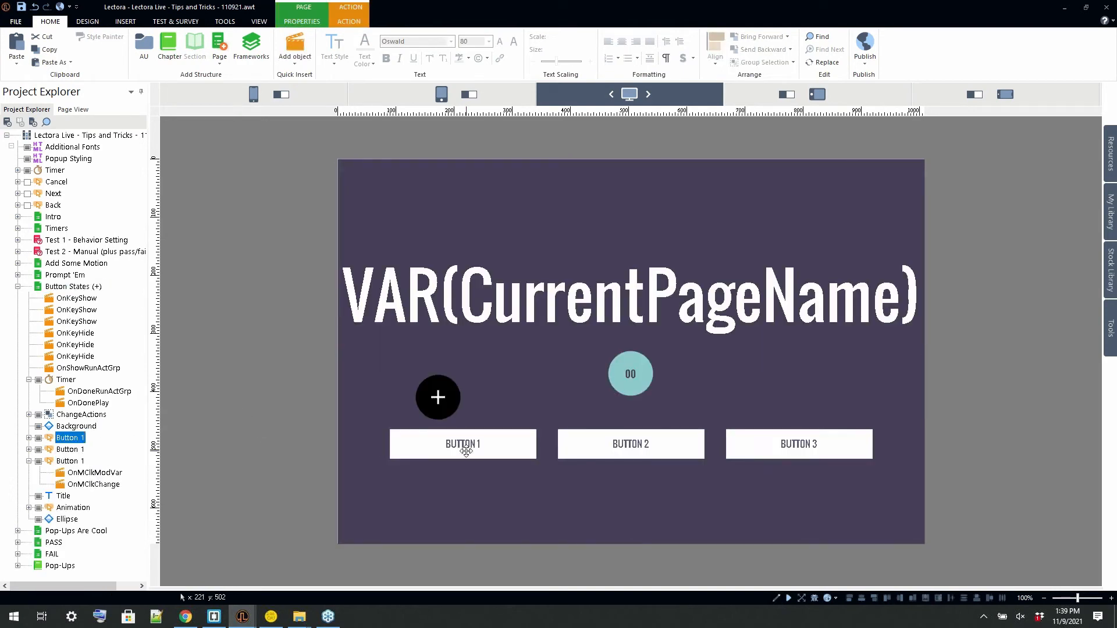
- Delete the pasted buttons labelled Button 2 and Button 3 from the Button States (+) page
click(77, 462)
shift+click(76, 453)
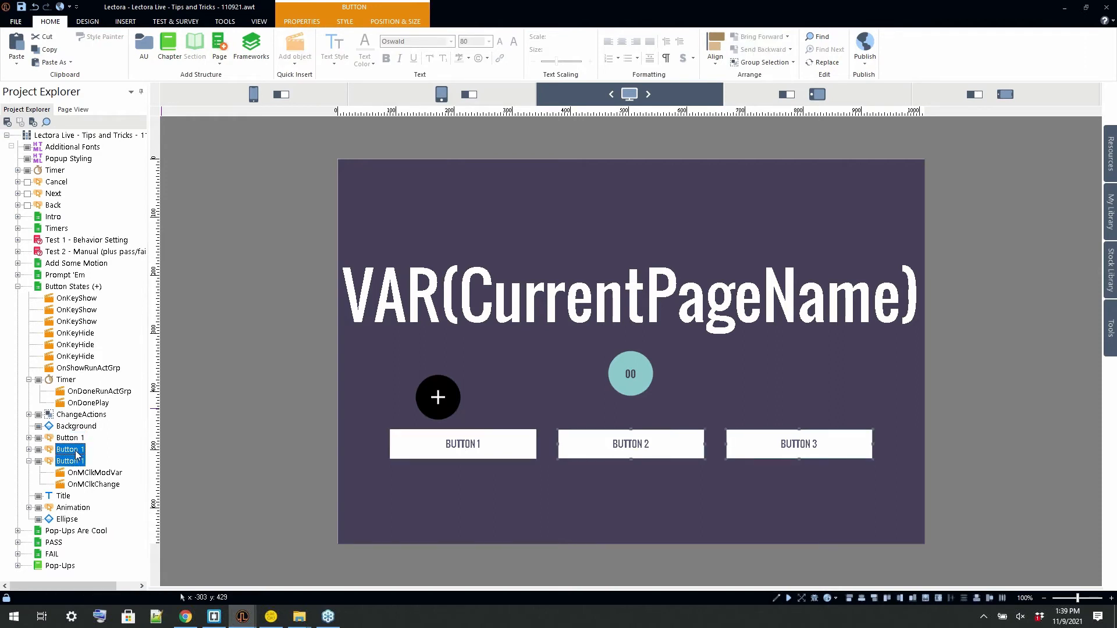
key(Delete)
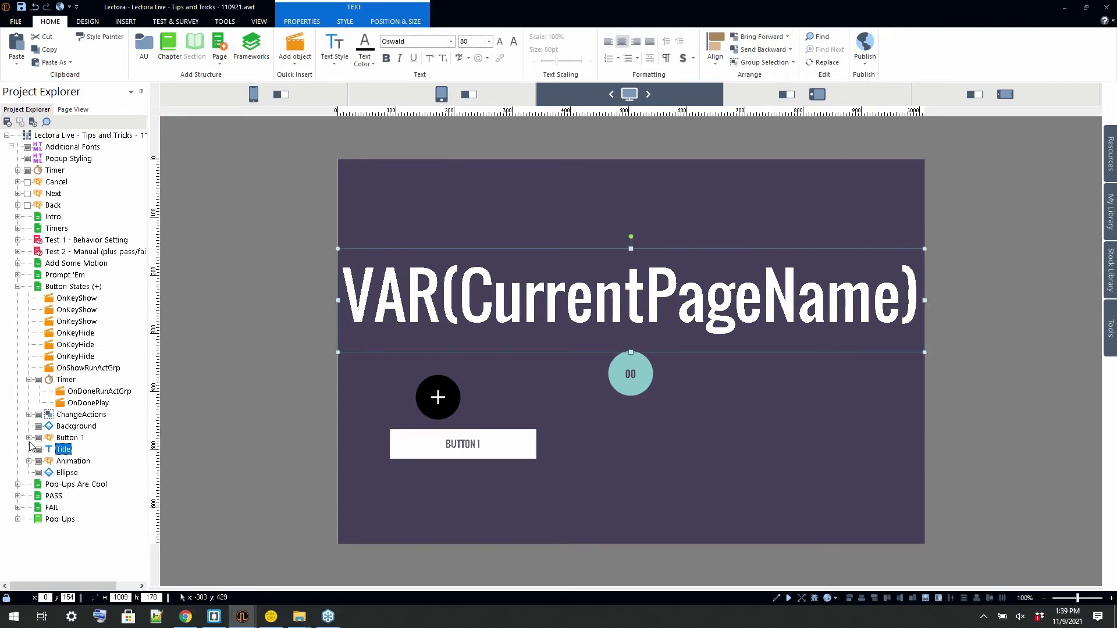
- Change Button 1's Modify Variable click action on the Button States (+) page to a Set State action
click(28, 438)
click(93, 449)
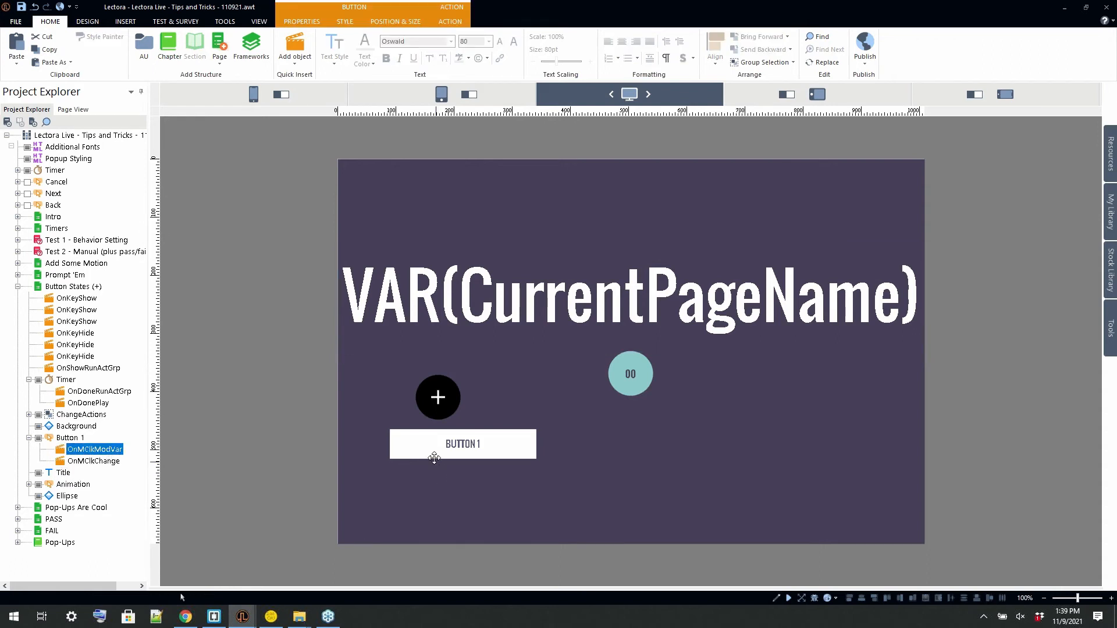
click(433, 457)
click(100, 452)
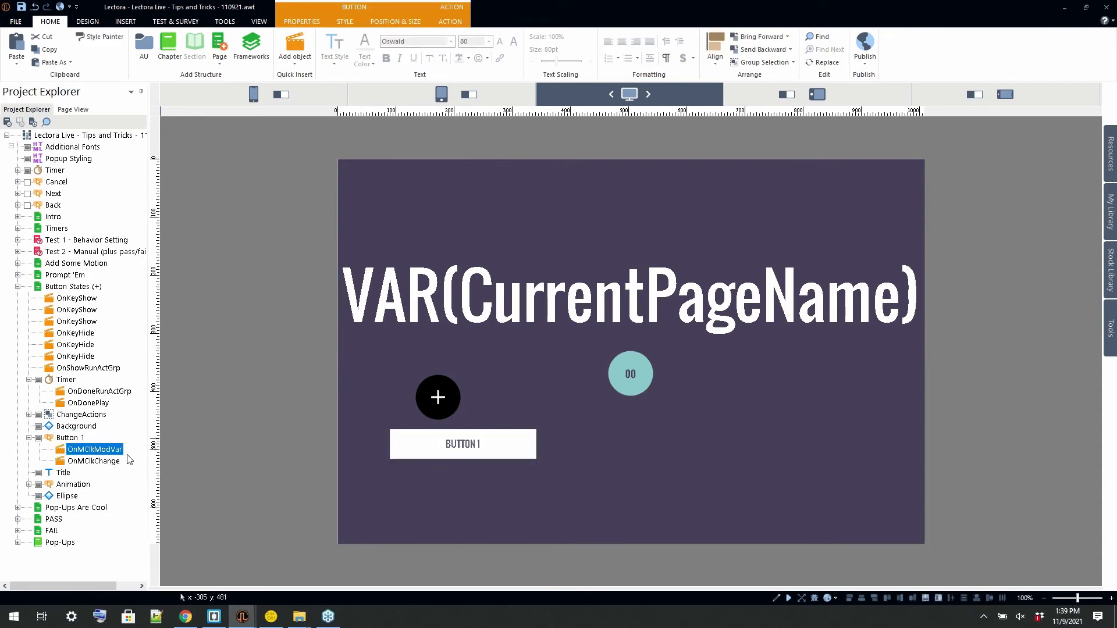
click(449, 22)
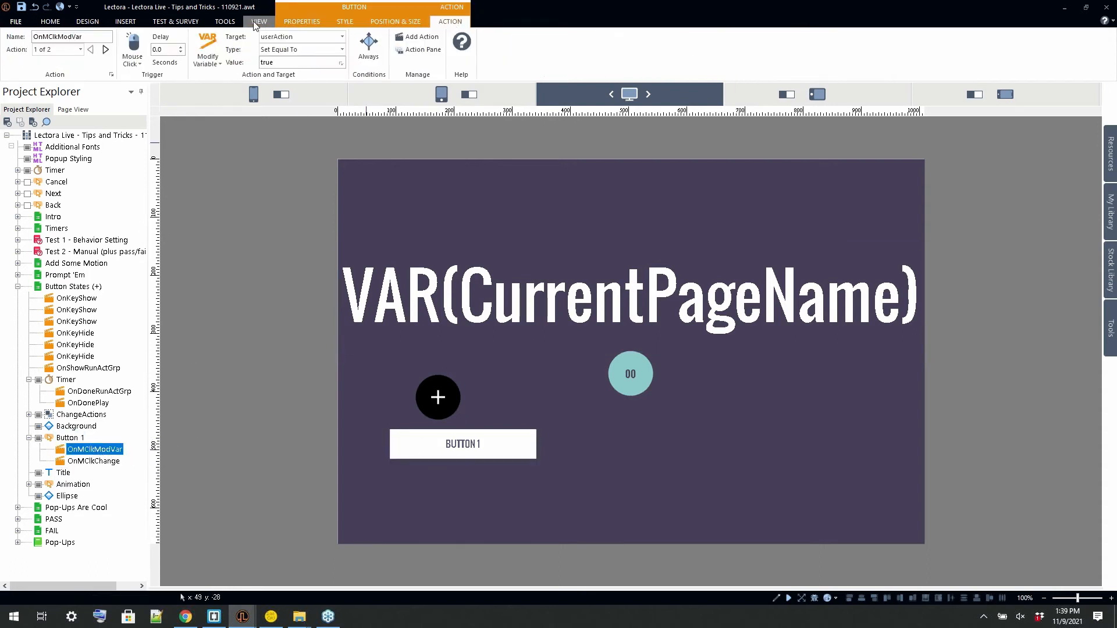
click(210, 65)
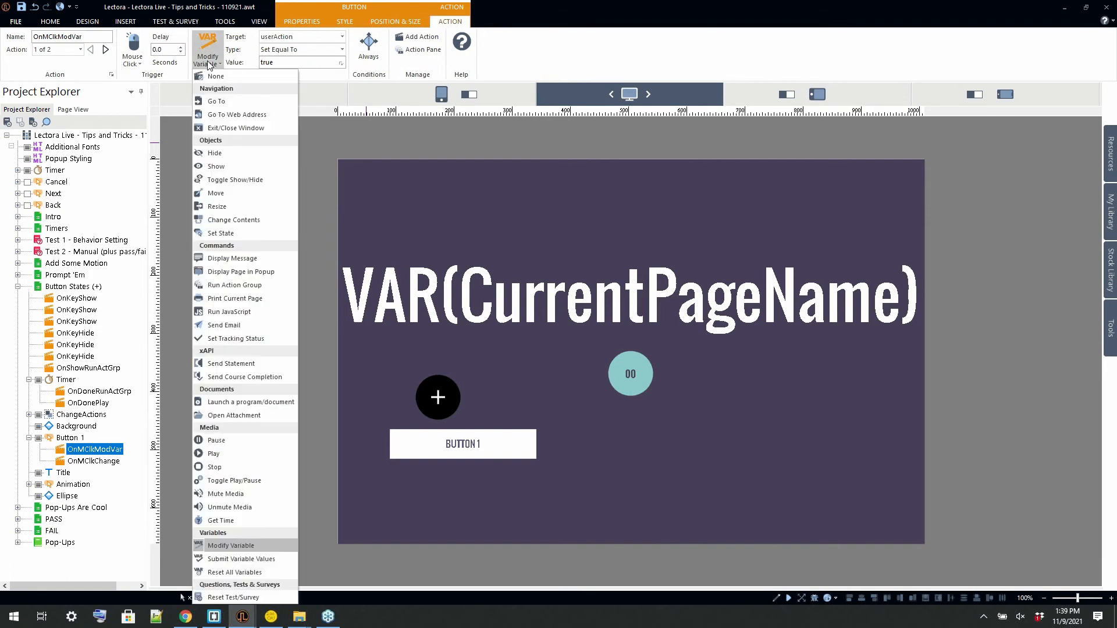
click(232, 233)
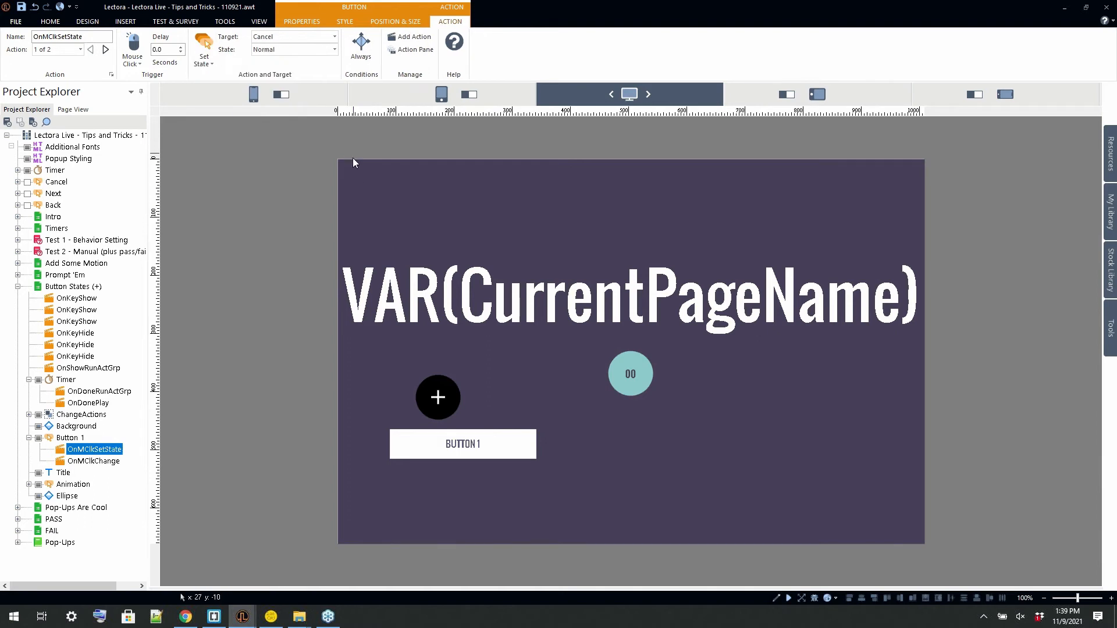
- Set the Set State action's target to Button 1 and check the states available for it
click(325, 40)
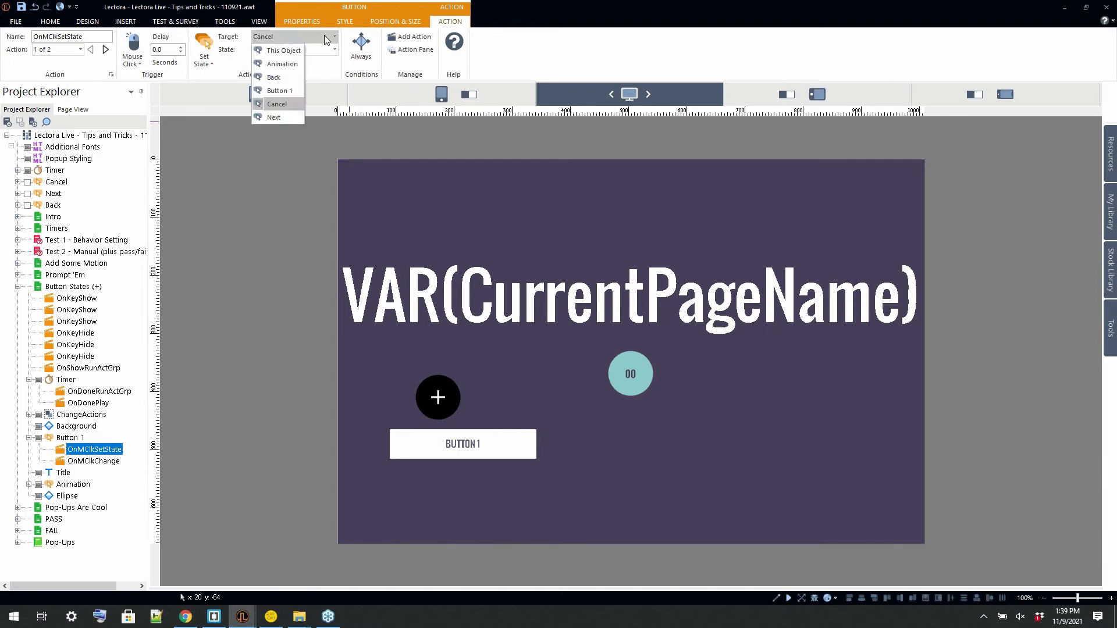
click(276, 91)
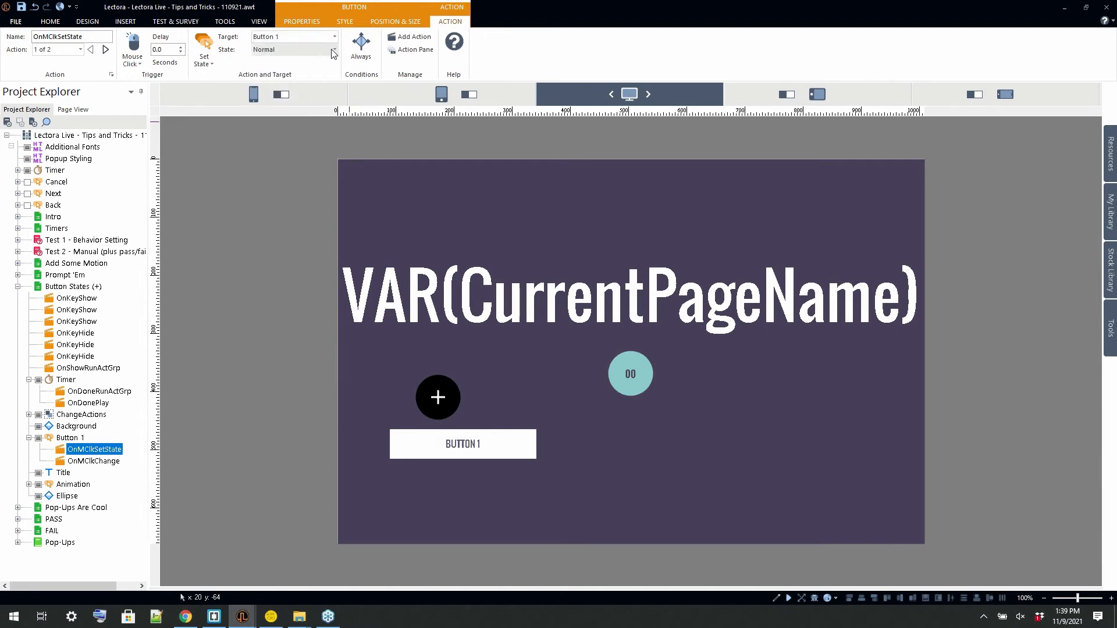
click(333, 50)
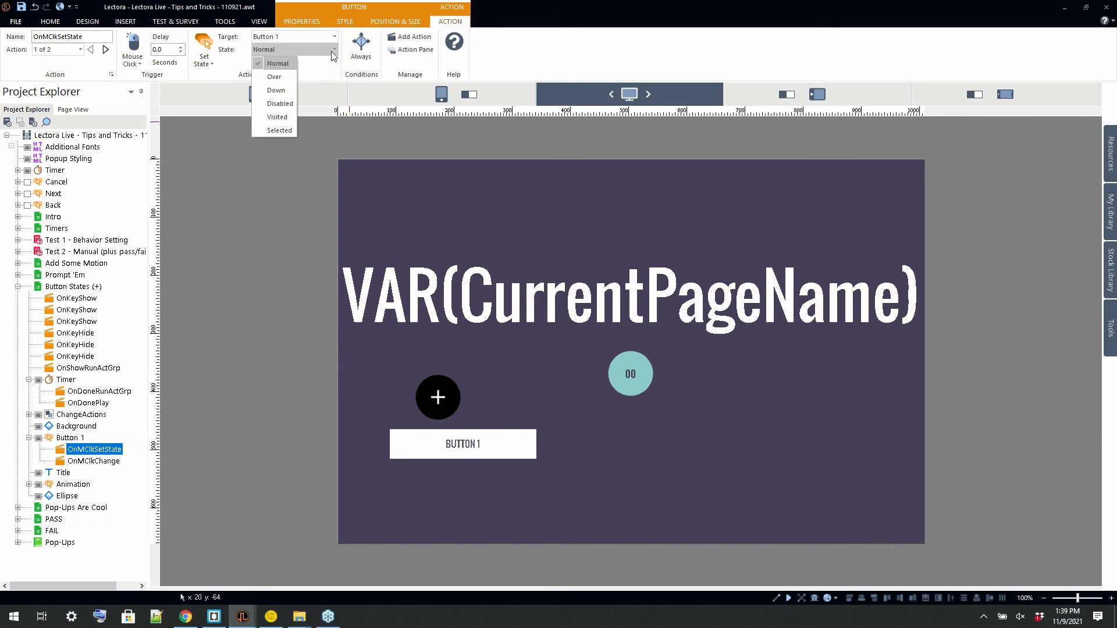
click(292, 51)
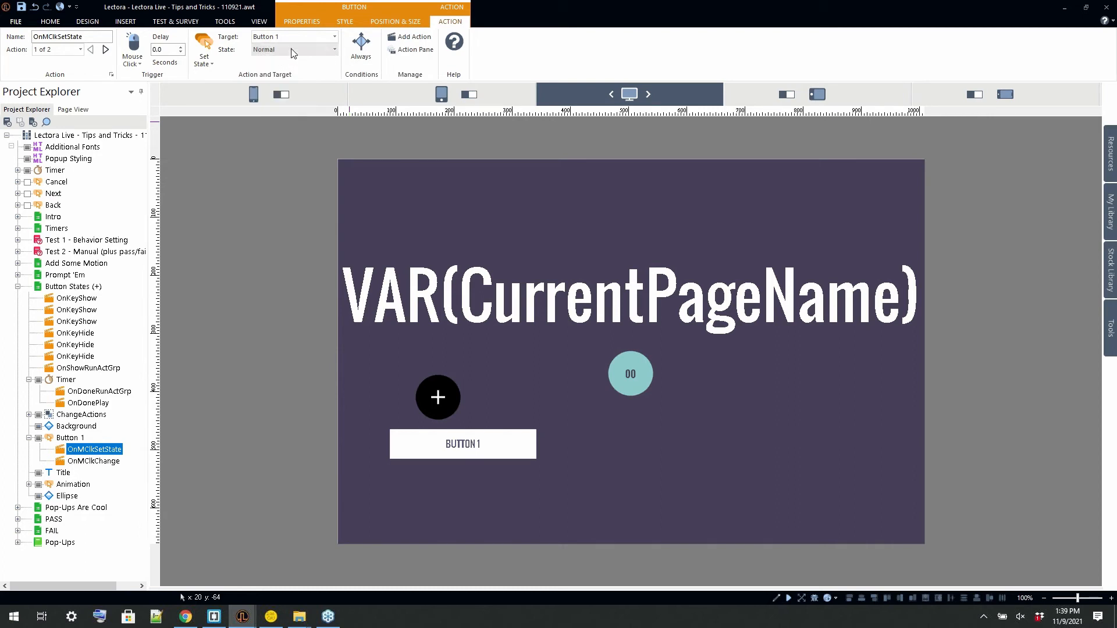
- Rename the pasted Button 1 object as ANIMATION STATE
click(69, 438)
click(69, 438)
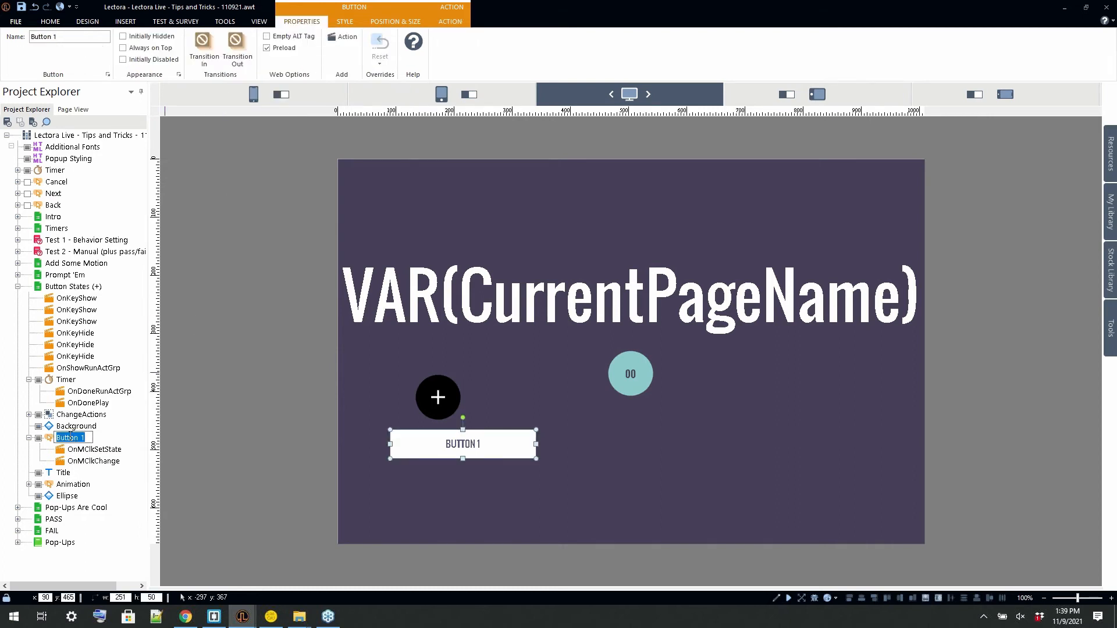
text(S)
text(NIMATION STATE)
key(Return)
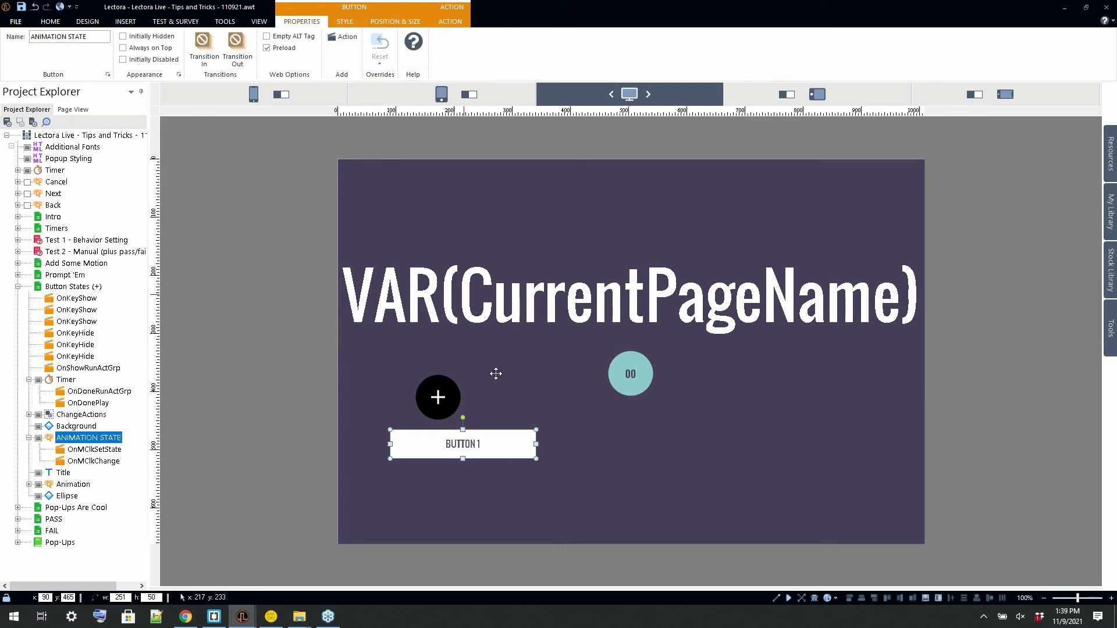
- Check the state options of the ANIMATION STATE button's Set State action and identify the plus button's object name
click(306, 413)
click(94, 449)
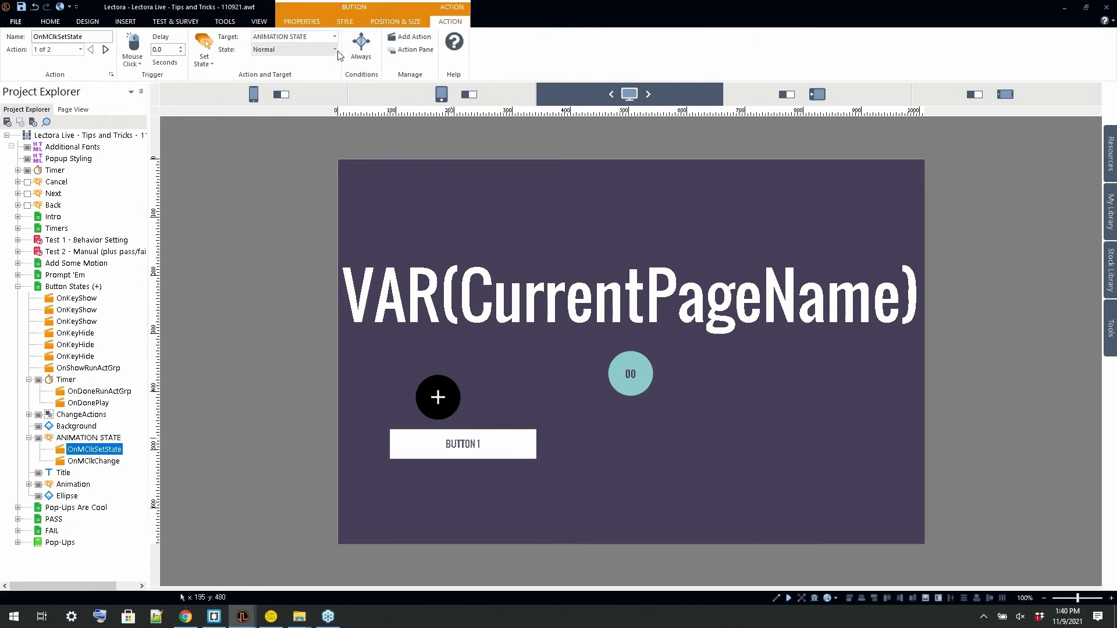
click(338, 53)
click(282, 70)
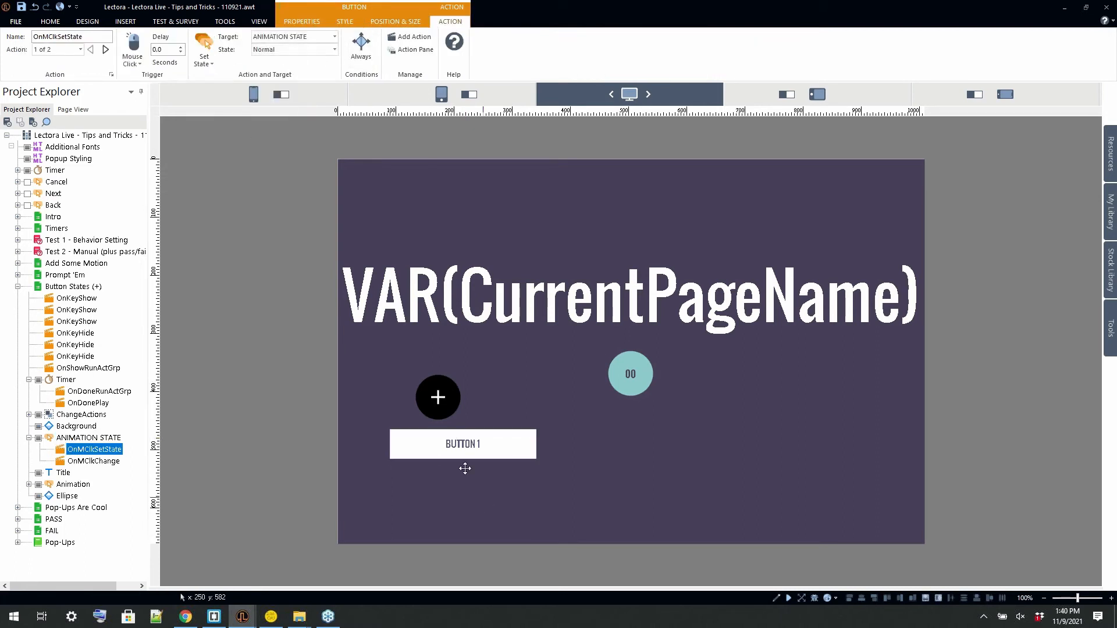
click(452, 448)
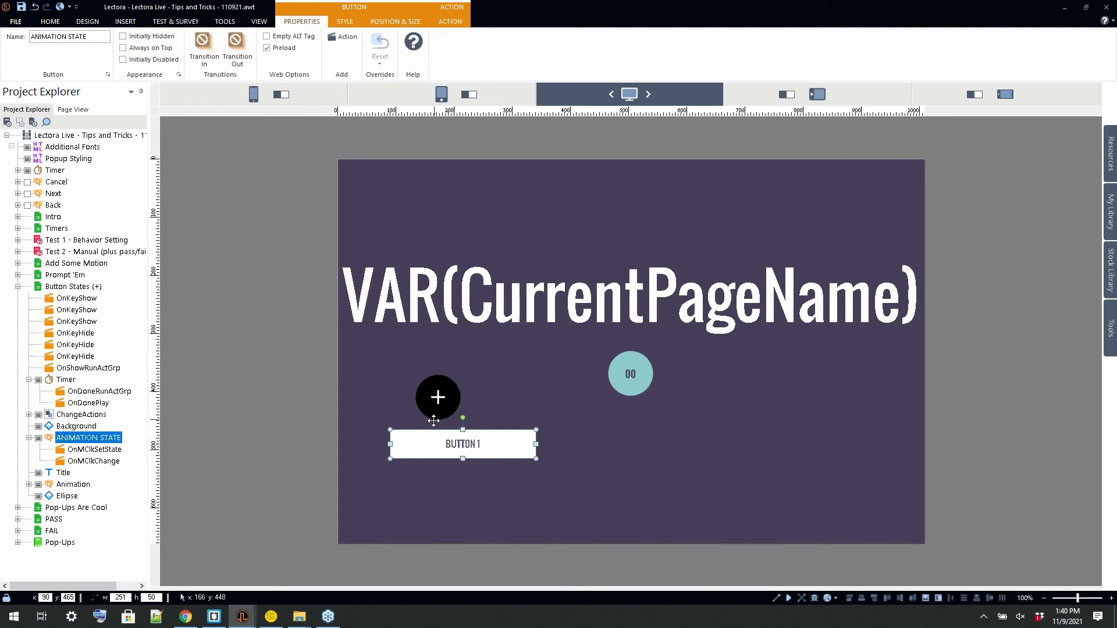
click(436, 399)
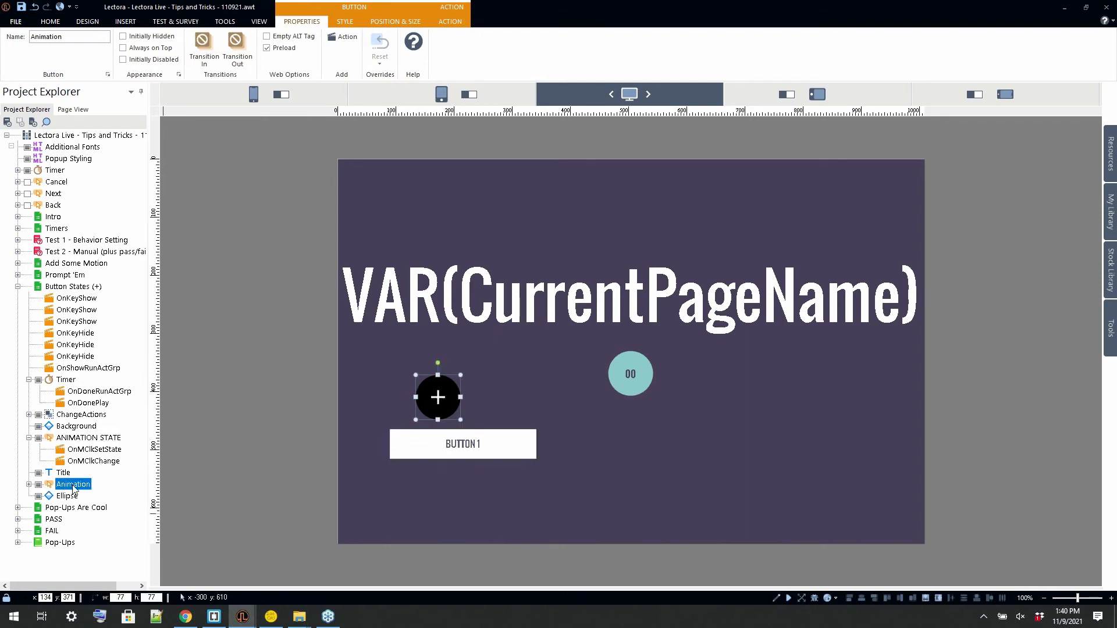
- Point the ANIMATION STATE button's Set State action at the Animation button with state T1
click(88, 437)
click(93, 449)
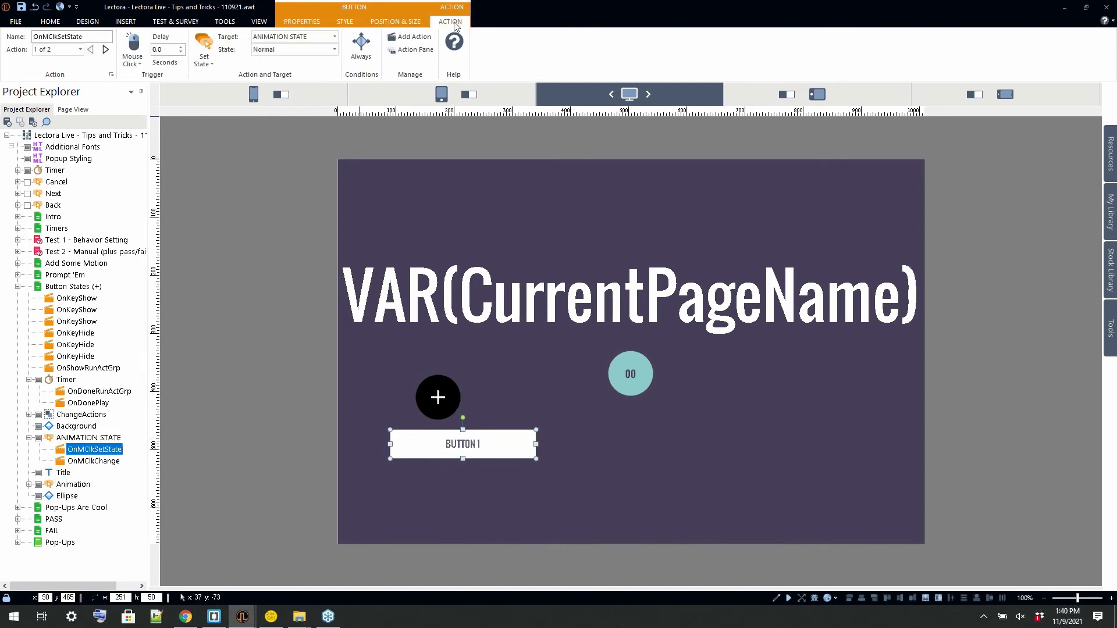
click(318, 32)
click(298, 64)
click(322, 49)
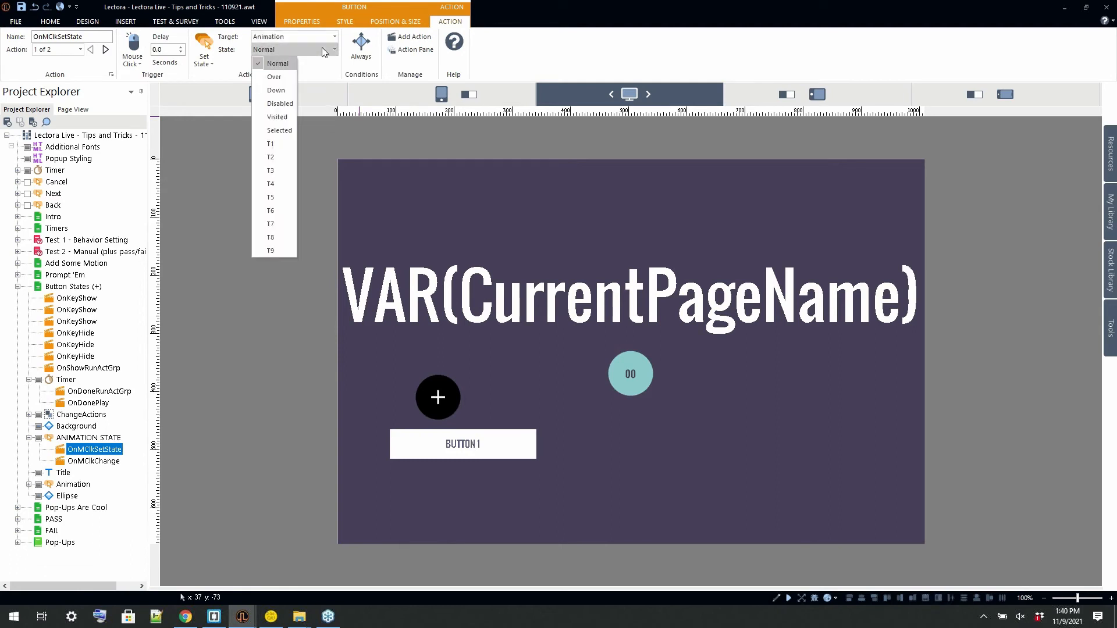
click(272, 144)
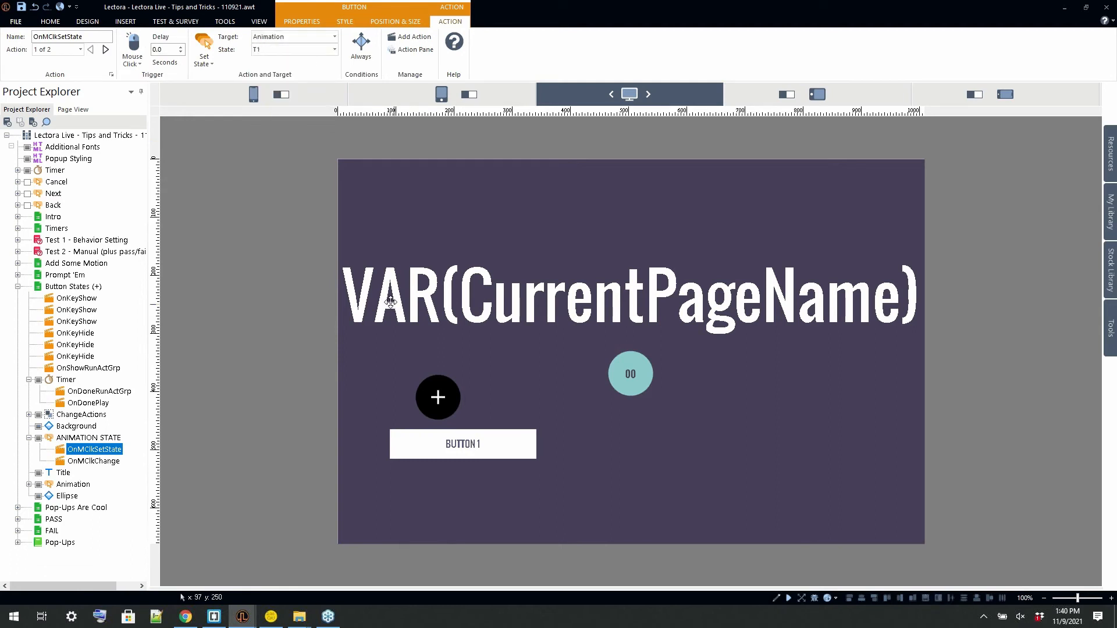
- Review the BUTTON 1 button's title-change action, copy the button, and place the copy directly to its right
click(472, 442)
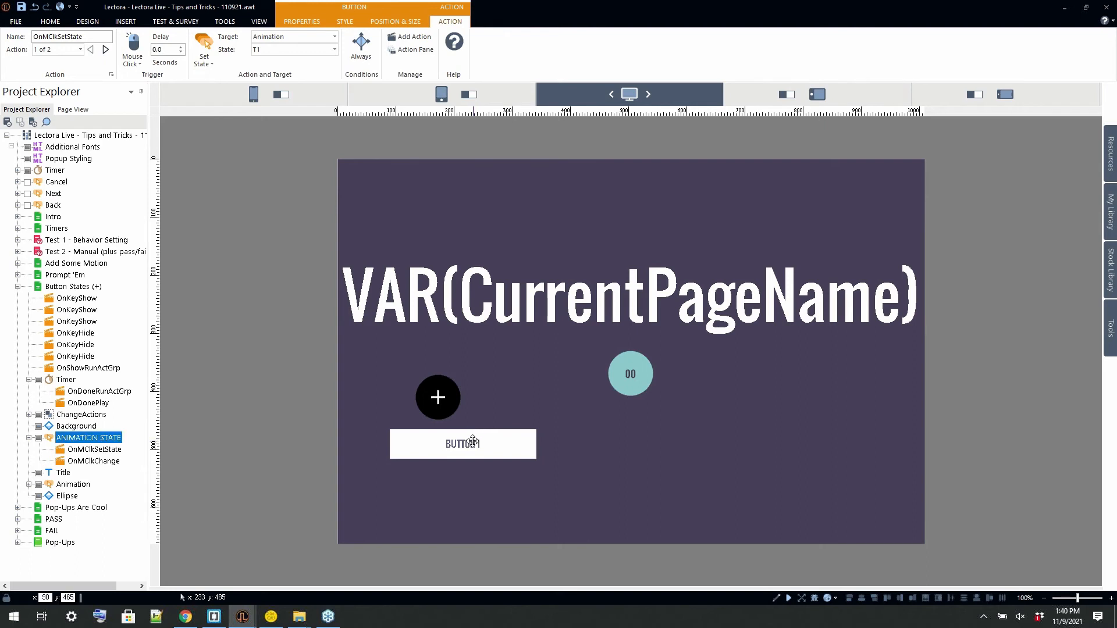
click(74, 461)
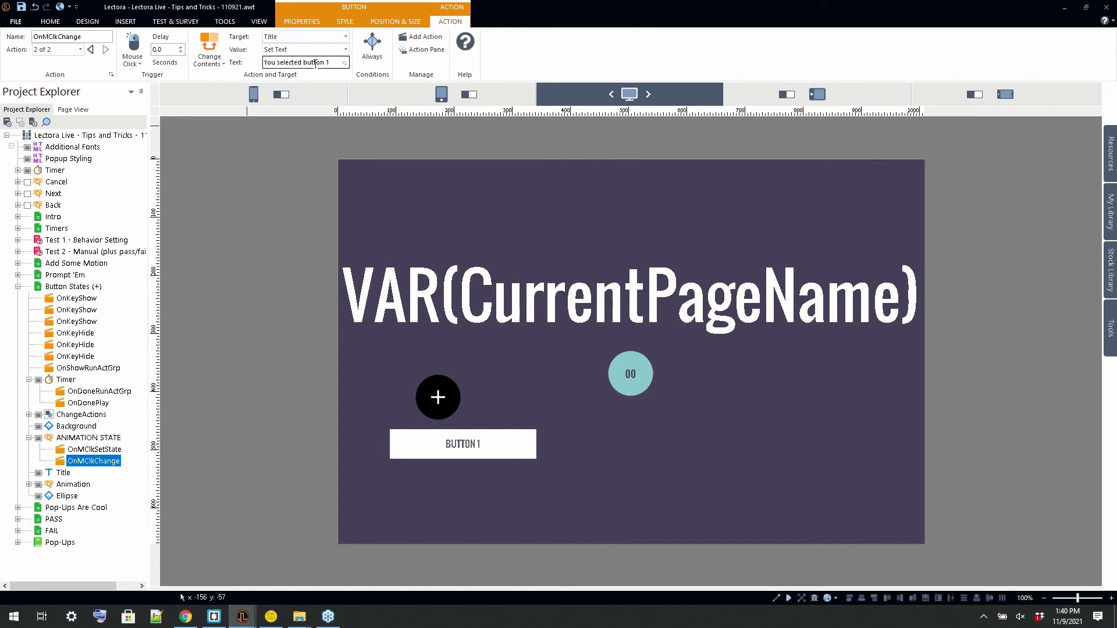
click(332, 63)
drag(435, 446, 594, 459)
key(ctrl+c)
key(ctrl+v)
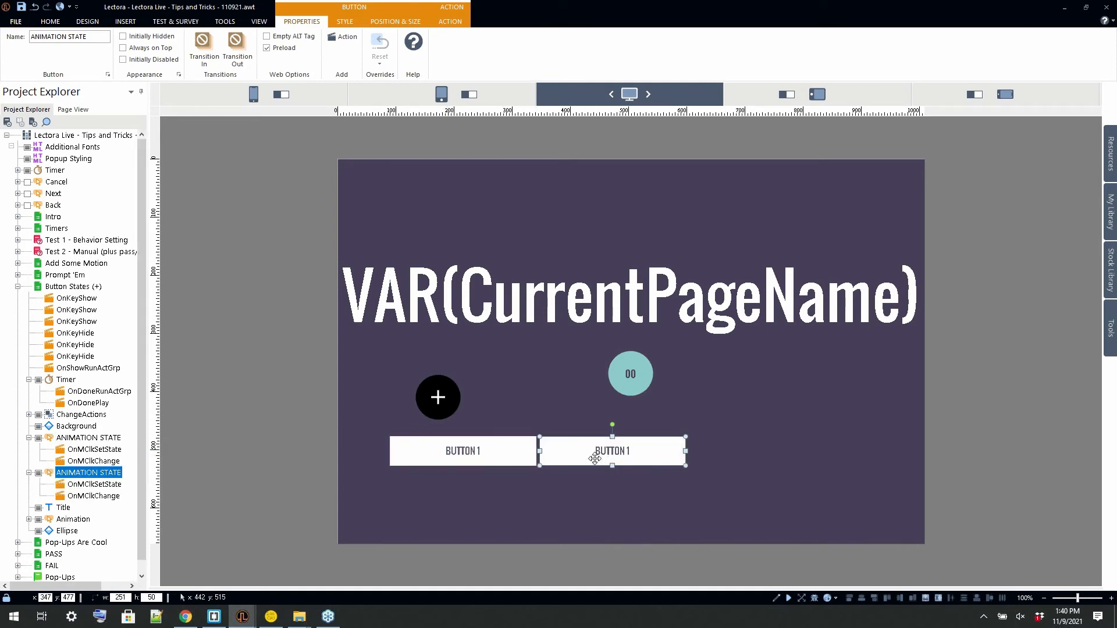
- Set the state in the copied button's Set State action to T3
click(450, 22)
click(326, 49)
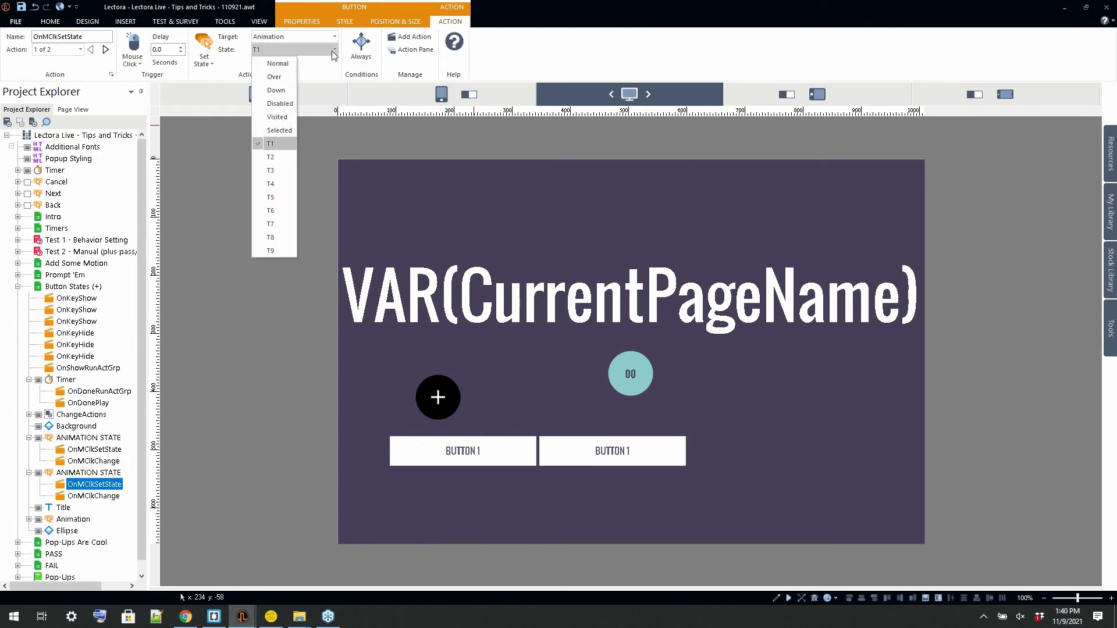
click(270, 170)
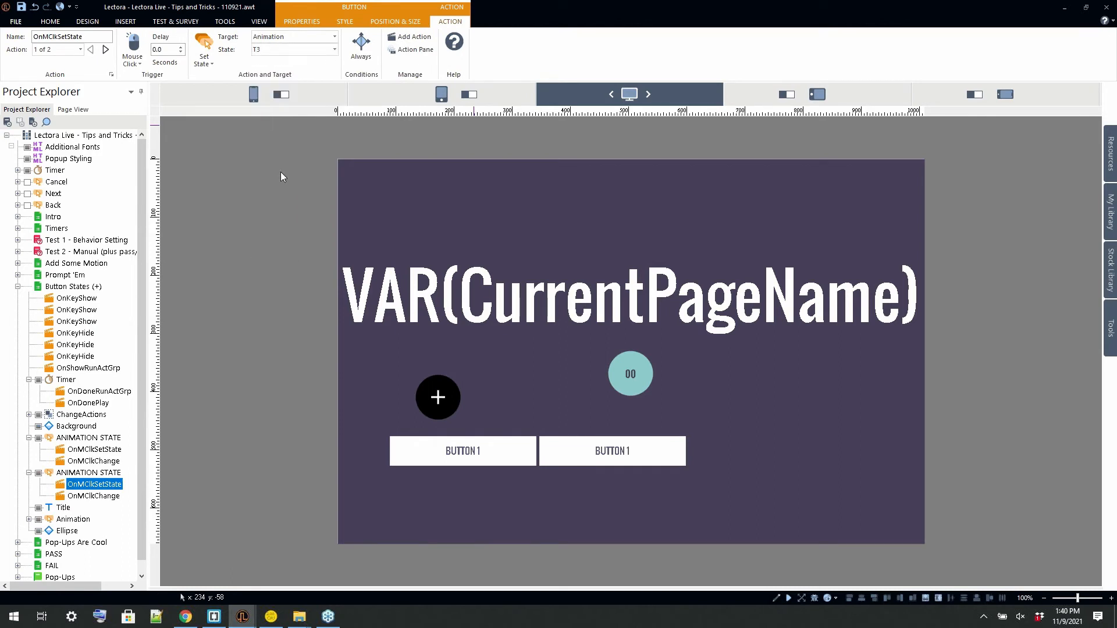
- Label the copied button BUTTON 2 and set its title-change text to "You selected button 2"
click(651, 457)
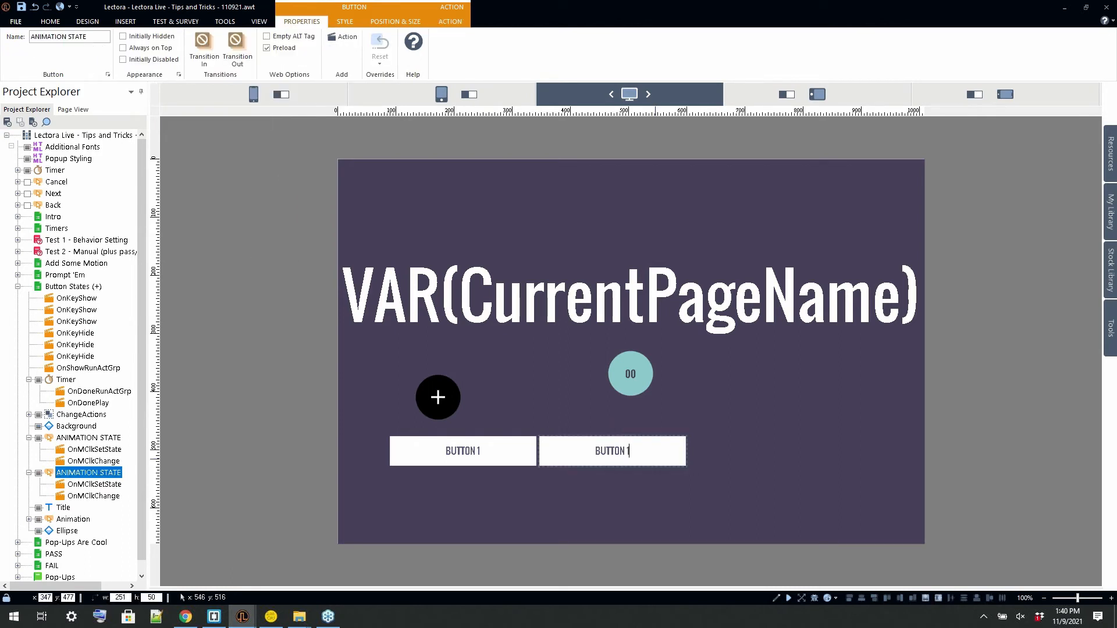
double_click(651, 456)
key(BackSpace)
text(2)
click(100, 496)
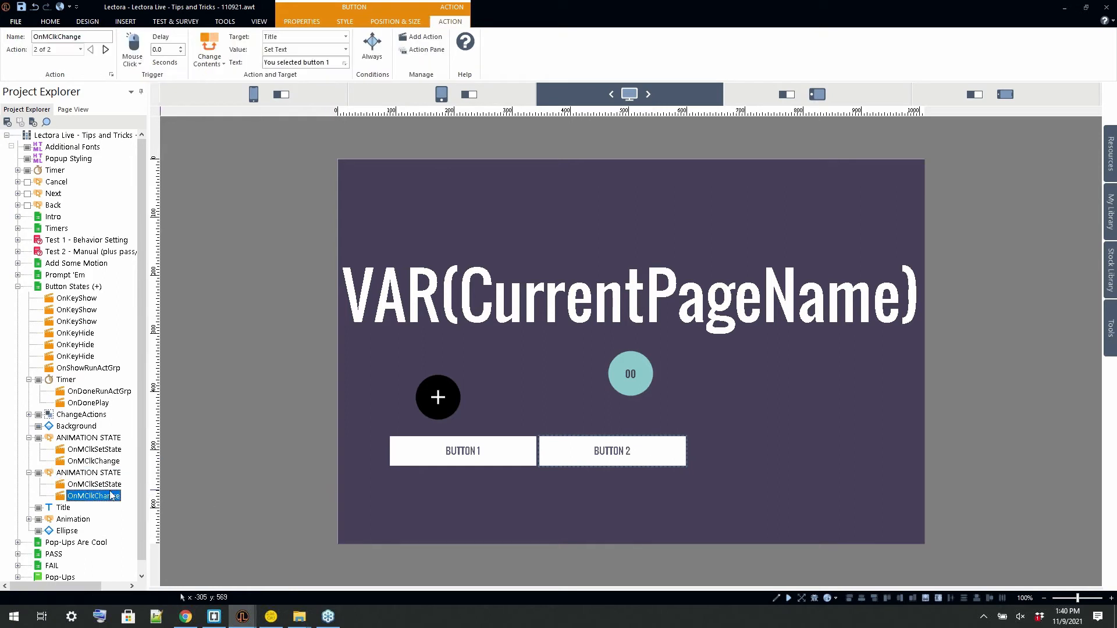
click(339, 62)
key(ctrl+v)
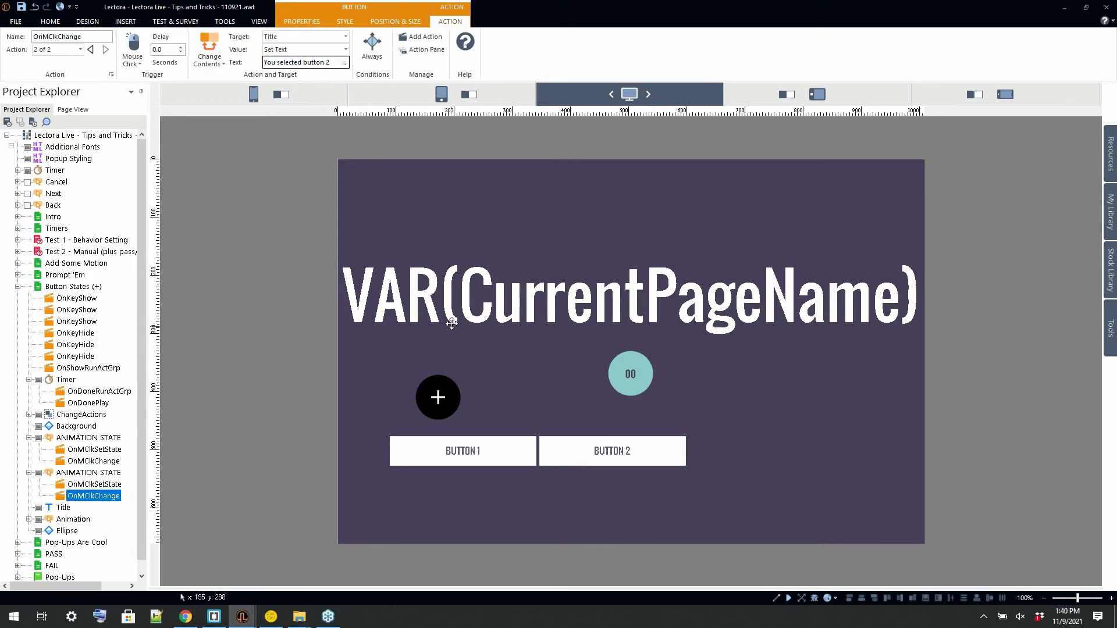
- Duplicate the BUTTON 2 button and place the copy to its right in the same row
click(439, 299)
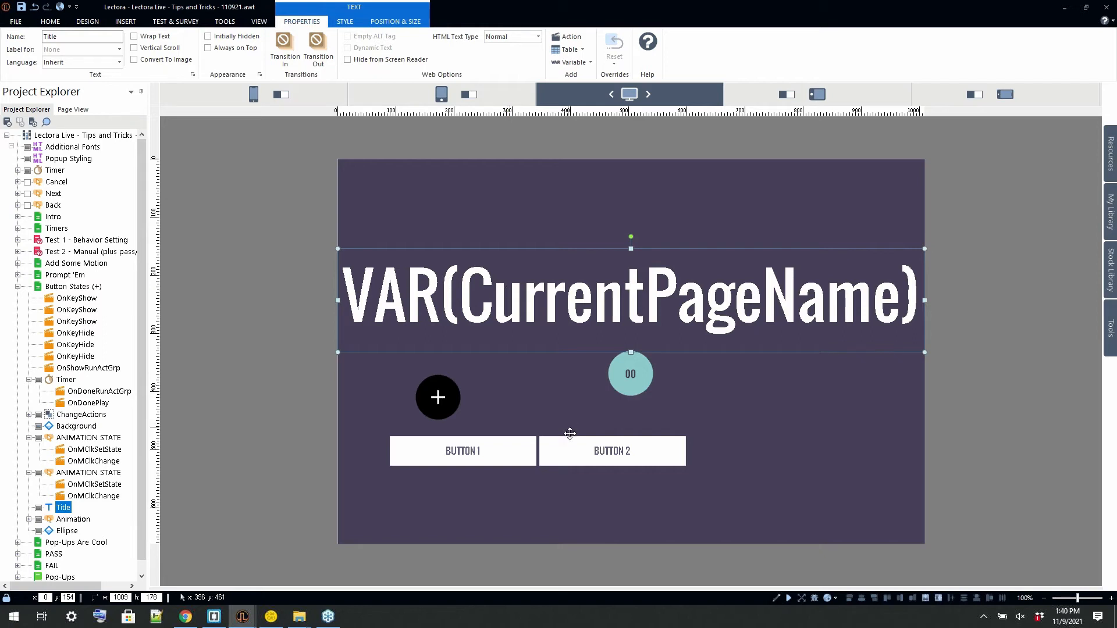
click(569, 453)
key(ctrl+d)
drag(619, 447, 779, 459)
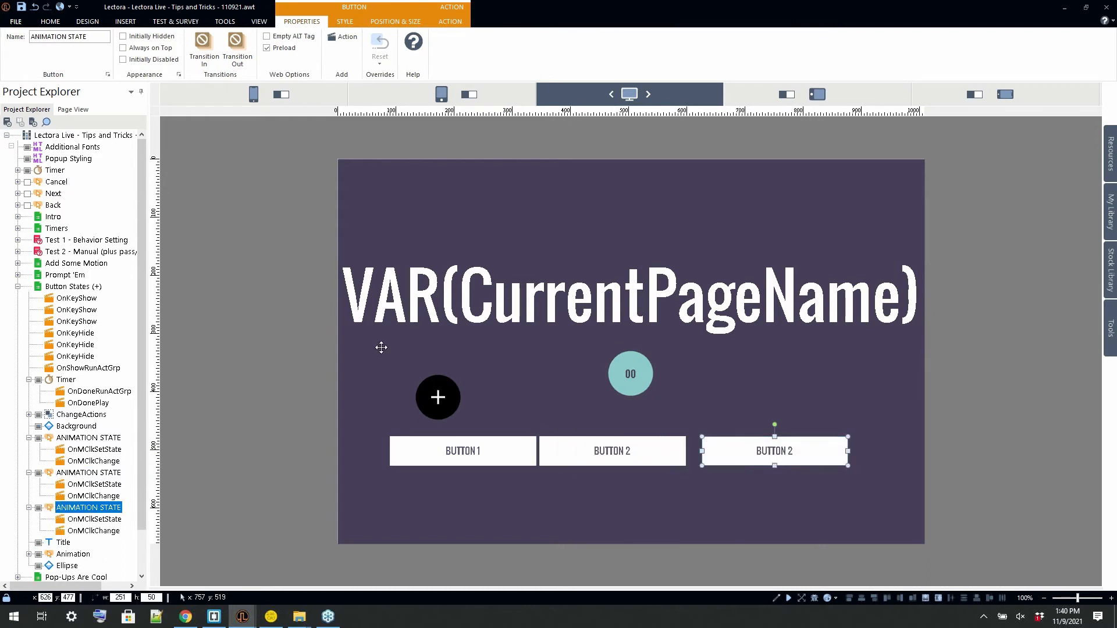
- Set the third button's Set State action to state T5 and open its title-change text for editing
click(95, 519)
click(333, 50)
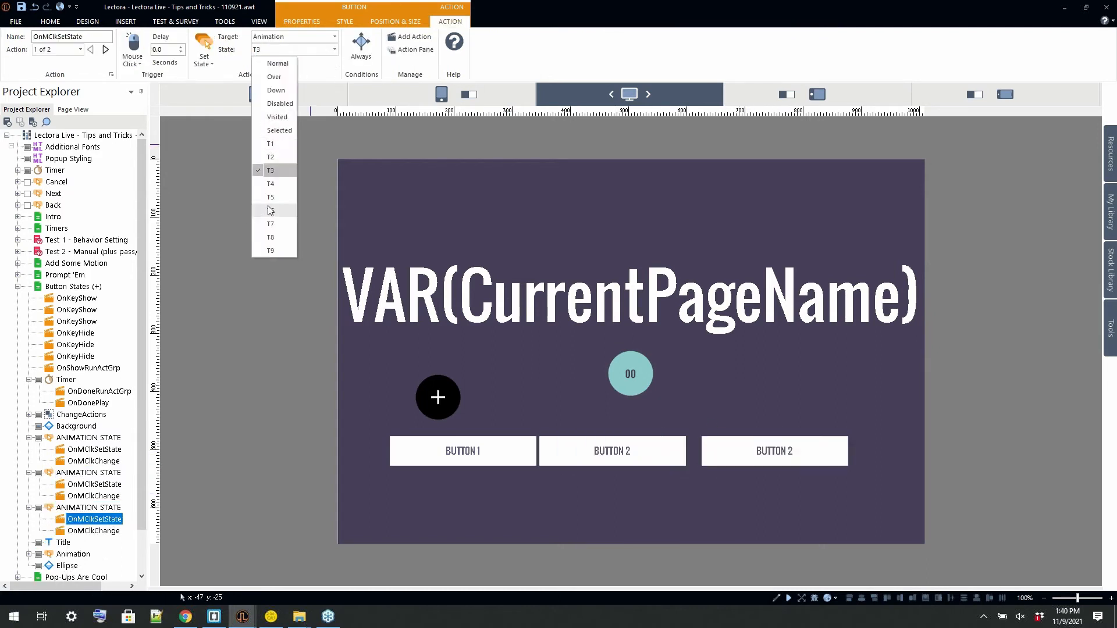
click(273, 170)
click(88, 532)
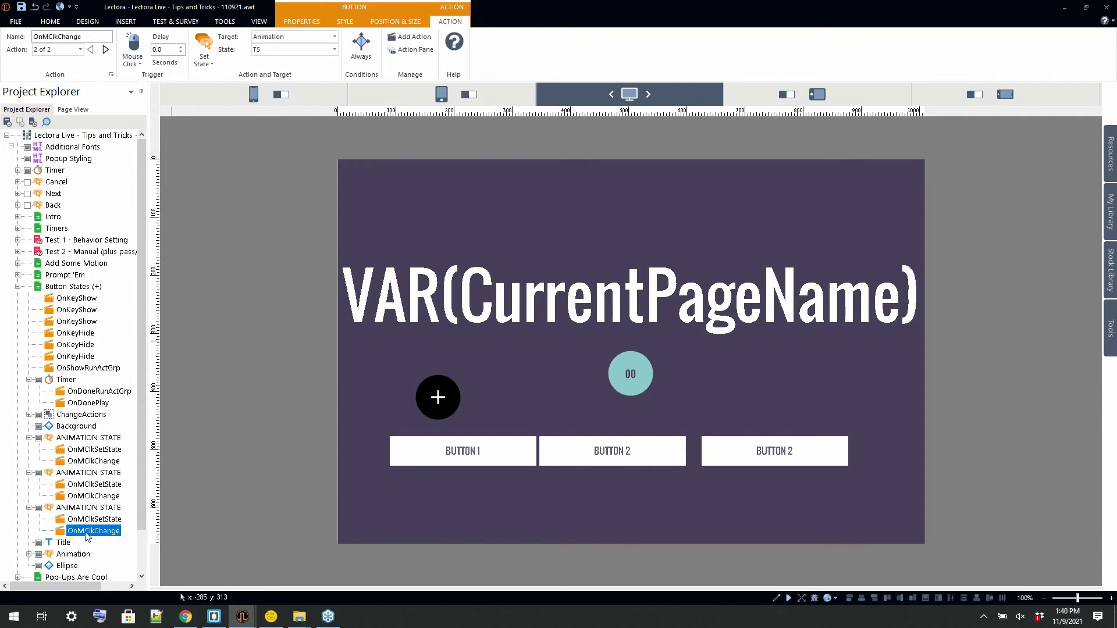
click(334, 63)
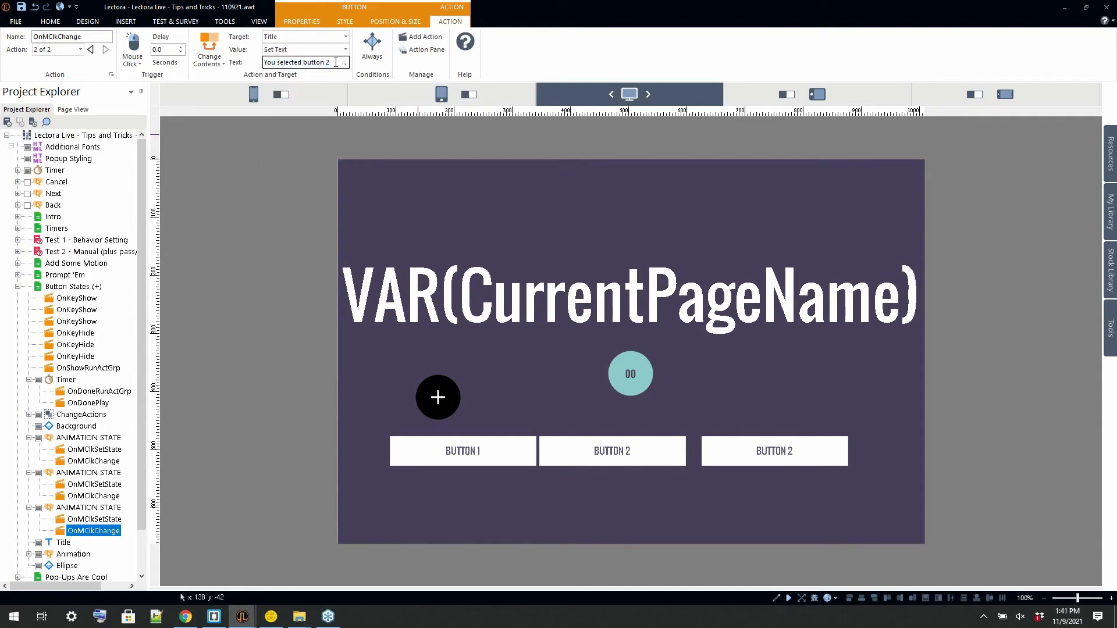
- Preview the Button States (+) page, test BUTTON 1, and close the preview
click(74, 286)
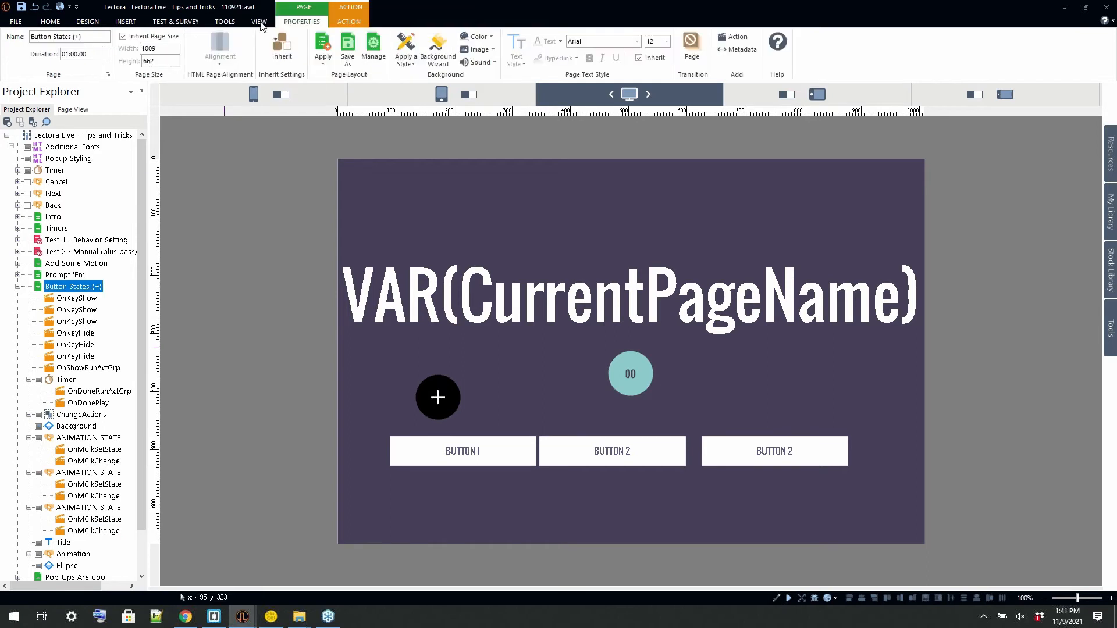
click(258, 22)
click(115, 57)
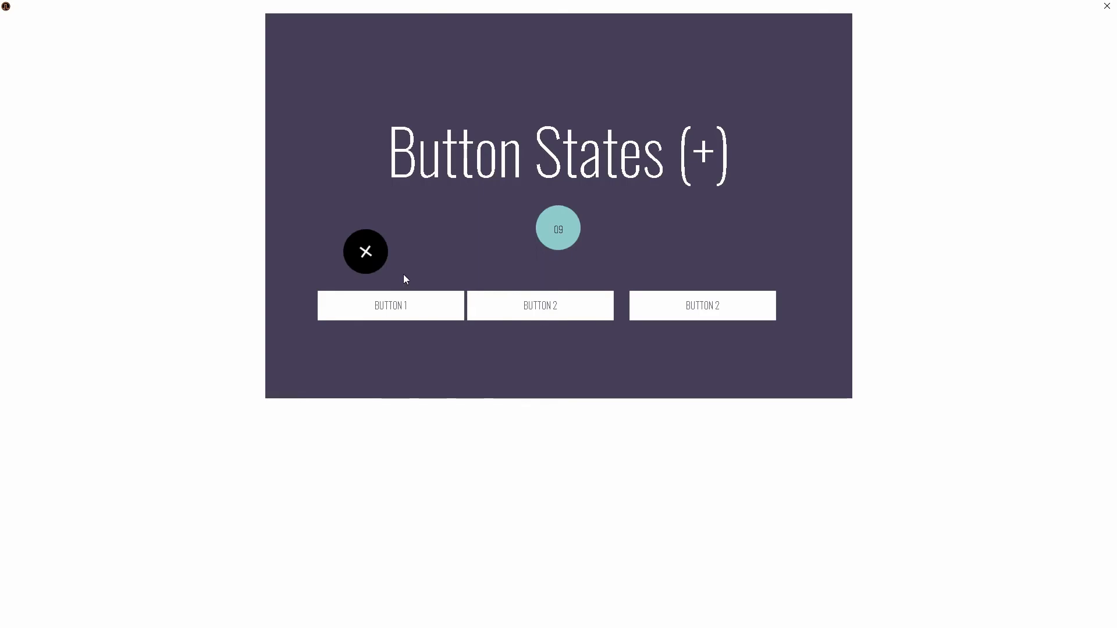
click(410, 308)
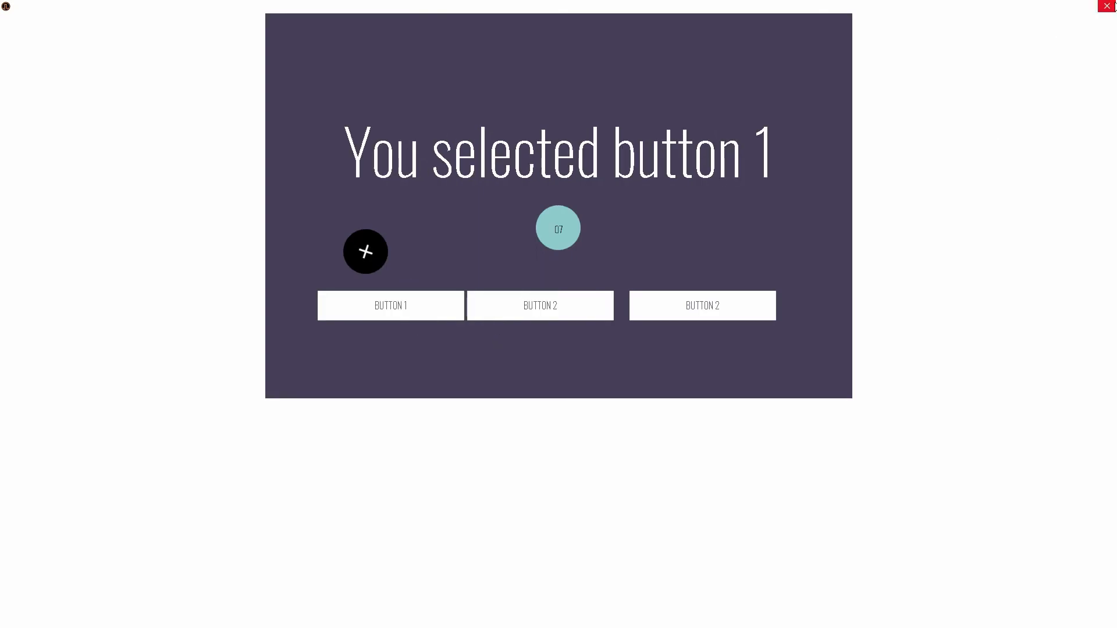
click(1107, 6)
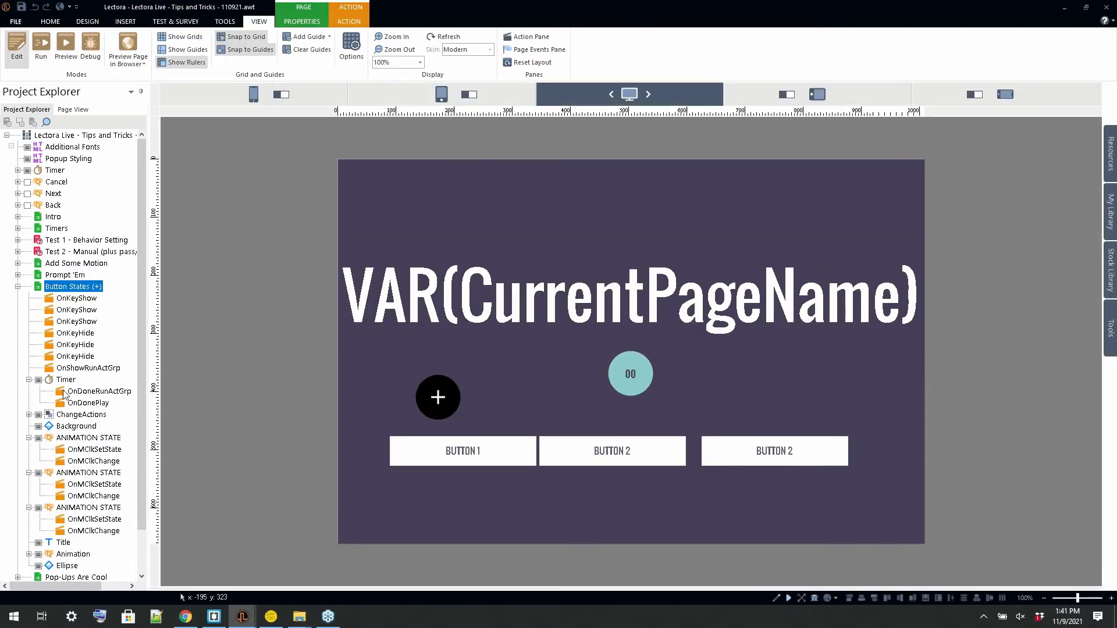
- Delete the ChangeActions group and the Timer from the Button States (+) page
click(66, 380)
click(71, 415)
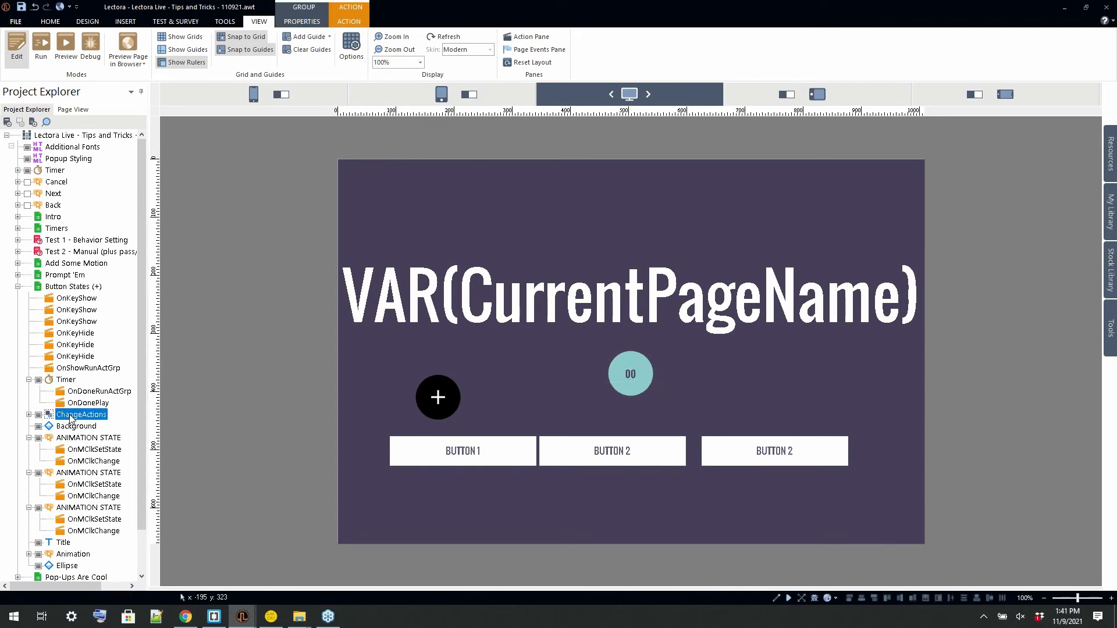
key(Delete)
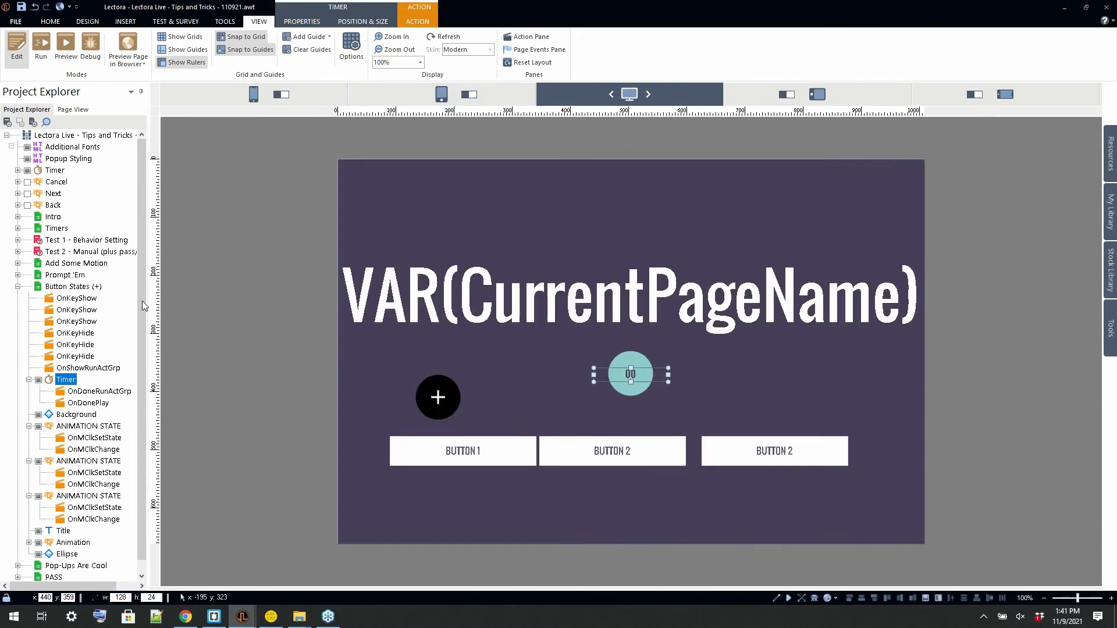
key(Delete)
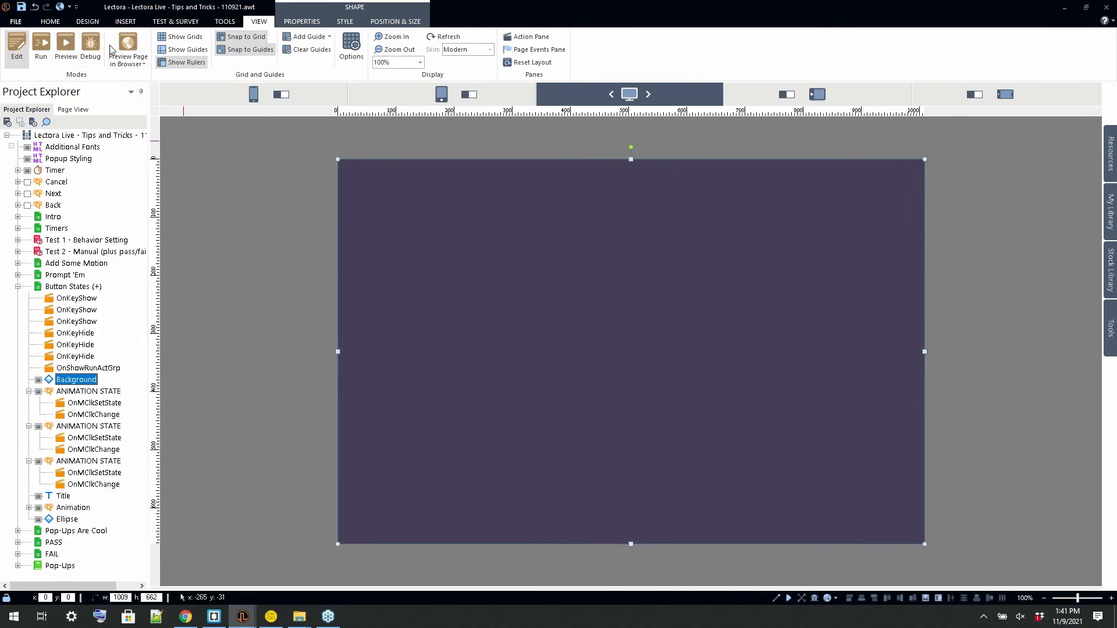
- Preview the Button States (+) page, test all three buttons repeatedly in varying order, and close the preview
click(66, 46)
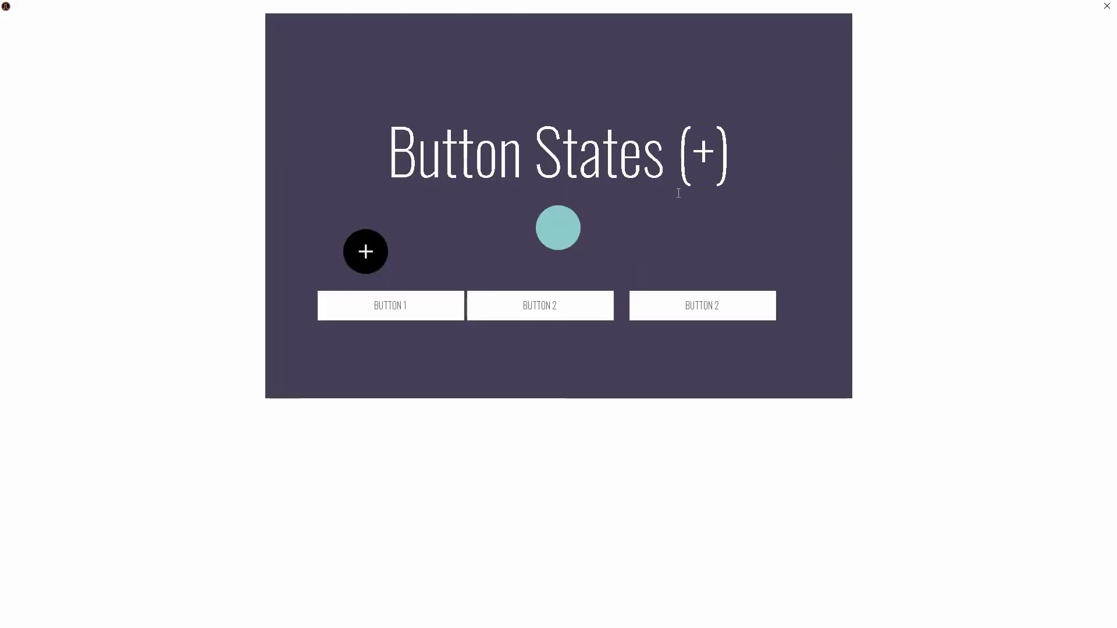
click(395, 314)
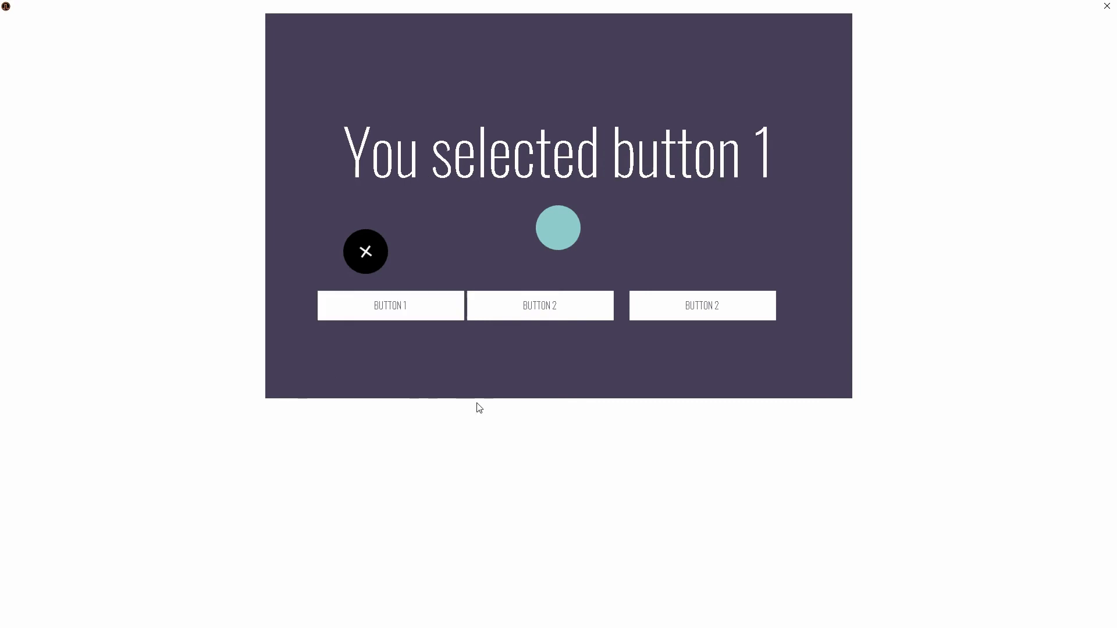
click(551, 317)
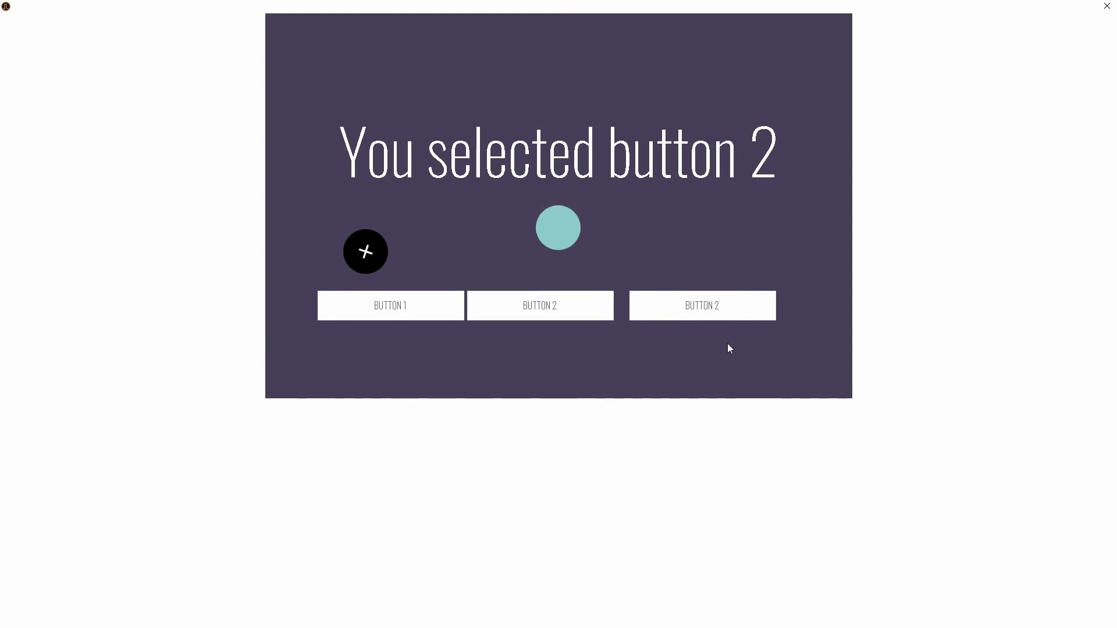
click(734, 314)
click(419, 302)
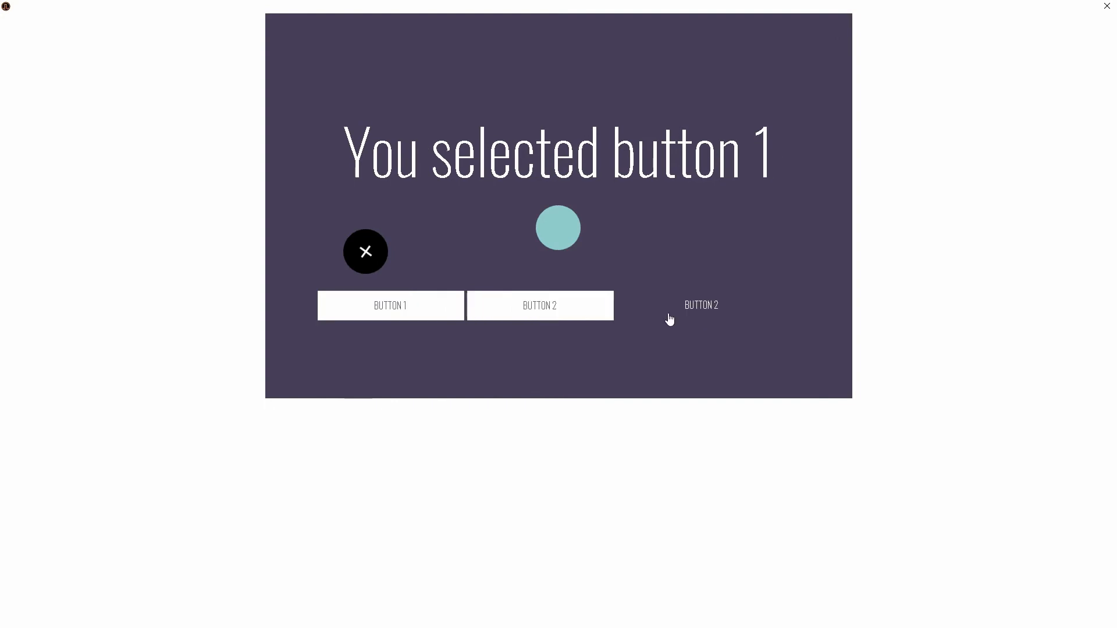
click(668, 319)
click(461, 317)
click(588, 317)
click(460, 313)
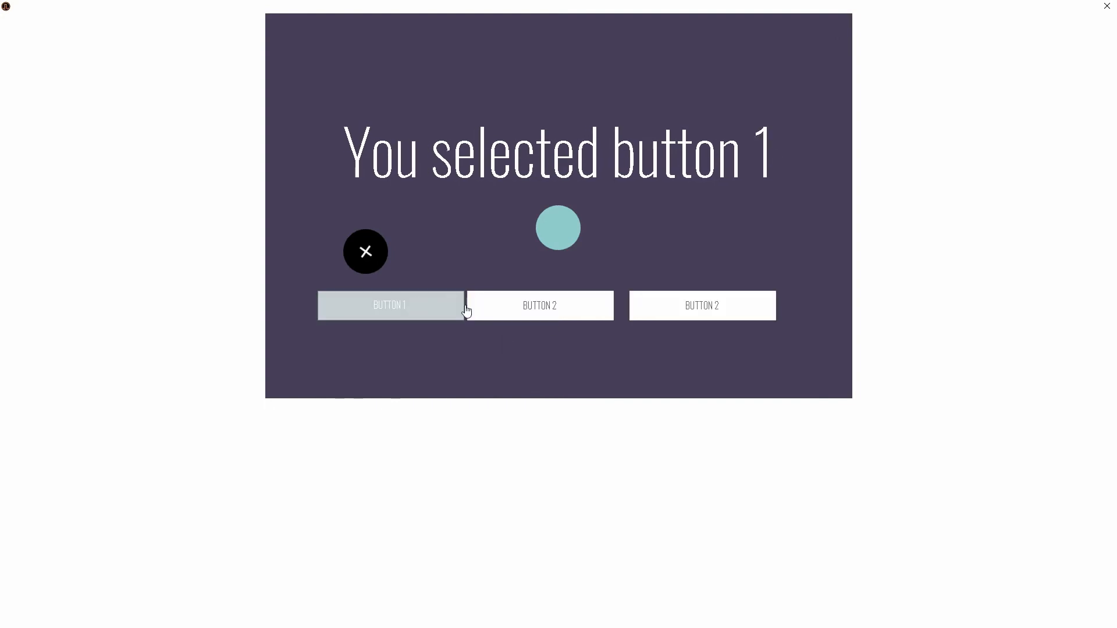
click(633, 317)
click(592, 317)
click(640, 318)
click(565, 314)
click(454, 314)
click(558, 316)
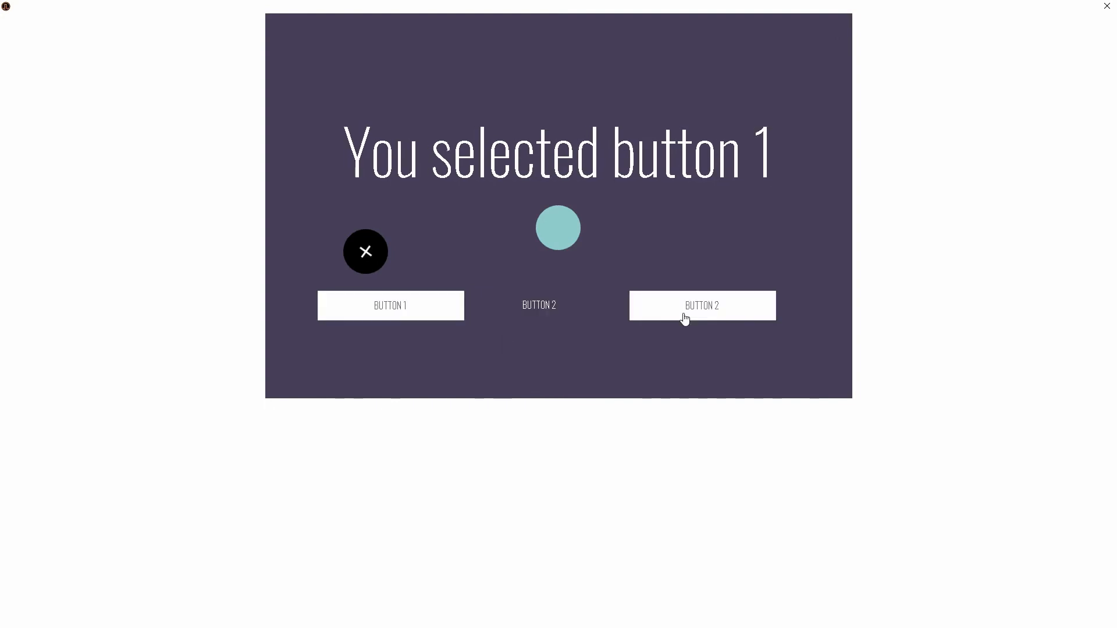
click(682, 319)
click(575, 316)
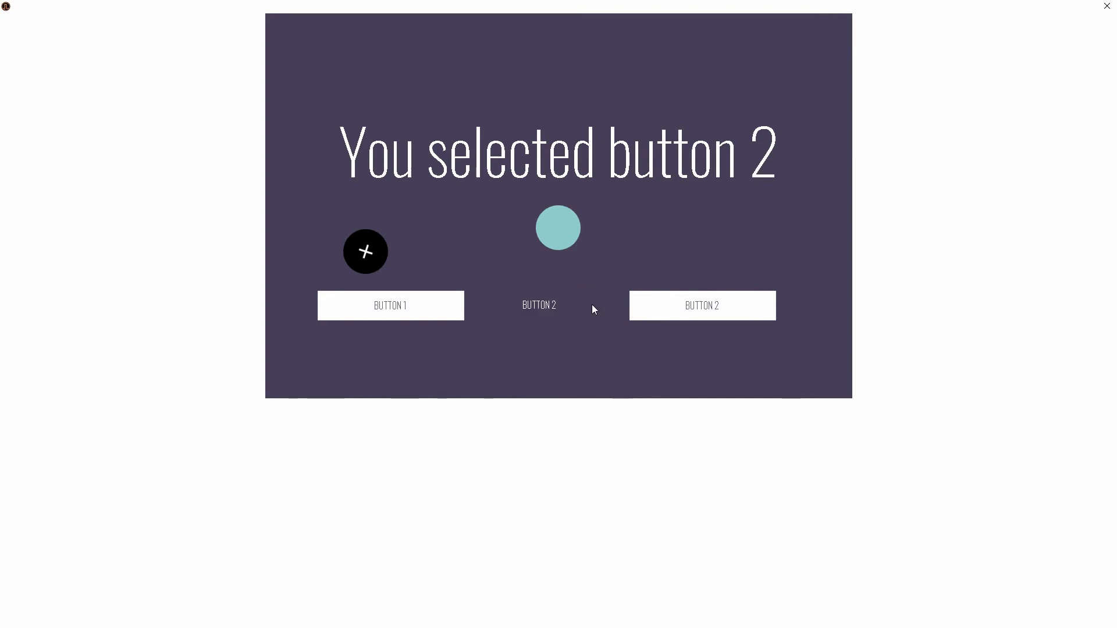
click(1106, 6)
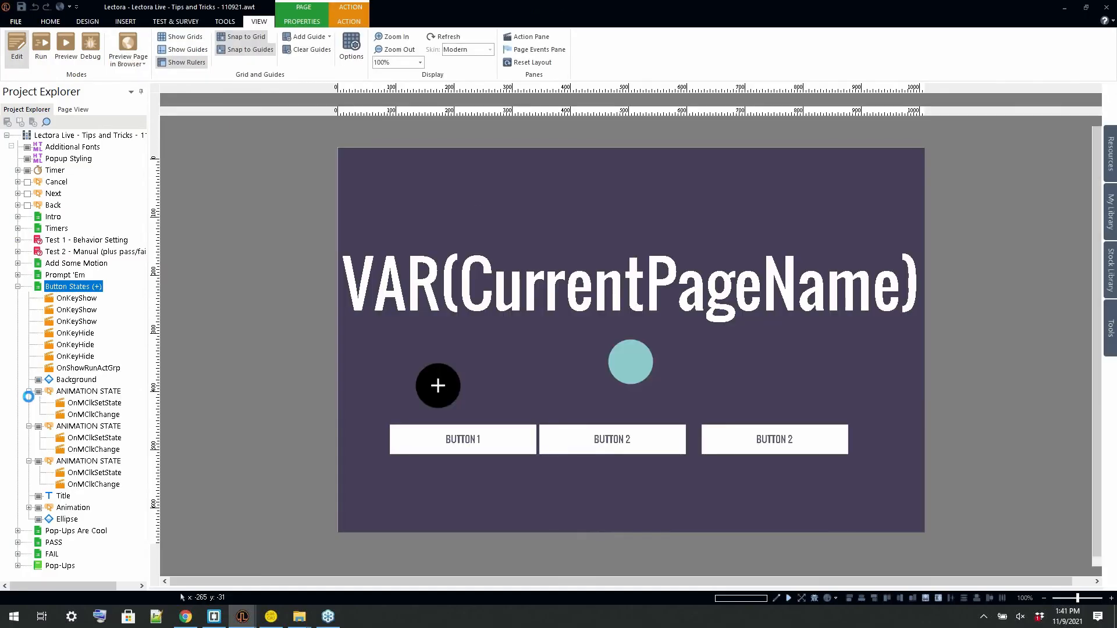
- Collapse the ANIMATION STATE buttons and the Button States (+) page in the project tree, and open the Pop-Ups Are Cool page
click(29, 391)
click(29, 402)
click(29, 413)
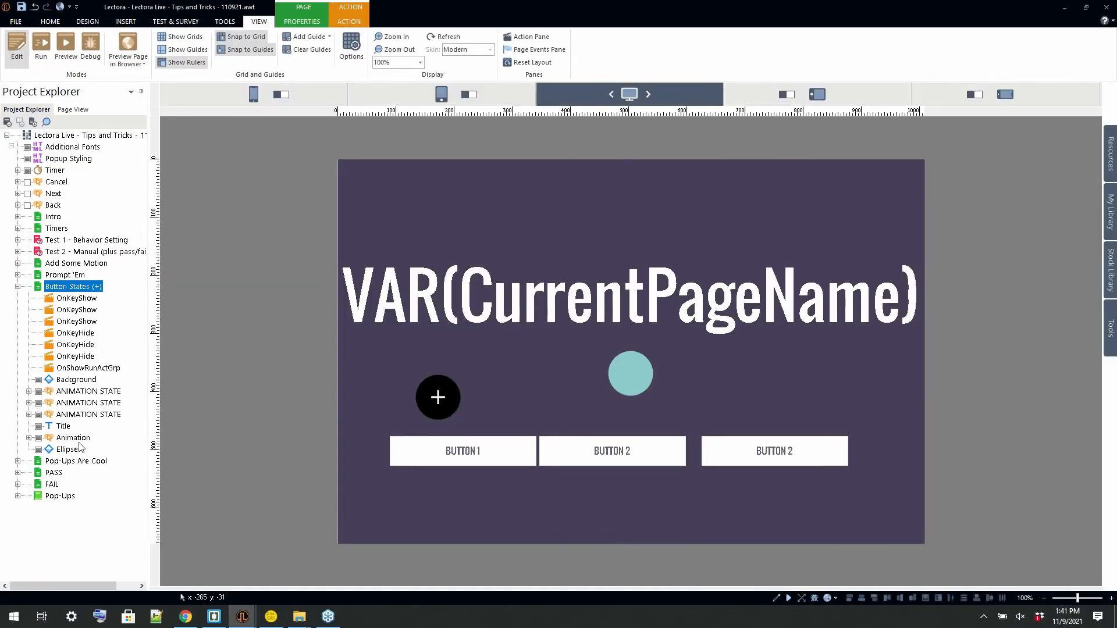
click(434, 399)
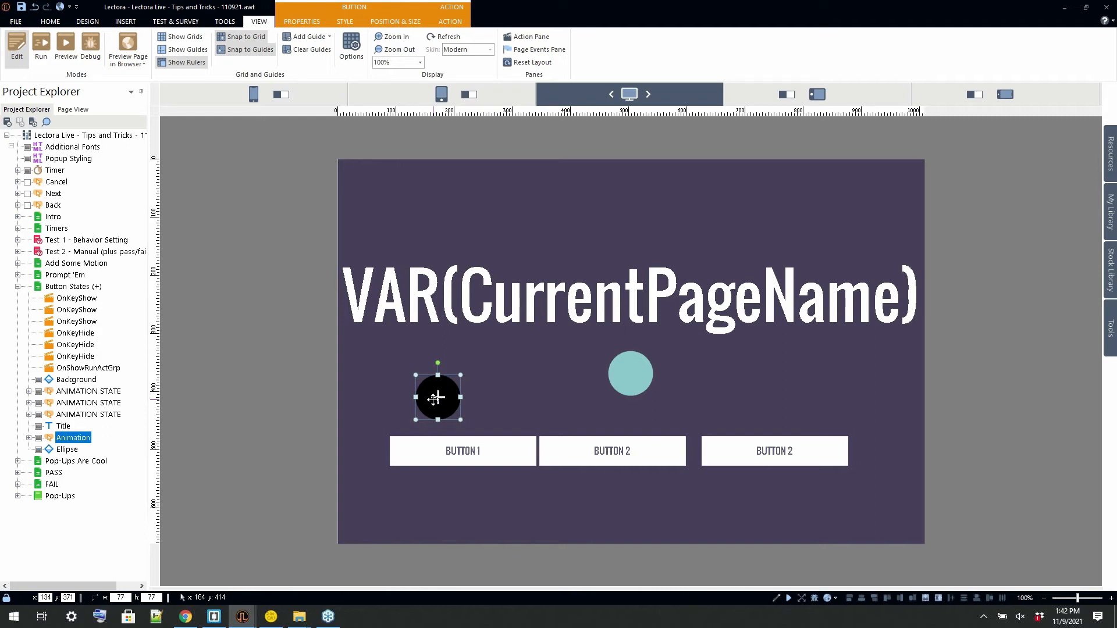
click(297, 389)
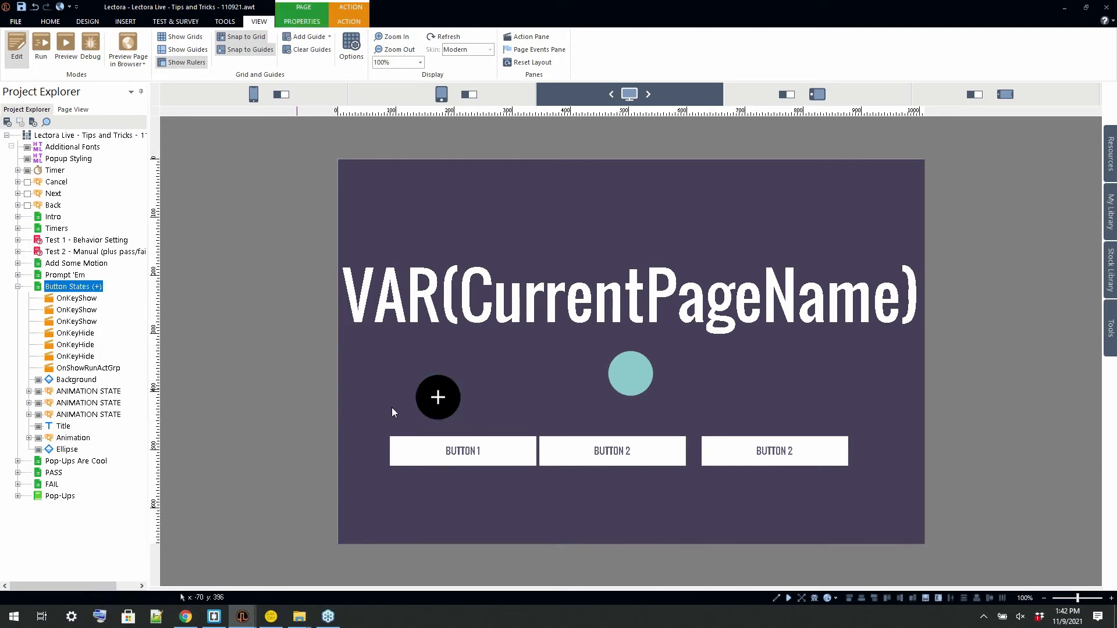
click(17, 287)
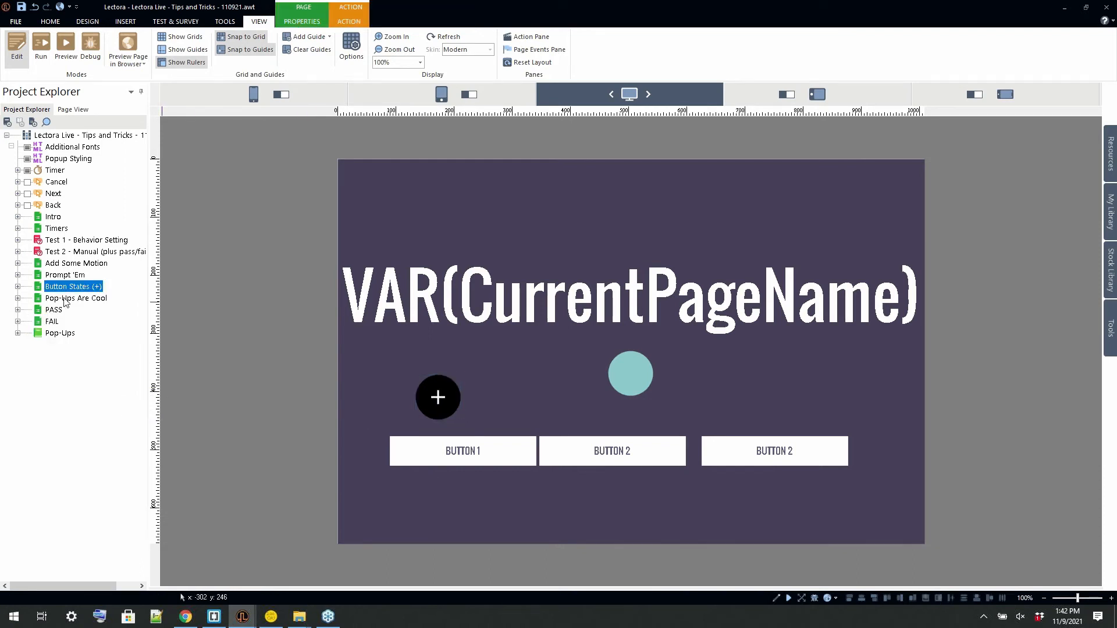
click(66, 299)
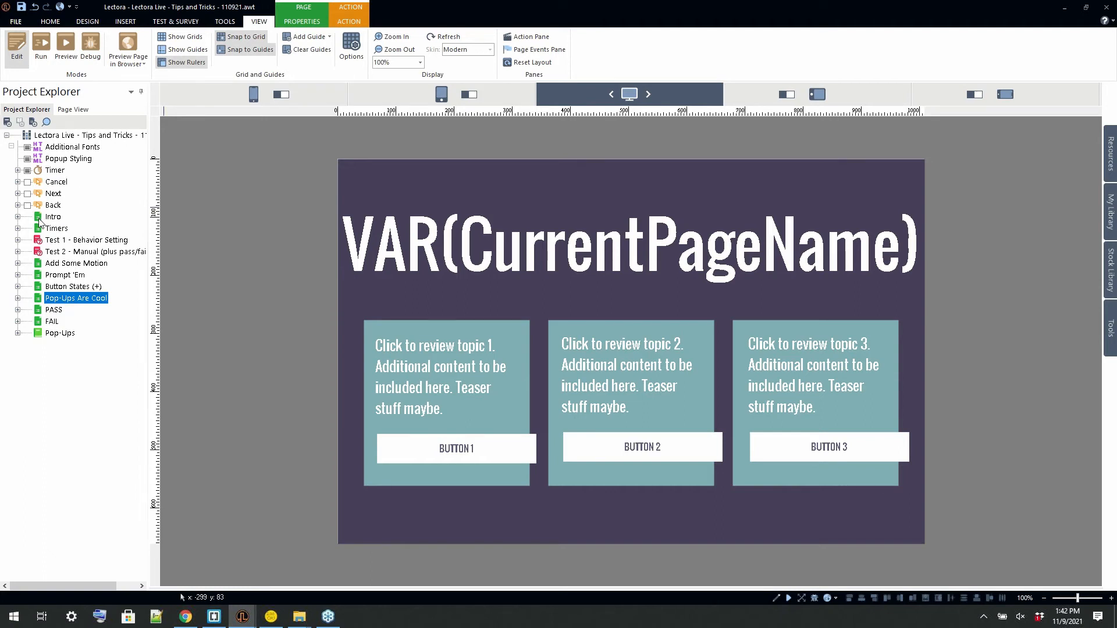
- Turn off Auto Start for the Timer on the Prompt 'Em page
click(18, 228)
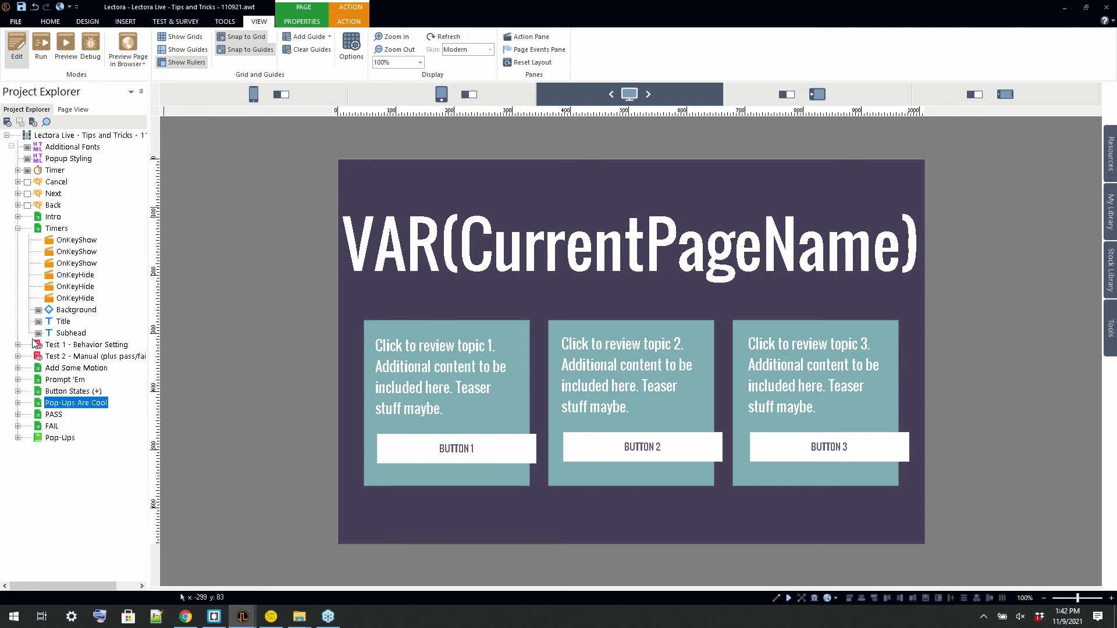
click(18, 228)
click(18, 275)
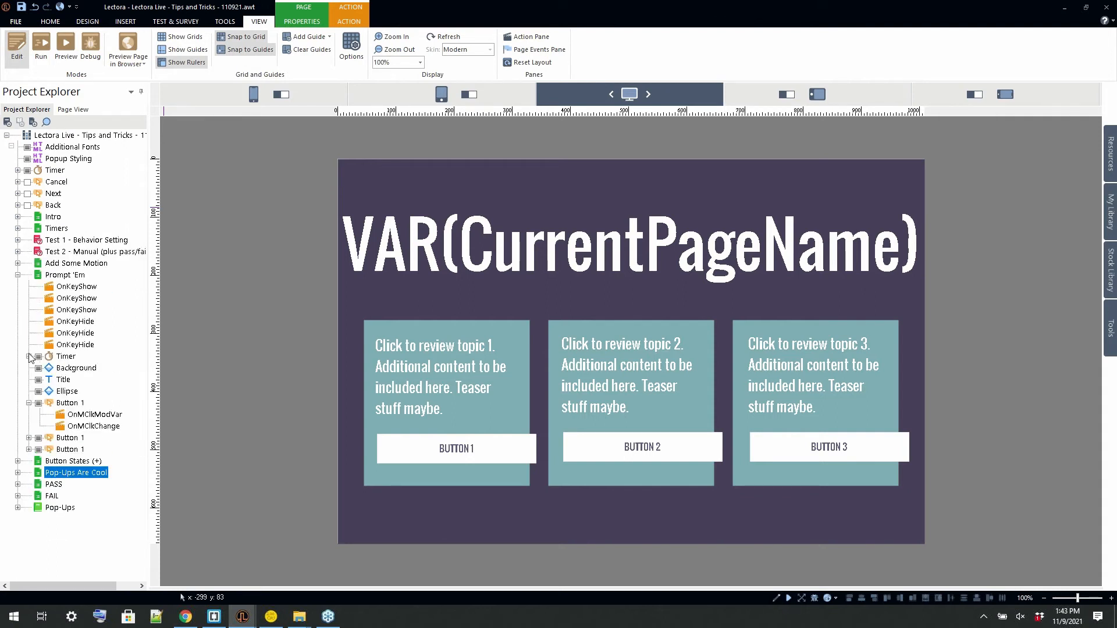
click(65, 356)
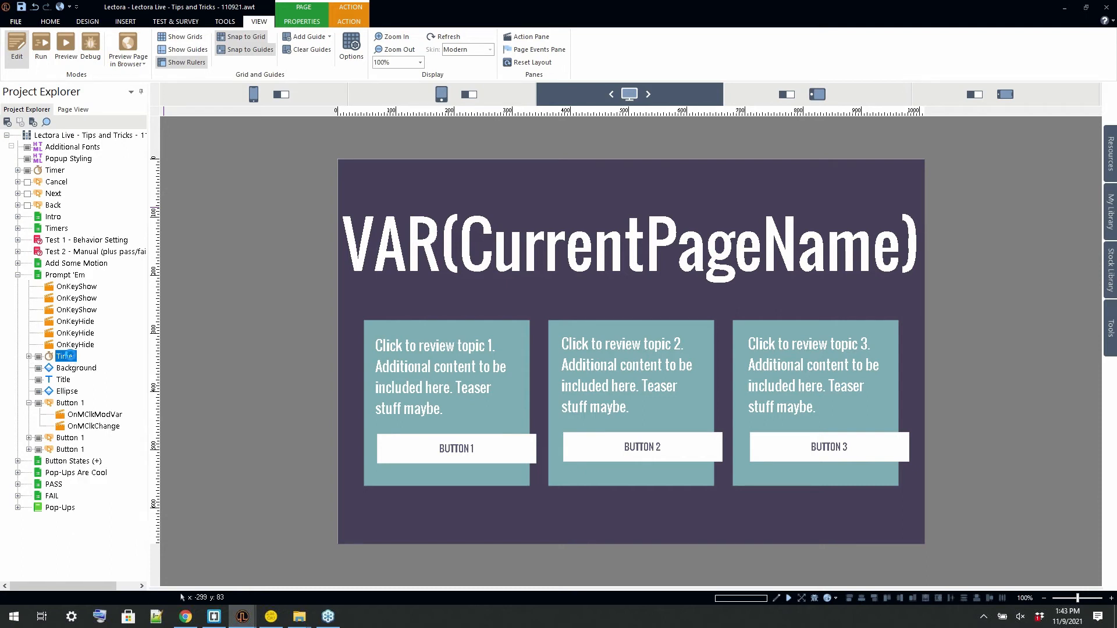
click(303, 26)
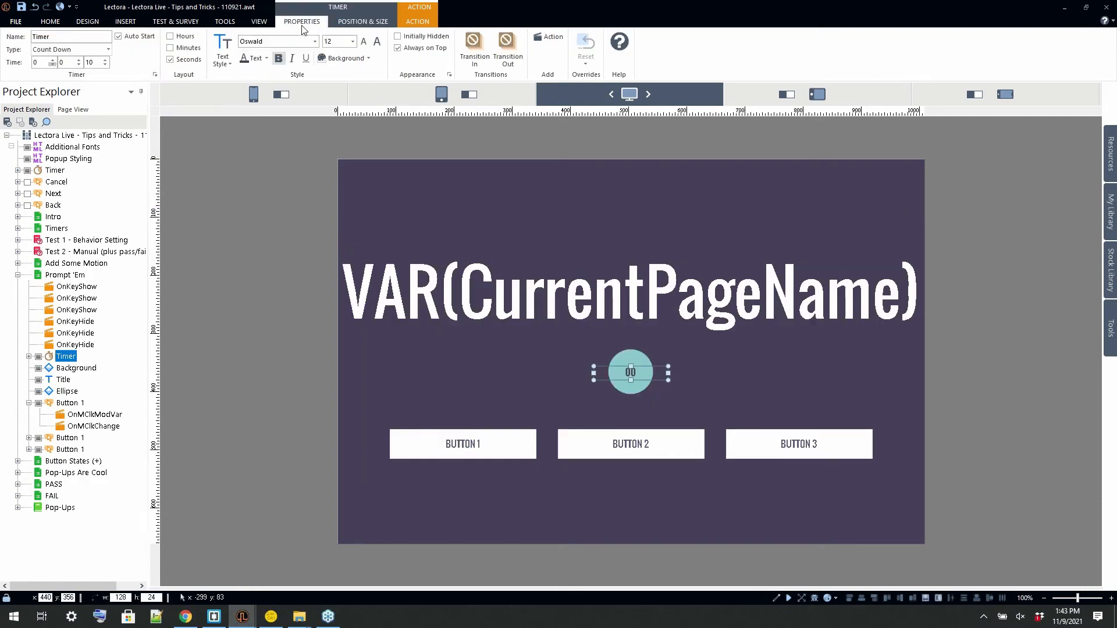
click(149, 40)
- Add a Show action to the Prompt 'Em page that plays the Timer, and review its conditions without adding any
click(67, 274)
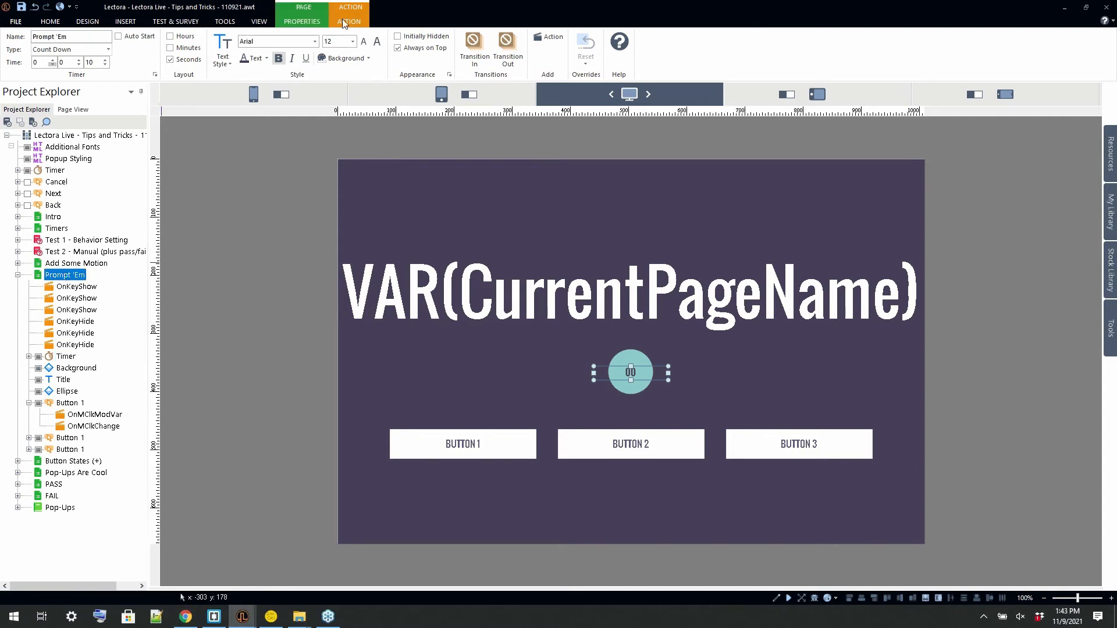
click(344, 22)
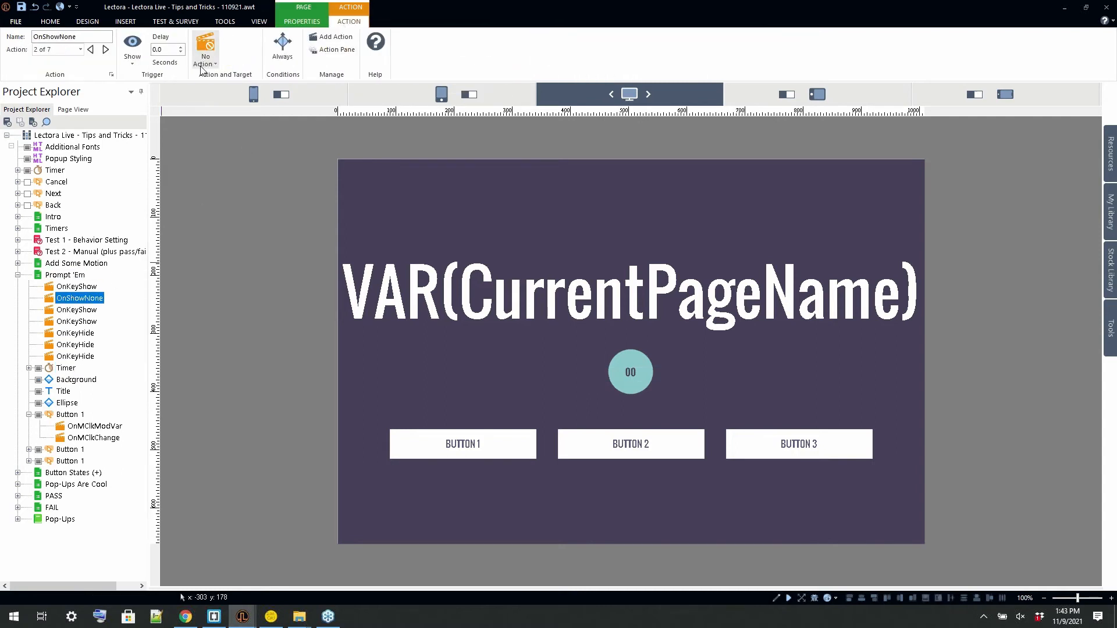
click(203, 62)
click(205, 61)
click(205, 61)
click(242, 429)
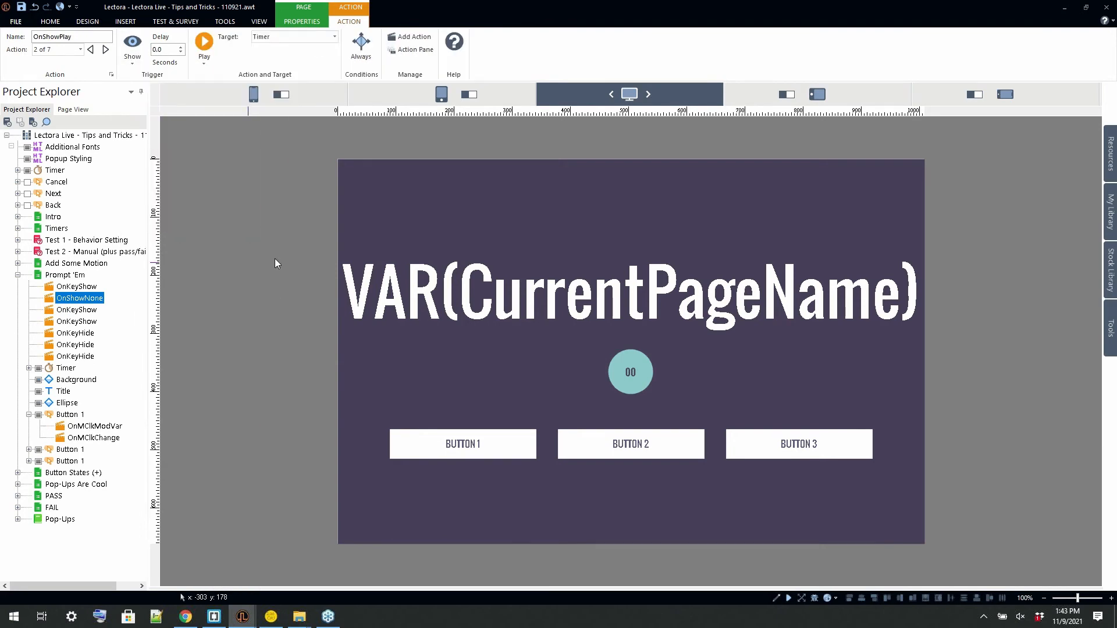
click(312, 38)
click(304, 41)
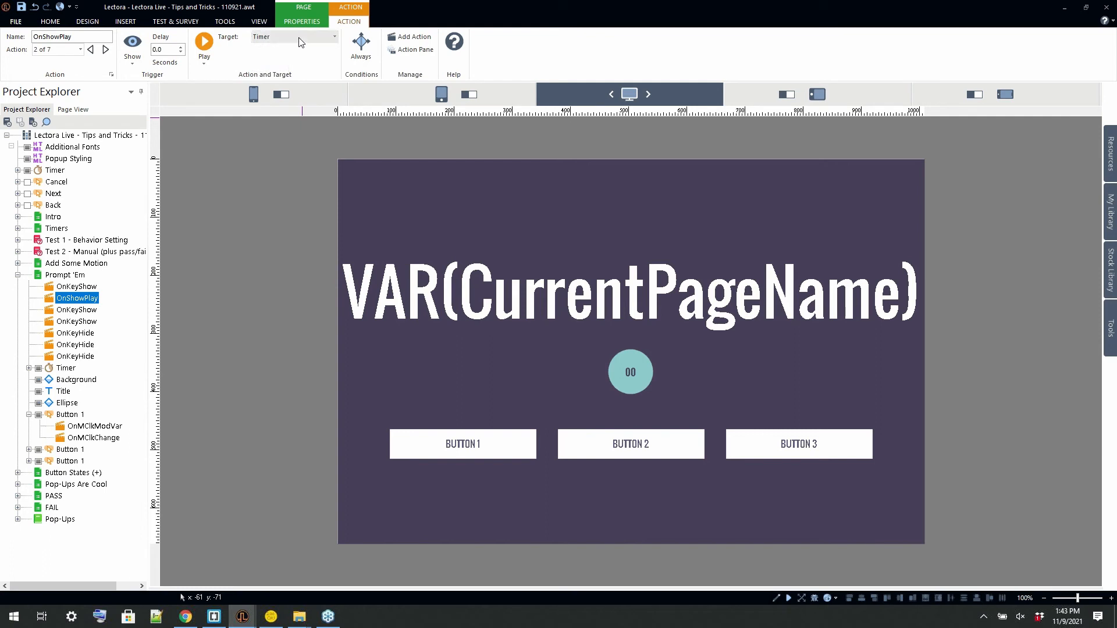
click(362, 46)
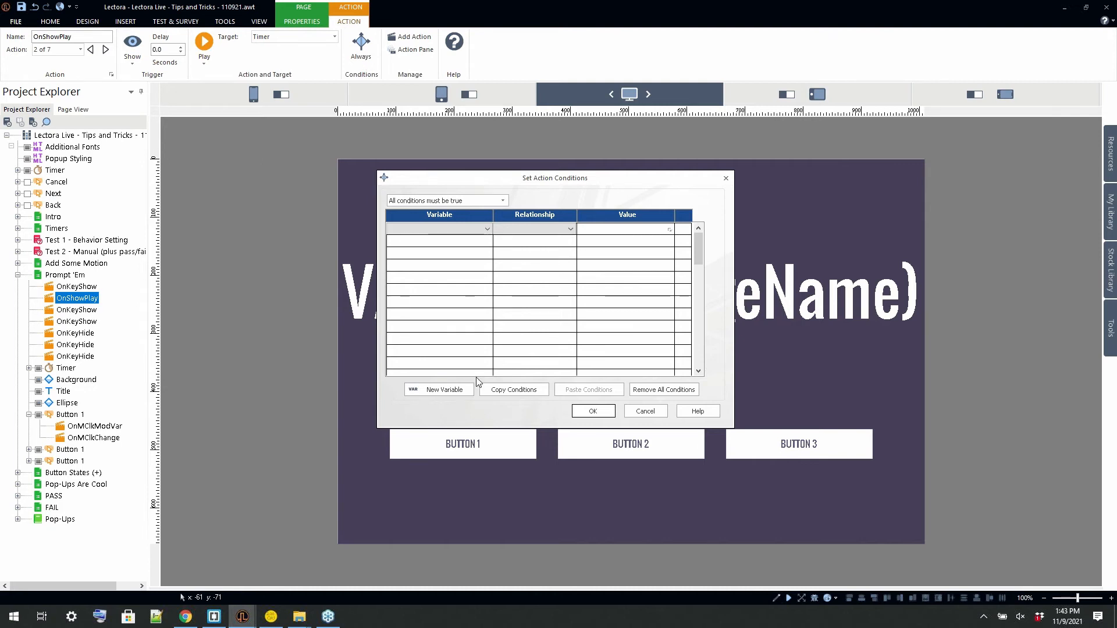
click(593, 409)
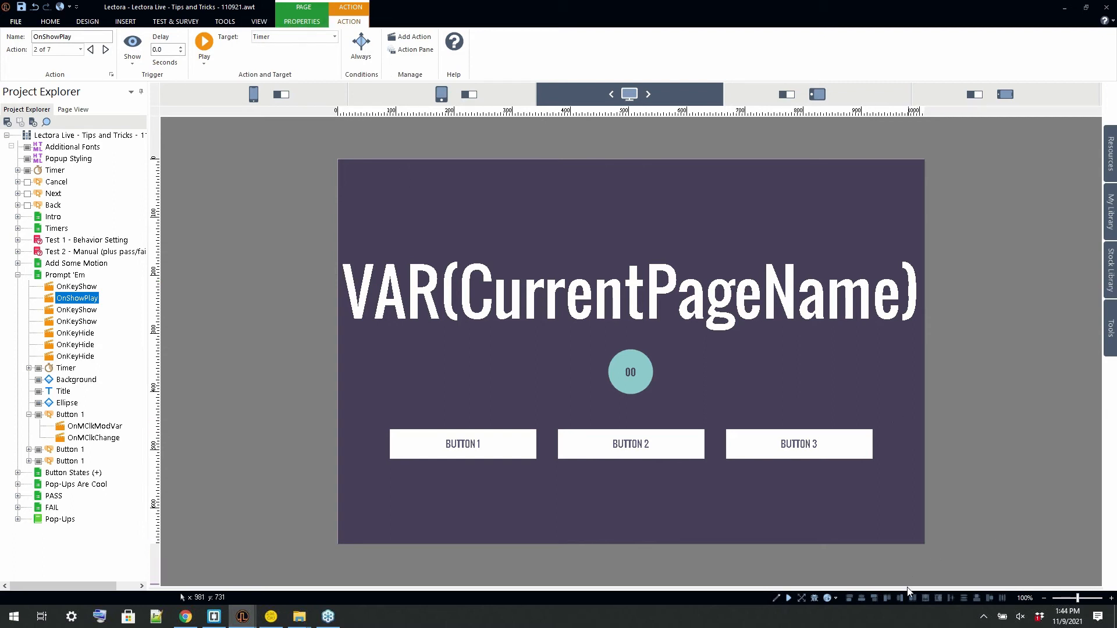
- Display the Page Events pane for Prompt 'Em, add a timed event at 00:23.10, and dismiss its settings without assigning an action
click(256, 23)
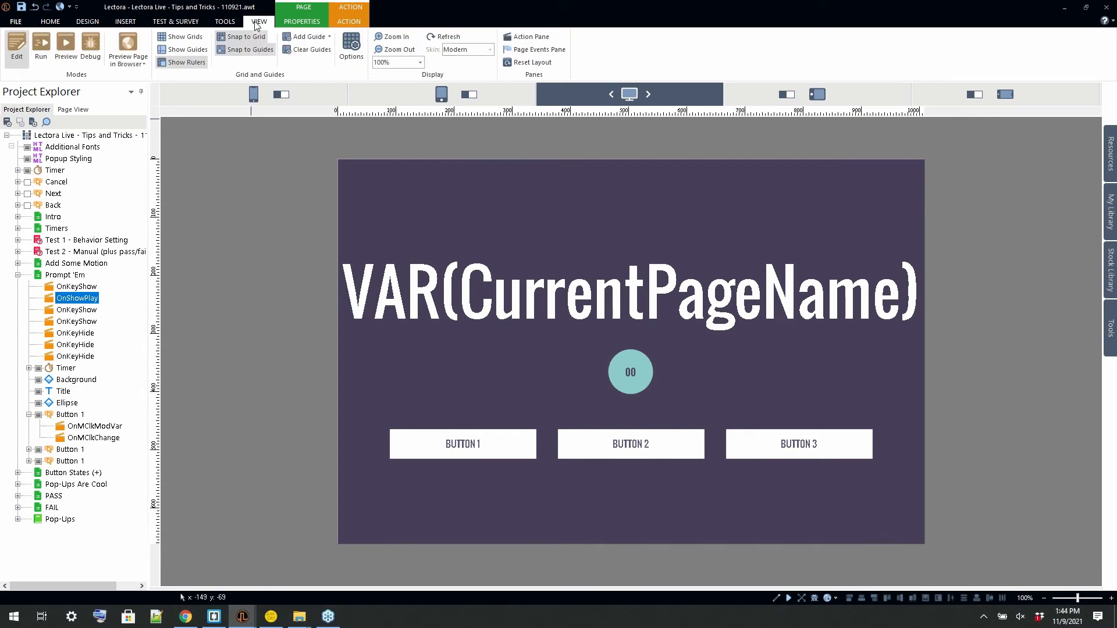
click(553, 46)
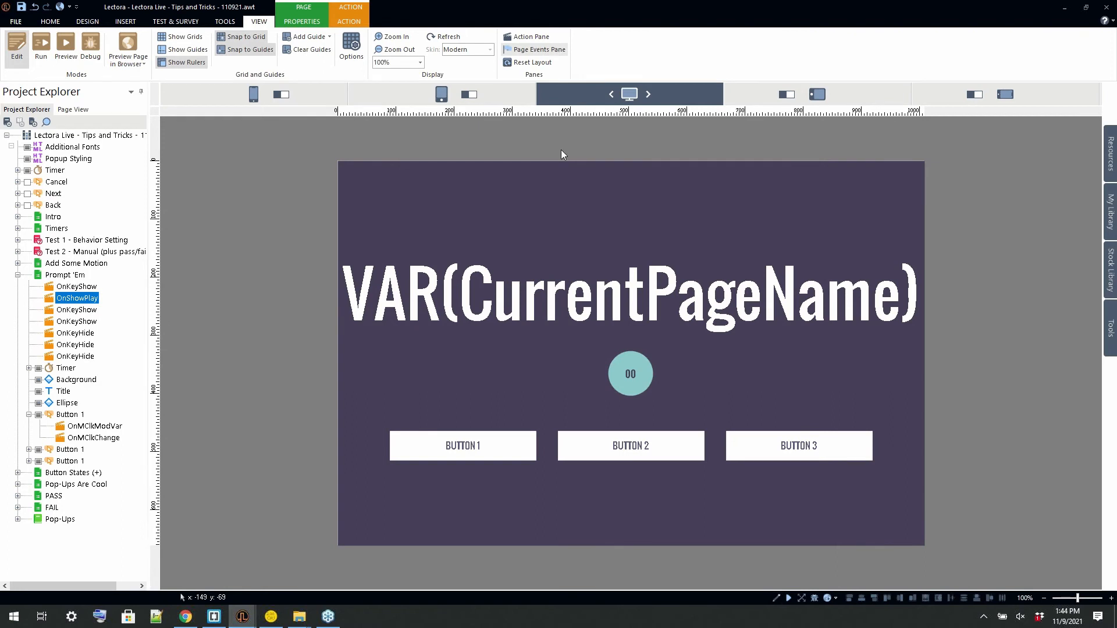
click(517, 49)
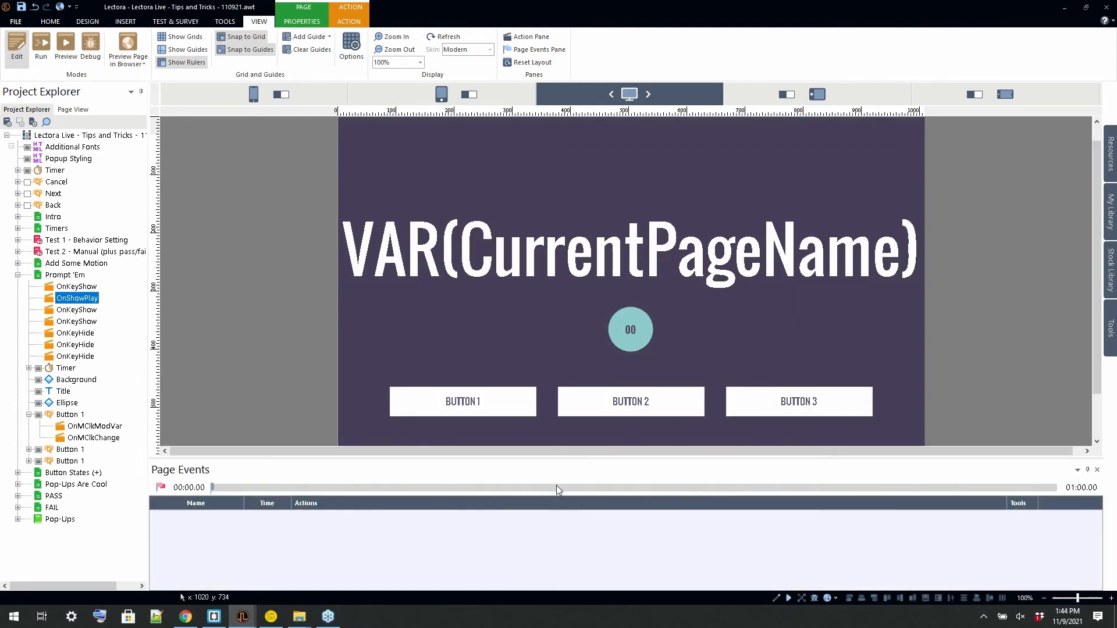
drag(213, 488, 536, 490)
click(161, 486)
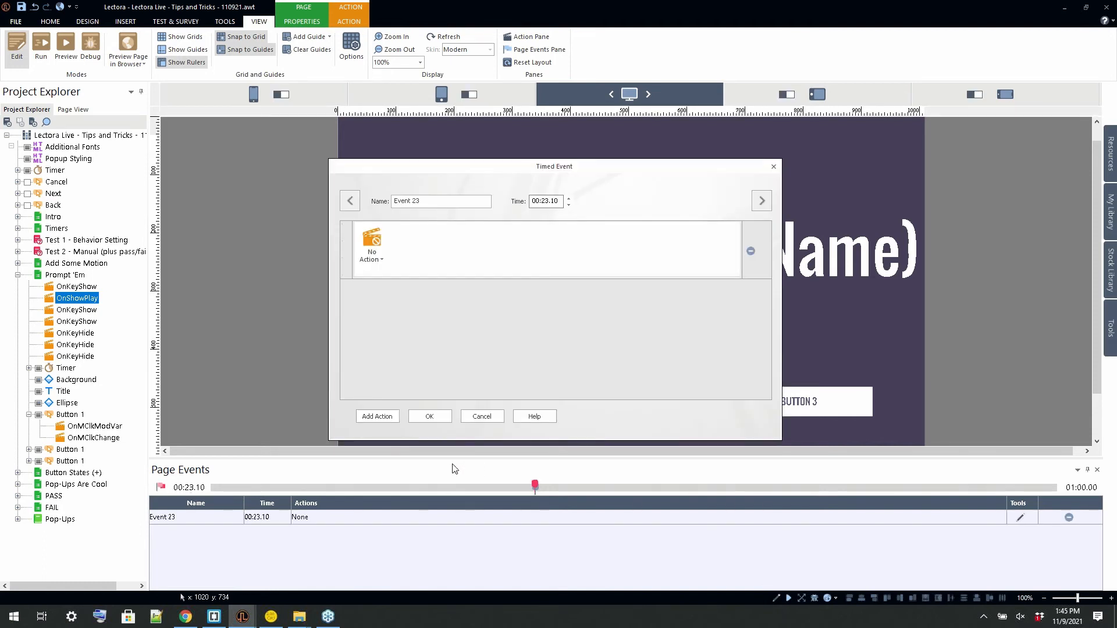
click(479, 419)
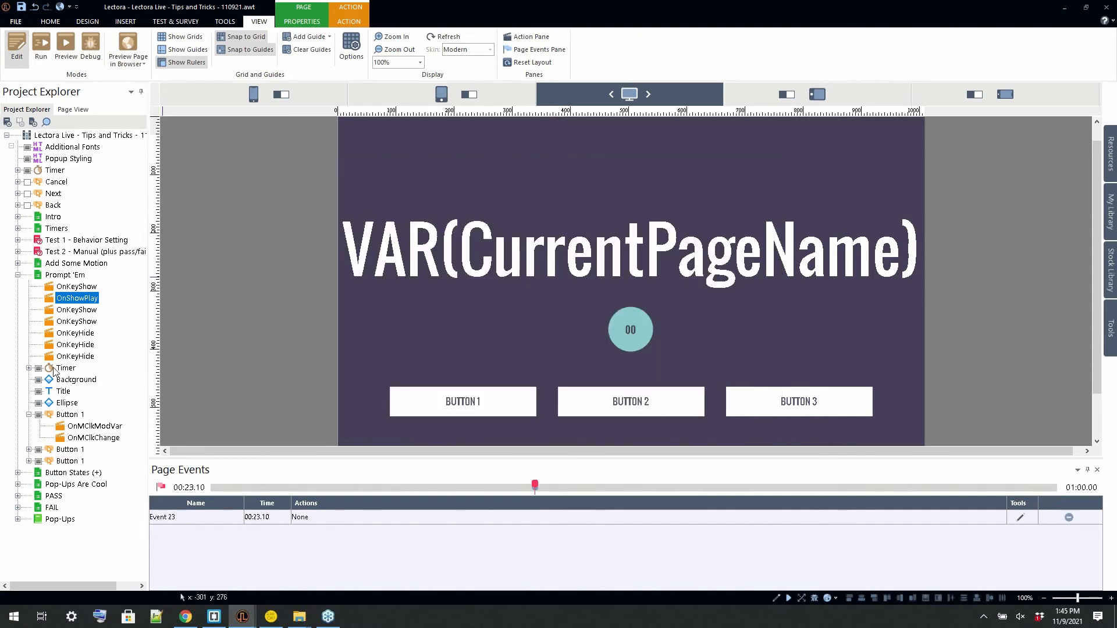
- Add a Done Playing action to the Timer on the Prompt 'Em page that shows the Next button
click(29, 368)
click(61, 369)
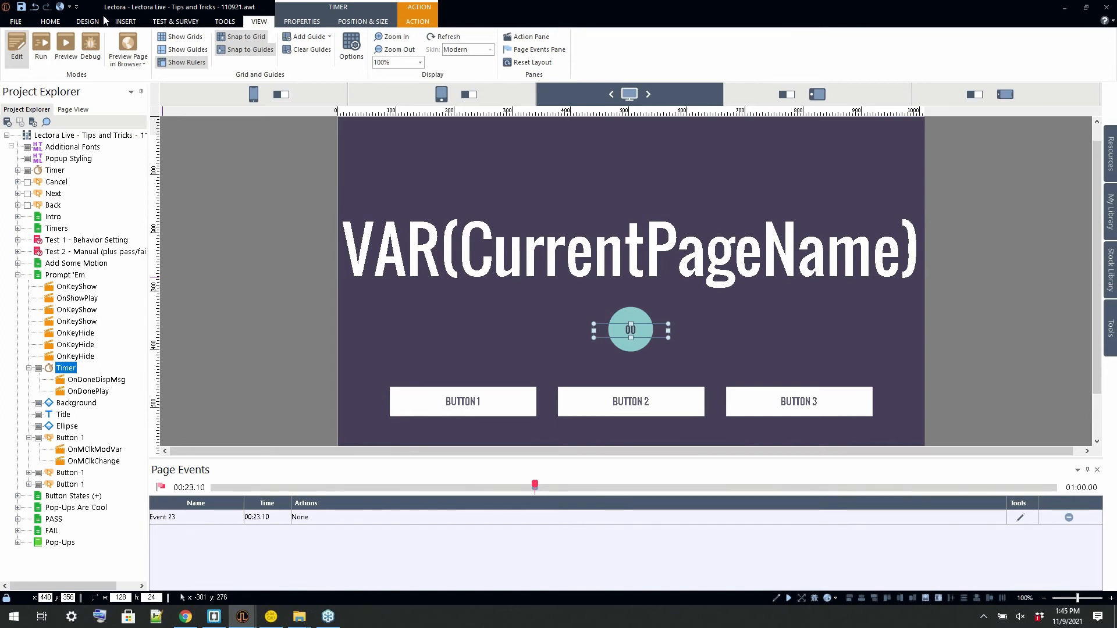
click(417, 21)
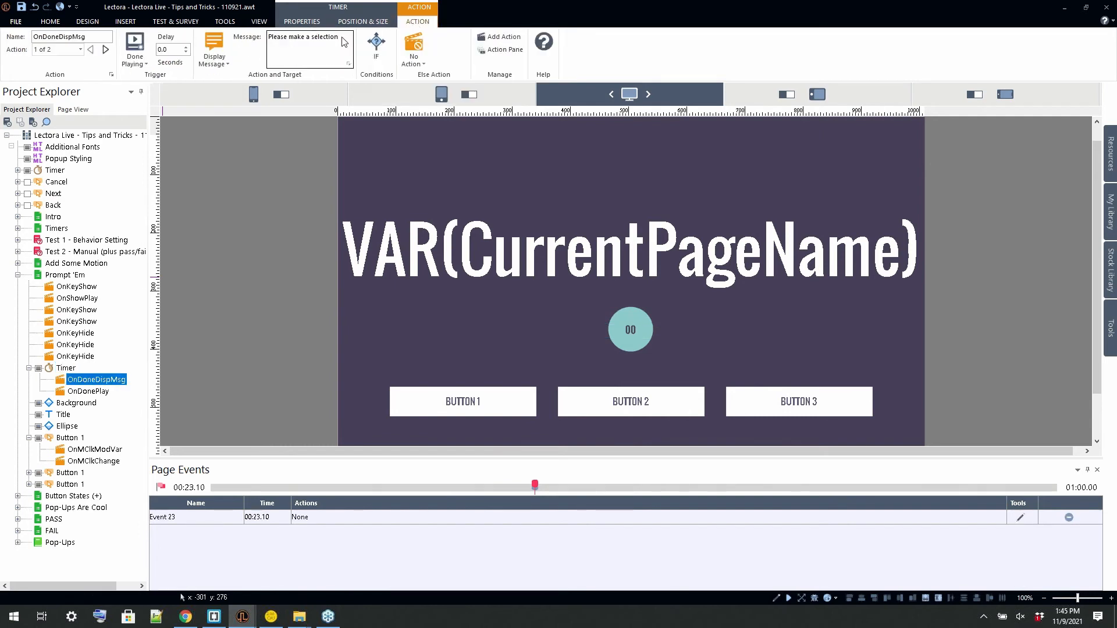
click(498, 37)
click(133, 52)
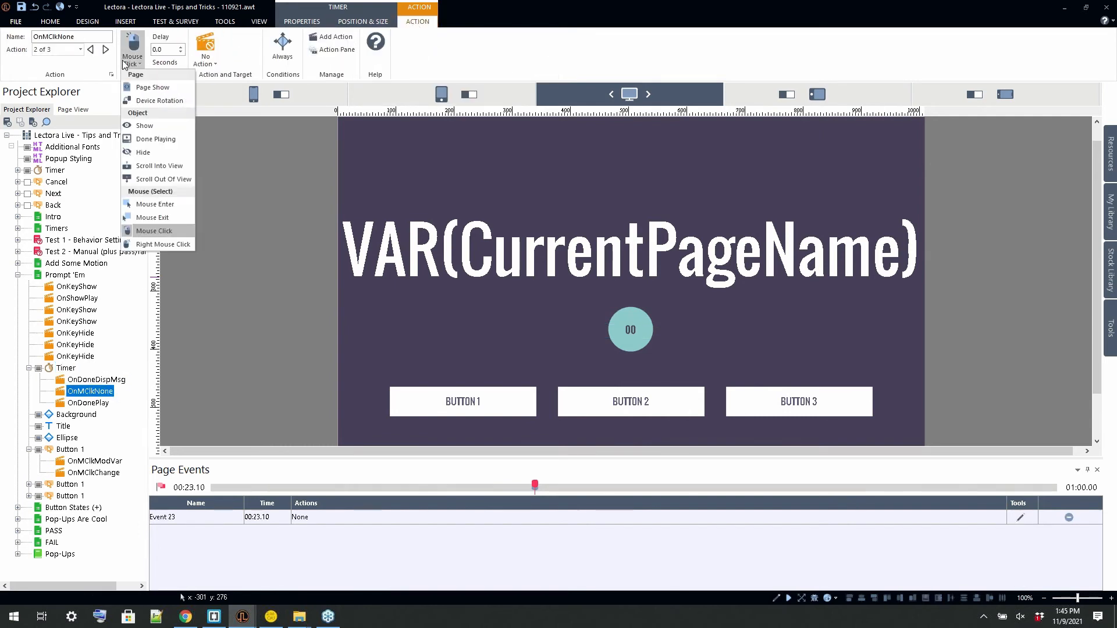
click(155, 139)
click(203, 58)
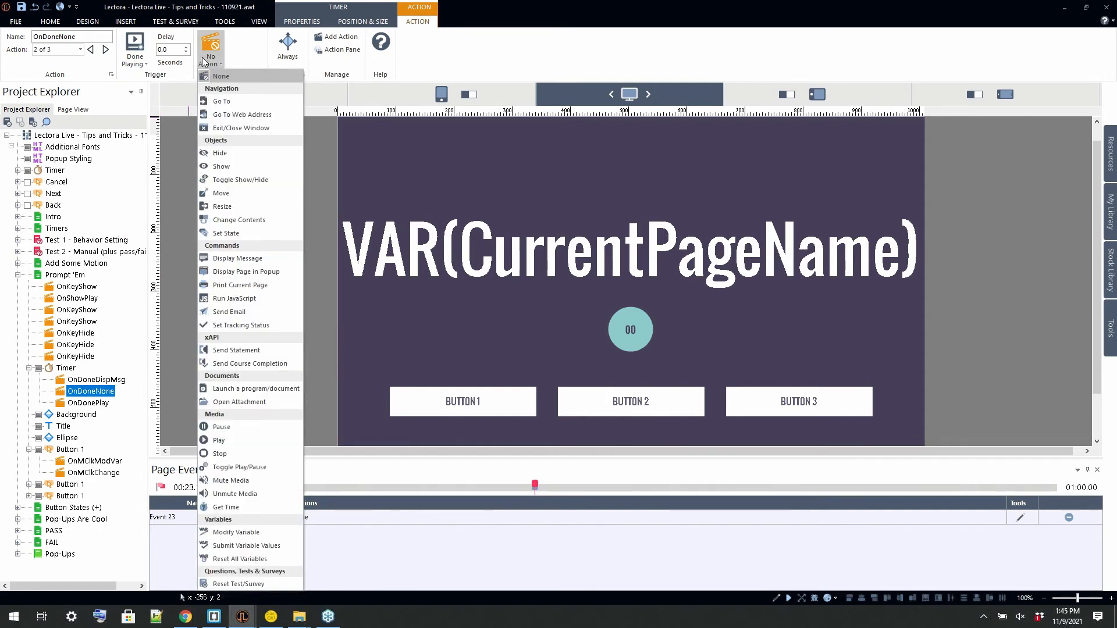
click(229, 164)
click(284, 38)
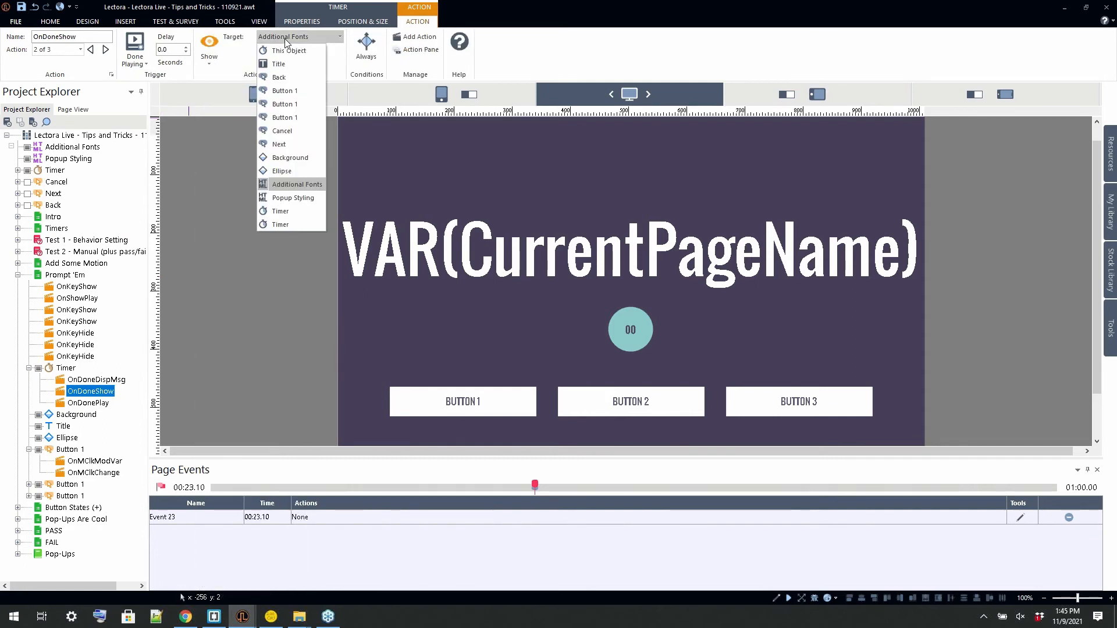
click(285, 144)
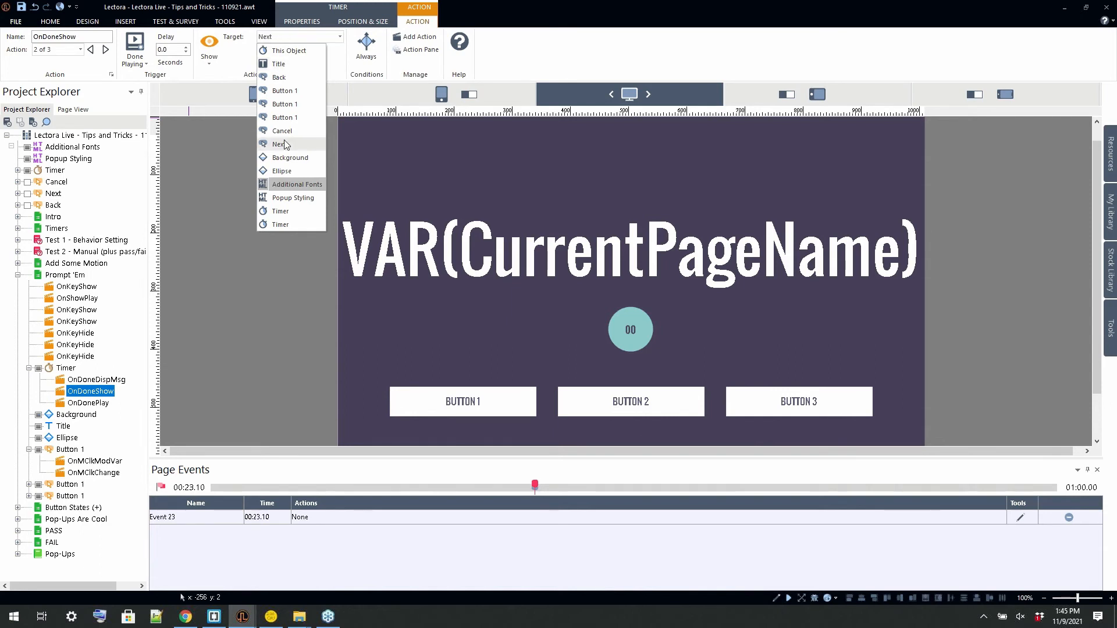
- Preview the Prompt 'Em page in full screen and close the preview
click(260, 23)
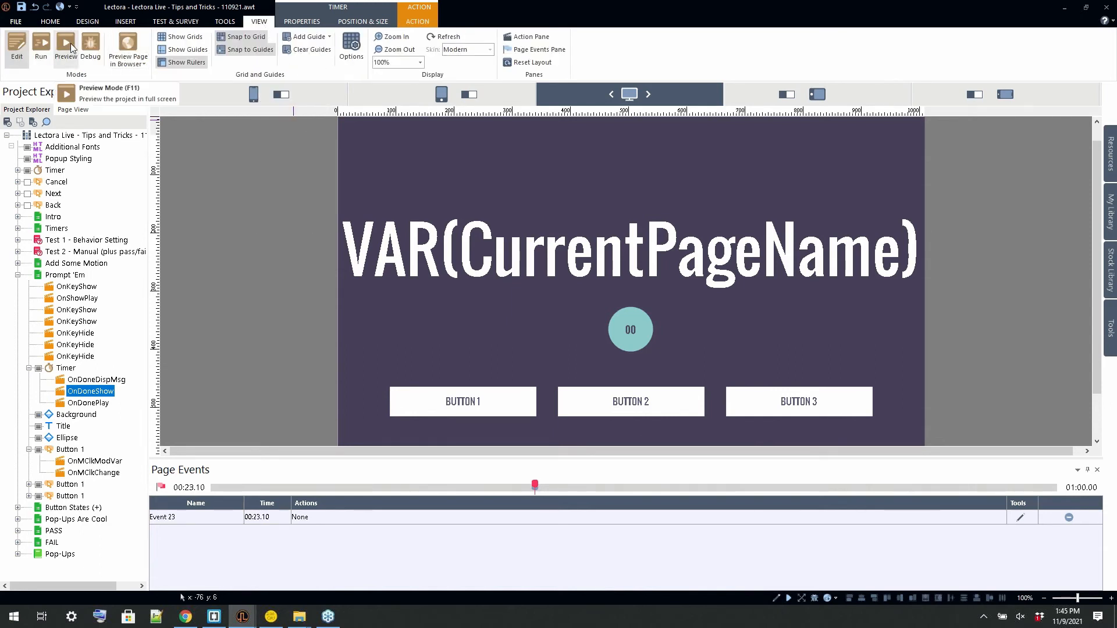
click(66, 45)
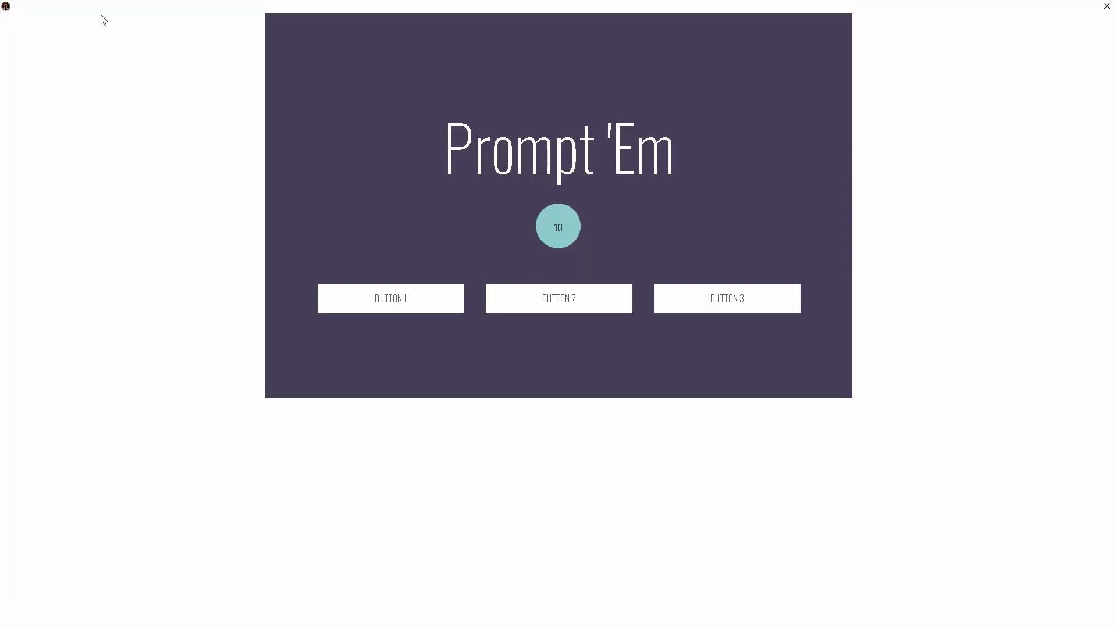
click(1106, 6)
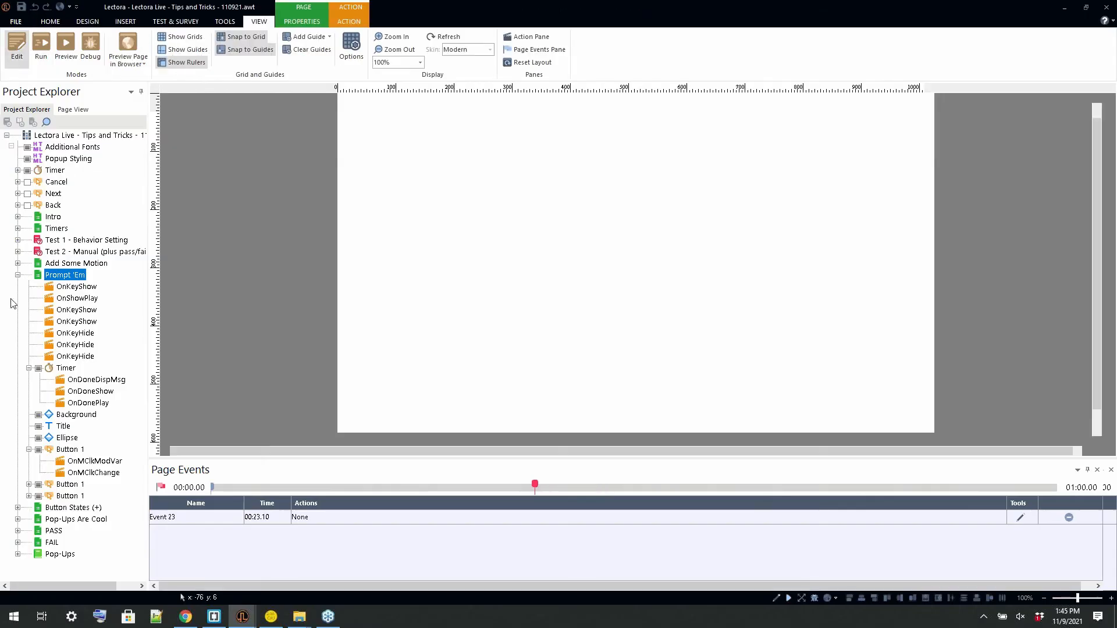
- Review the action settings and properties of the Timer on the Prompt 'Em page
click(74, 368)
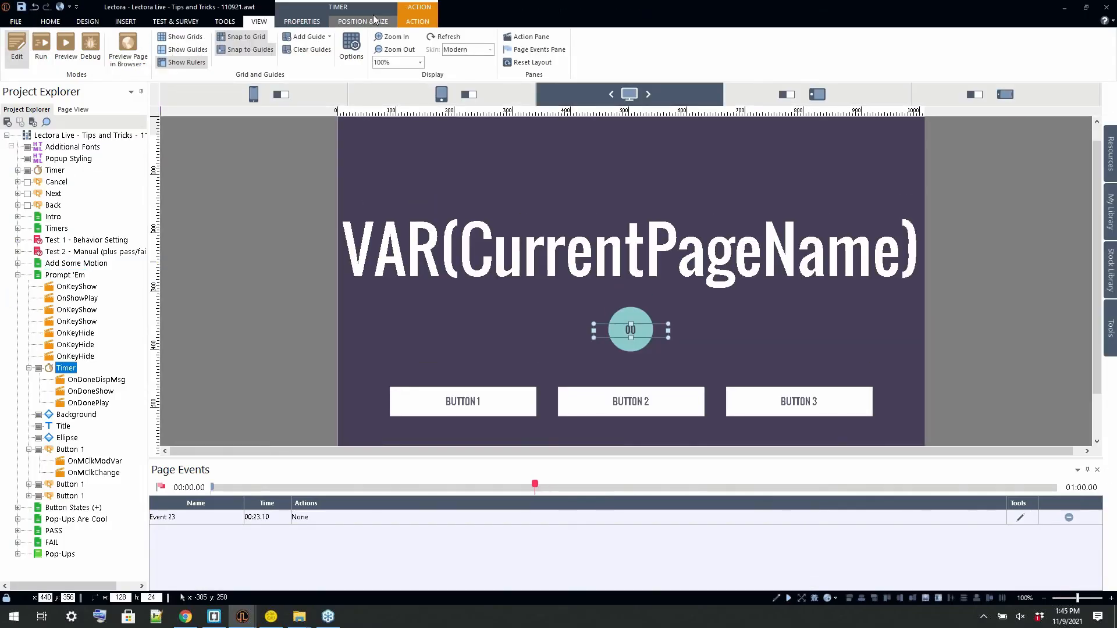
click(417, 22)
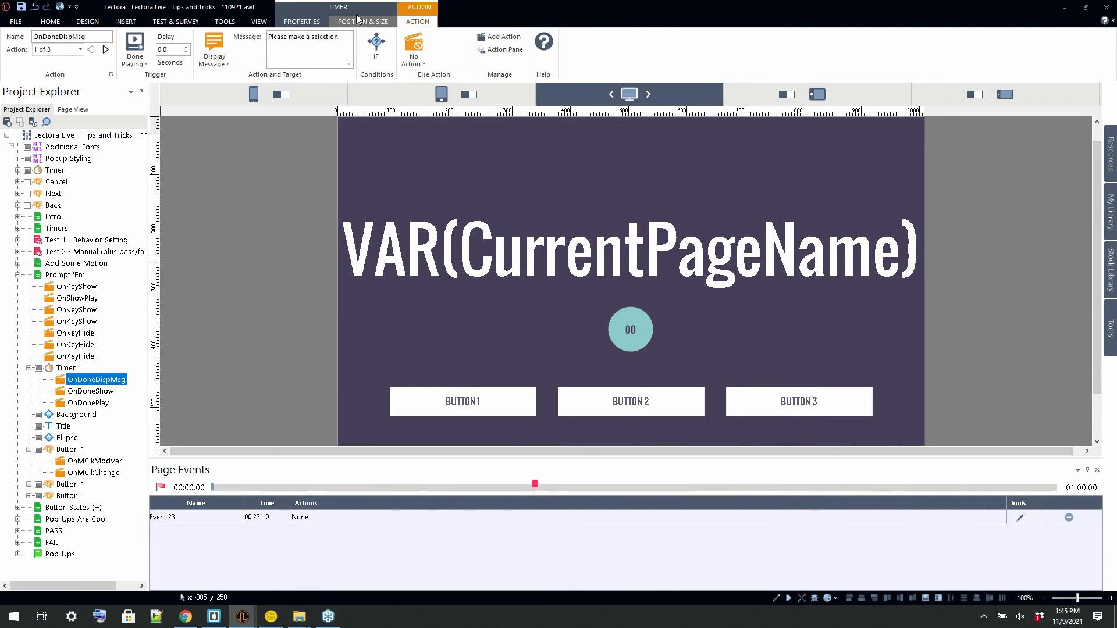
click(300, 22)
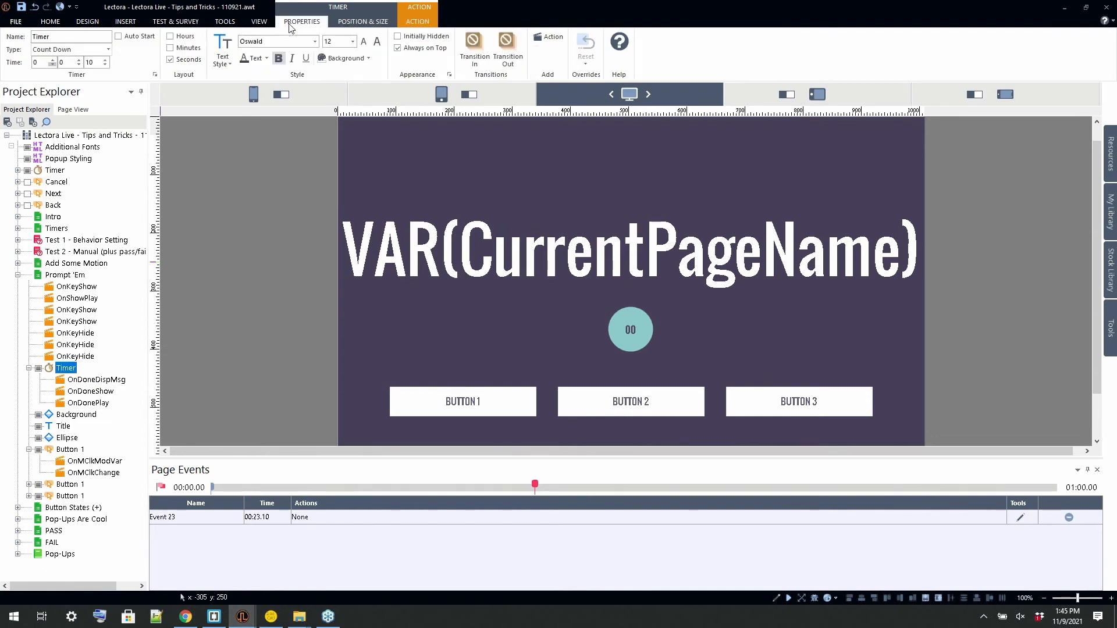
- Preview Prompt 'Em until its timer finishes, dismiss the selection message, check for the Next button, and close the preview
click(259, 22)
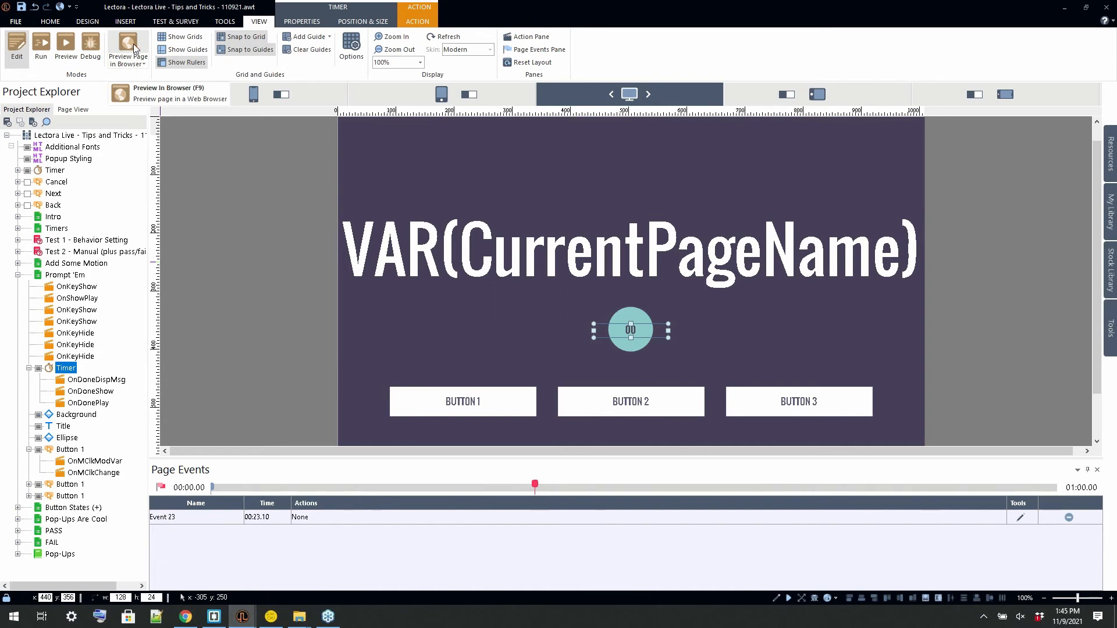
click(69, 61)
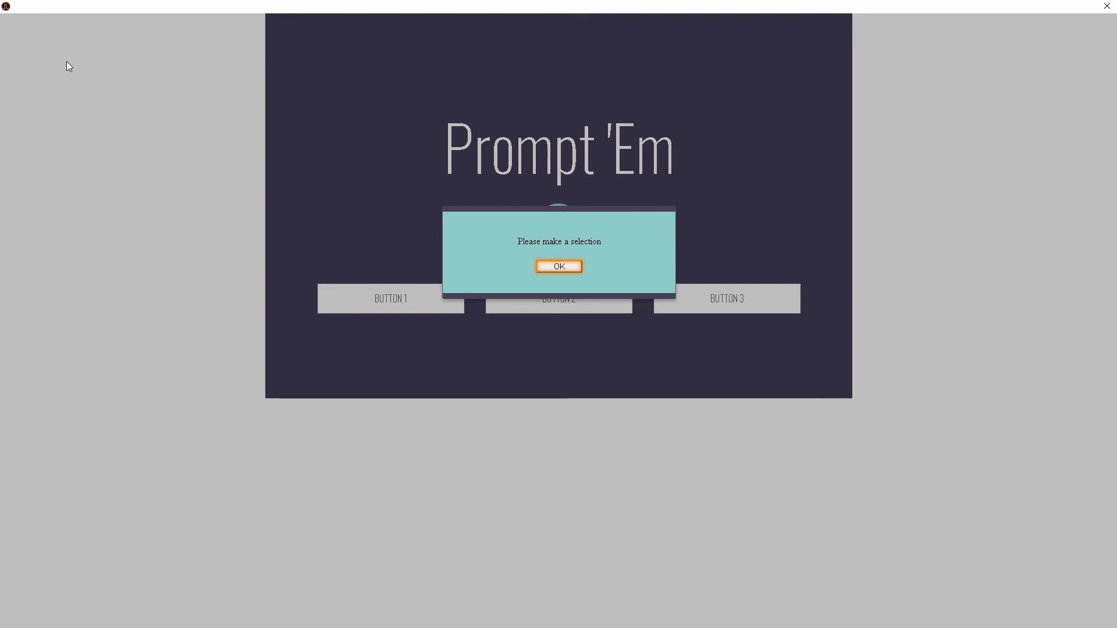
click(559, 266)
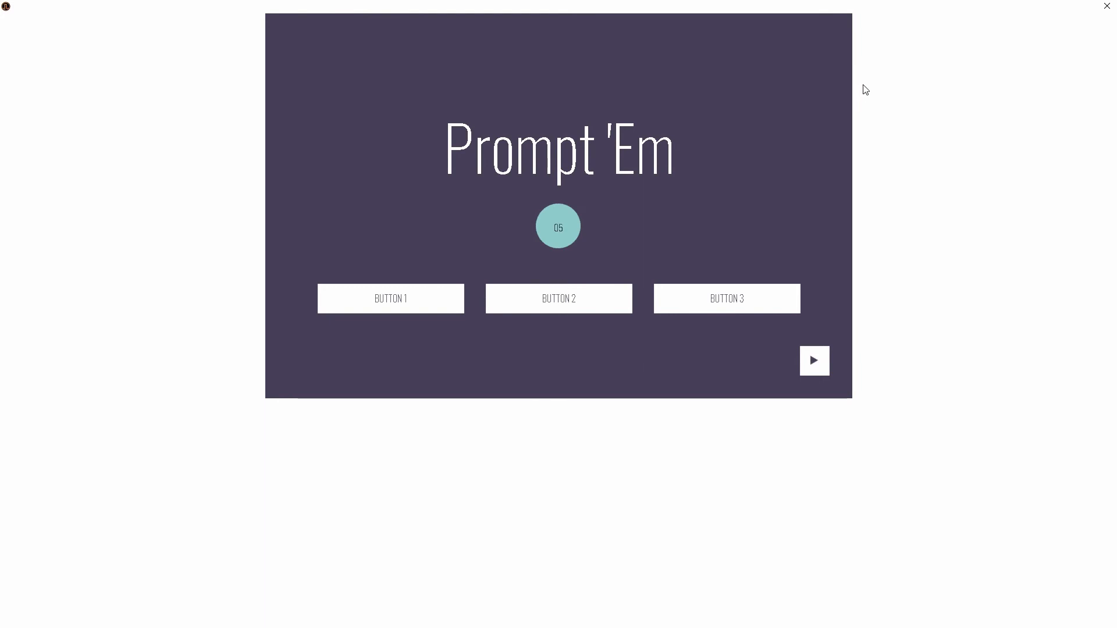
click(1107, 6)
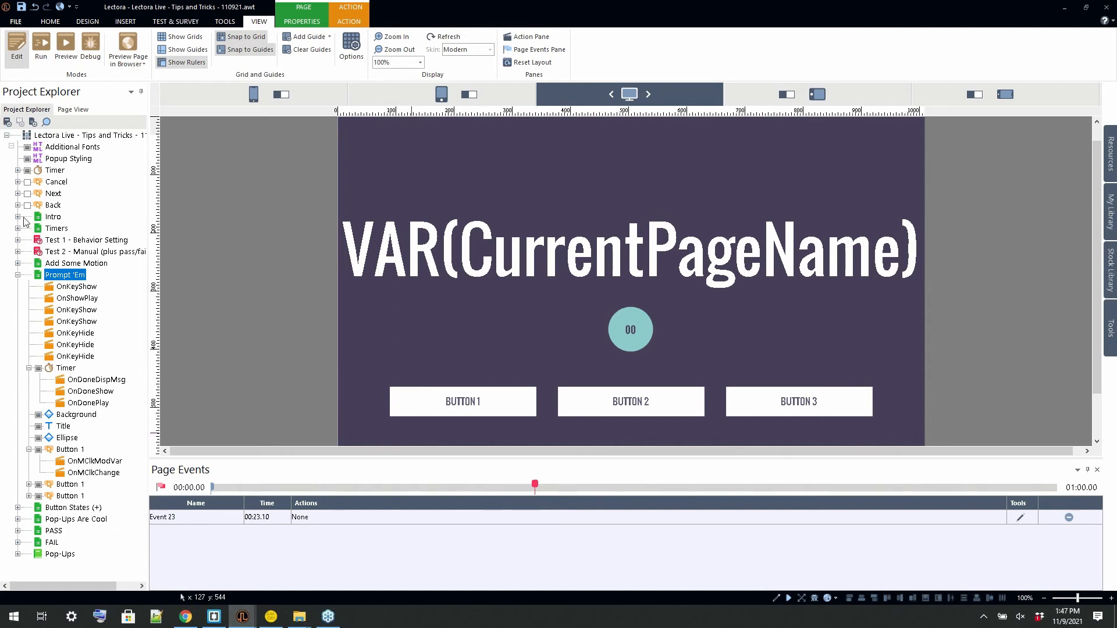
- Collapse the Prompt 'Em page in the project tree and open the Pop-Ups Are Cool page
click(60, 255)
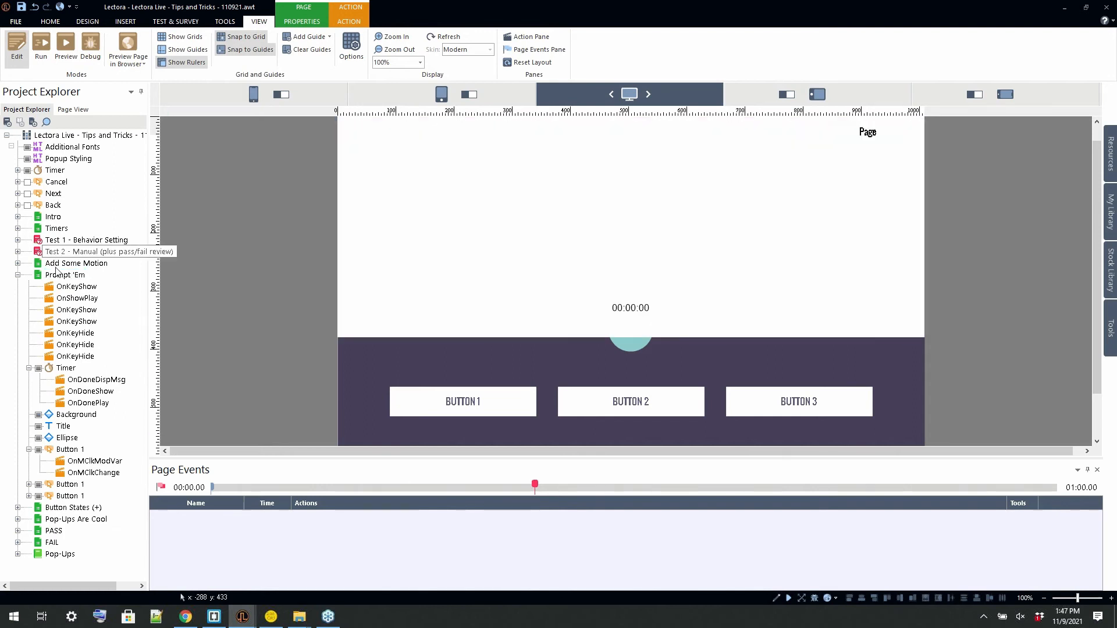
click(64, 275)
click(18, 275)
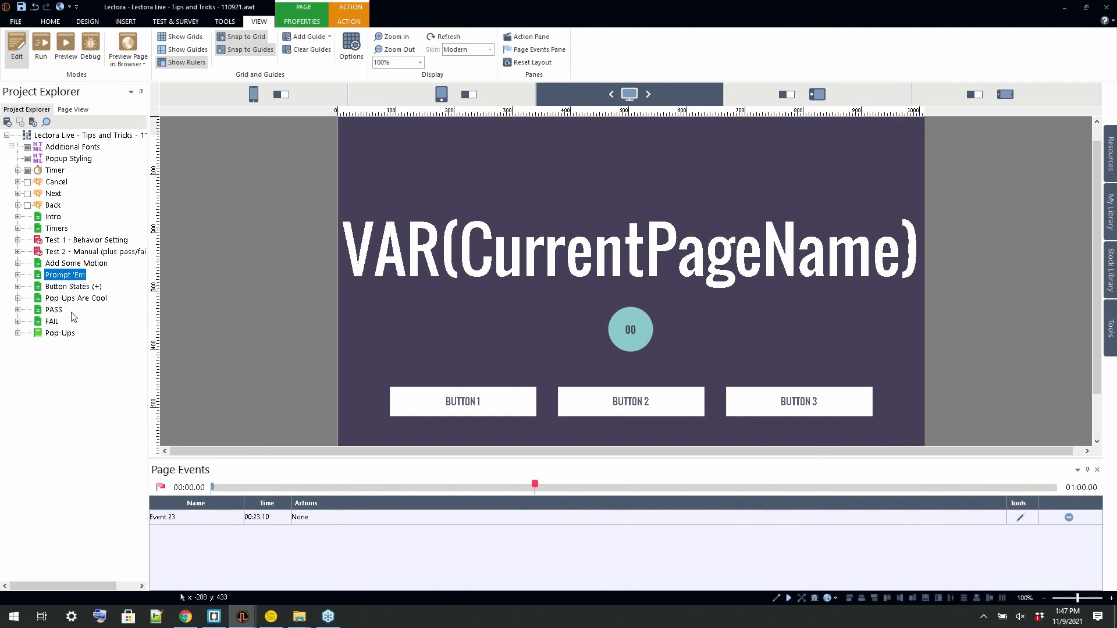
click(63, 299)
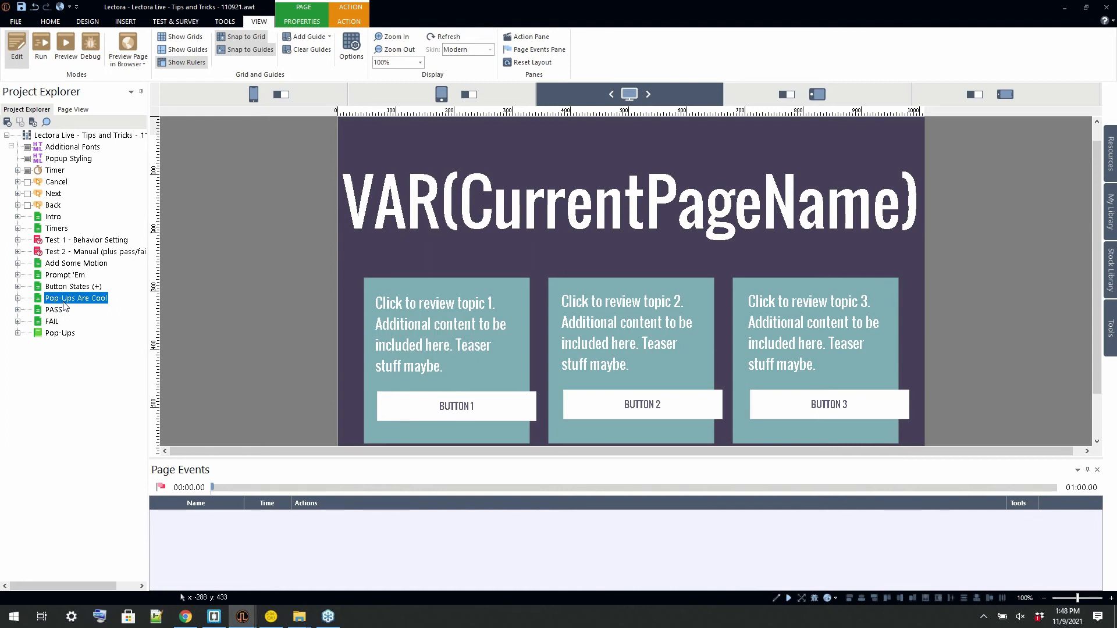
- Delete the project-level Timer listed below the Popup Styling extension
click(71, 150)
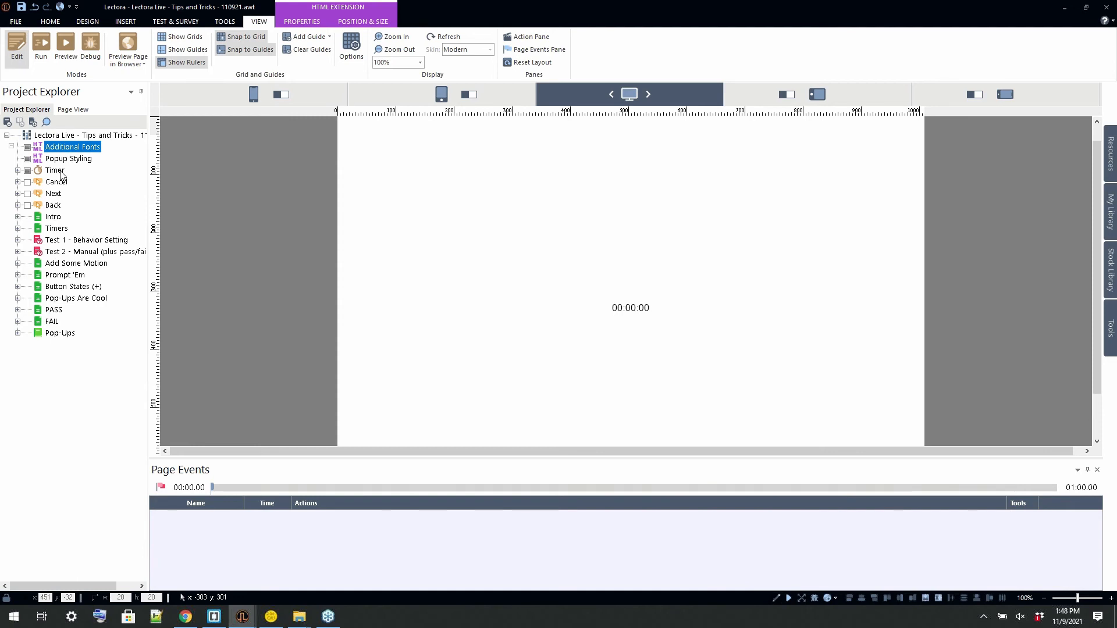
click(60, 172)
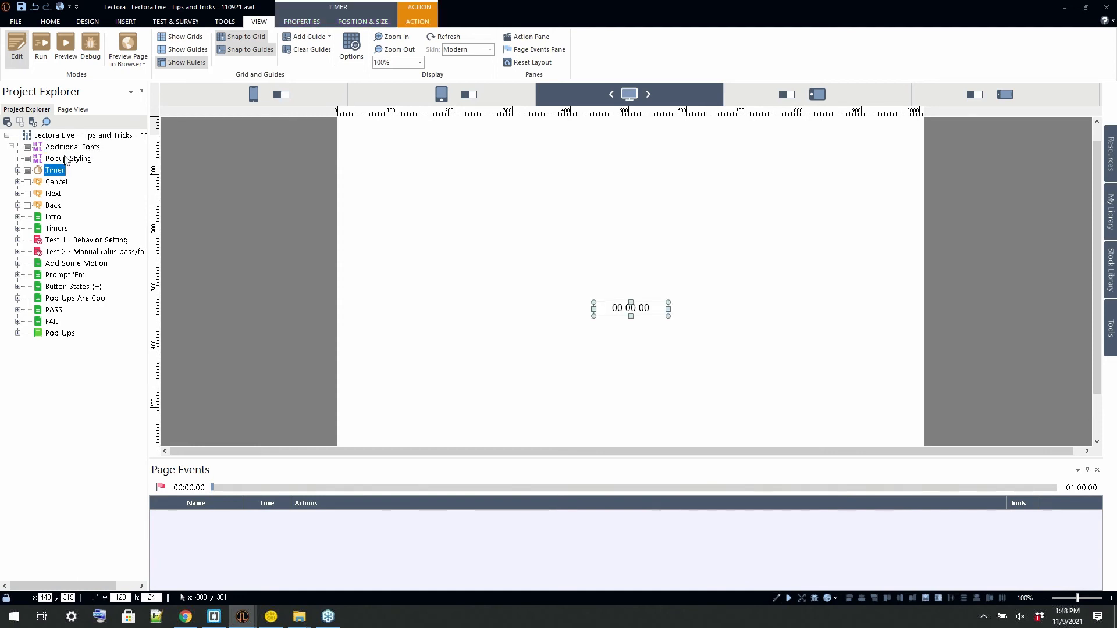
key(Delete)
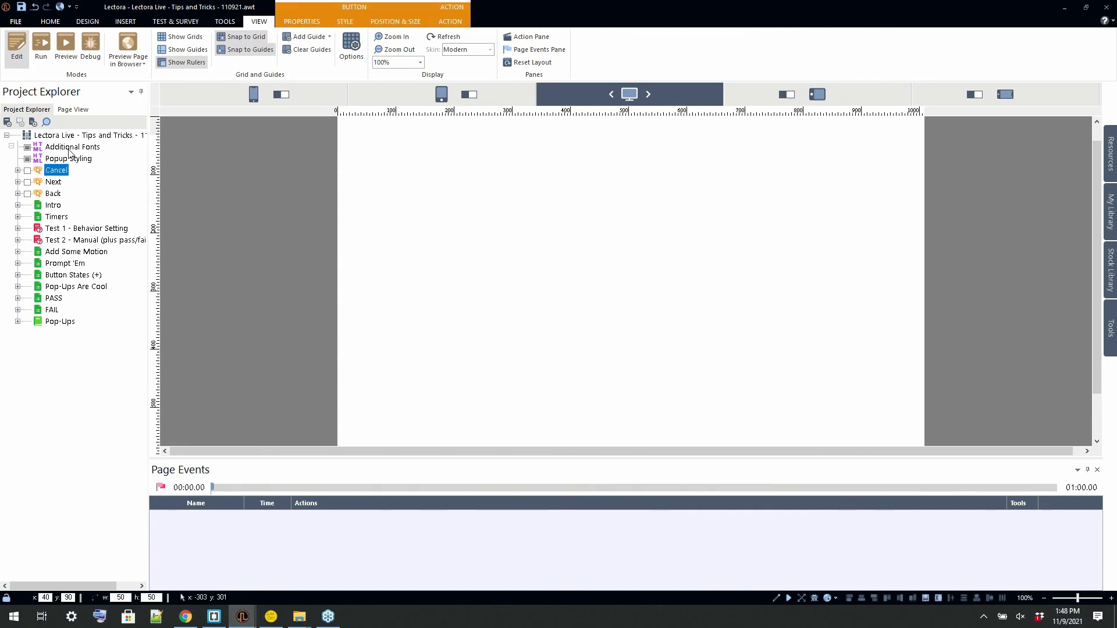
- Select the Additional Fonts extension, and open the Intro page from the project tree
click(69, 149)
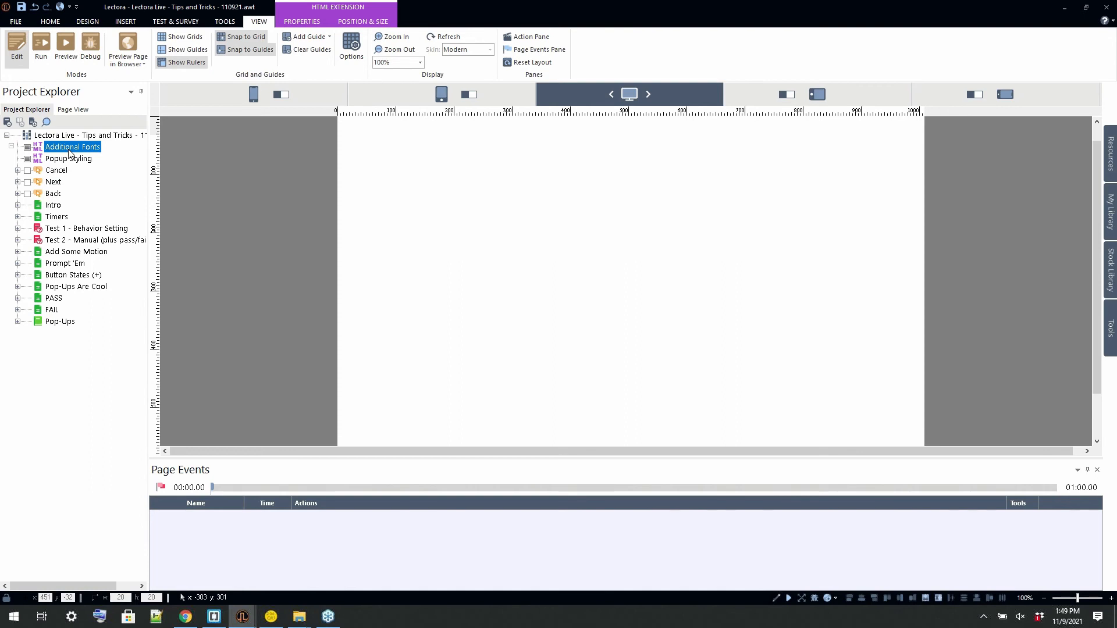
click(46, 205)
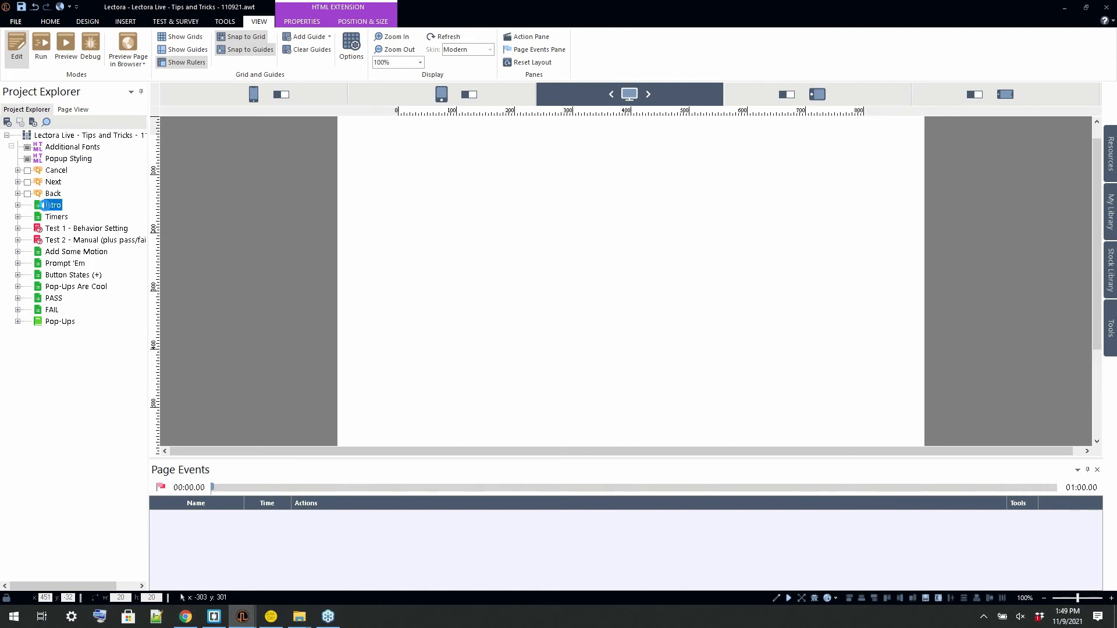